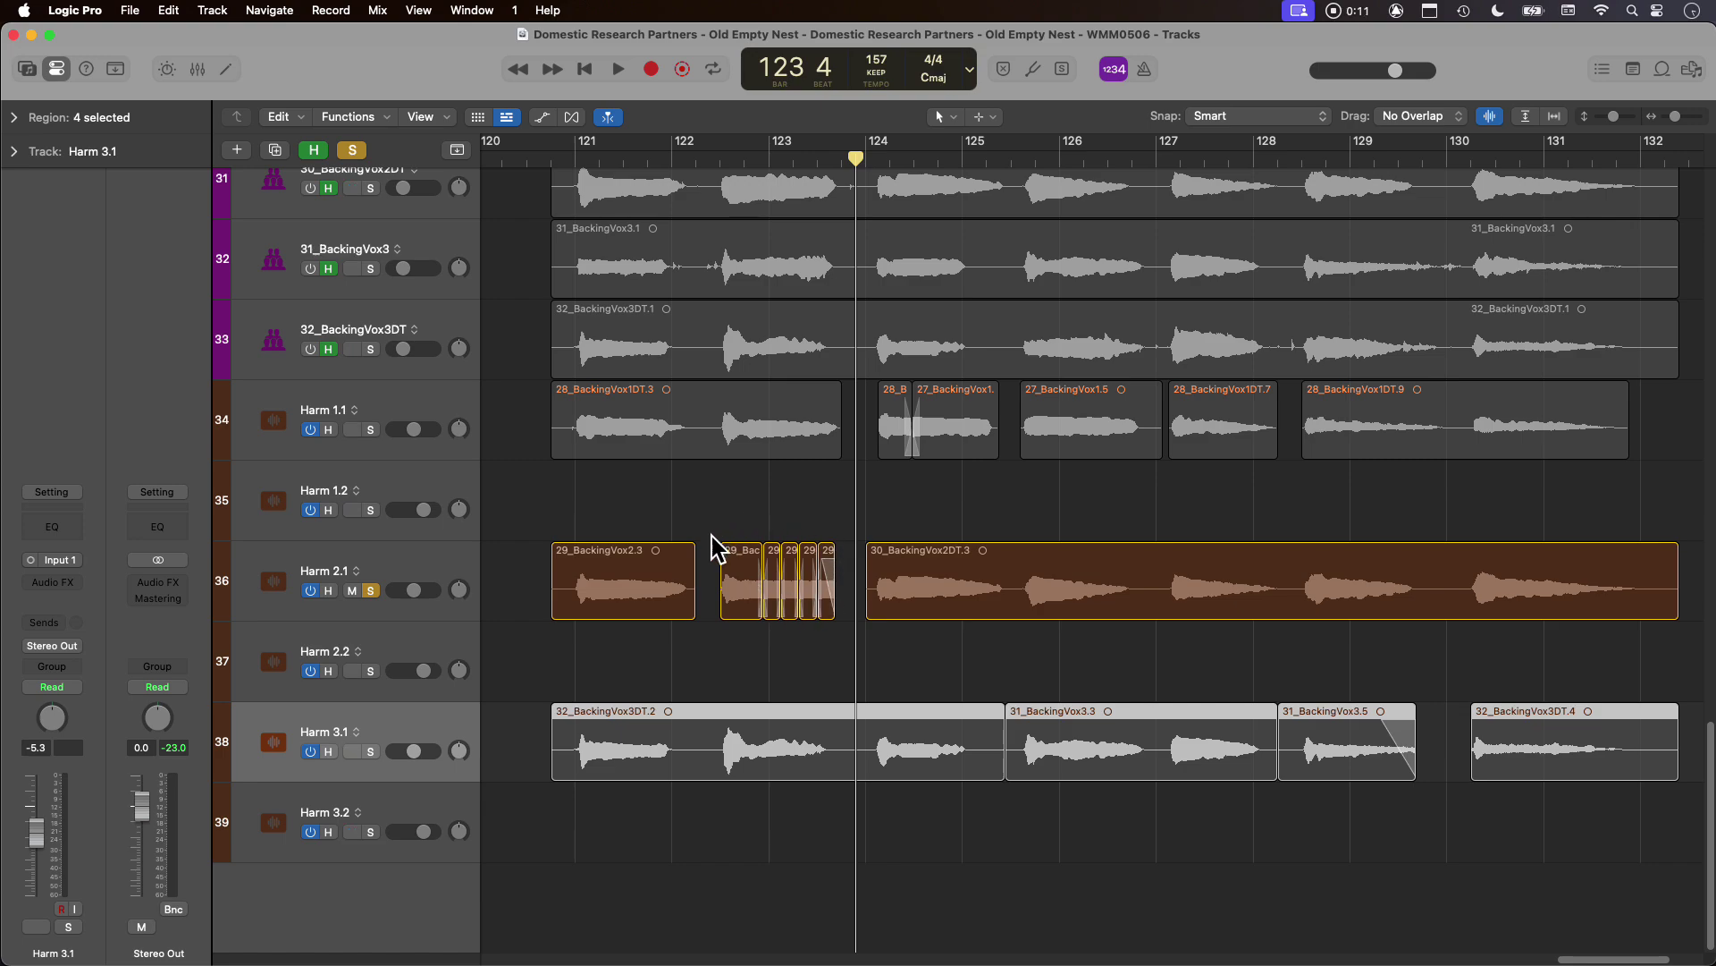
Examine the comped harmony regions on the Harm 1.1, Harm 2.1 and Harm 3.1 tracks between bars 121 and 132.
scroll(774, 555, "up", 5)
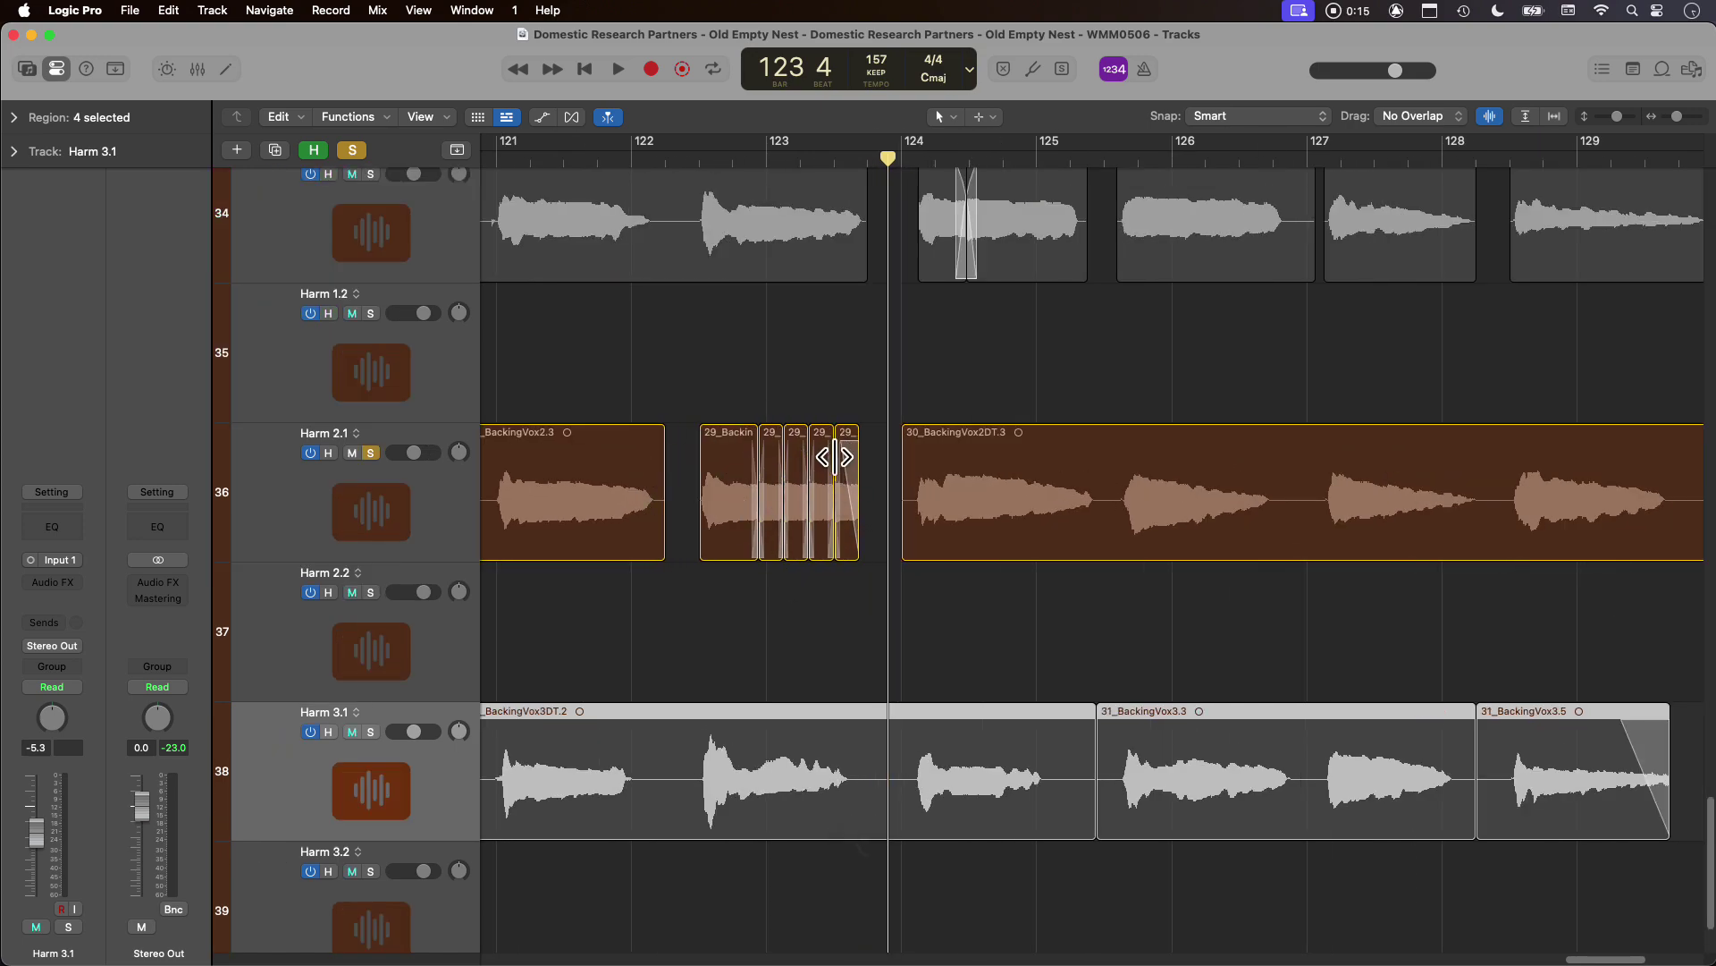
scroll(847, 490, "down", 2)
scroll(778, 510, "down", 1)
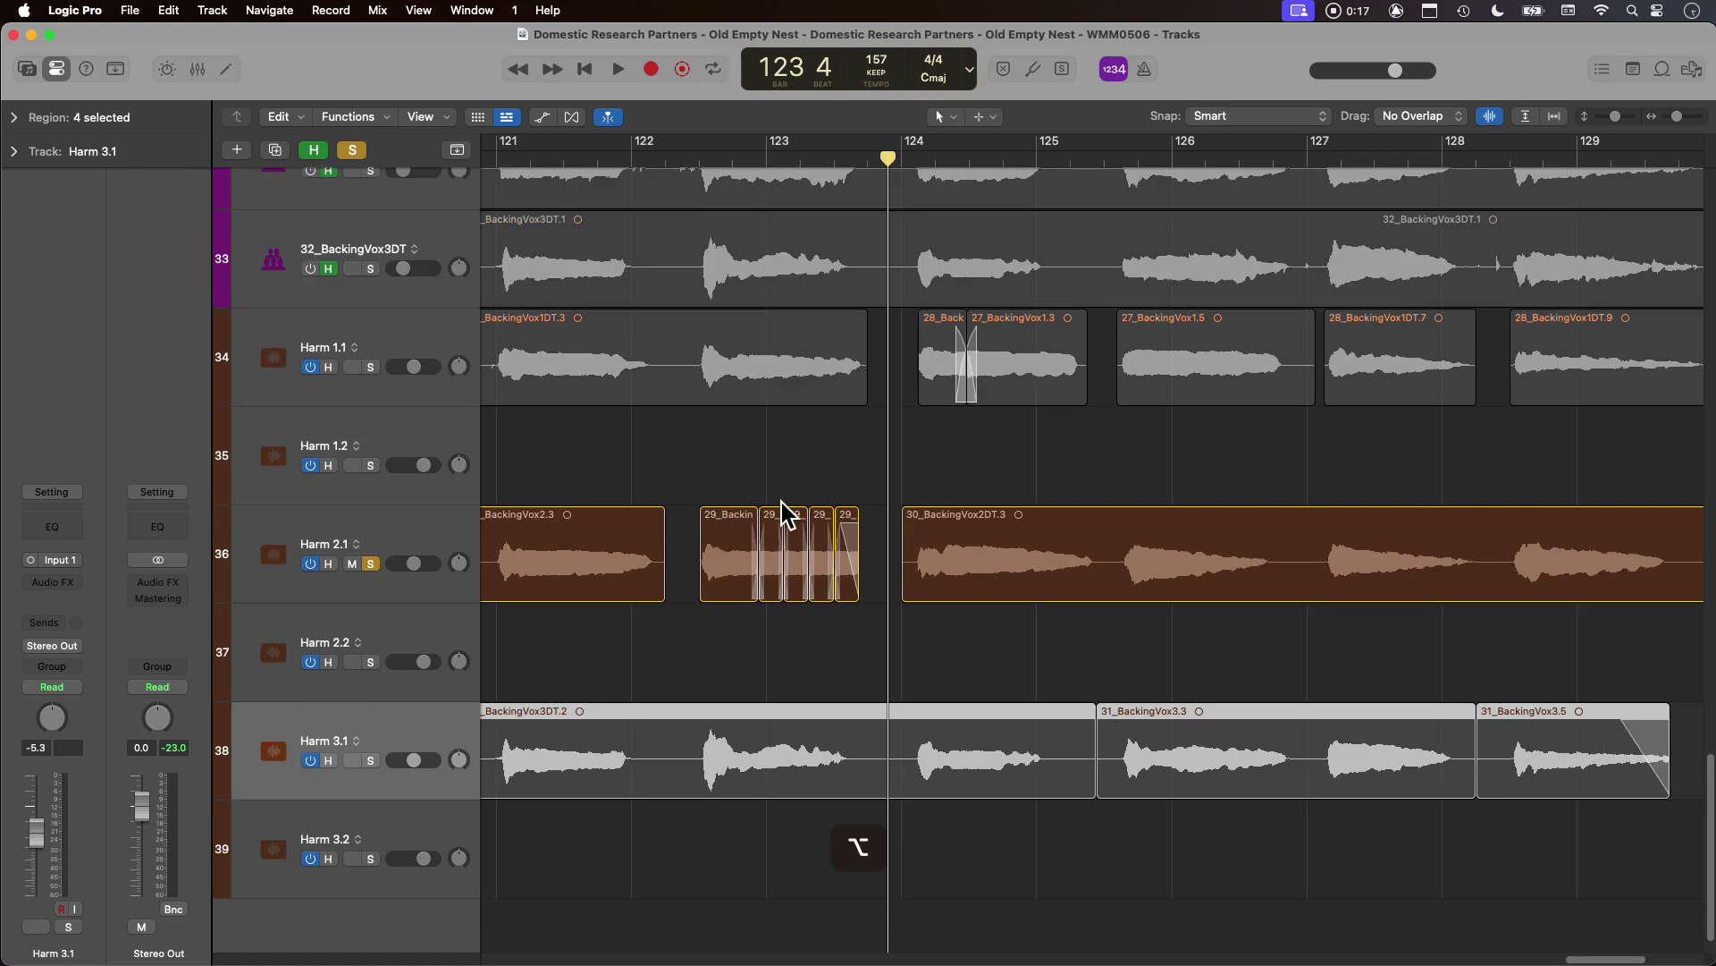
scroll(858, 572, "down", 1)
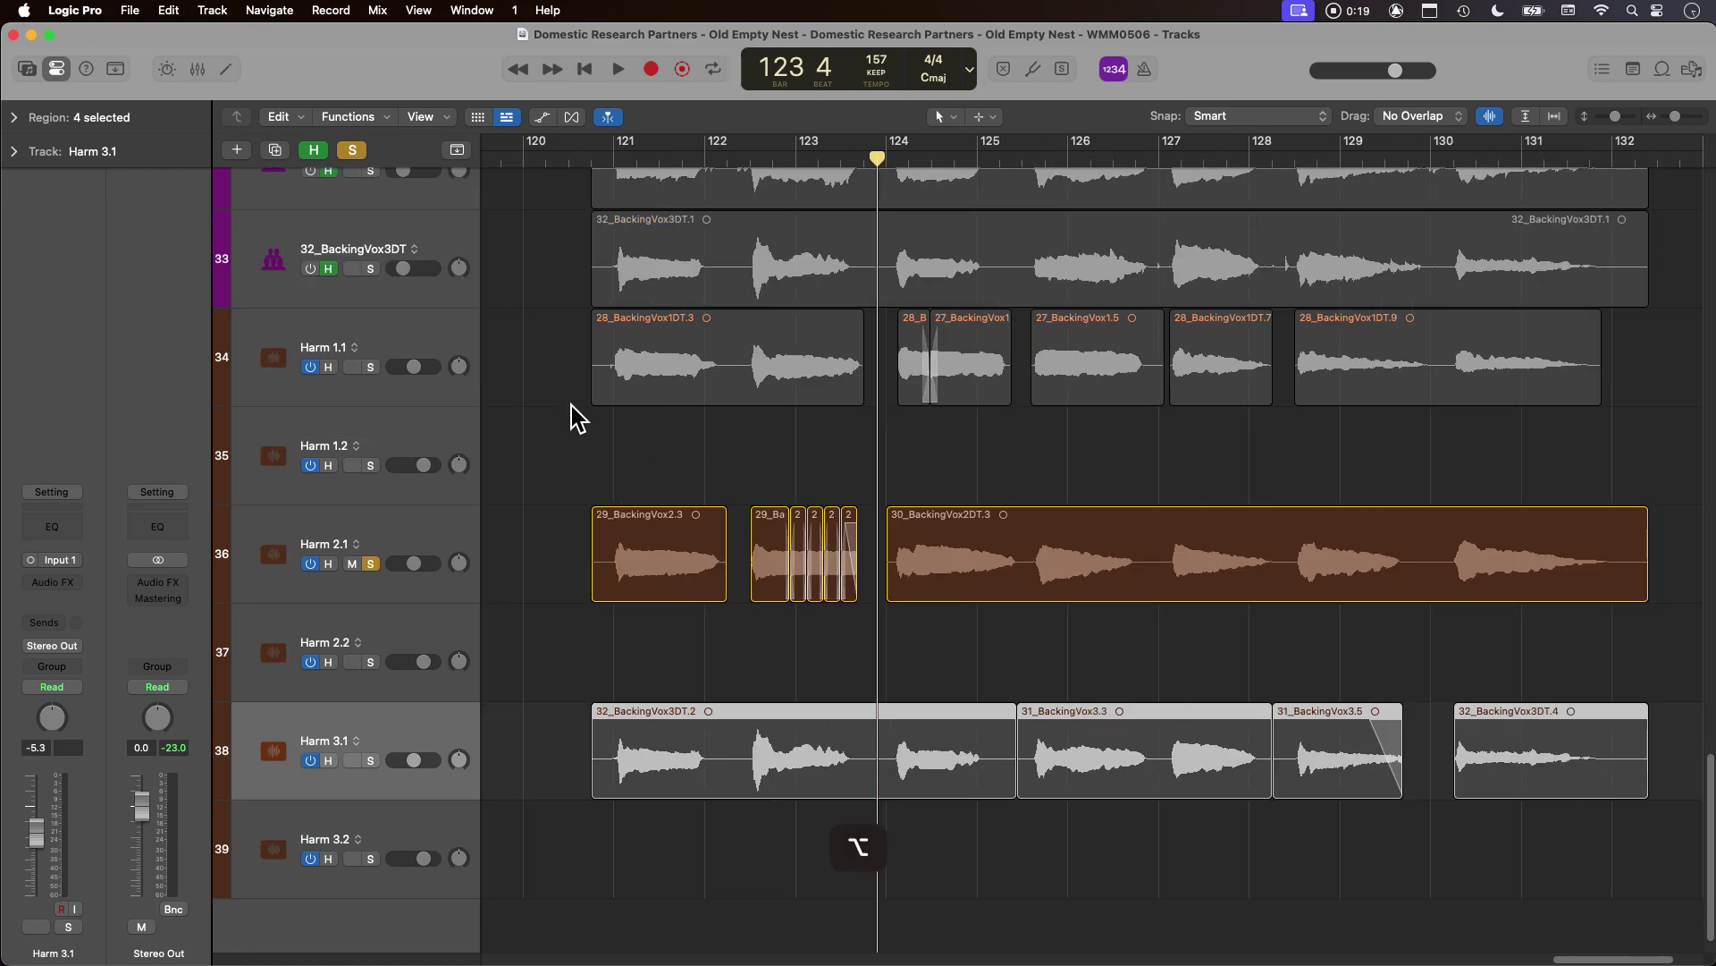
left_click(623, 384)
scroll(617, 384, "up", 3)
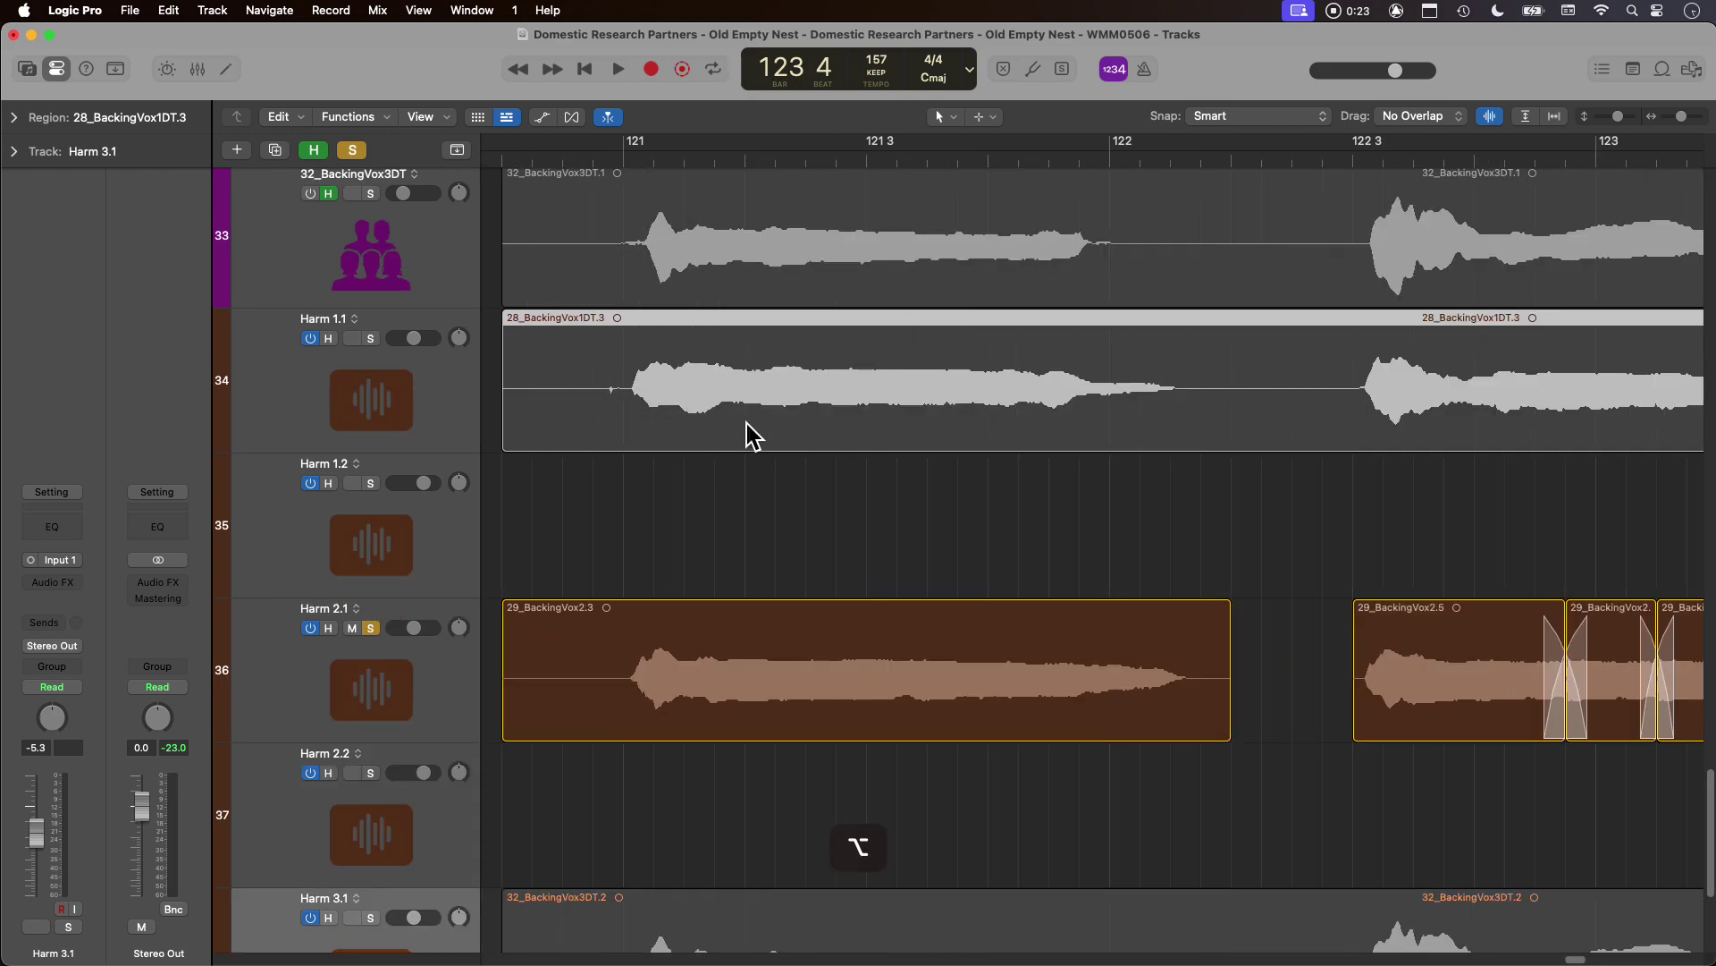
scroll(787, 429, "down", 1)
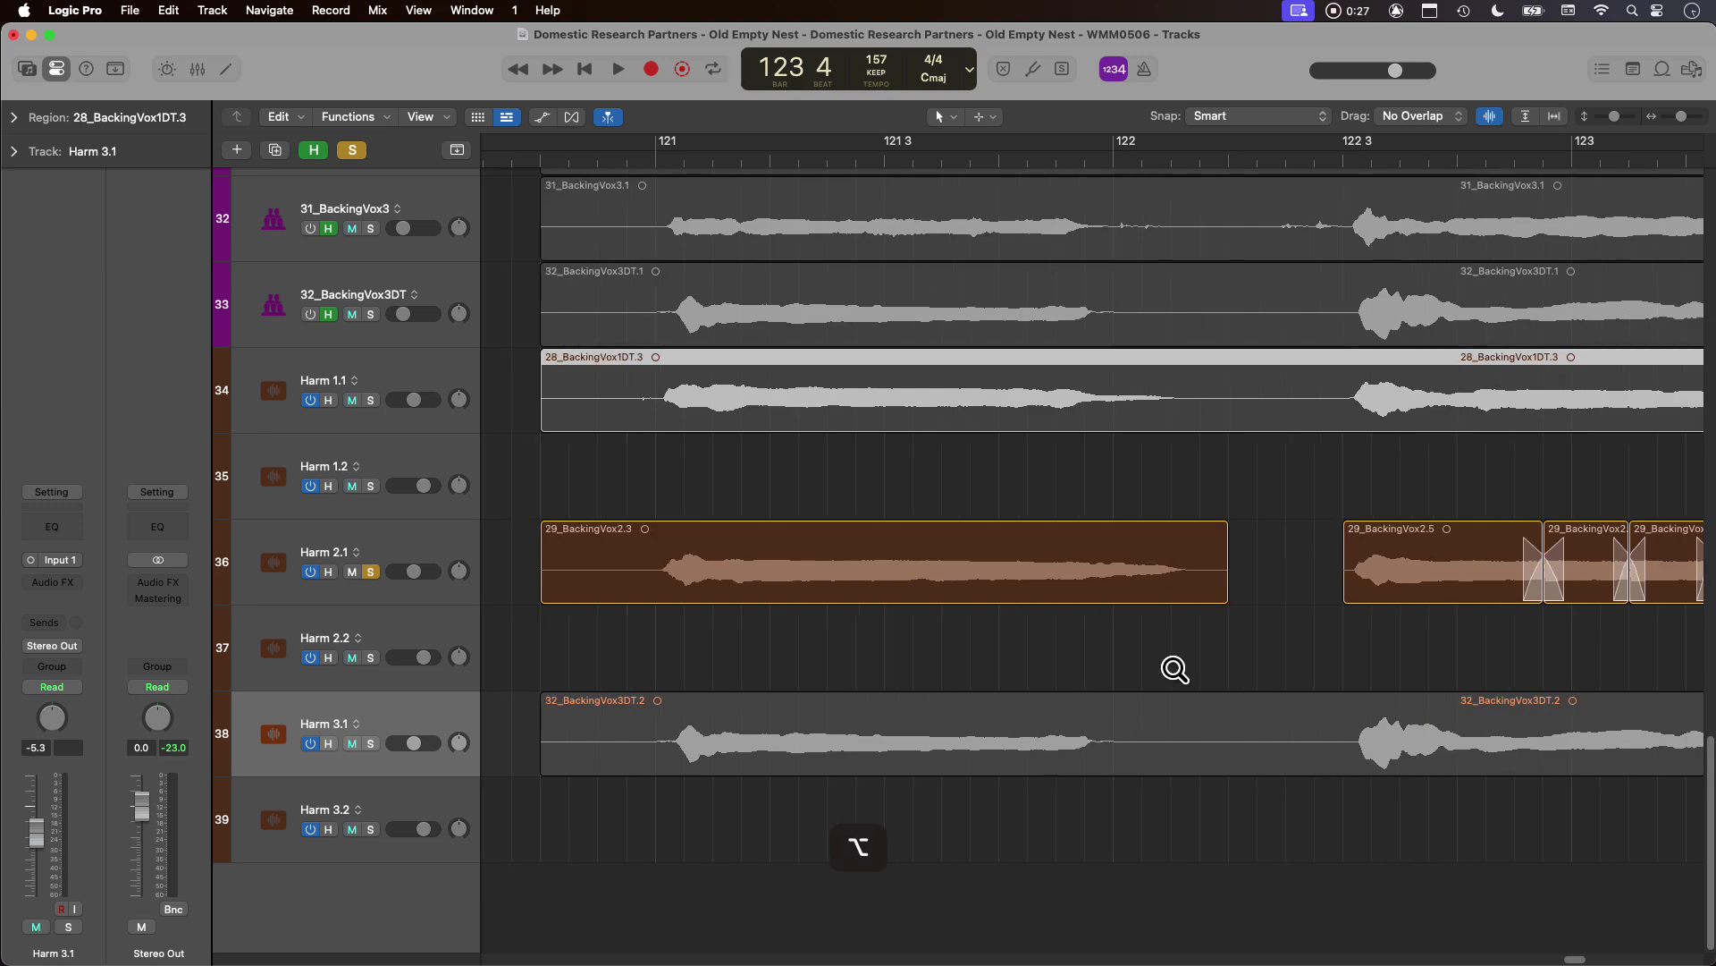
scroll(1177, 670, "down", 5)
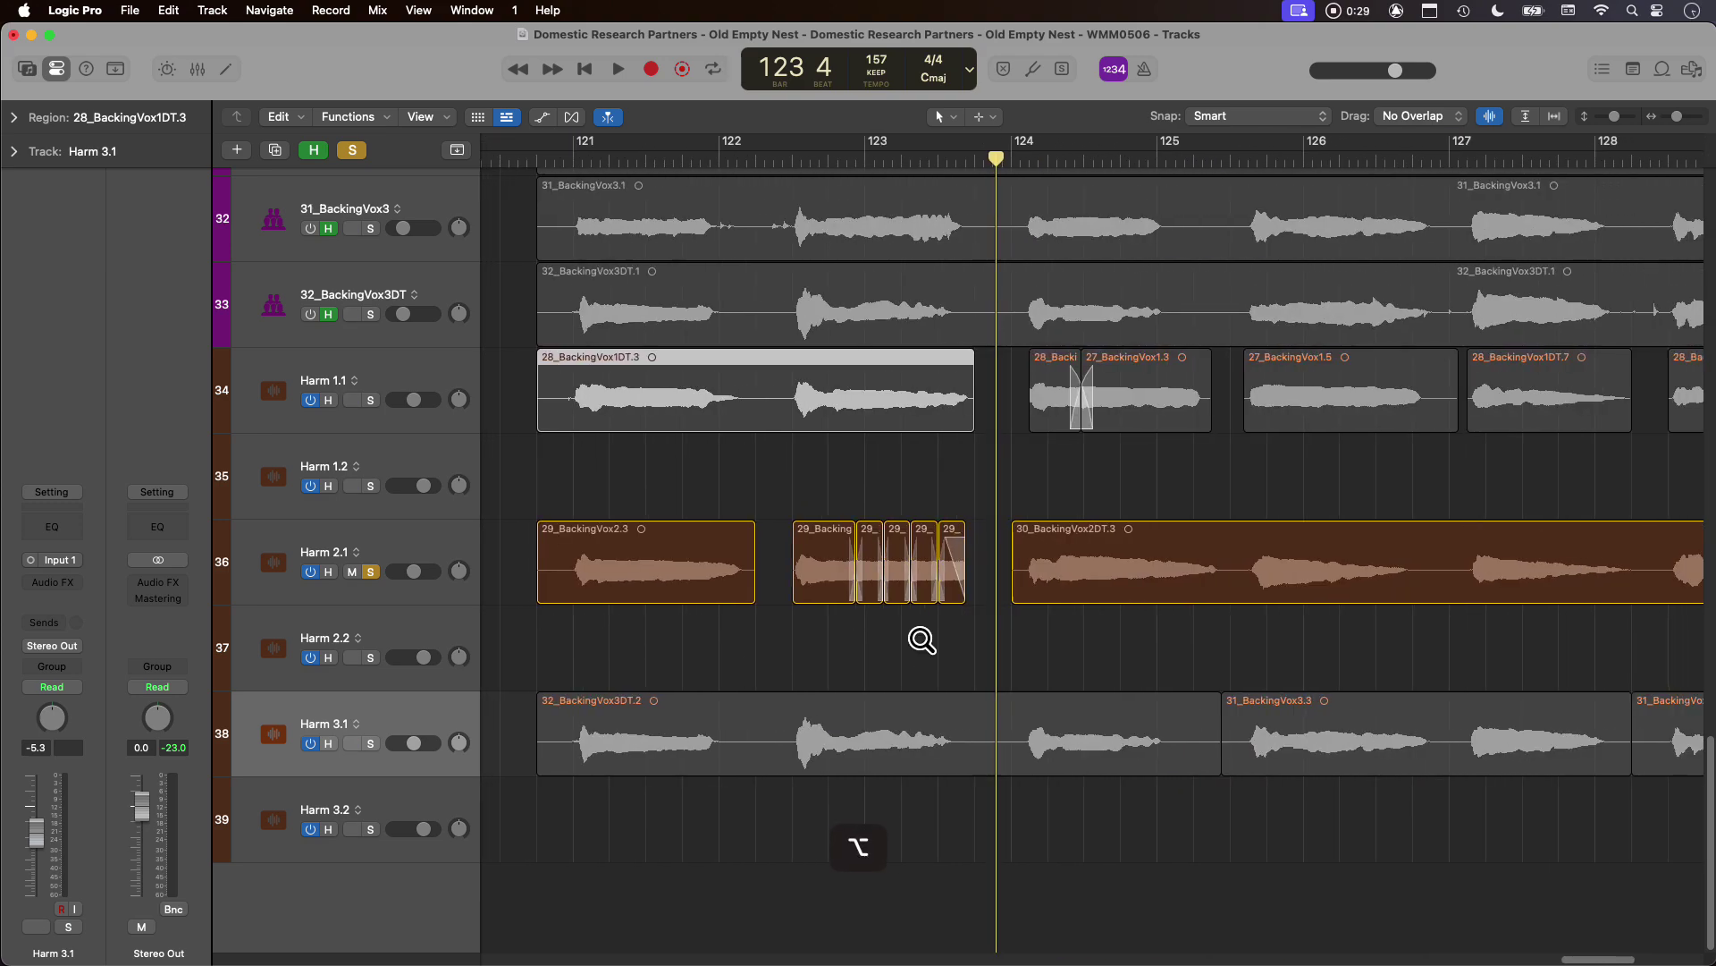
scroll(919, 637, "left", 3)
scroll(919, 636, "right", 3)
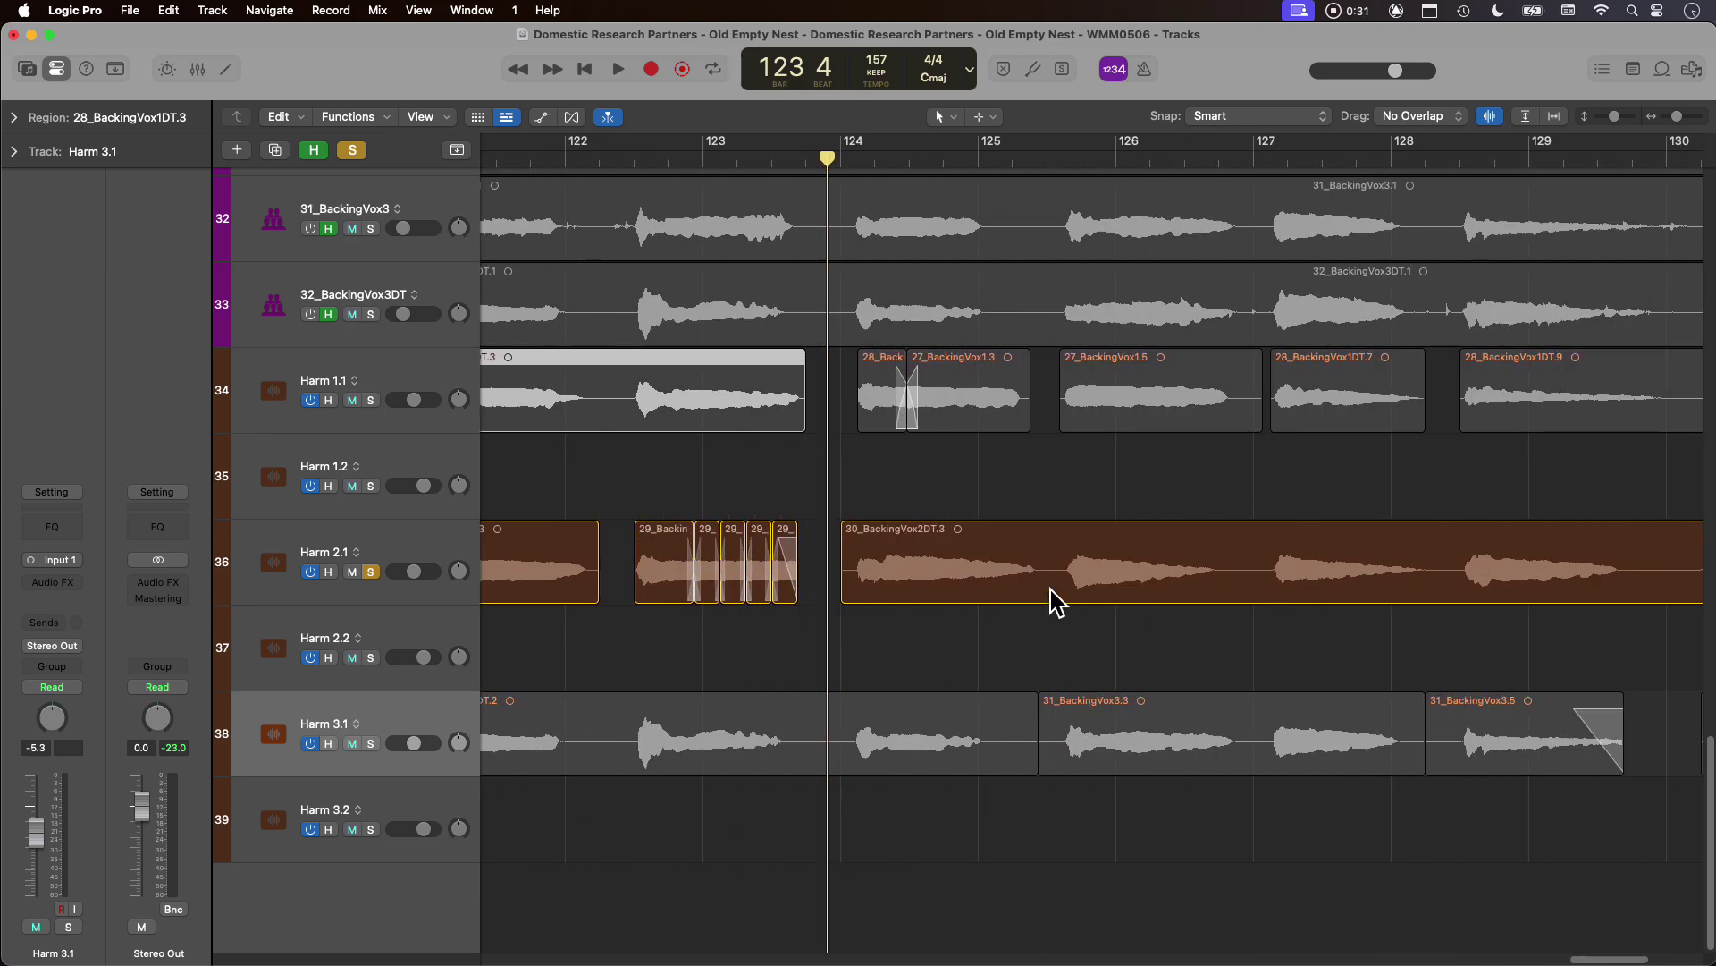
scroll(1031, 525, "down", 4)
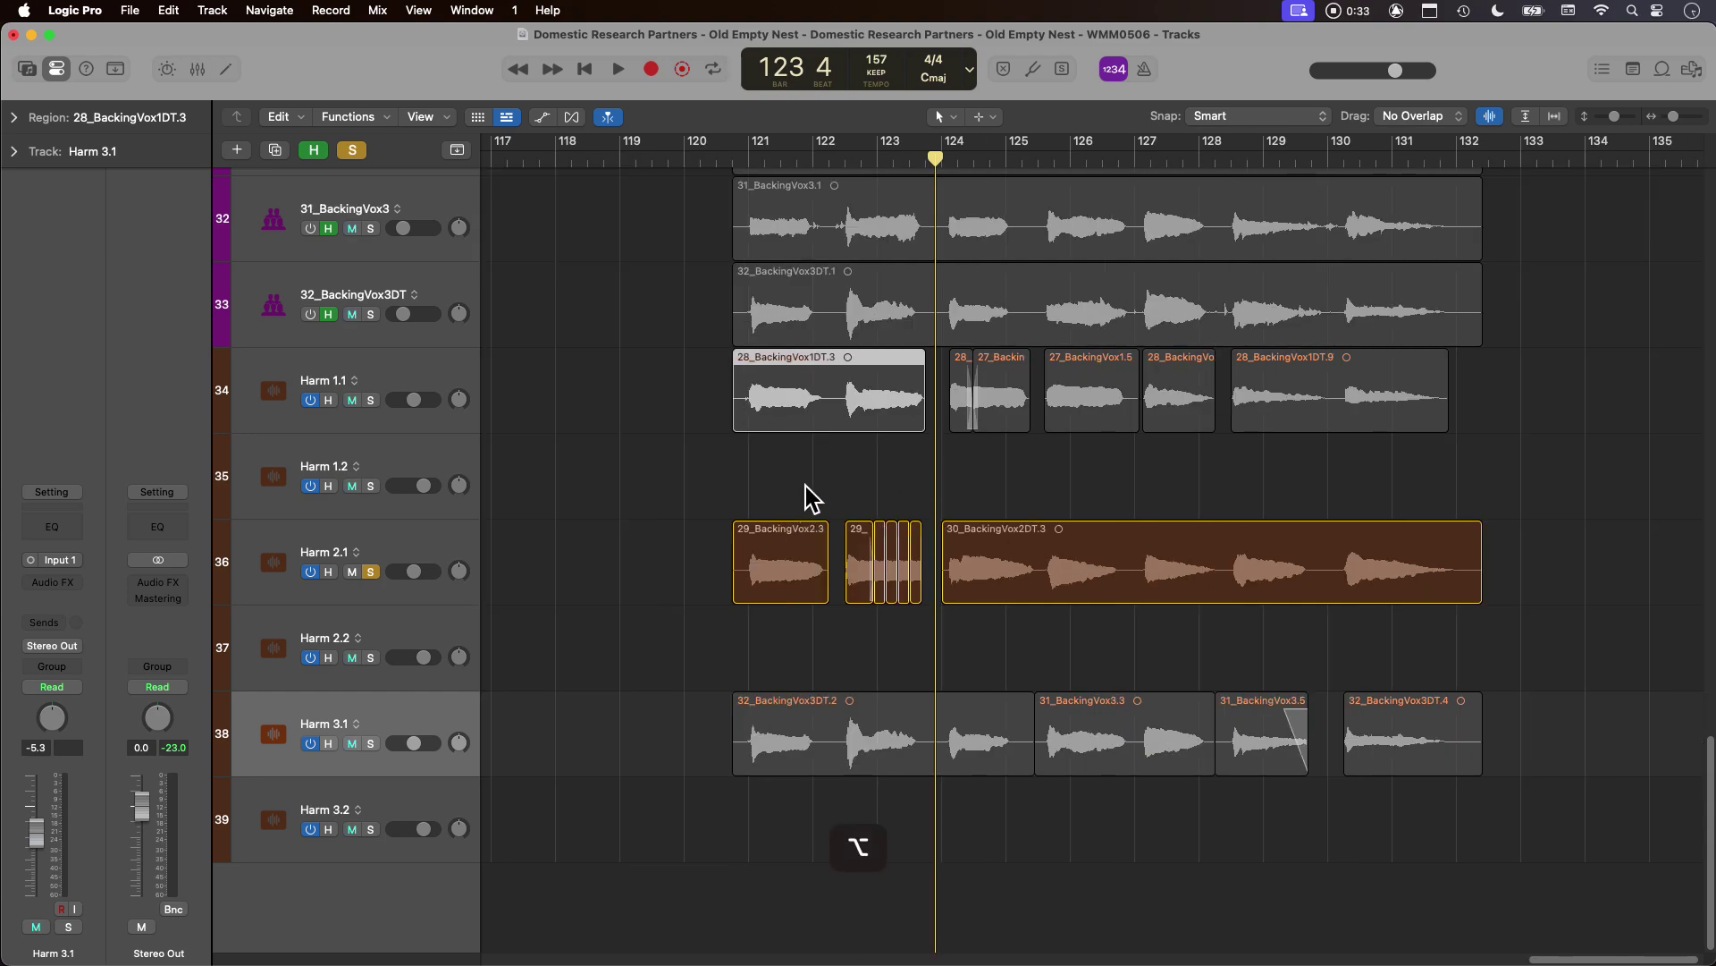
Select the regions of Harm 1.1, Harm 2.1 and Harm 3.1 in turn, followed by all of them together, to review the comps.
left_click(746, 457)
left_click_drag(666, 385, 1305, 387)
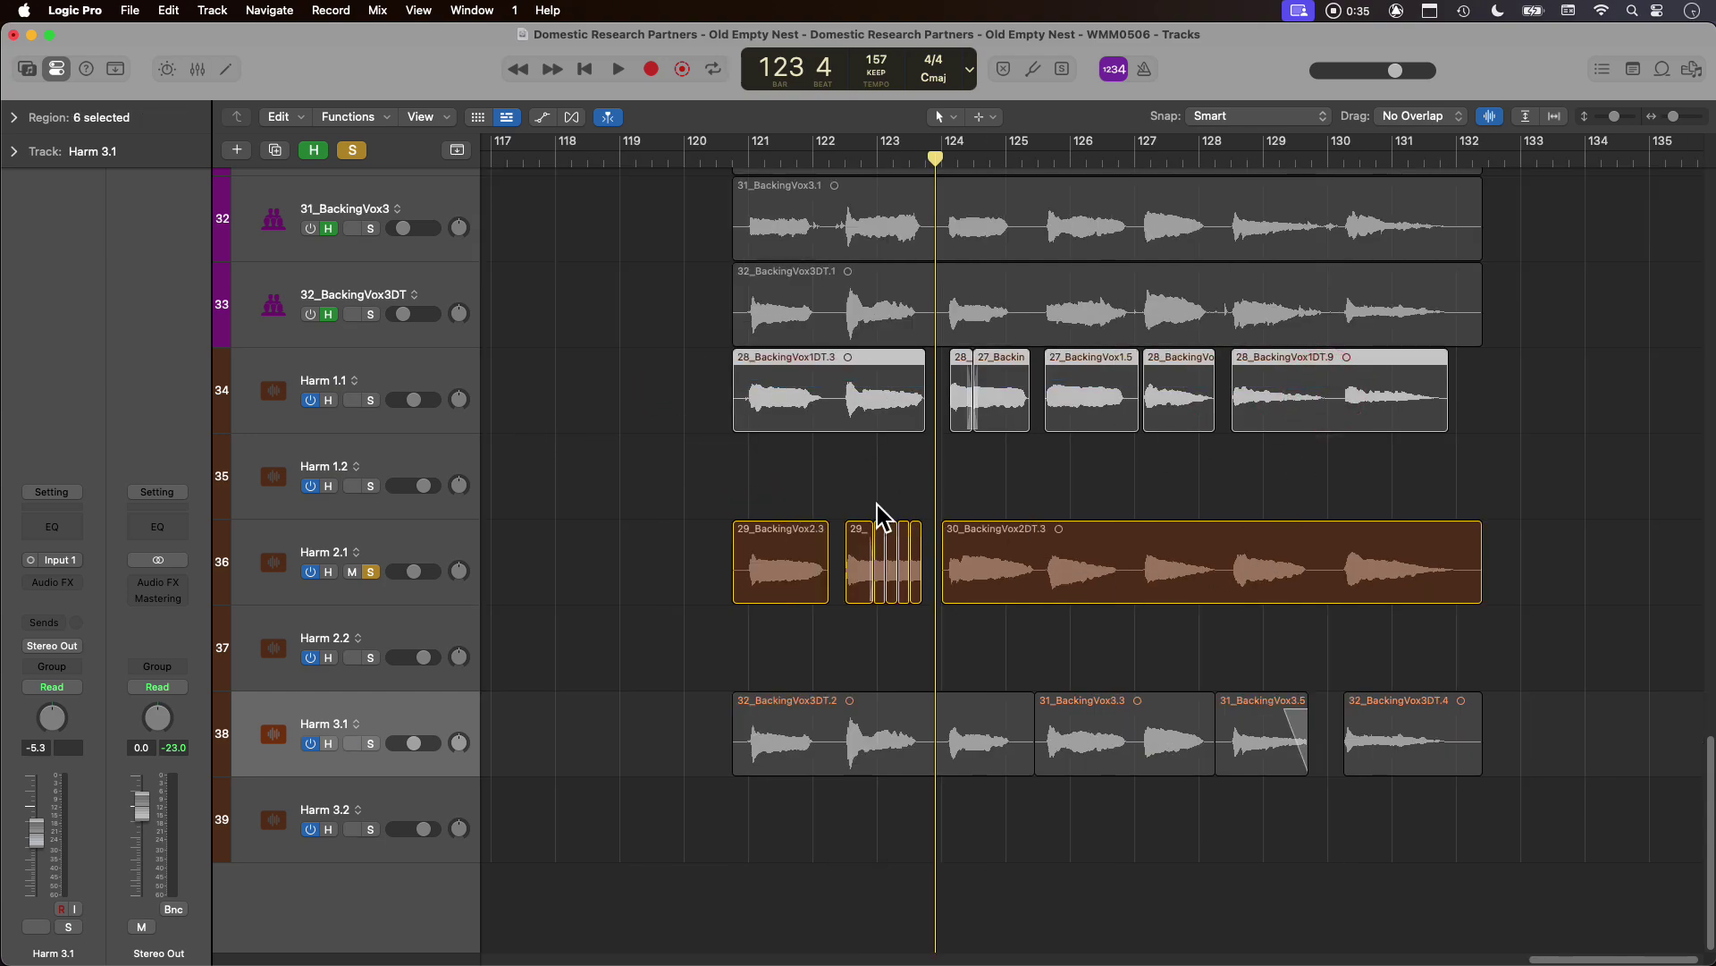
left_click_drag(698, 547, 1407, 567)
left_click_drag(648, 720, 1603, 743)
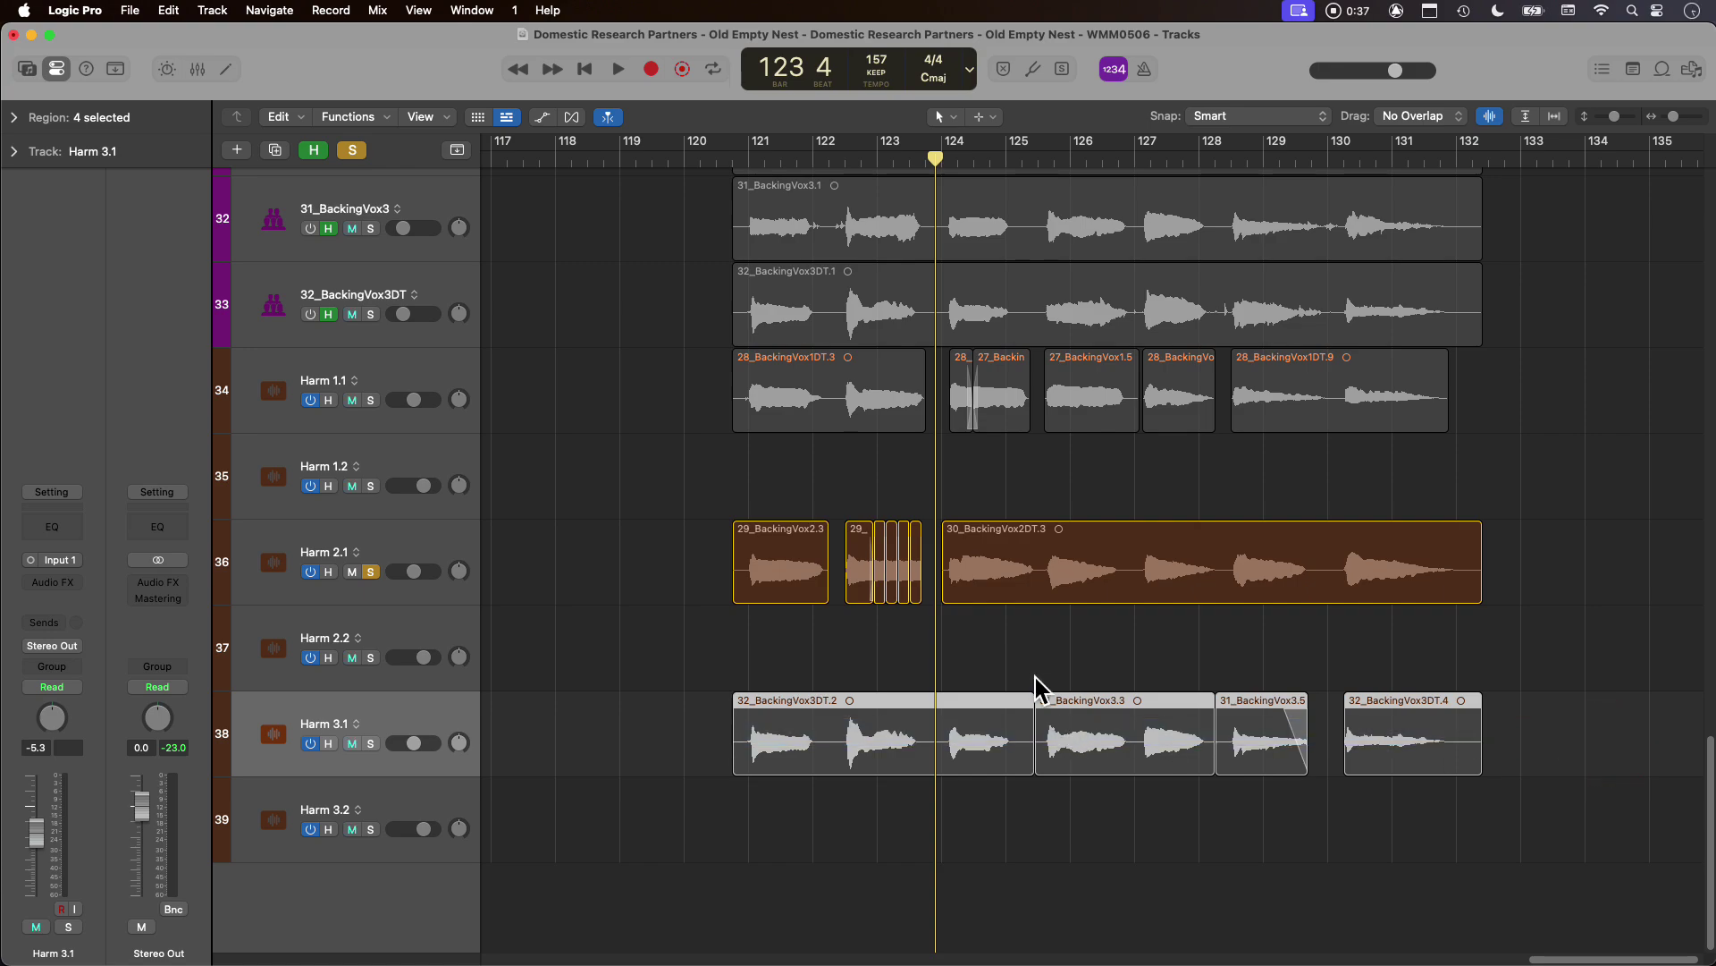
left_click(575, 712)
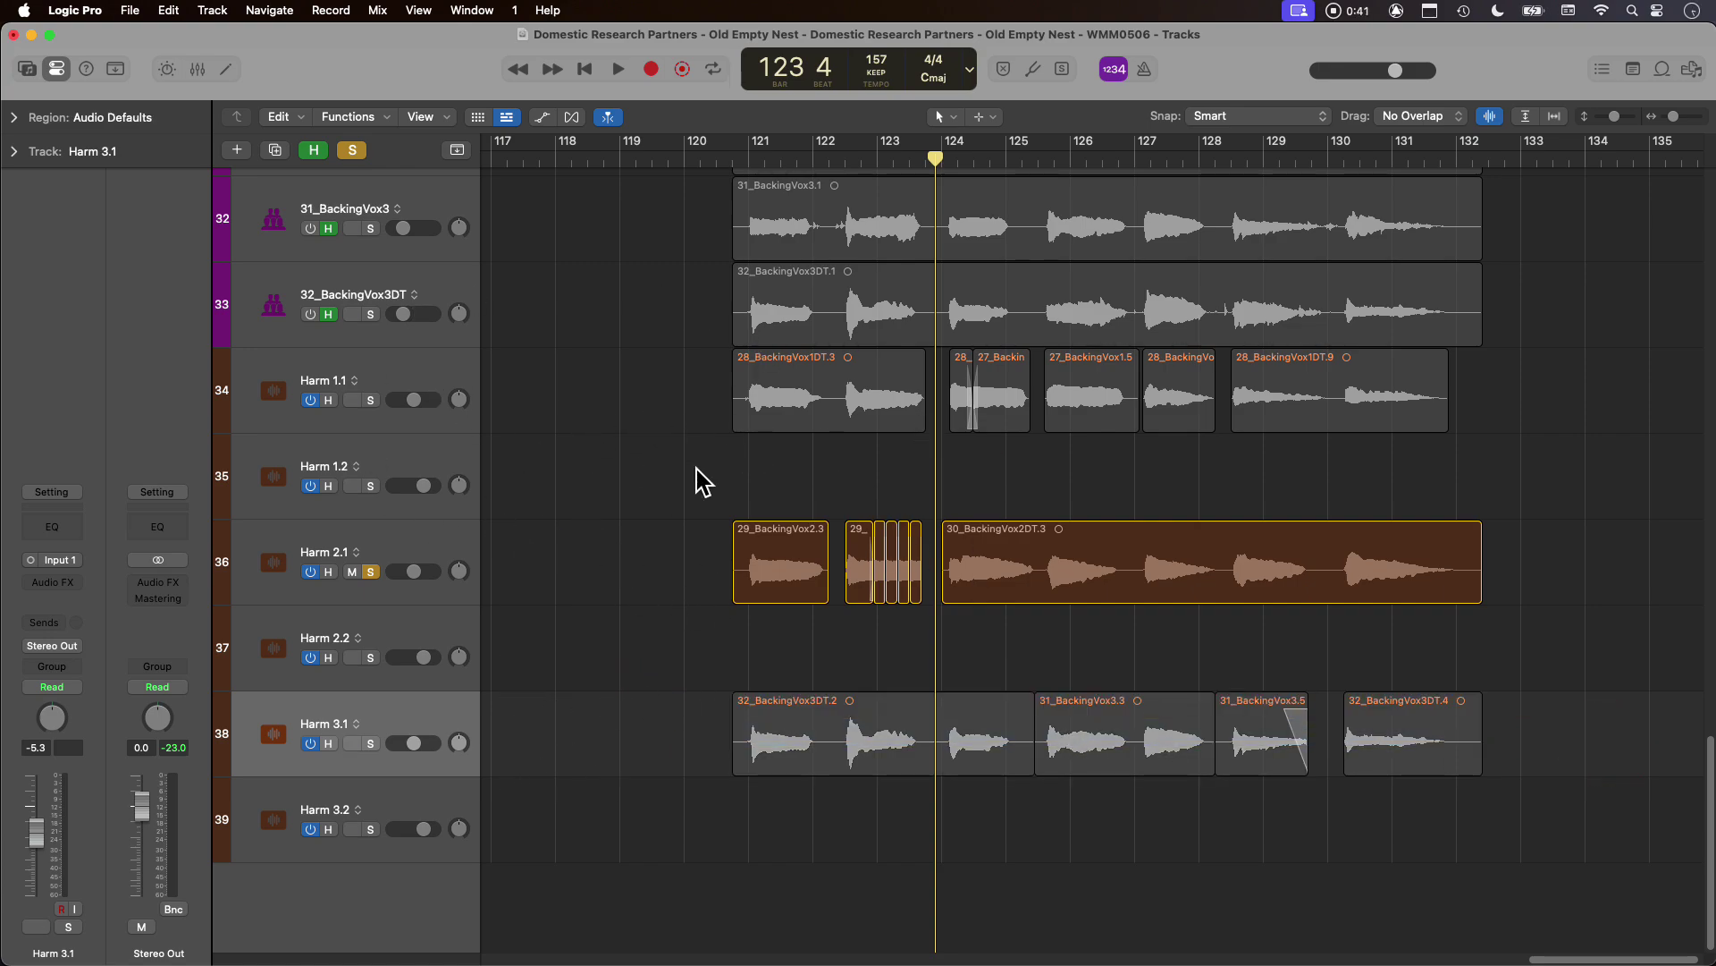
left_click_drag(665, 402, 1535, 743)
left_click(663, 675)
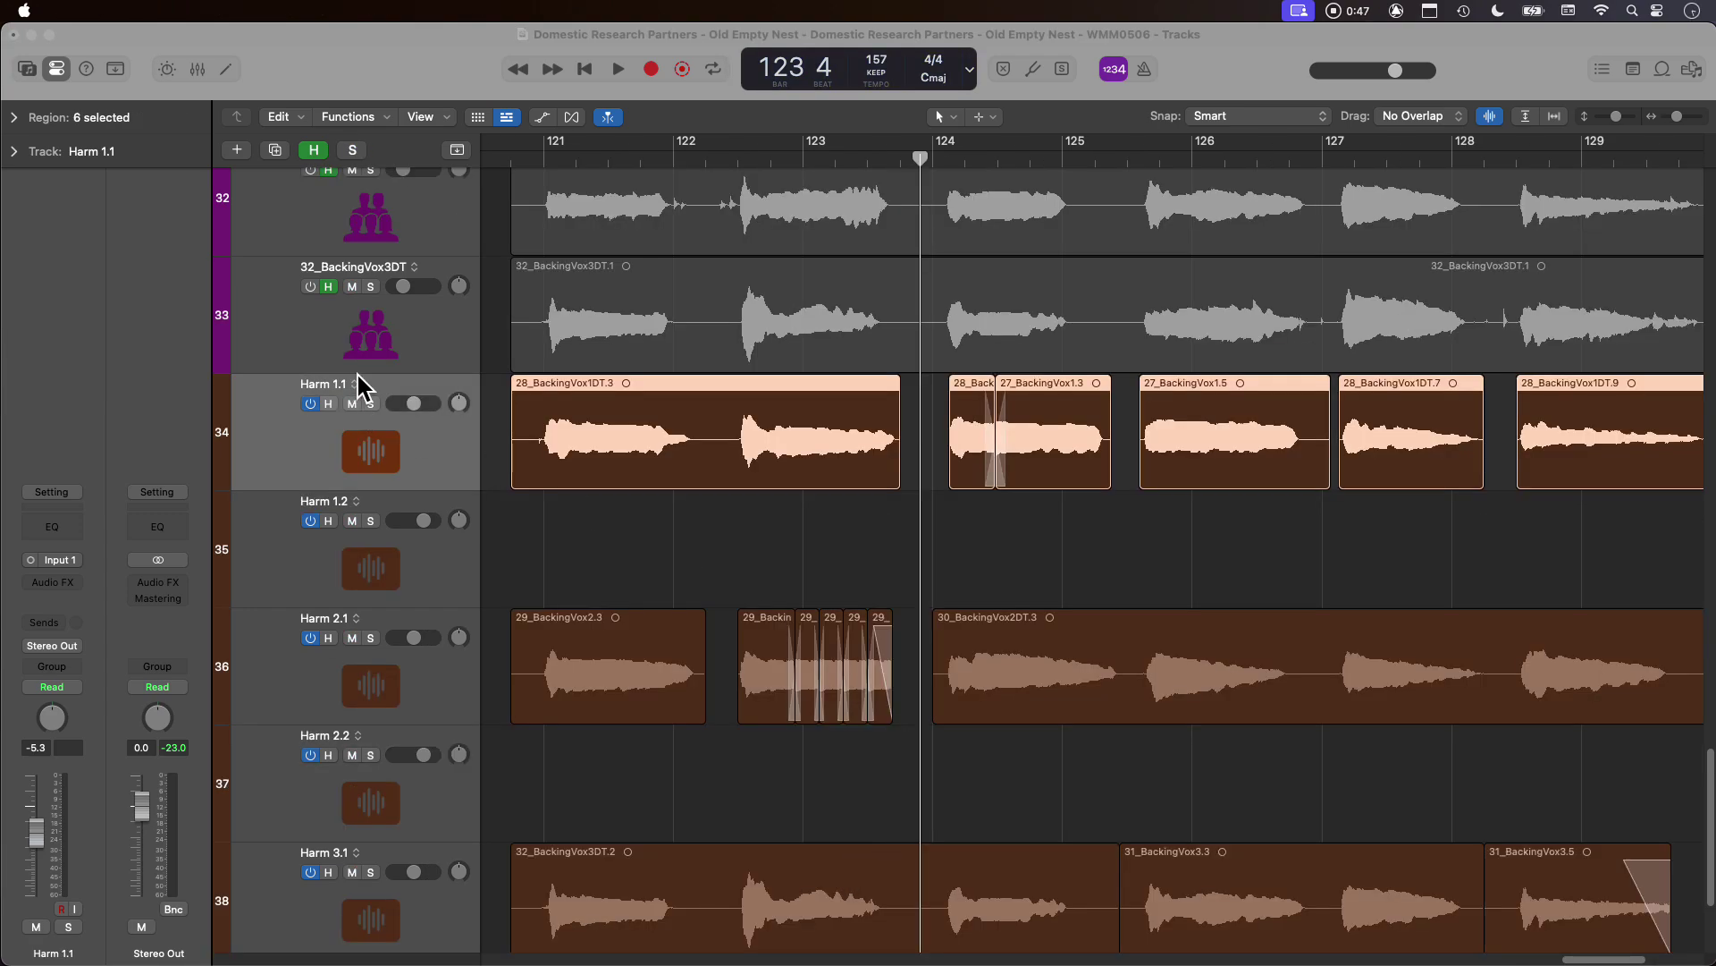
Solo the Harm 1.1 track and clear the region selection.
left_click(429, 444)
left_click(373, 404)
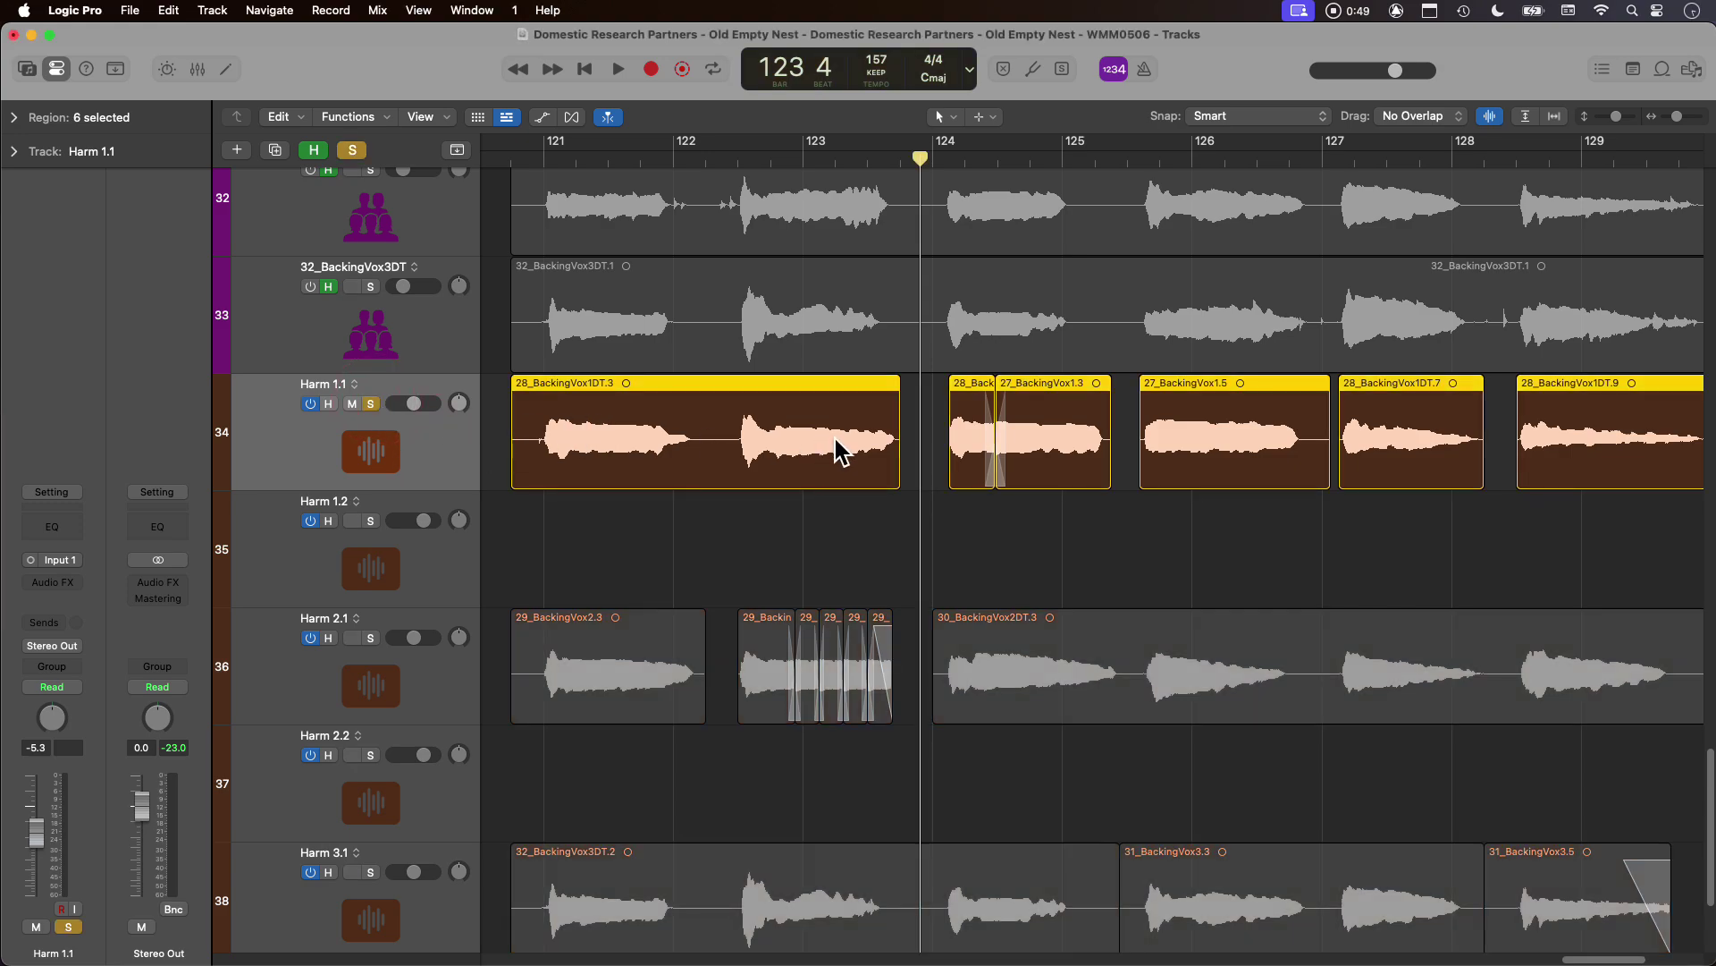
scroll(840, 452, "down", 2, "alt")
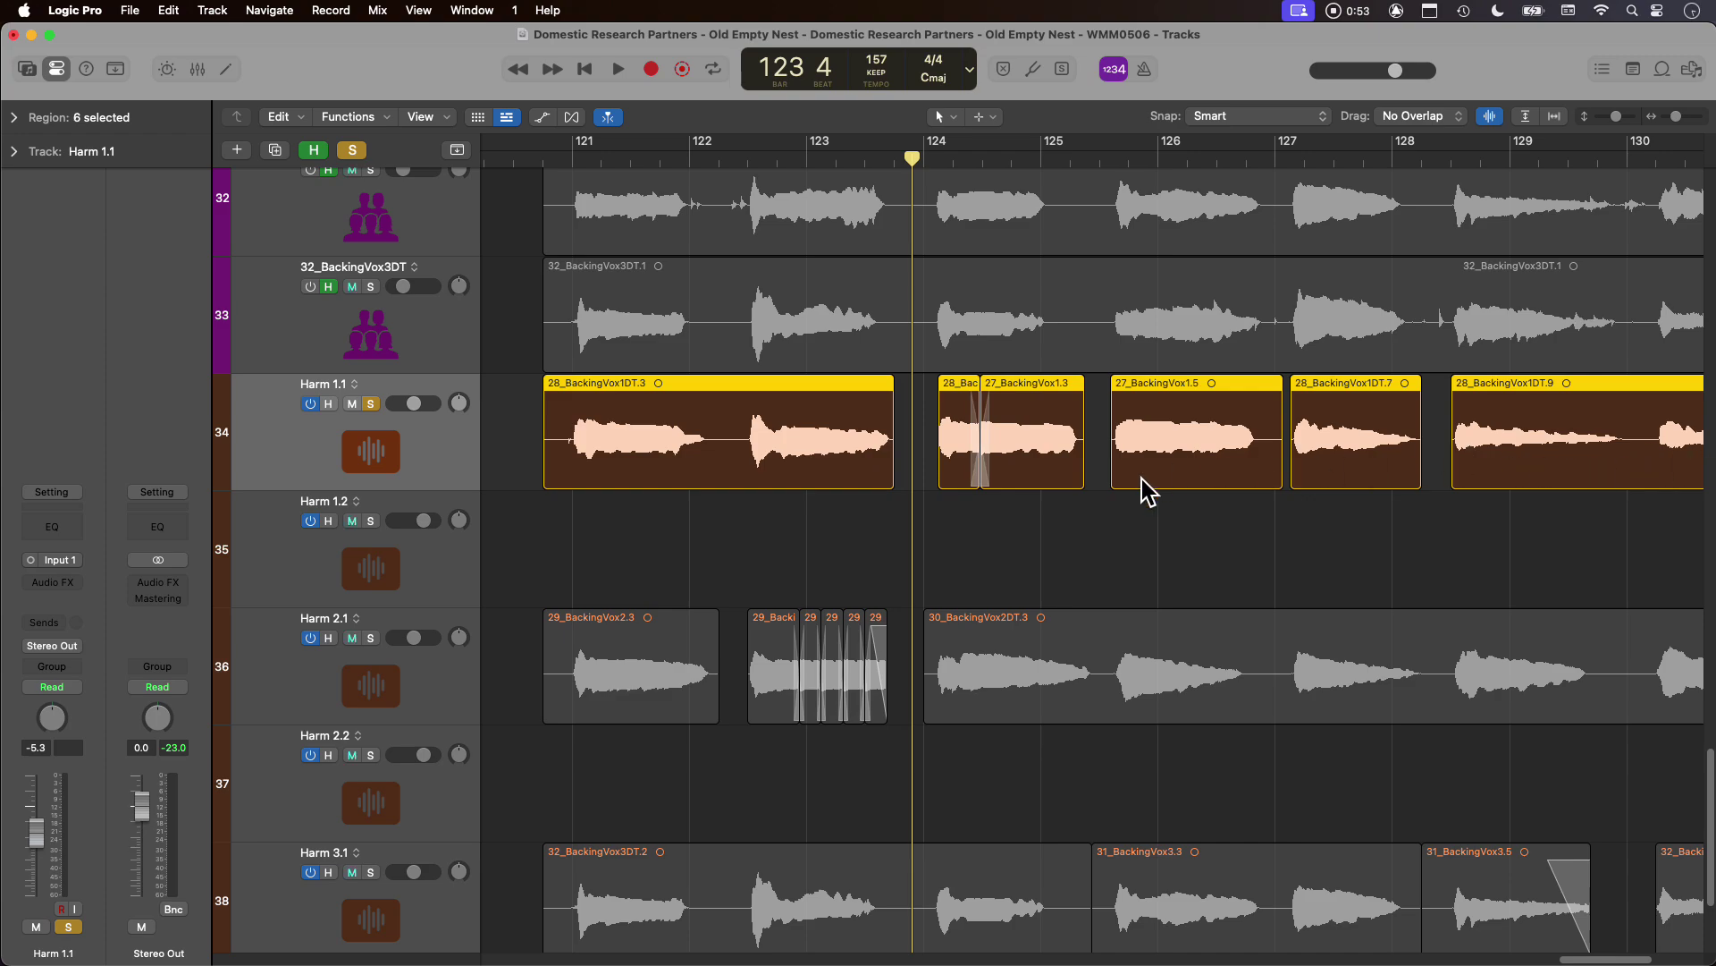
left_click_drag(546, 569, 1188, 920)
left_click(1061, 556)
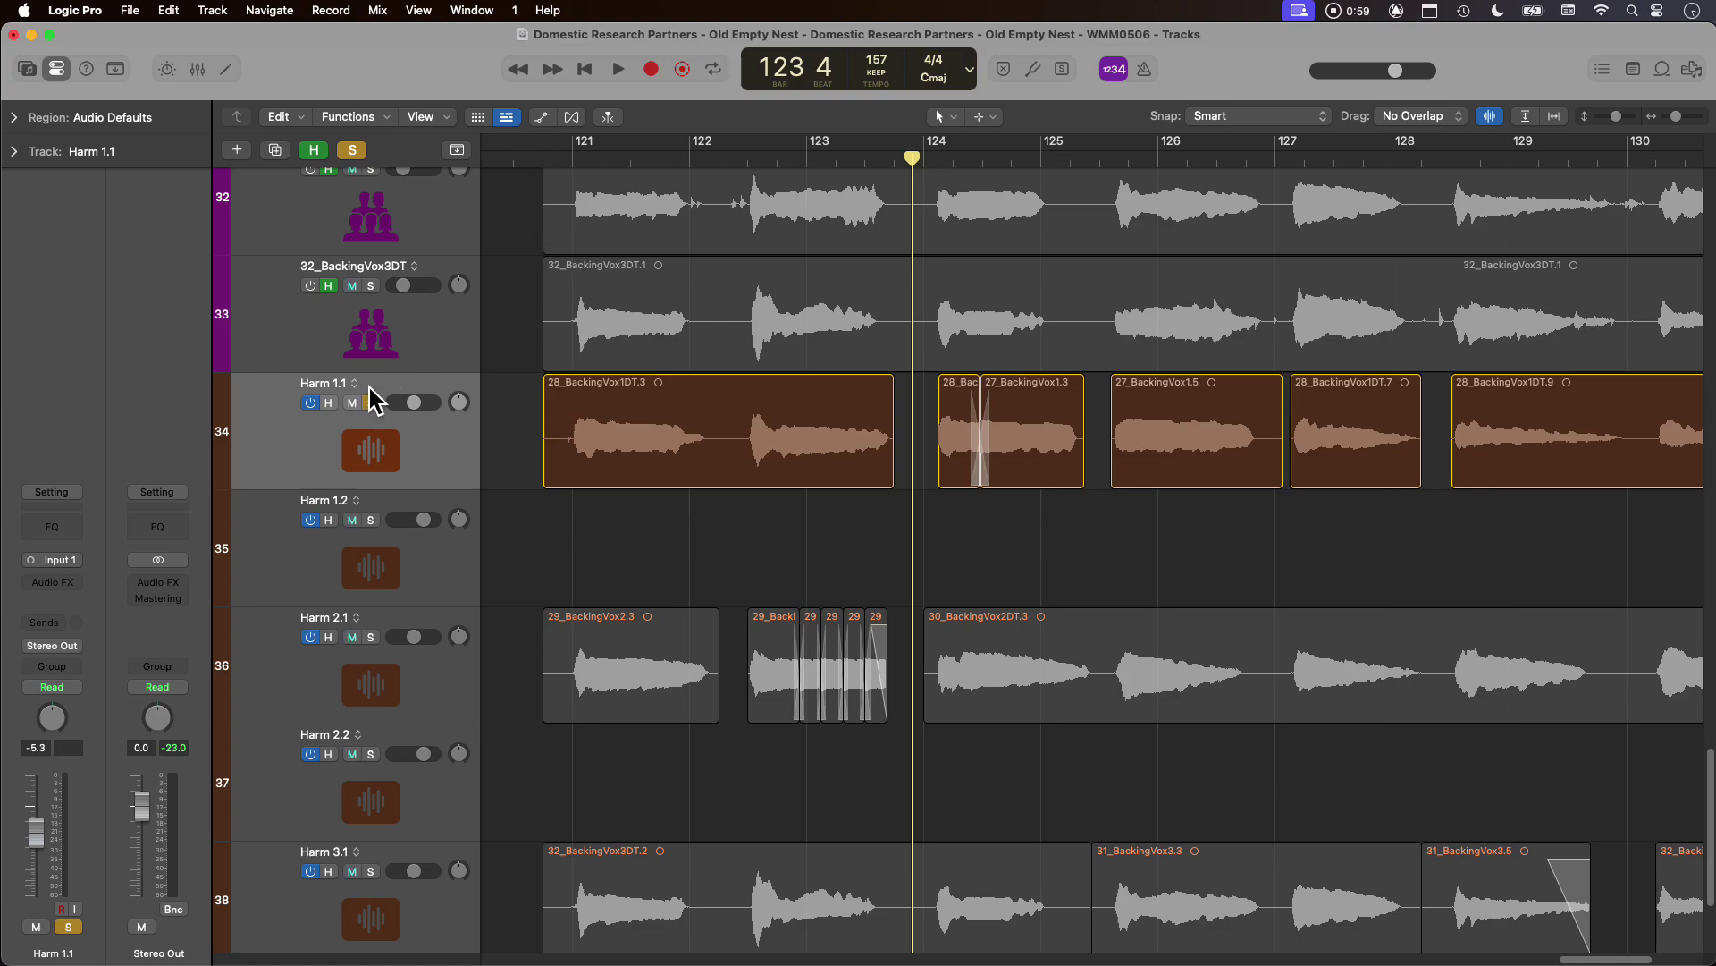
left_click(391, 403, "alt")
scroll(626, 361, "up", 3)
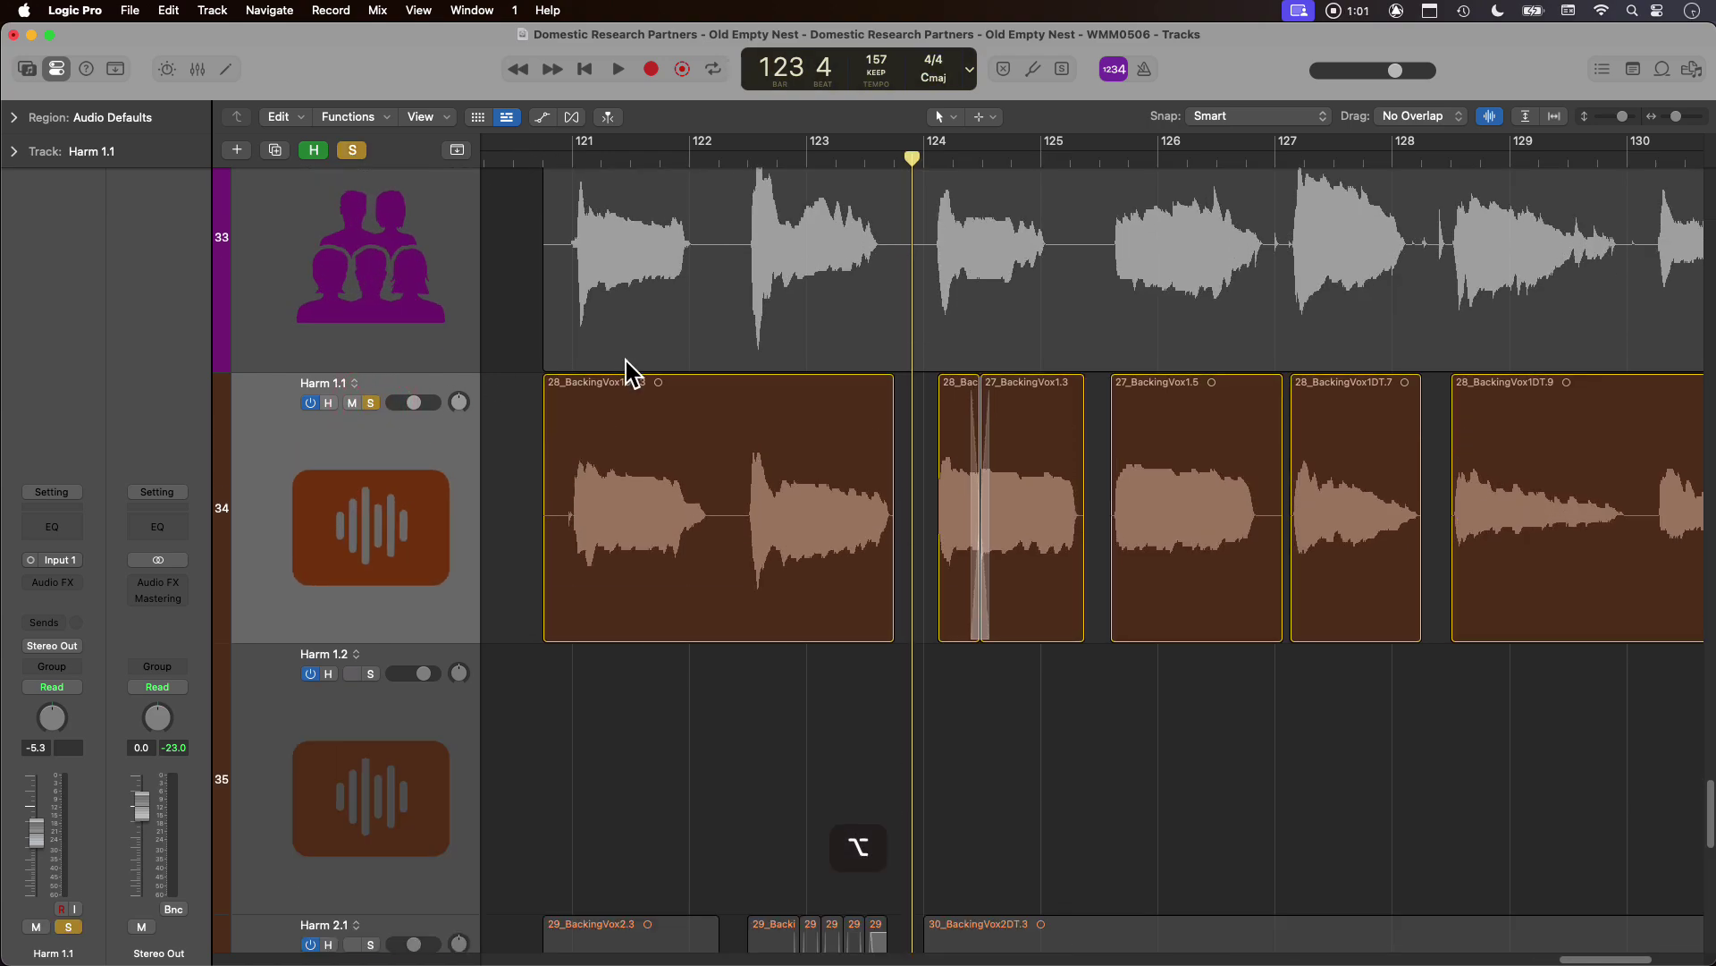
Trim the start of region 28_BackingVox1DT.3 on Harm 1.1 to just before its first note near bar 121, and play it back.
left_click(570, 153)
key("space")
key("space")
scroll(557, 567, "up", 3)
left_click_drag(526, 611, 595, 613)
left_click(556, 161)
key("space")
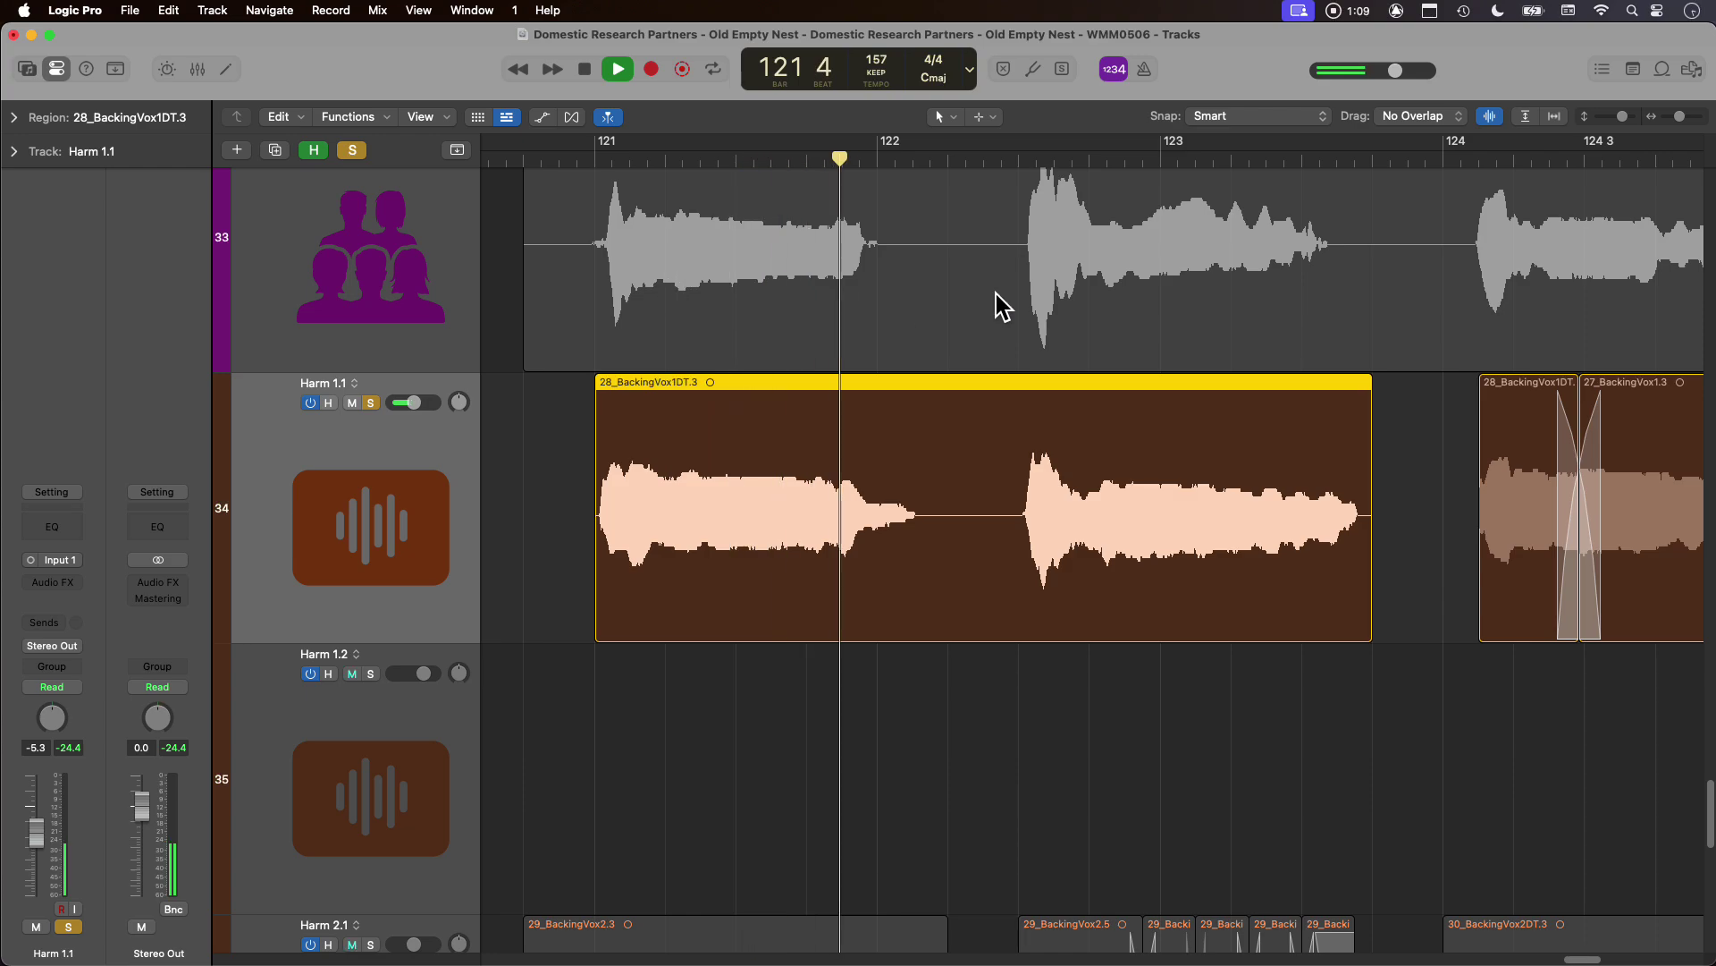
scroll(928, 422, "right", 2)
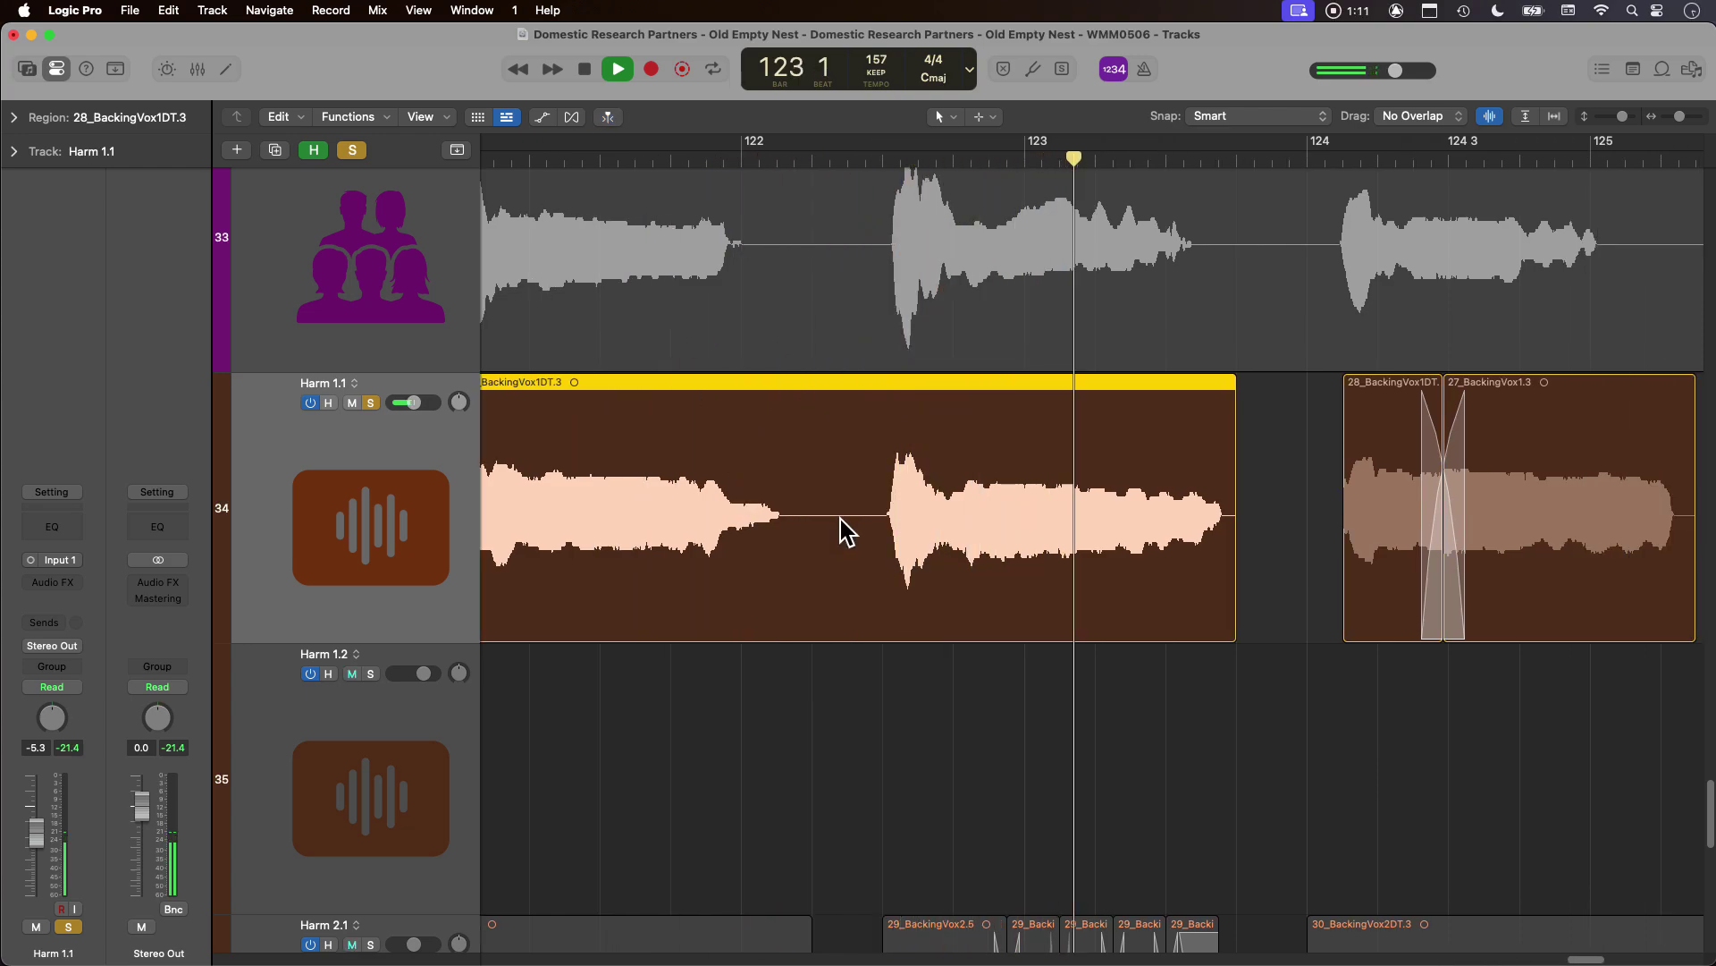
scroll(1252, 537, "right", 6)
Adjust the start of region 28_BackingVox1DT.5 to just before its note after bar 124 and audition it.
key("space")
left_click_drag(824, 582, 816, 581)
double_click(765, 161)
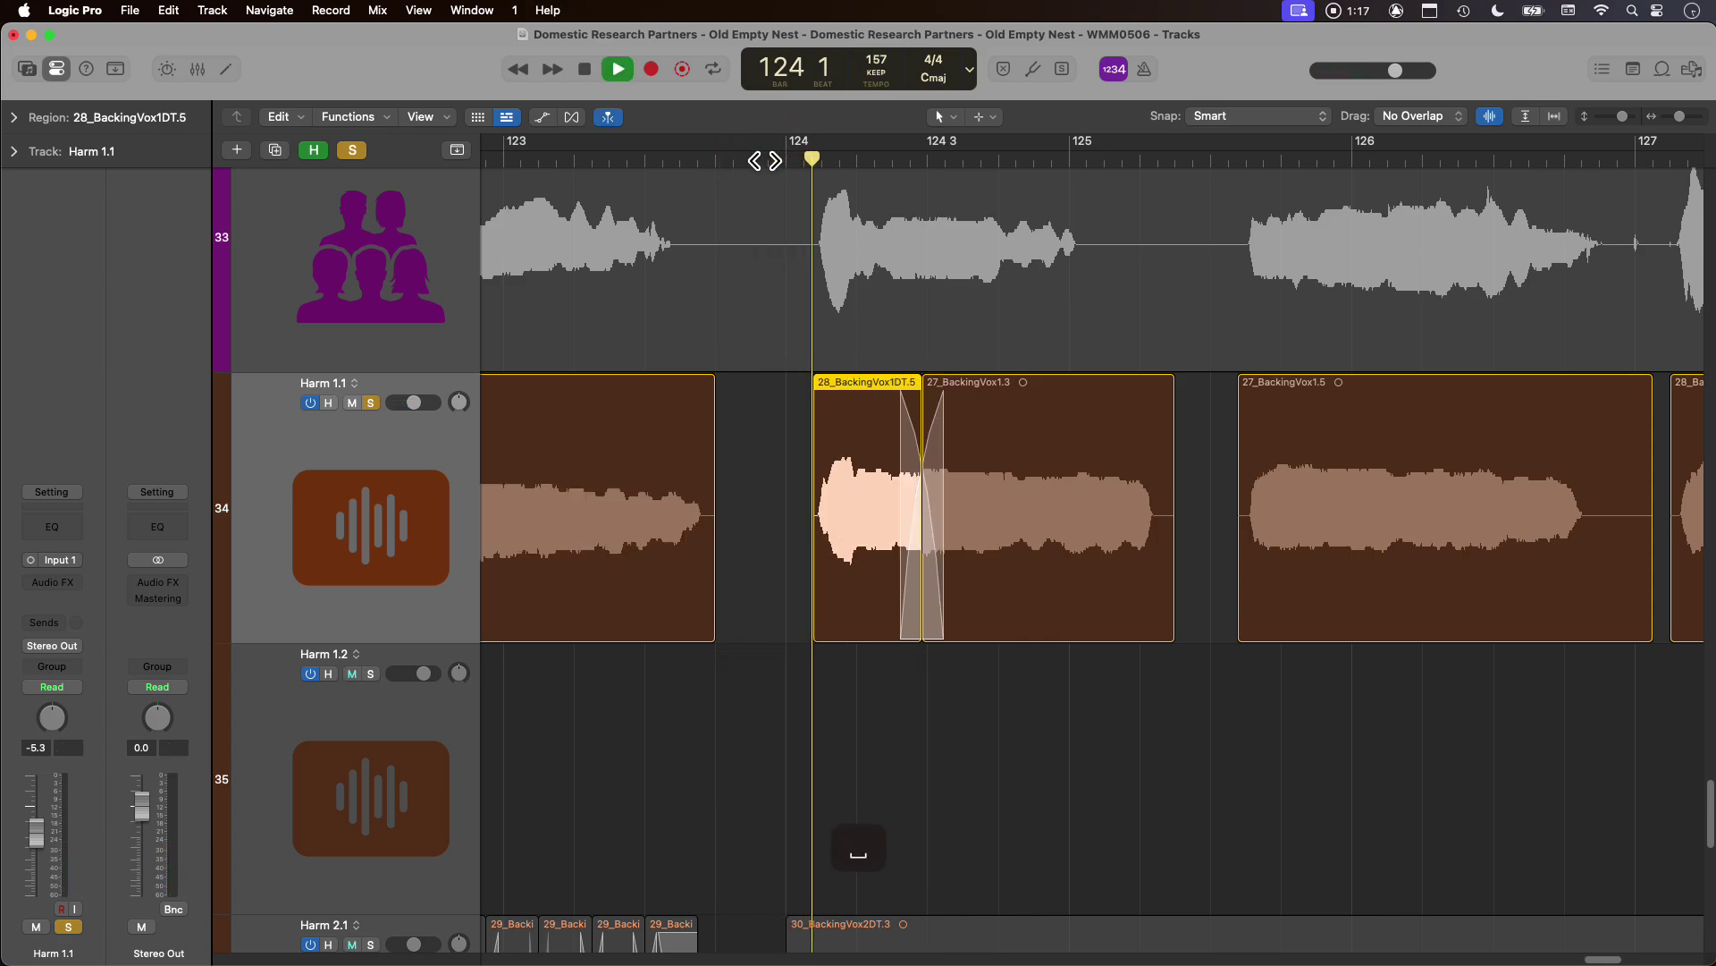
key("space")
Trim the end of region 27_BackingVox1.3 to the end of its note, add a short fade-out and audition it.
scroll(551, 587, "left", 5)
left_click_drag(761, 569, 757, 573)
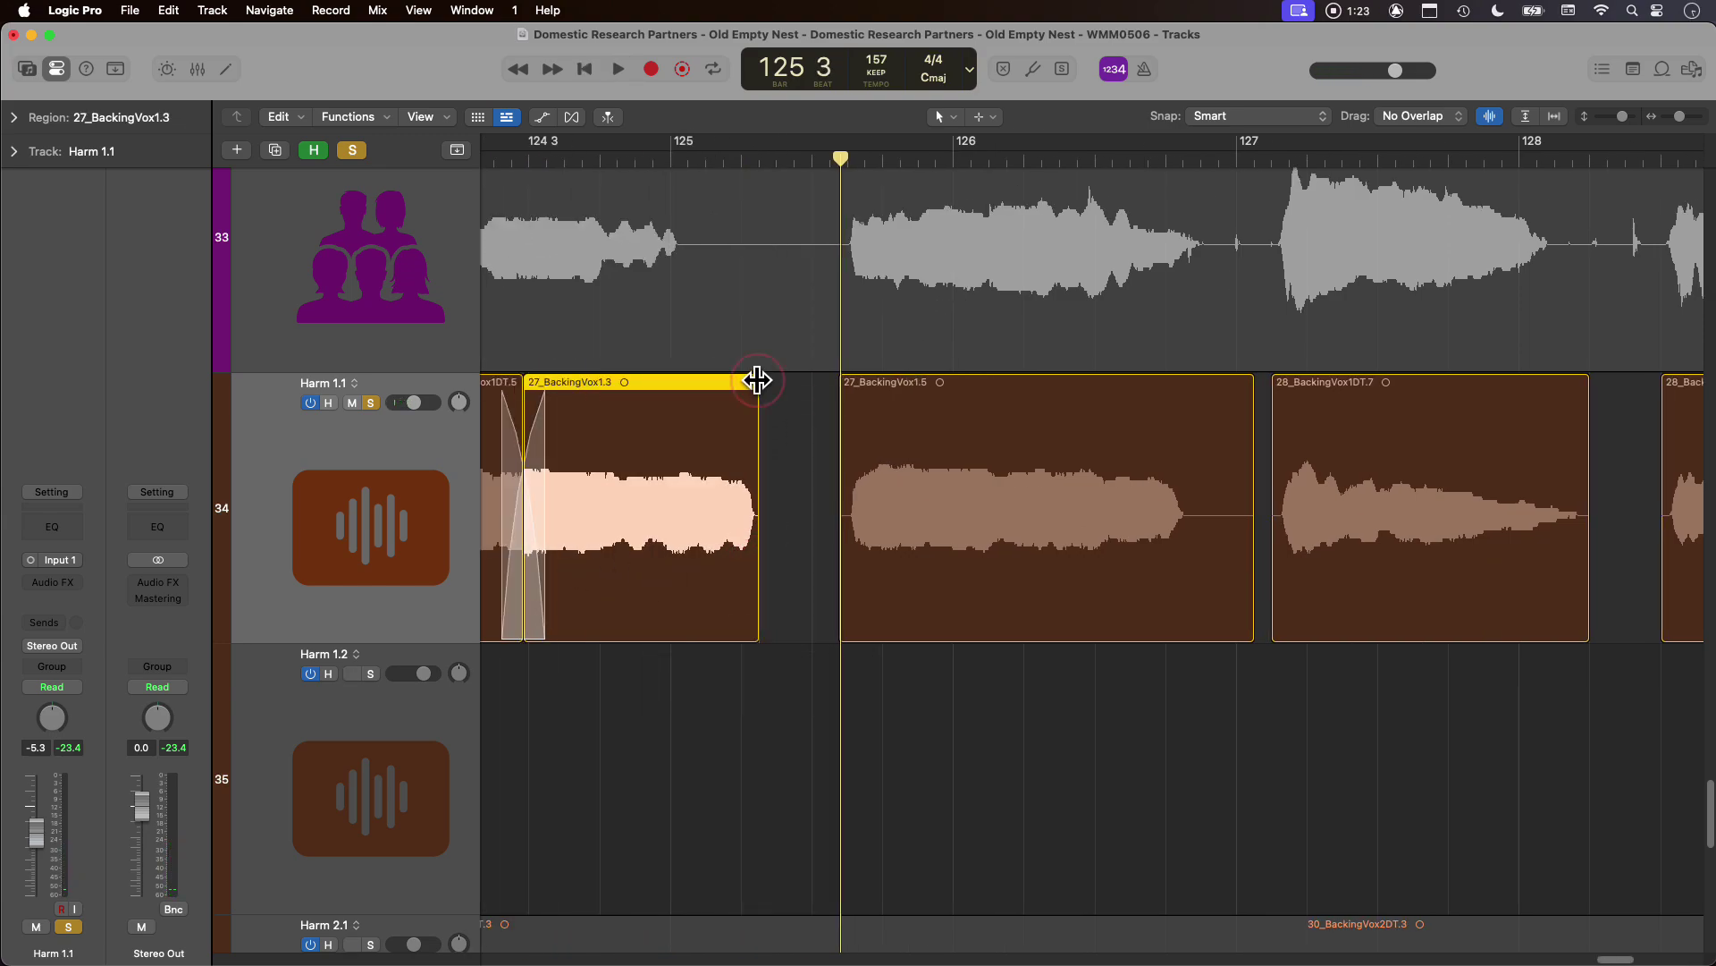
double_click(603, 149)
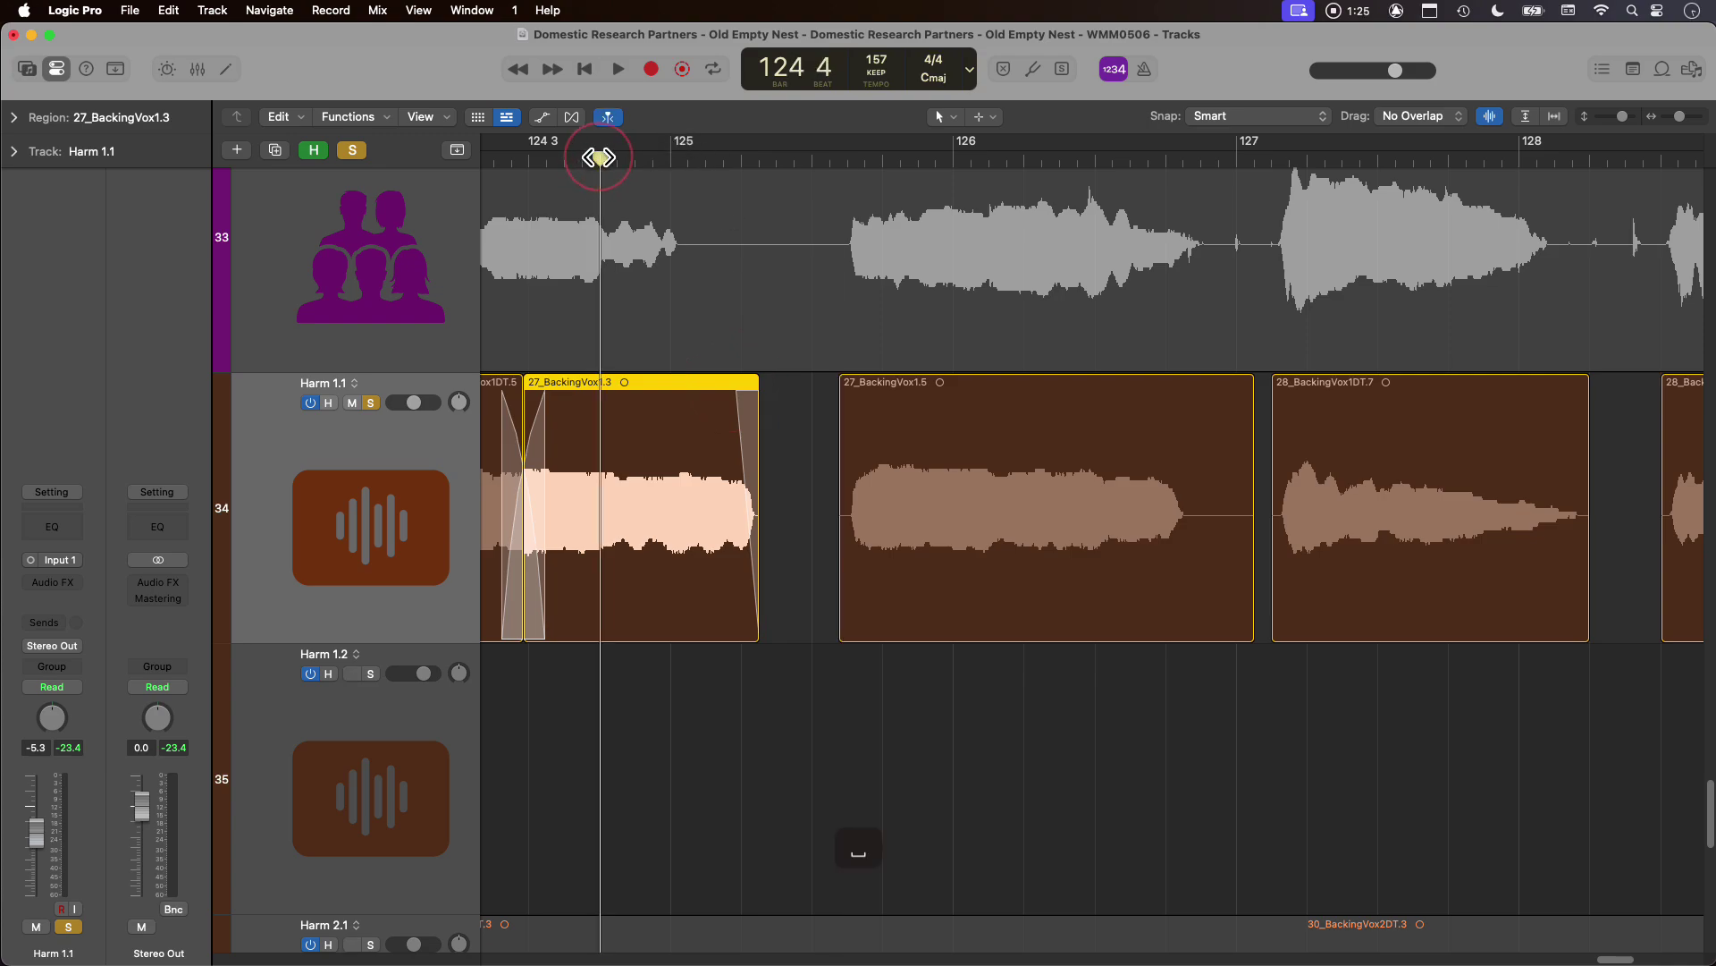
Trim the start of region 27_BackingVox1.5 up to its note, add a very short fade-in and audition it.
scroll(646, 374, "left", 5)
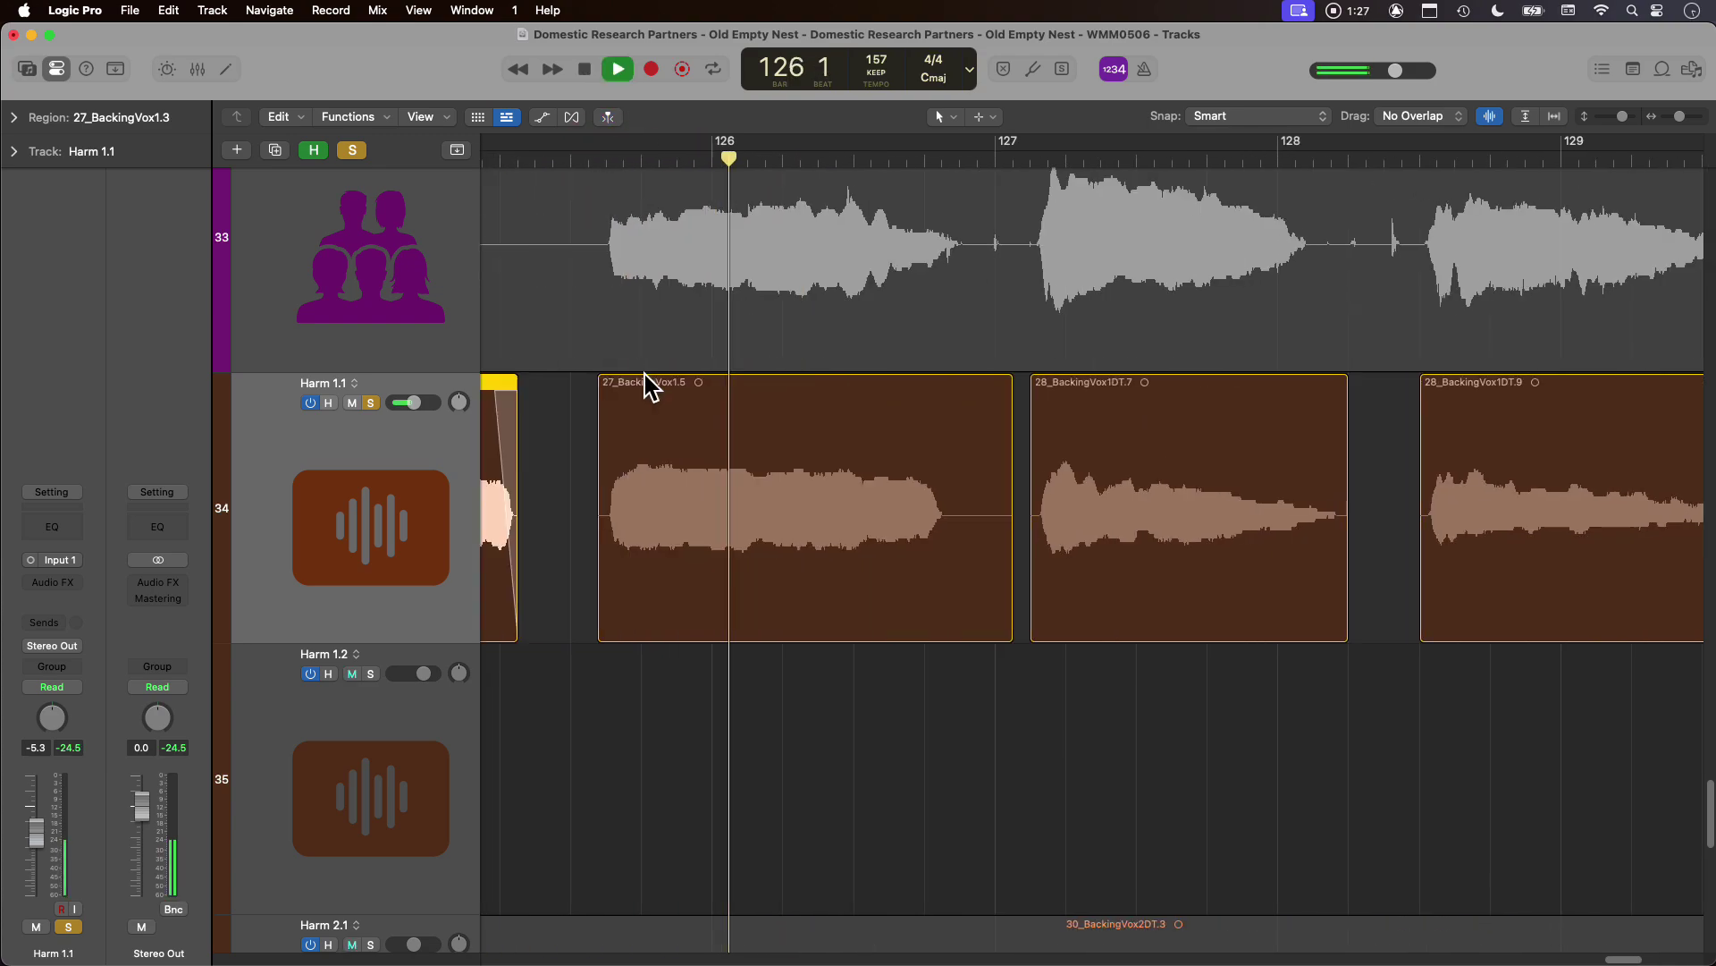
left_click_drag(694, 567, 701, 566)
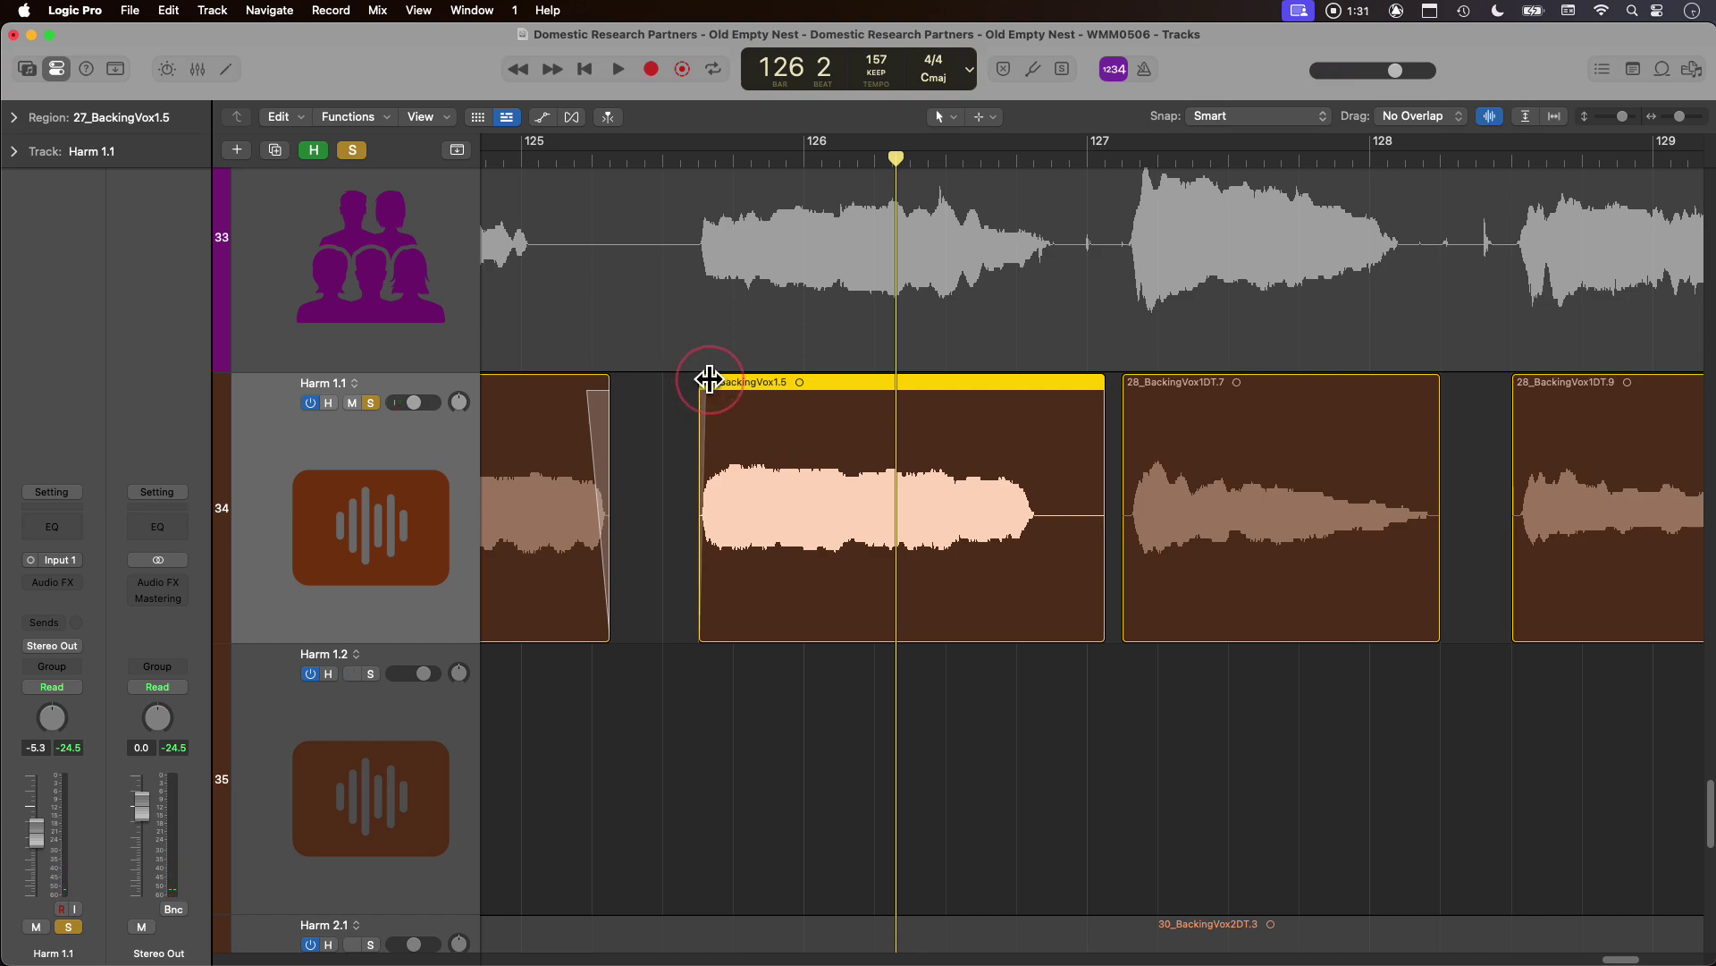
double_click(666, 170)
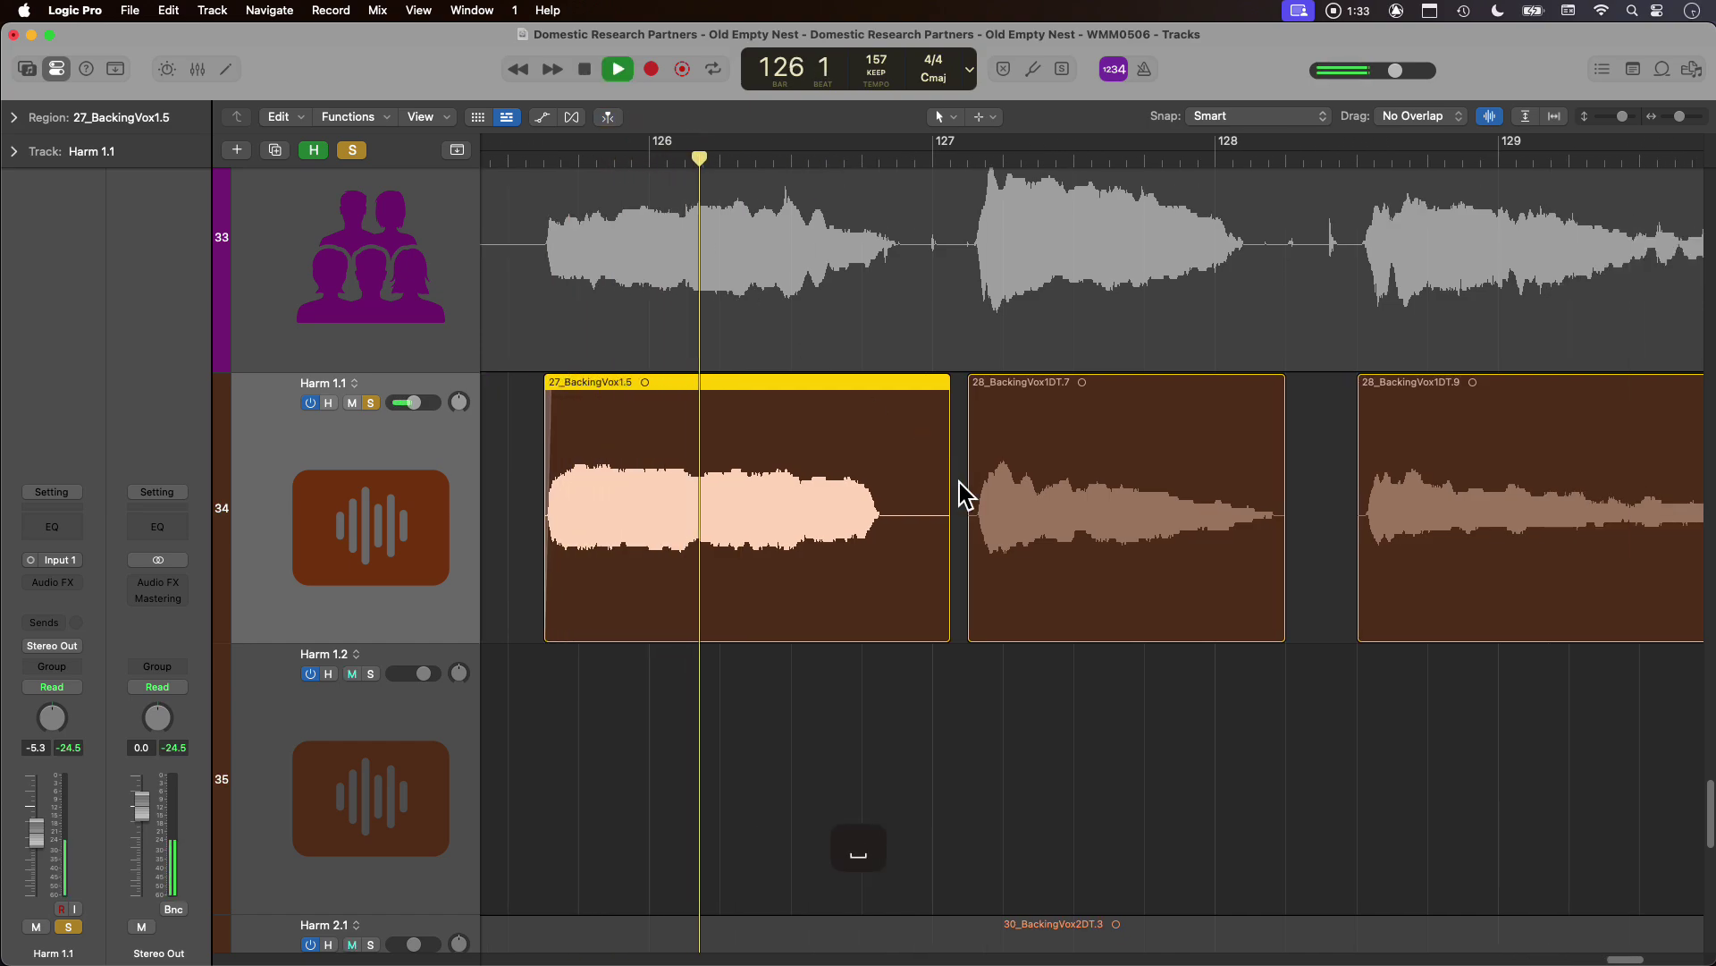
Trim the empty tail off region 27_BackingVox1.5, add a short fade-out and audition the ending.
key("space")
left_click_drag(944, 564, 877, 583)
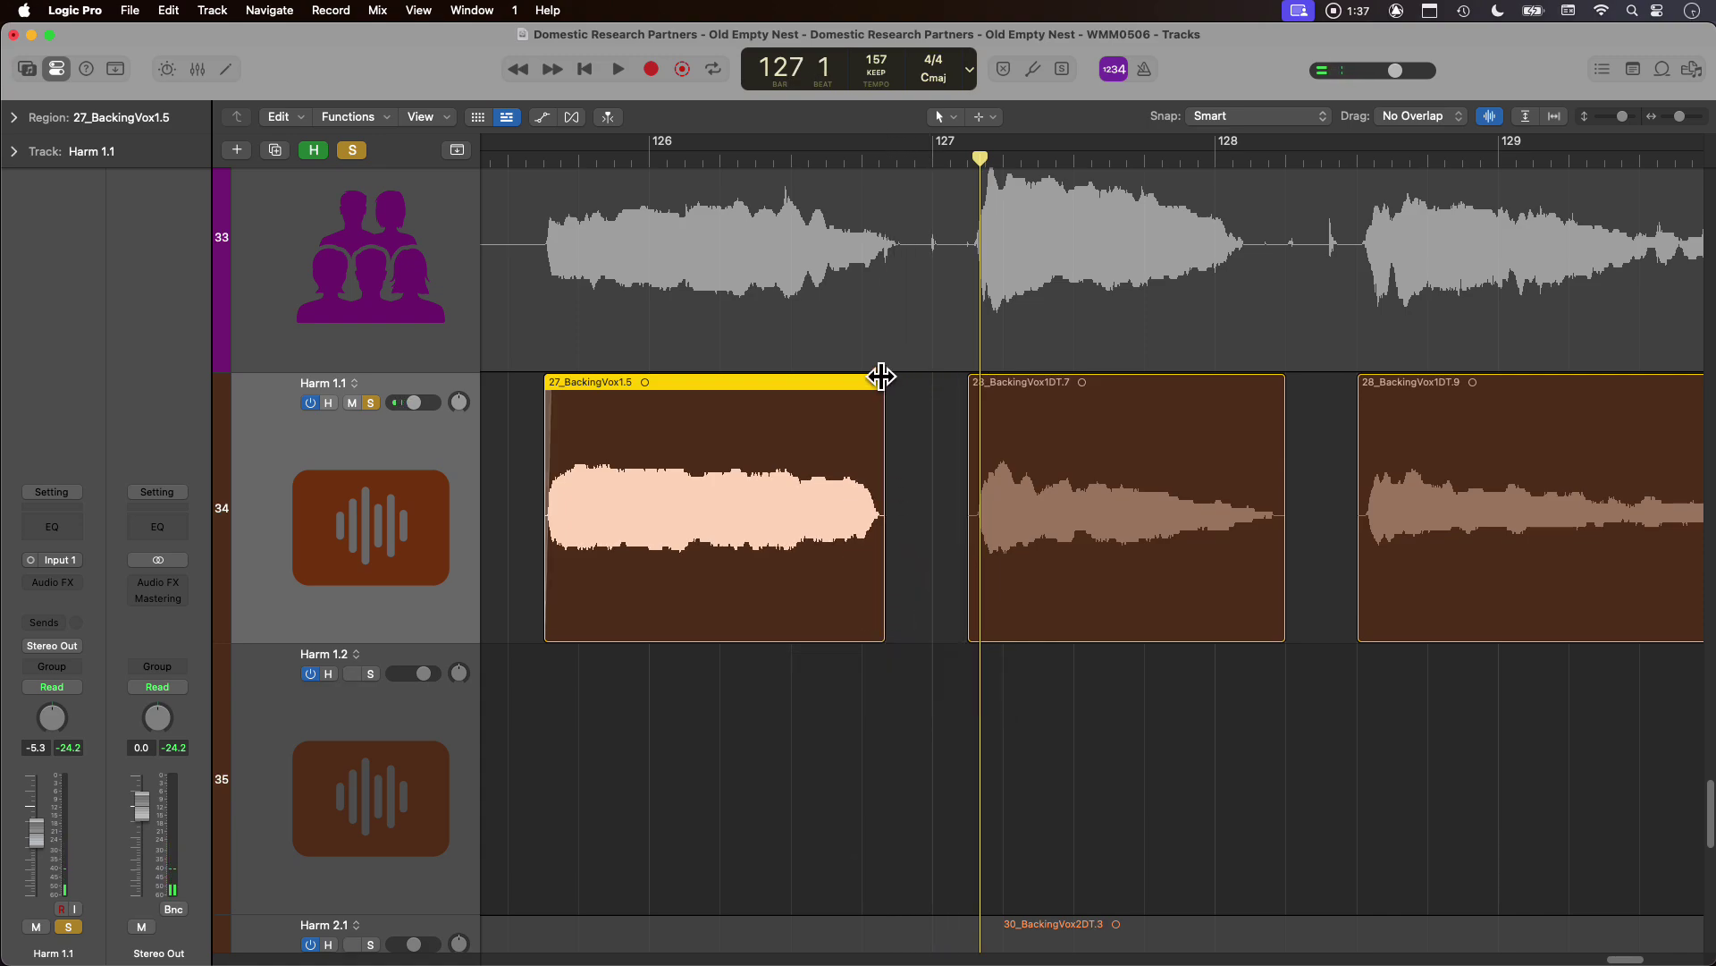
double_click(729, 159)
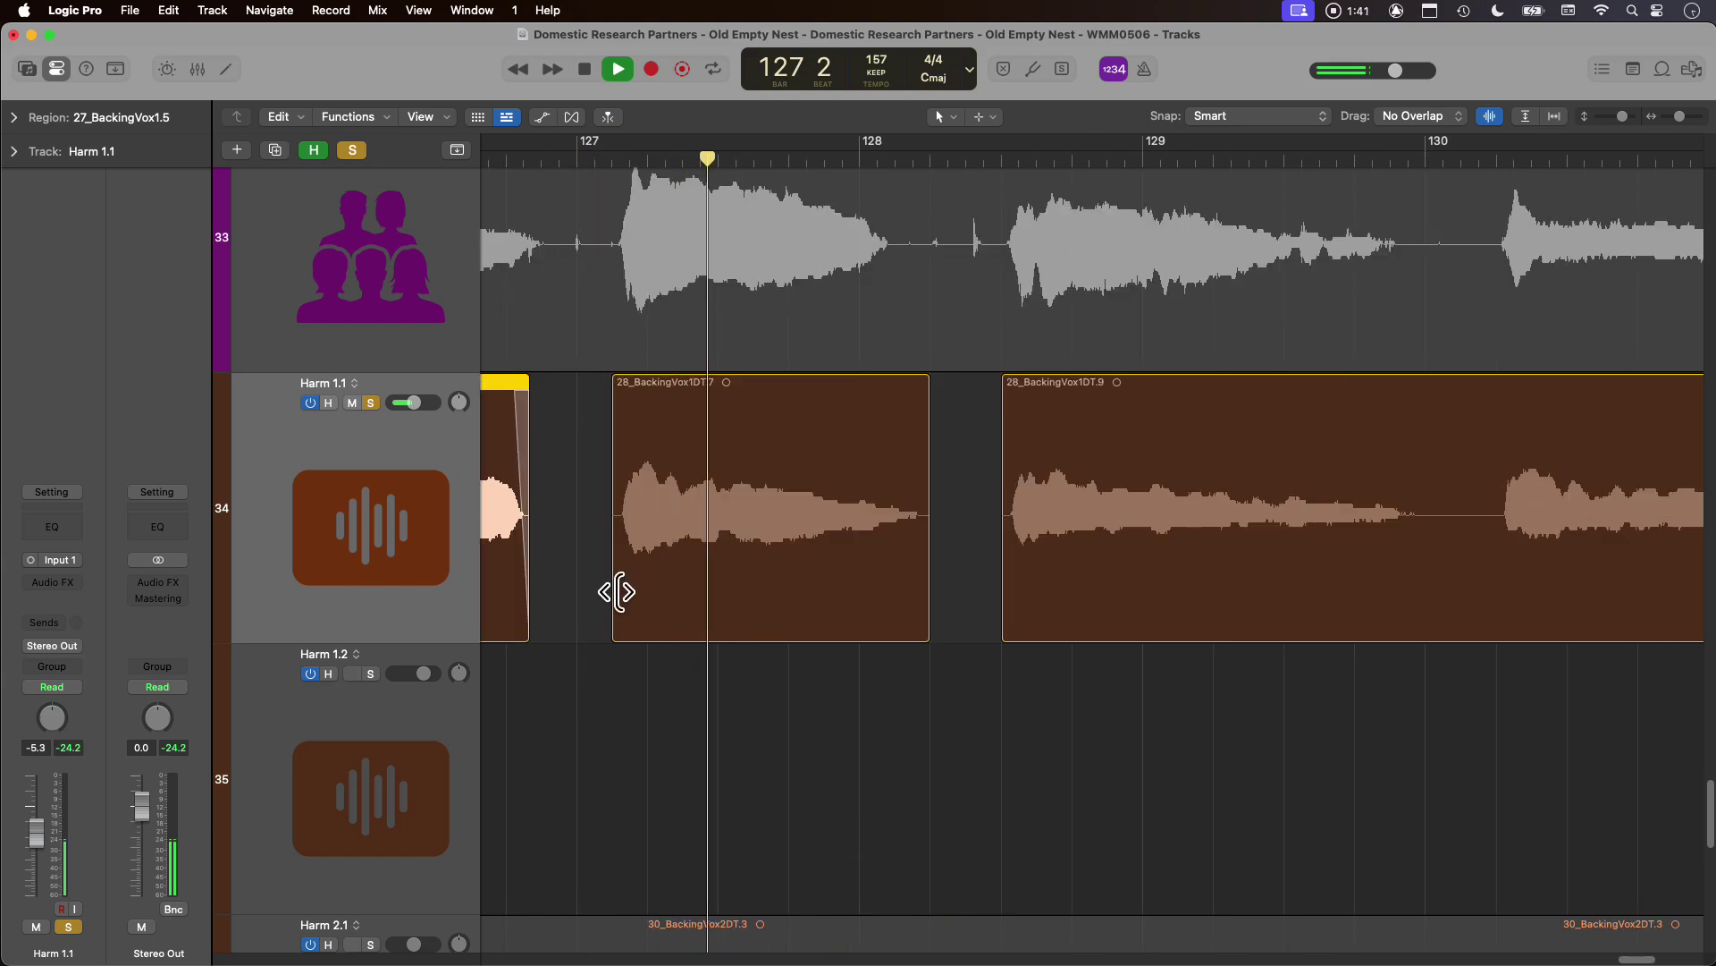
Trim the start of region 28_BackingVox1DT.7 to its note after bar 127, add a very short fade-in and audition it.
key("space")
left_click_drag(617, 590, 626, 590)
left_click_drag(636, 458, 637, 456)
left_click(603, 159)
key("space")
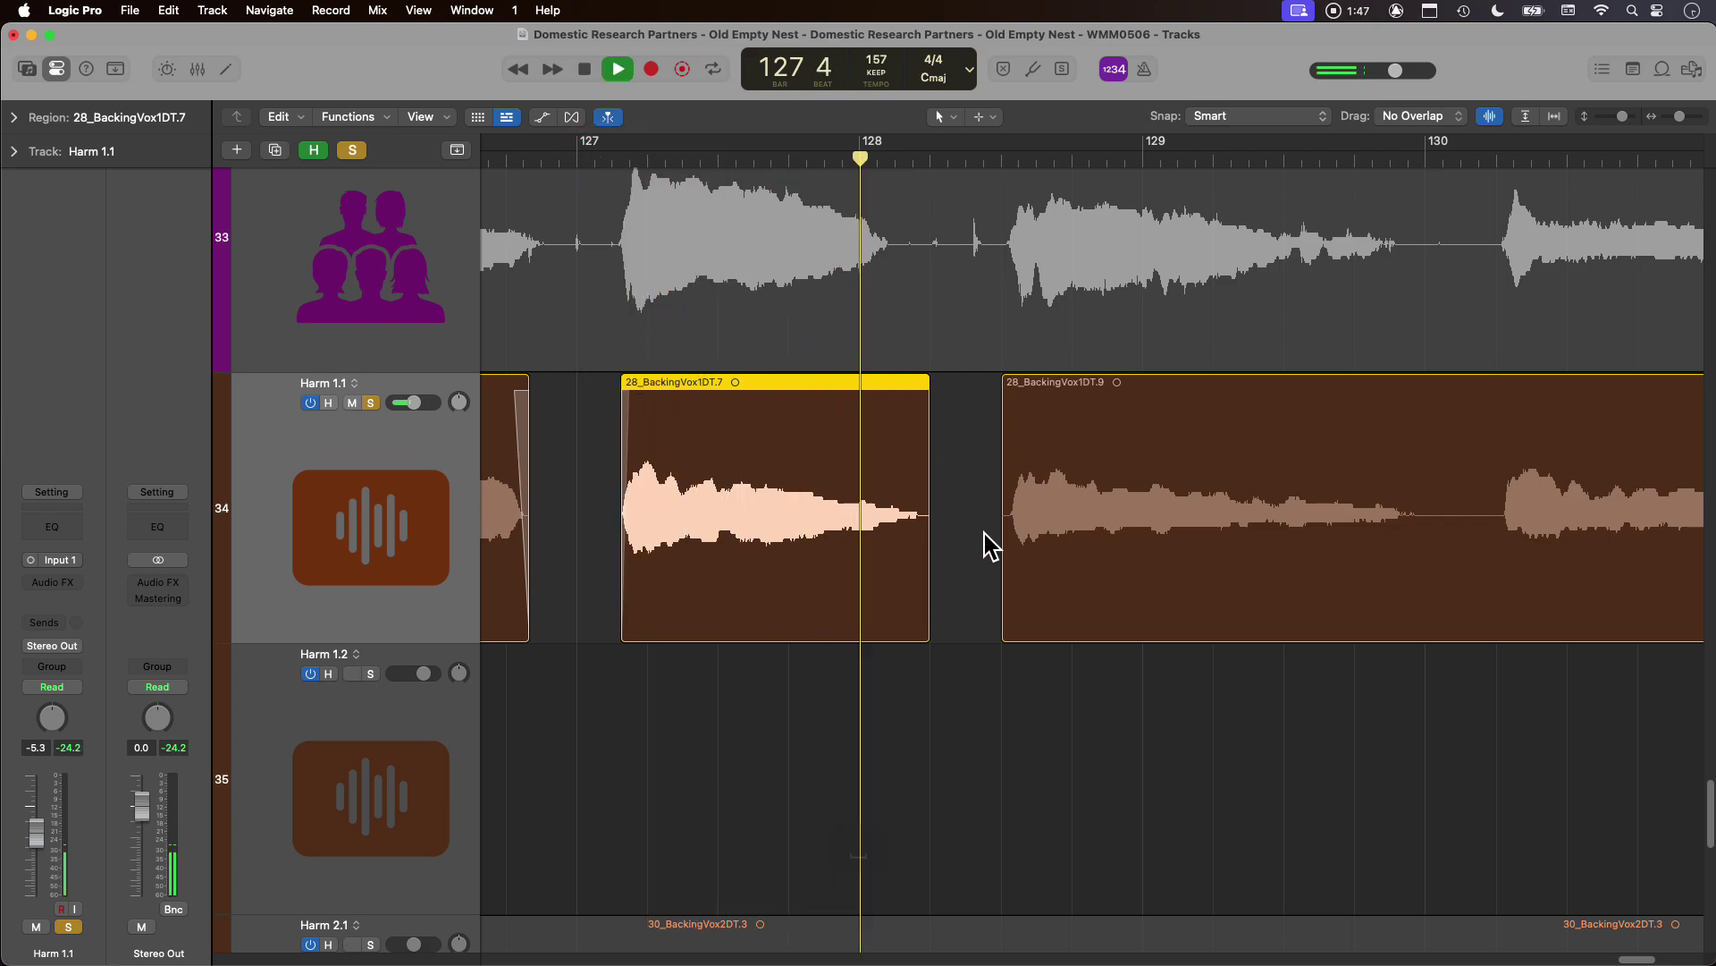
Add a short fade-out to the end of region 28_BackingVox1DT.7 and resume playback.
key("space")
left_click_drag(925, 377, 901, 381)
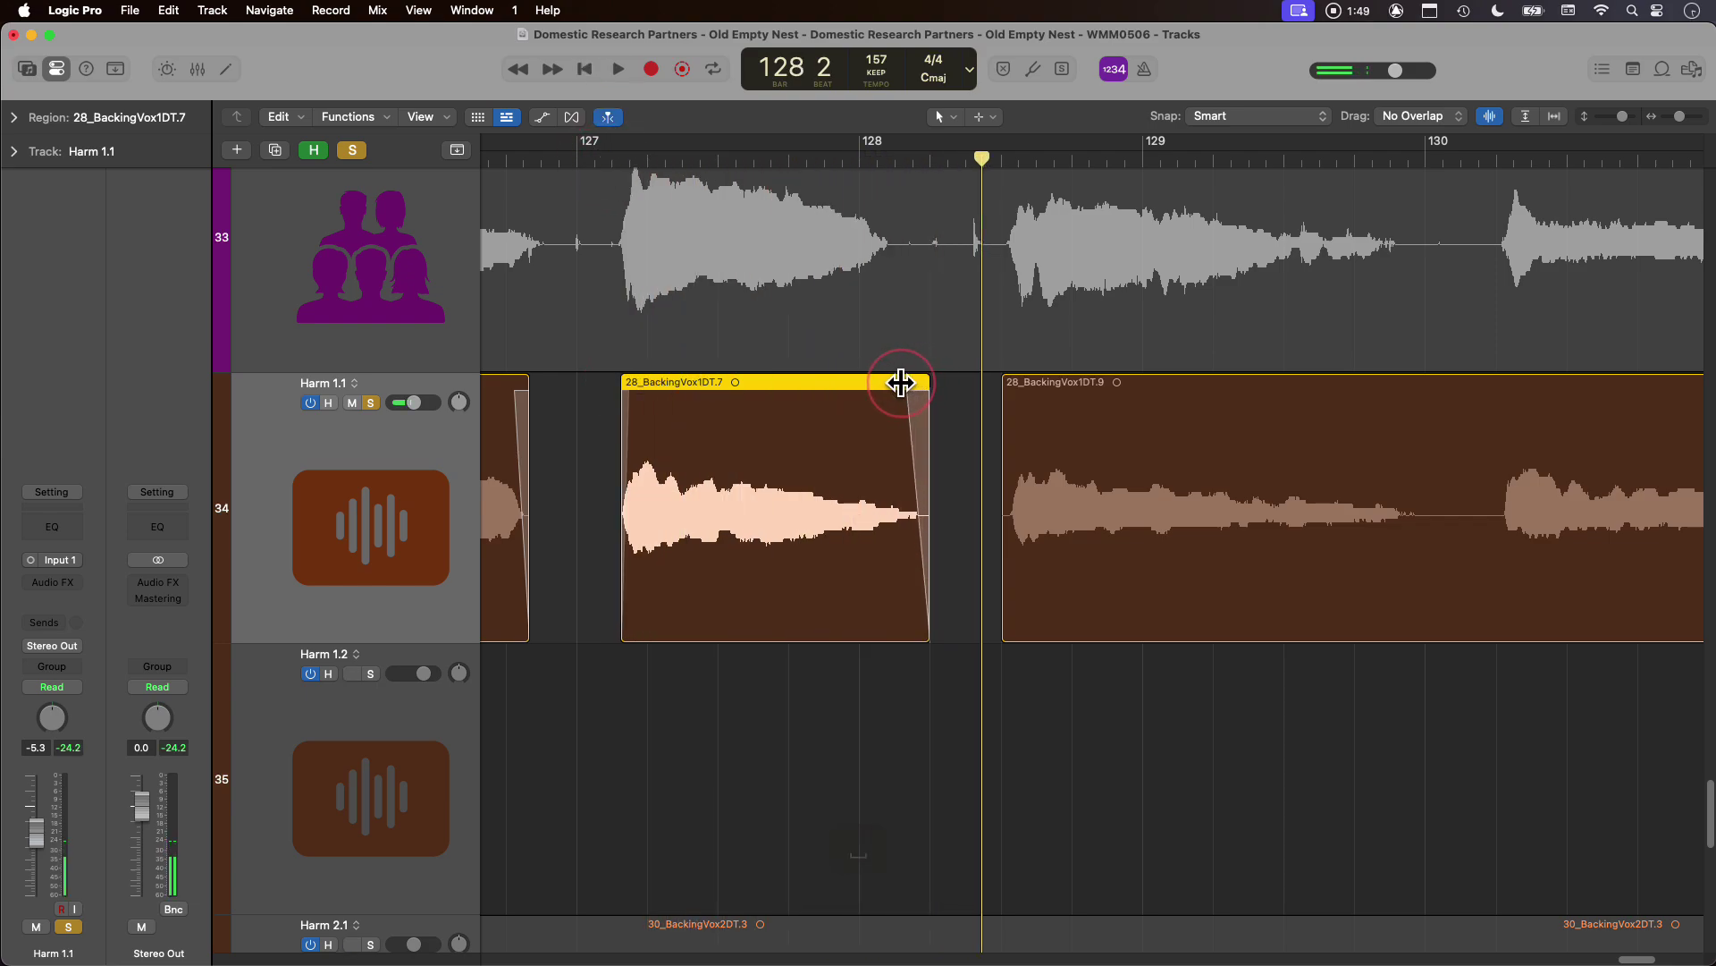
key("space")
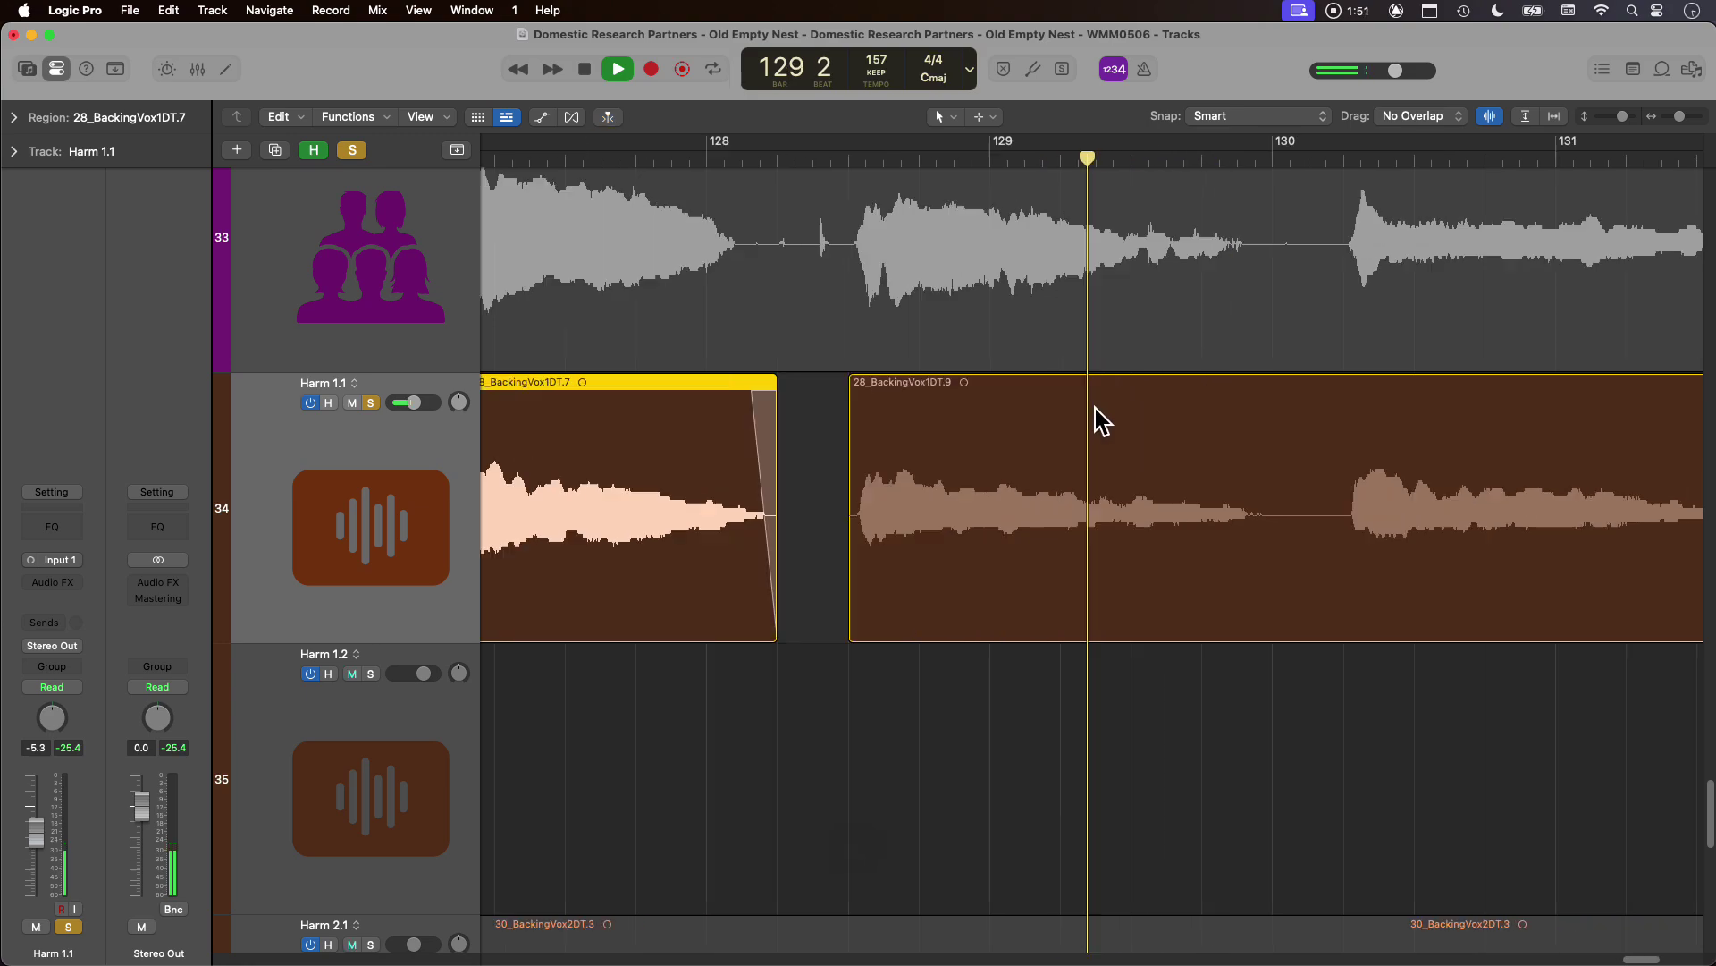
Split region 28_BackingVox1DT.9 at bar 129 beat 4 and trim the second part's start to just before its note.
key("space")
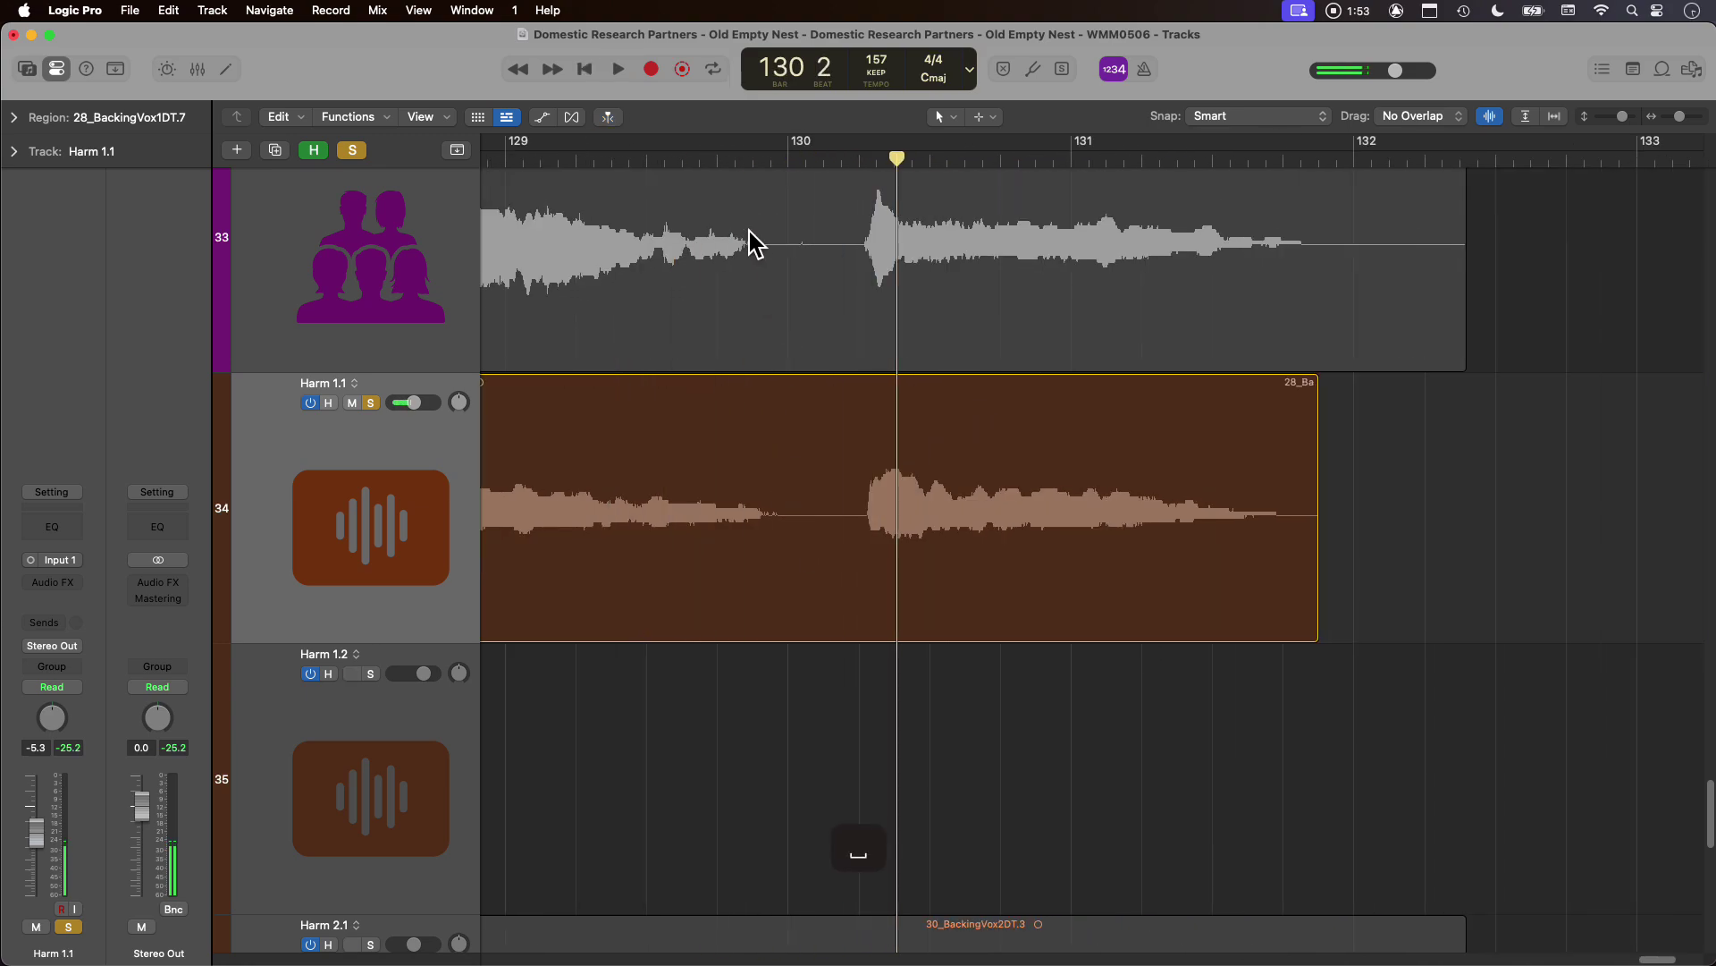
left_click_drag(769, 166, 779, 160)
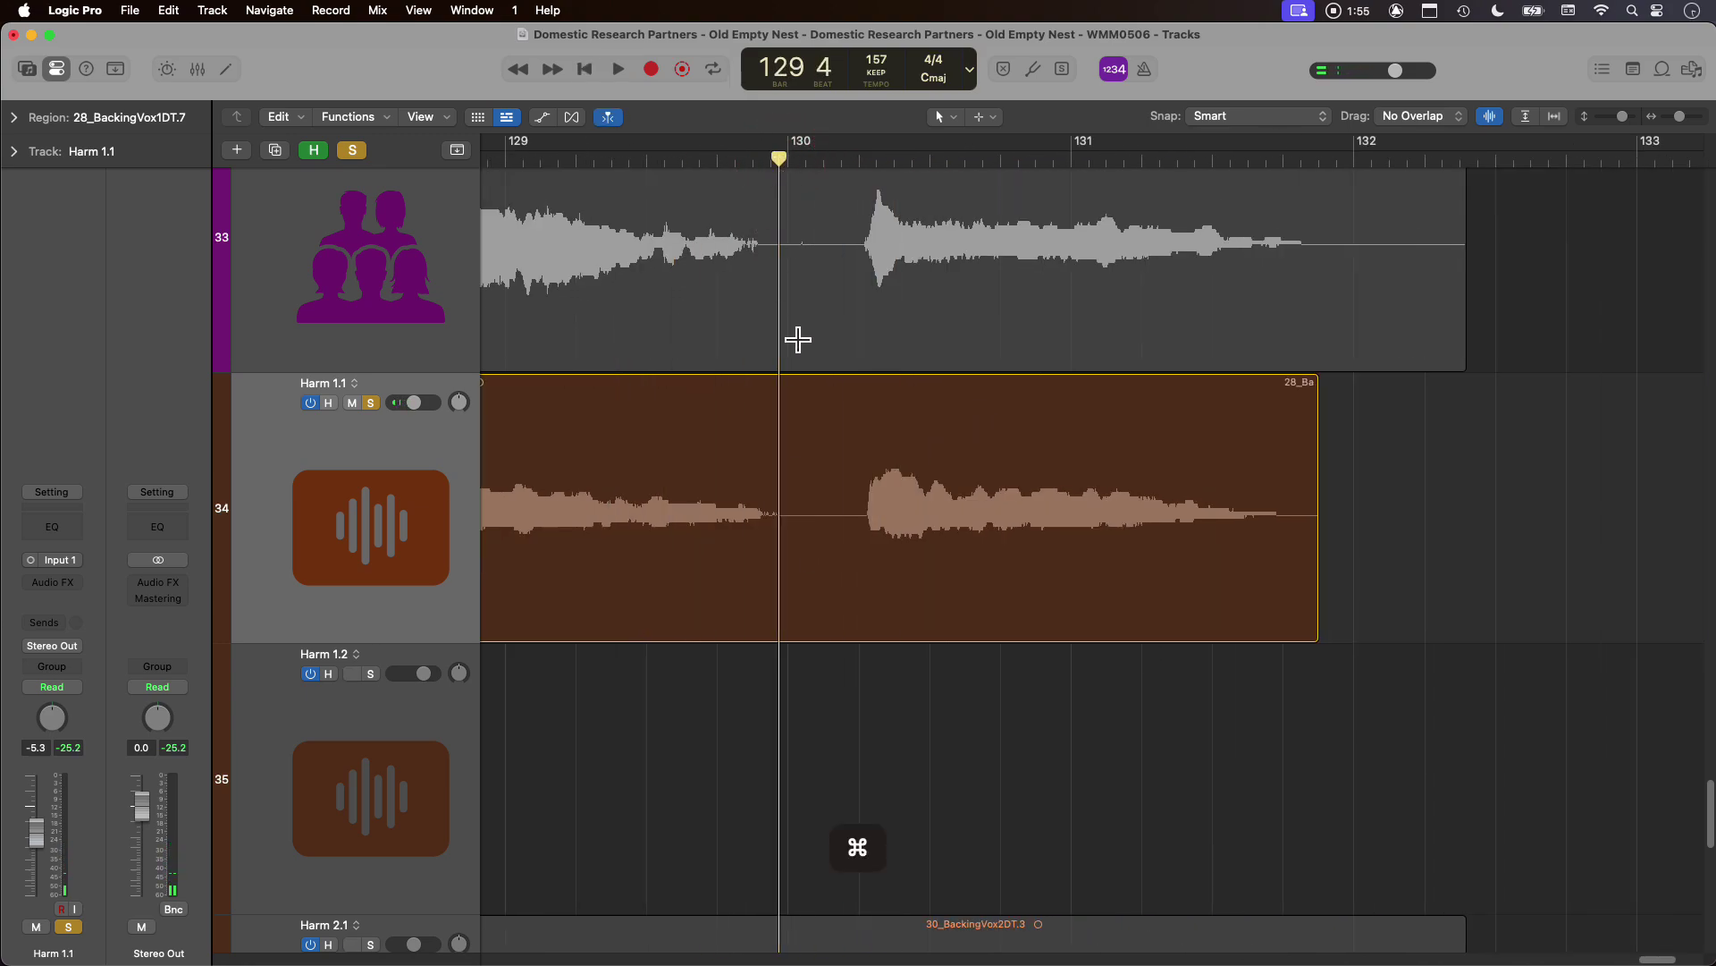
left_click(801, 524)
key("cmd+t")
left_click_drag(782, 577, 864, 564)
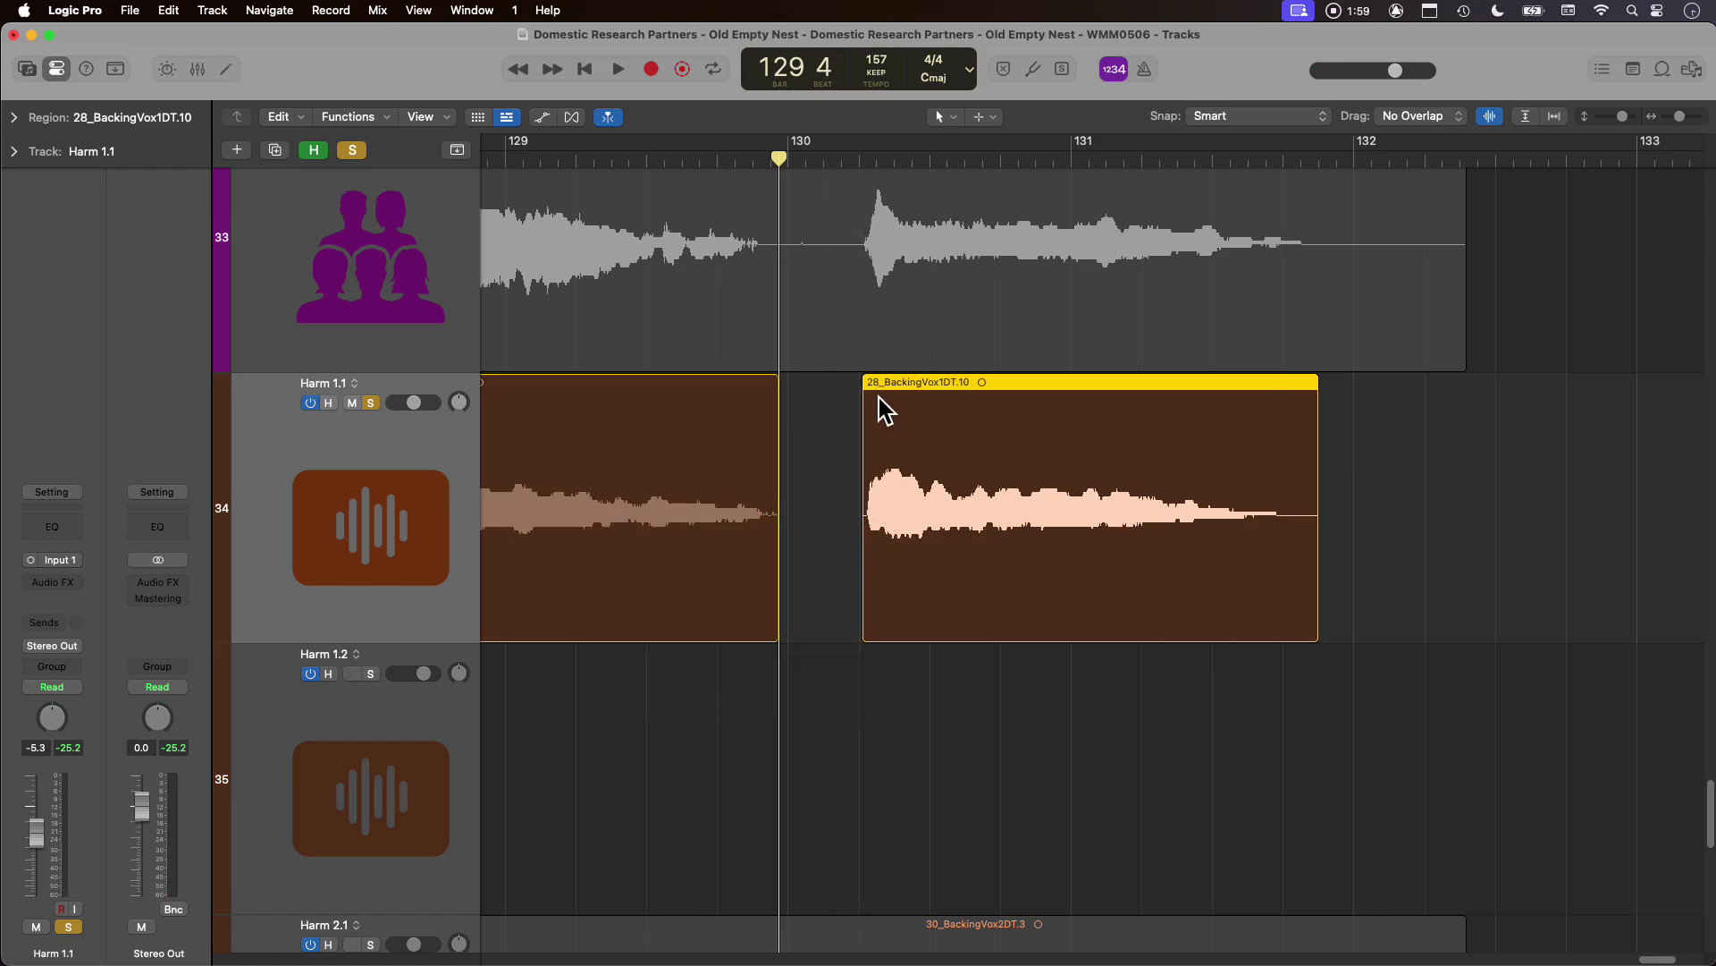
Audition the end of region 28_BackingVox1DT.9, add a fade-out over its decaying tail and resume playback.
left_click(683, 167)
key("space")
left_click_drag(776, 377, 713, 379)
key("space")
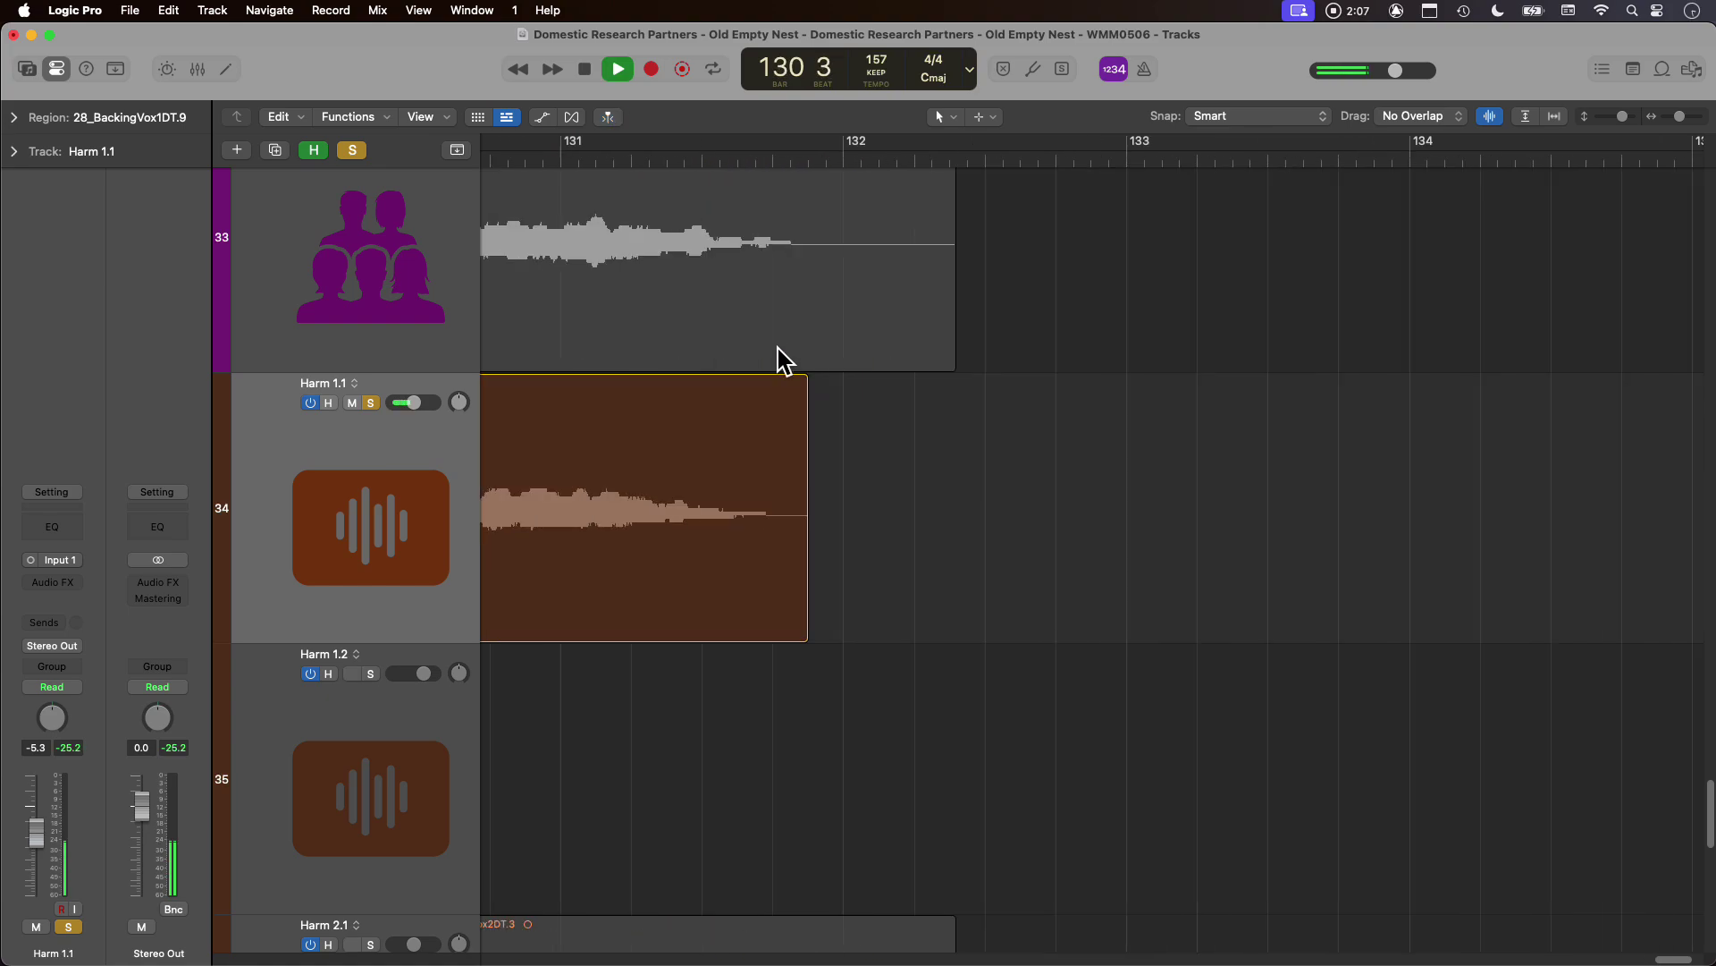
Add a longer fade-out to the end of the last Harm 1.1 region, just before bar 132, and review the whole edited track.
key("space")
left_click_drag(775, 376, 669, 379)
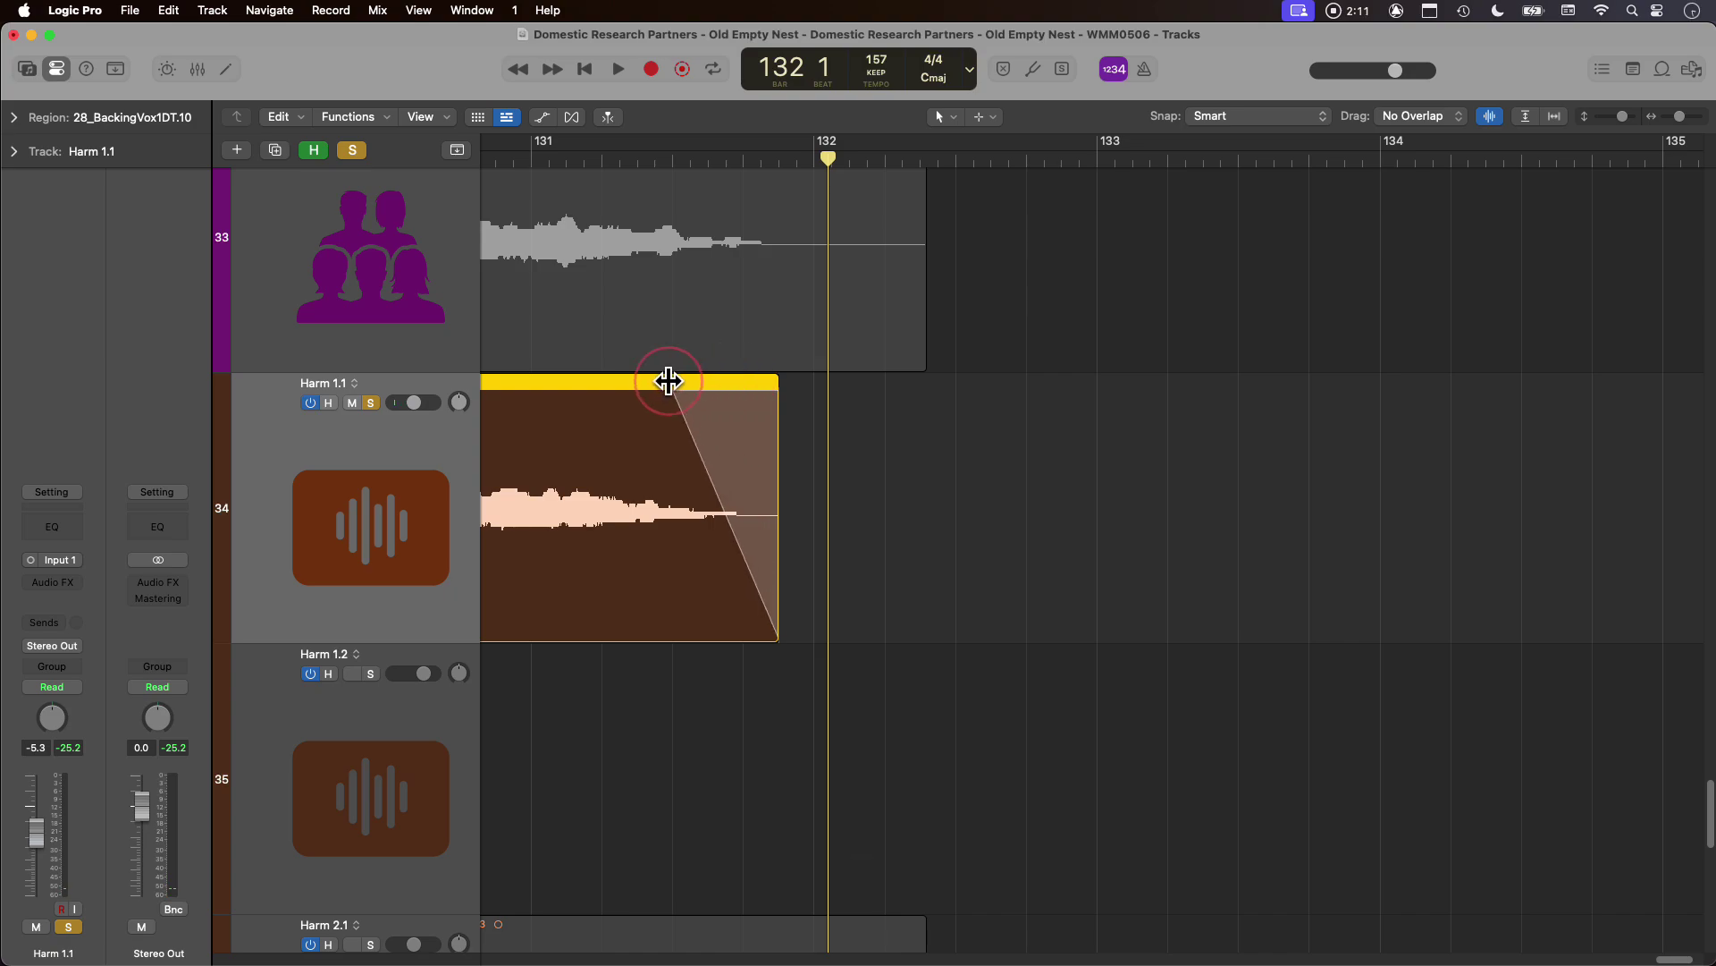
scroll(1001, 481, "up", 1)
scroll(1001, 481, "up", 3)
scroll(978, 500, "down", 1)
scroll(924, 541, "down", 3)
scroll(901, 518, "down", 5)
scroll(898, 513, "up", 5)
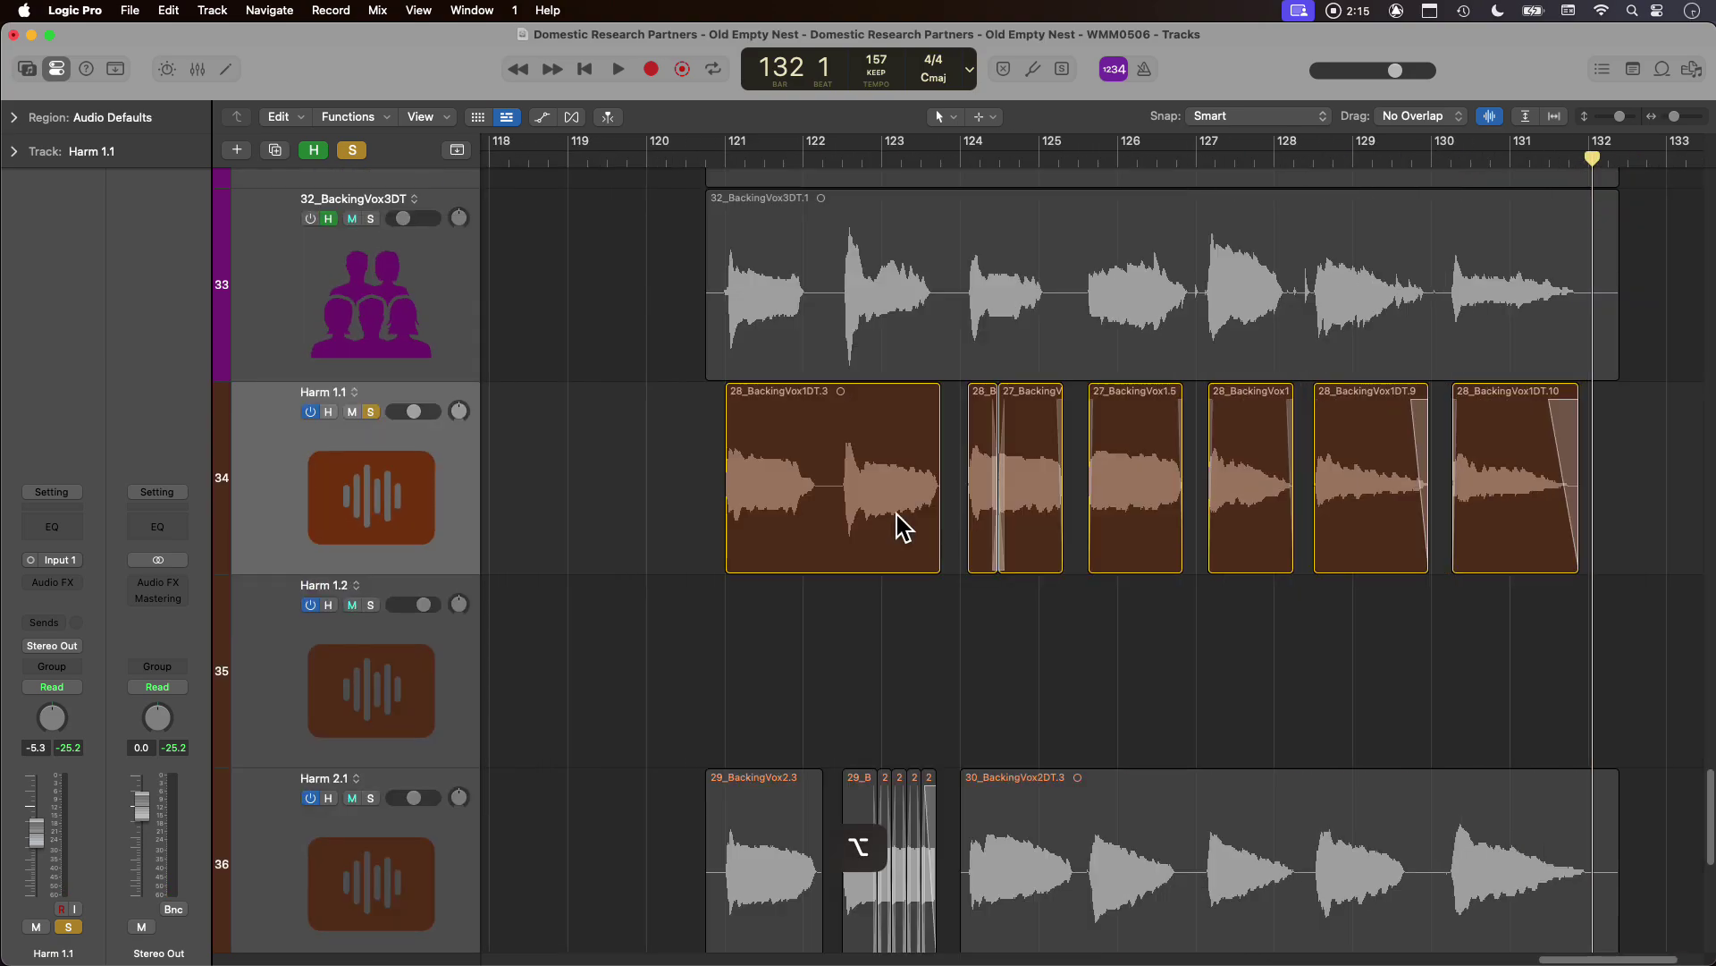
Play Harm 1.1 from bar 121 and add a short fade-in at the start of region 28_BackingVox1DT.3.
left_click(706, 157)
key("space")
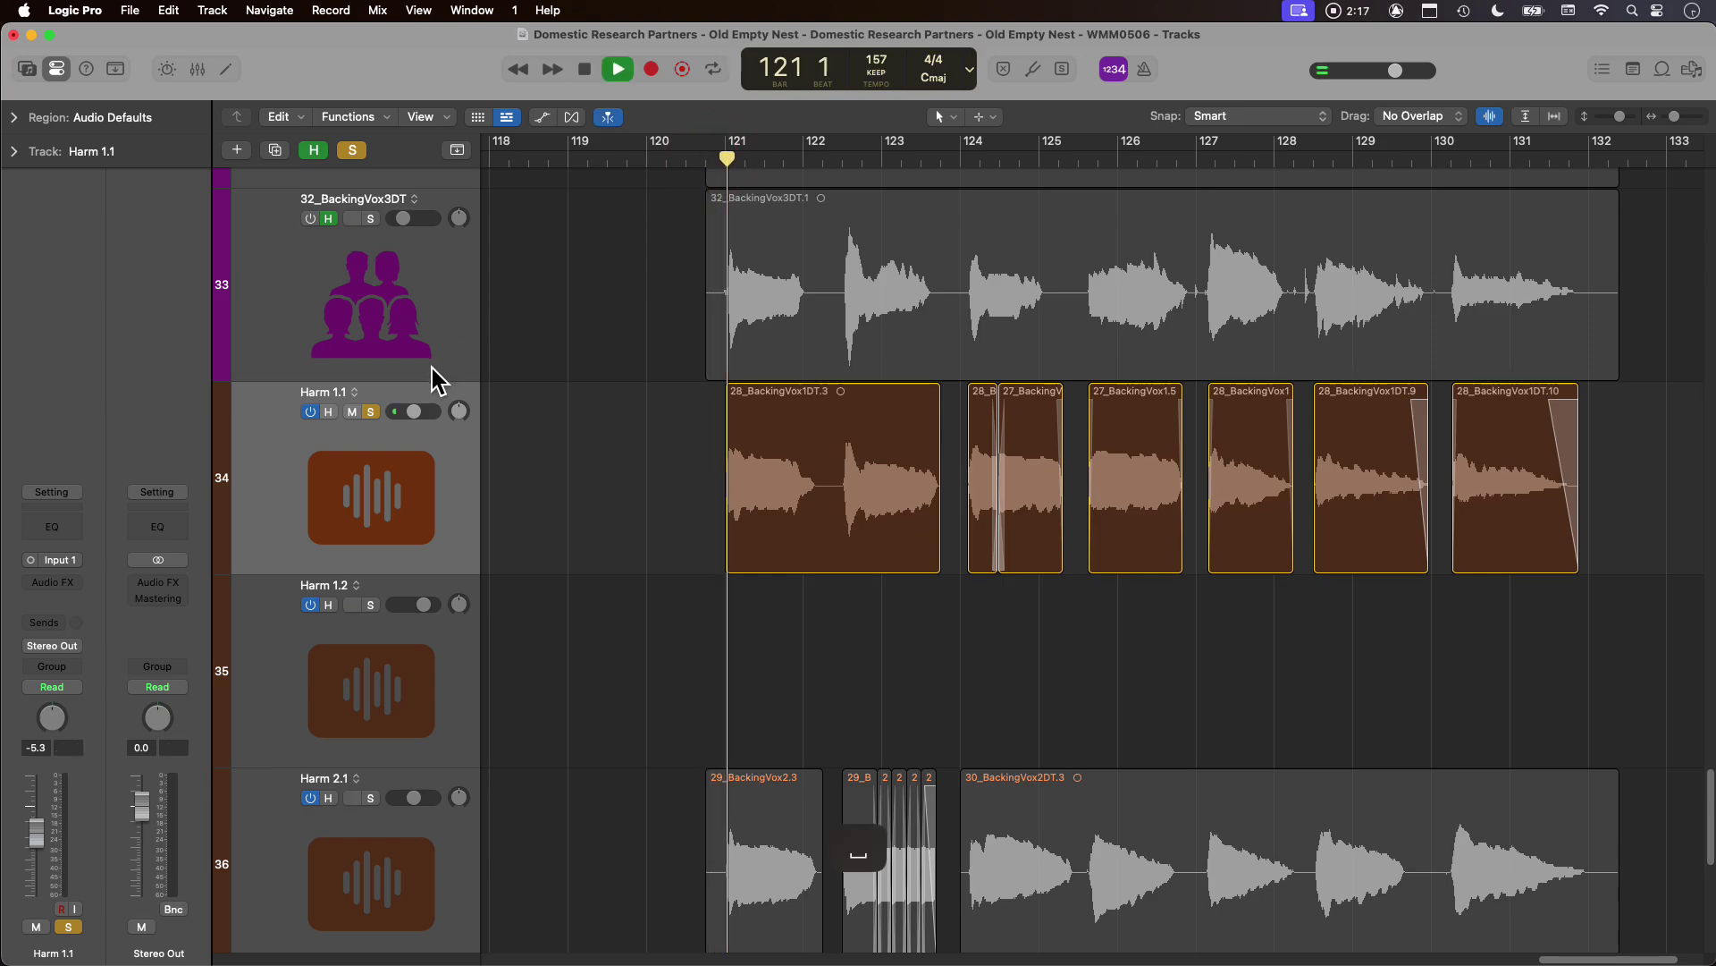
scroll(660, 481, "up", 3)
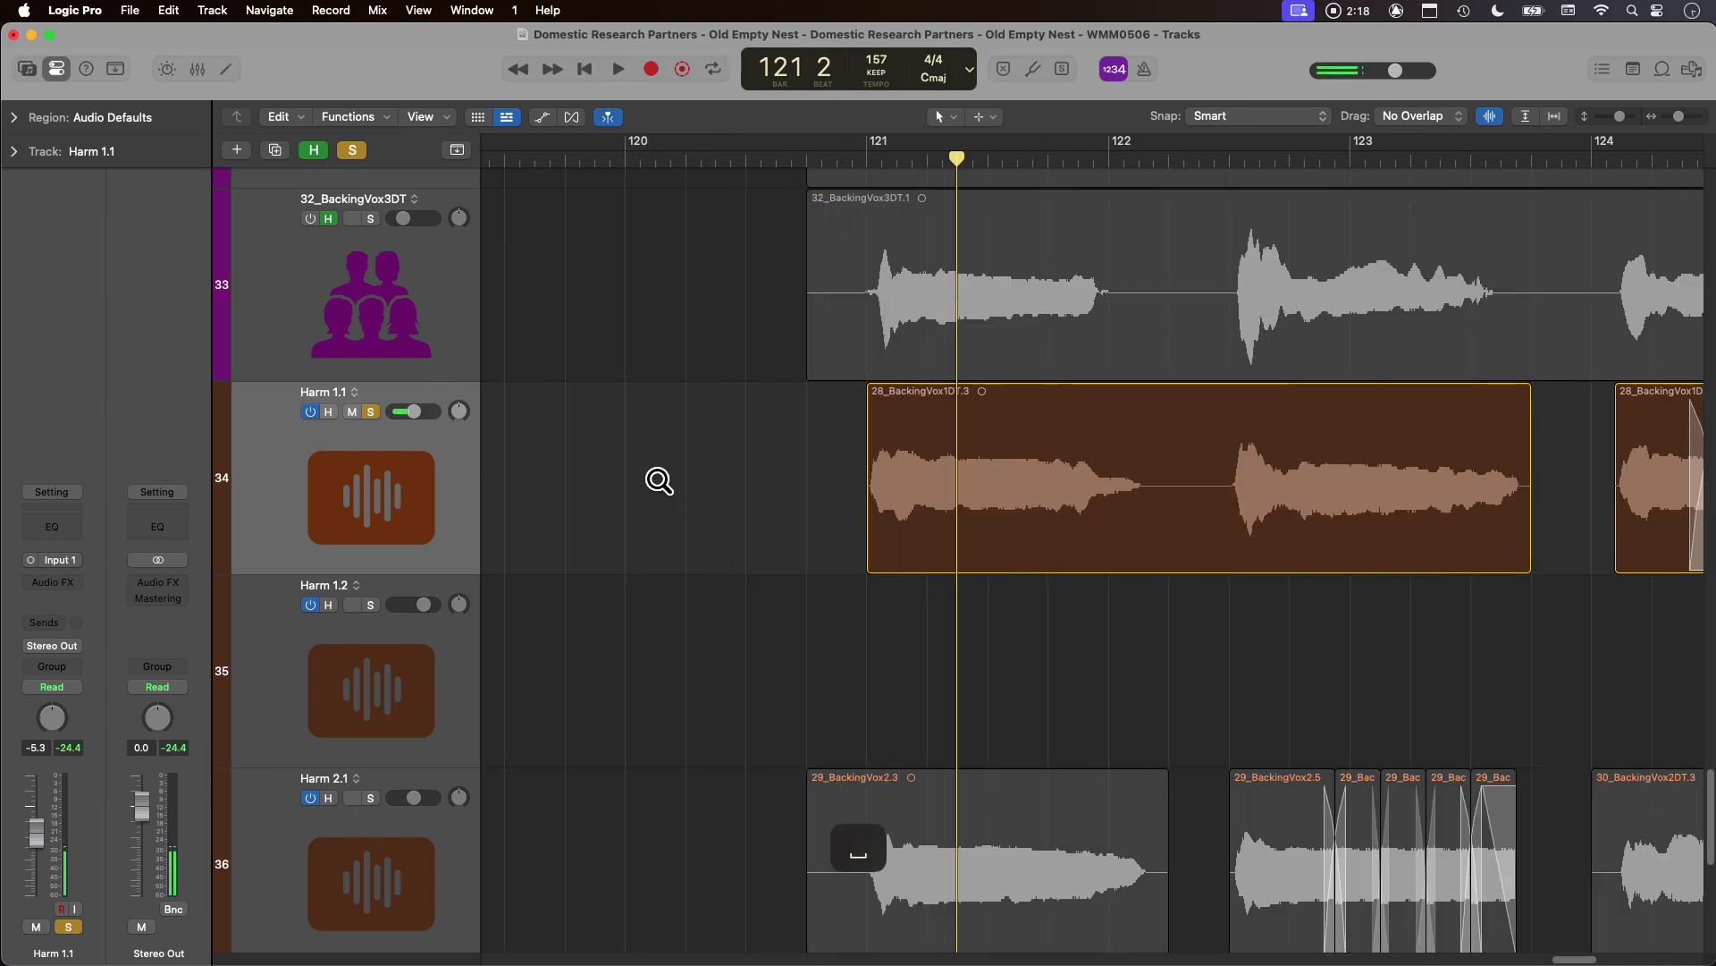
left_click(879, 387)
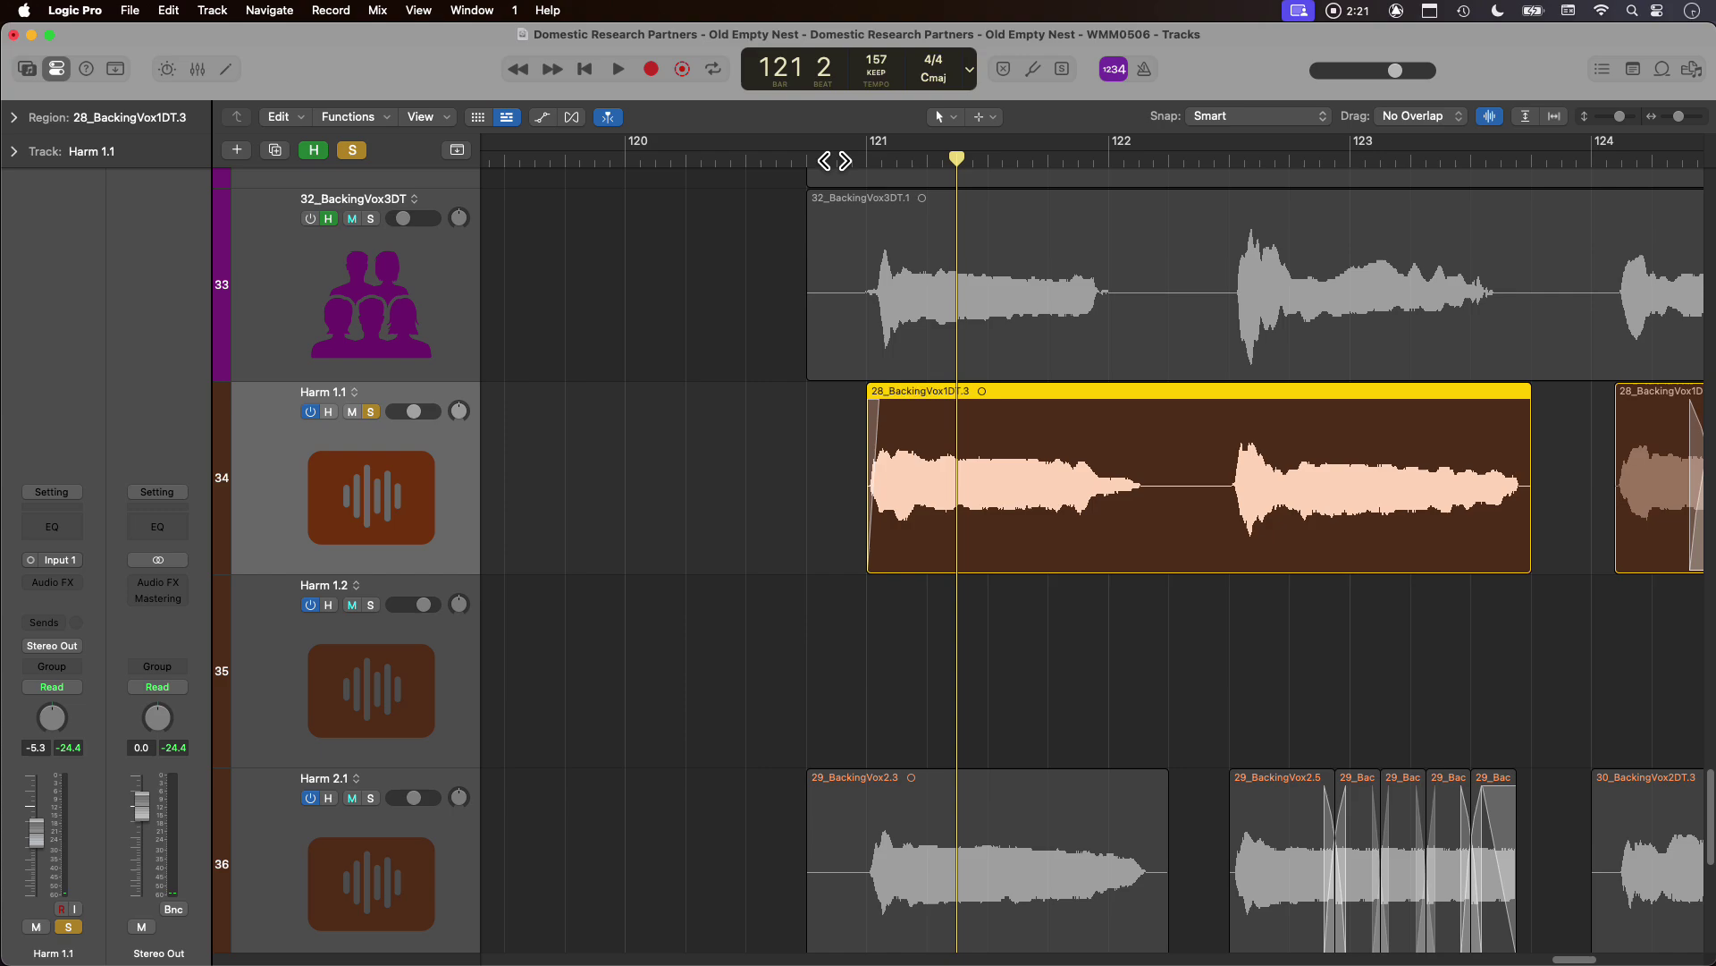
key("space")
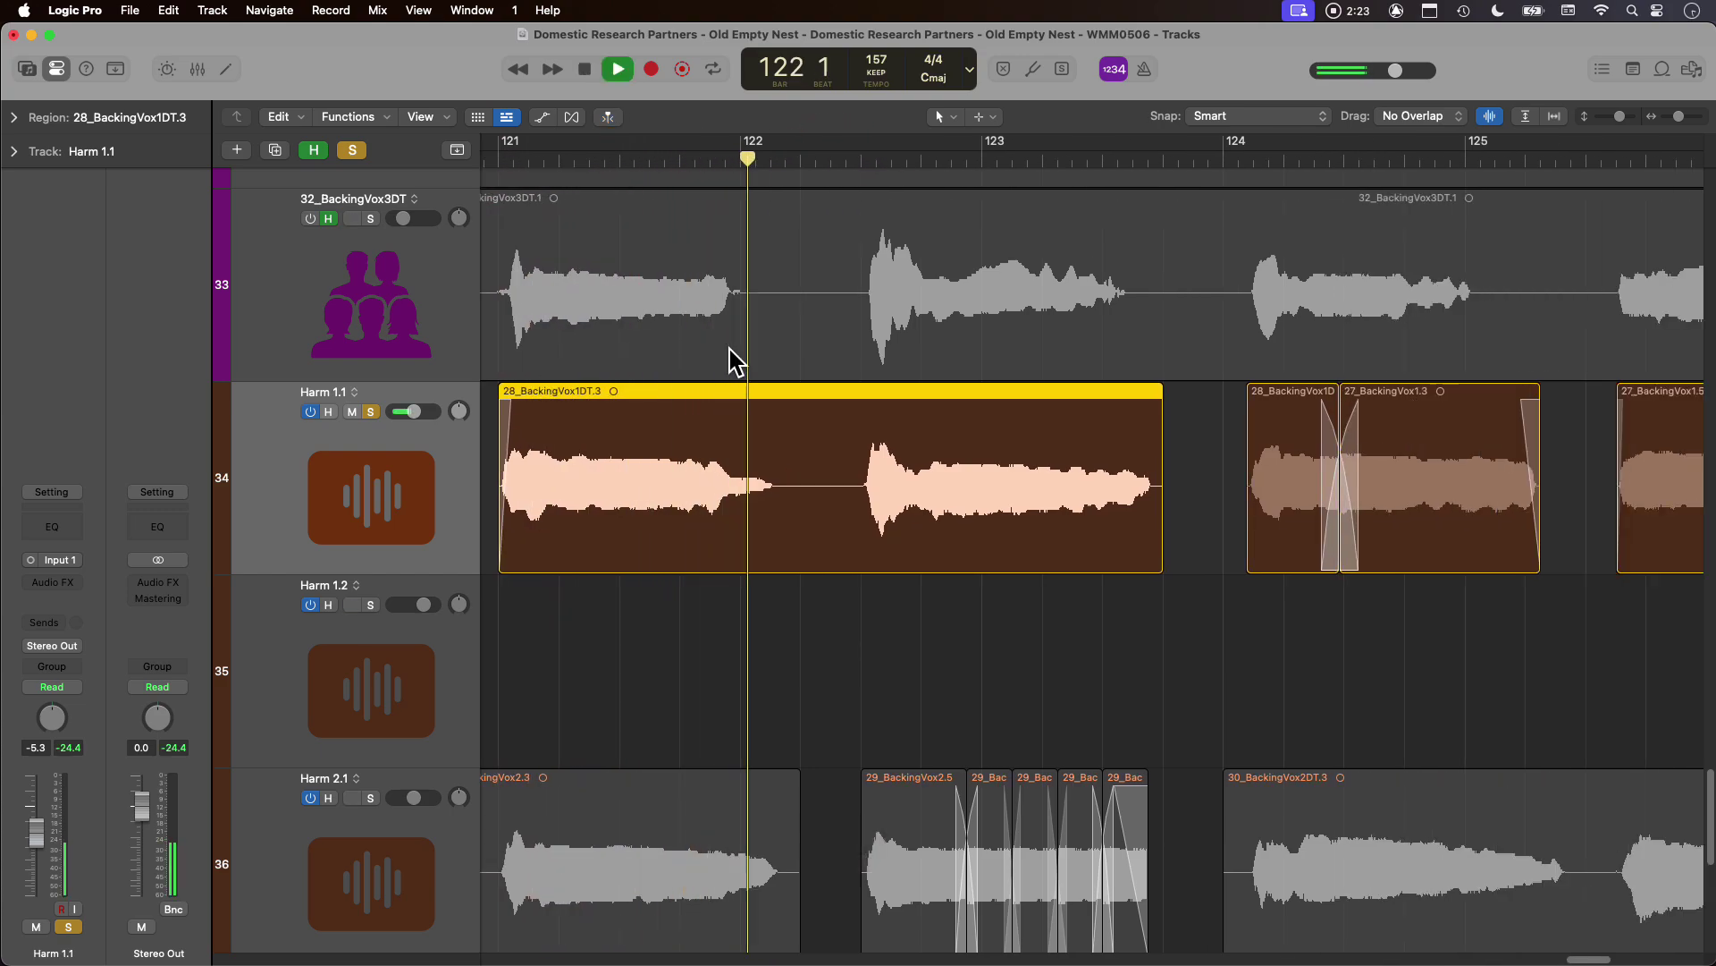
Split region 28_BackingVox1DT.3 after its first note in bar 122 beat 1 and trim the second part's start to just before its note.
key("space")
left_click(771, 161)
left_click_drag(769, 164, 778, 161)
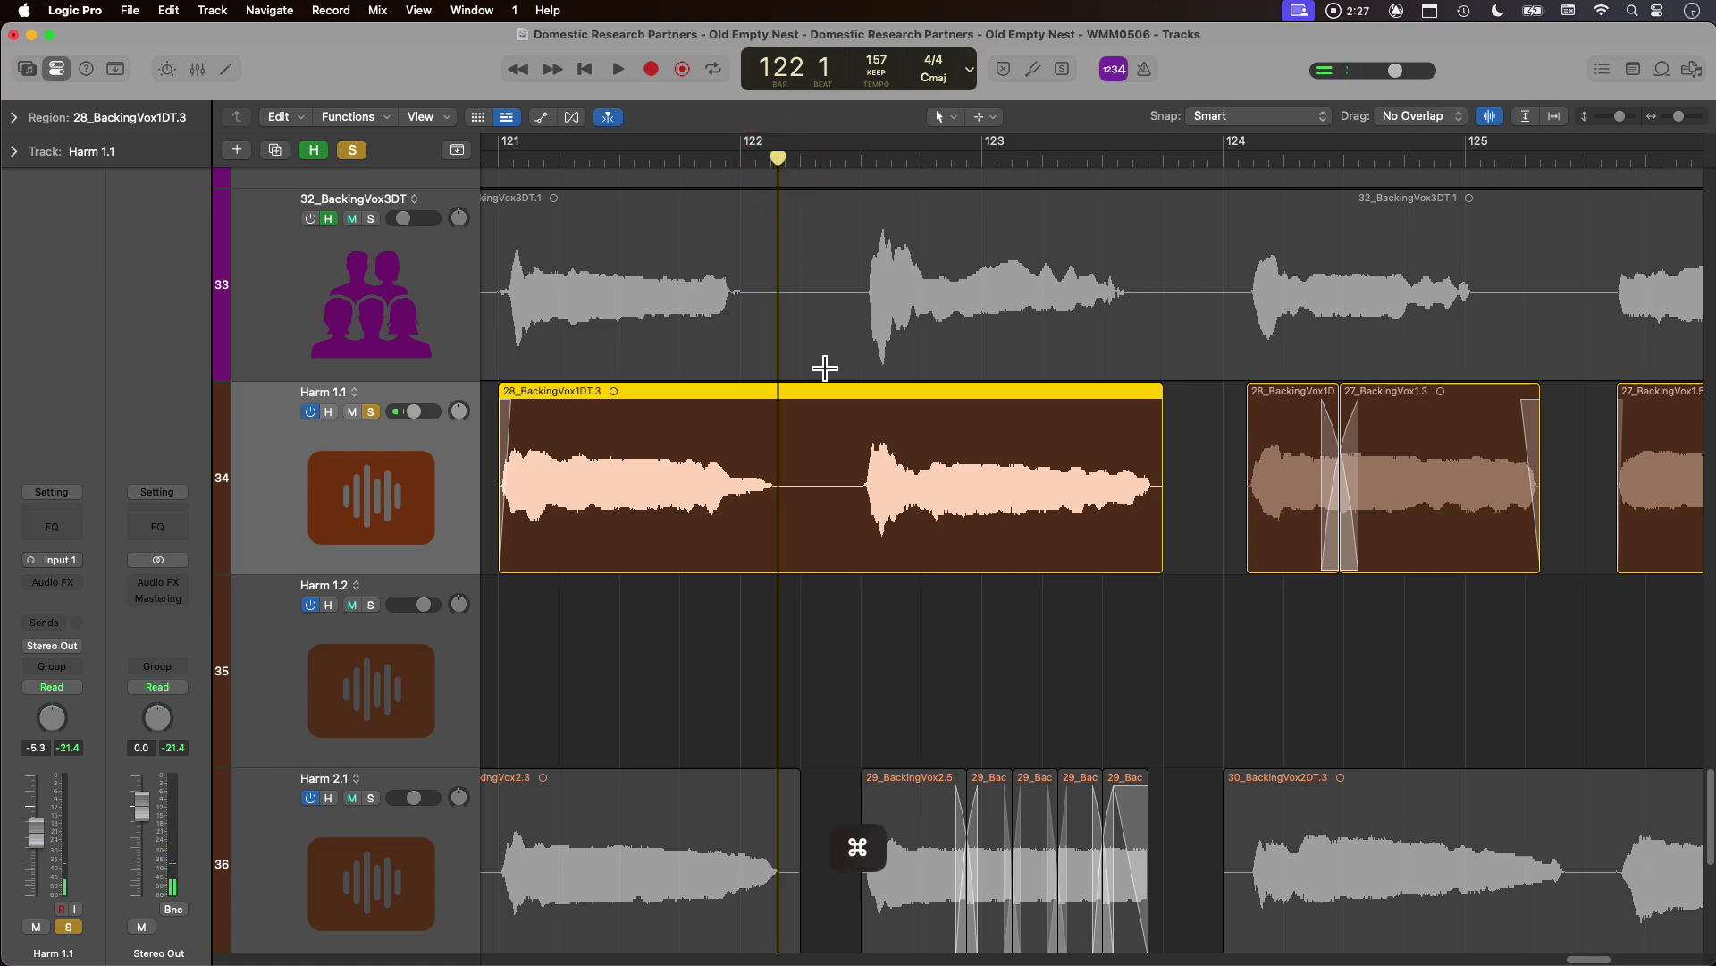
key("super+t")
left_click_drag(778, 518, 862, 501)
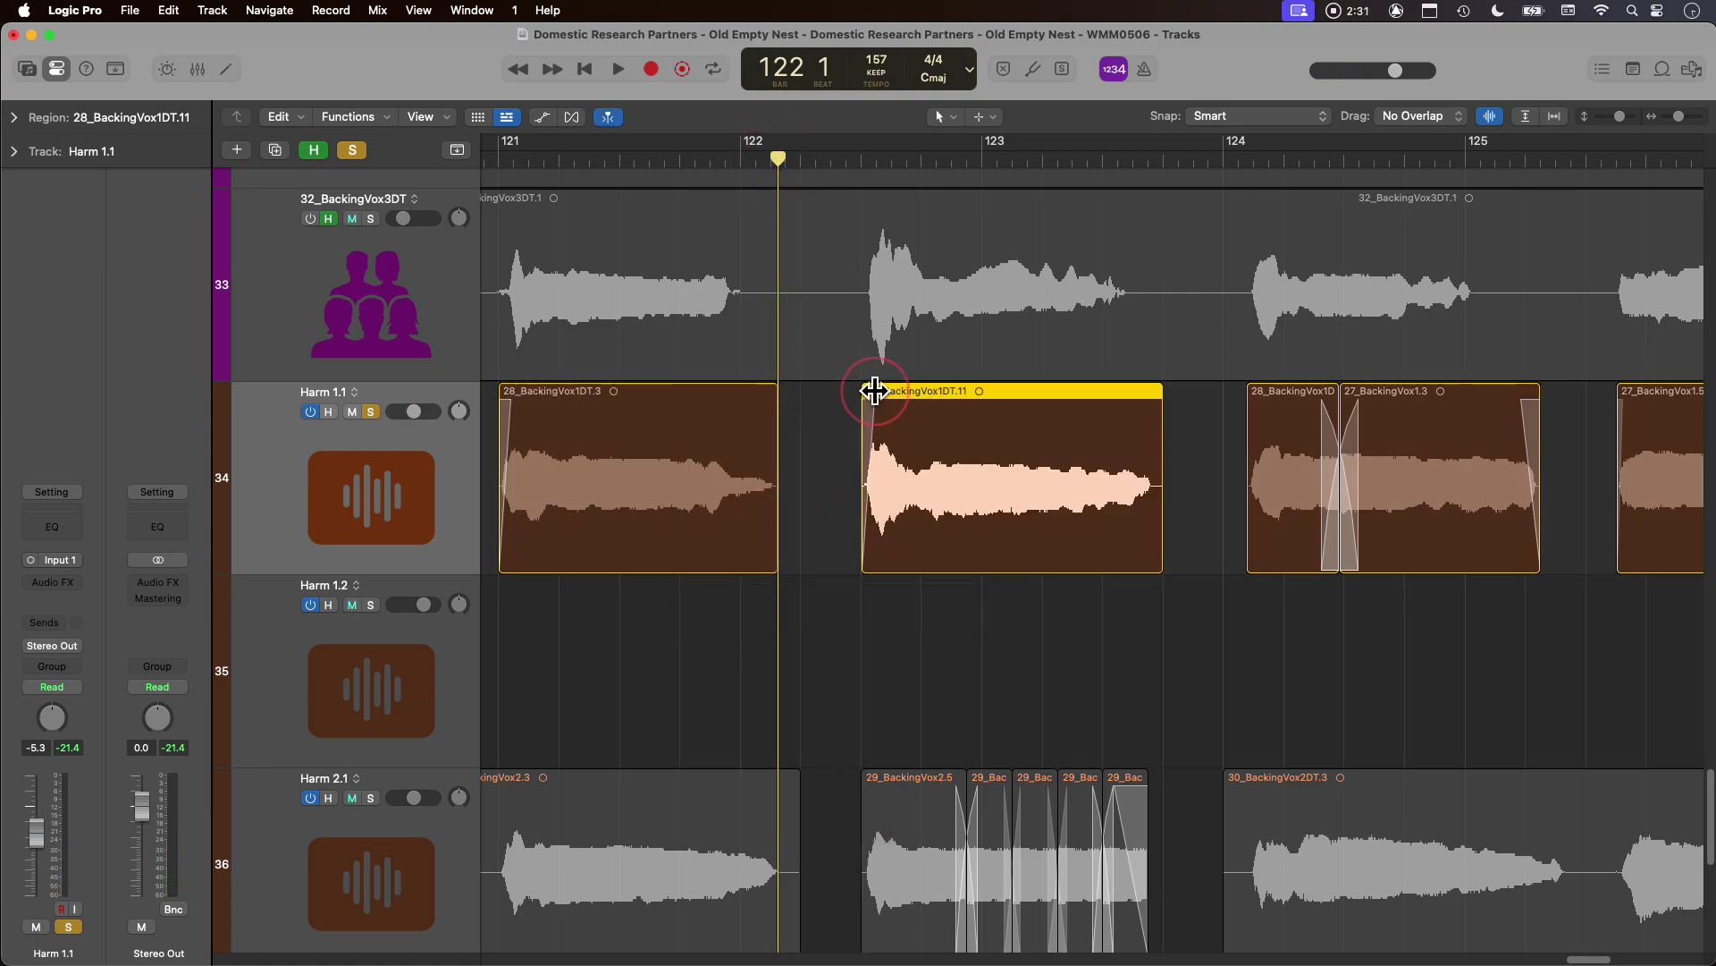
Add a short fade-out to region 28_BackingVox1DT.3 and trim the end of 28_BackingVox1DT.11 close to its note's tail.
left_click(773, 388)
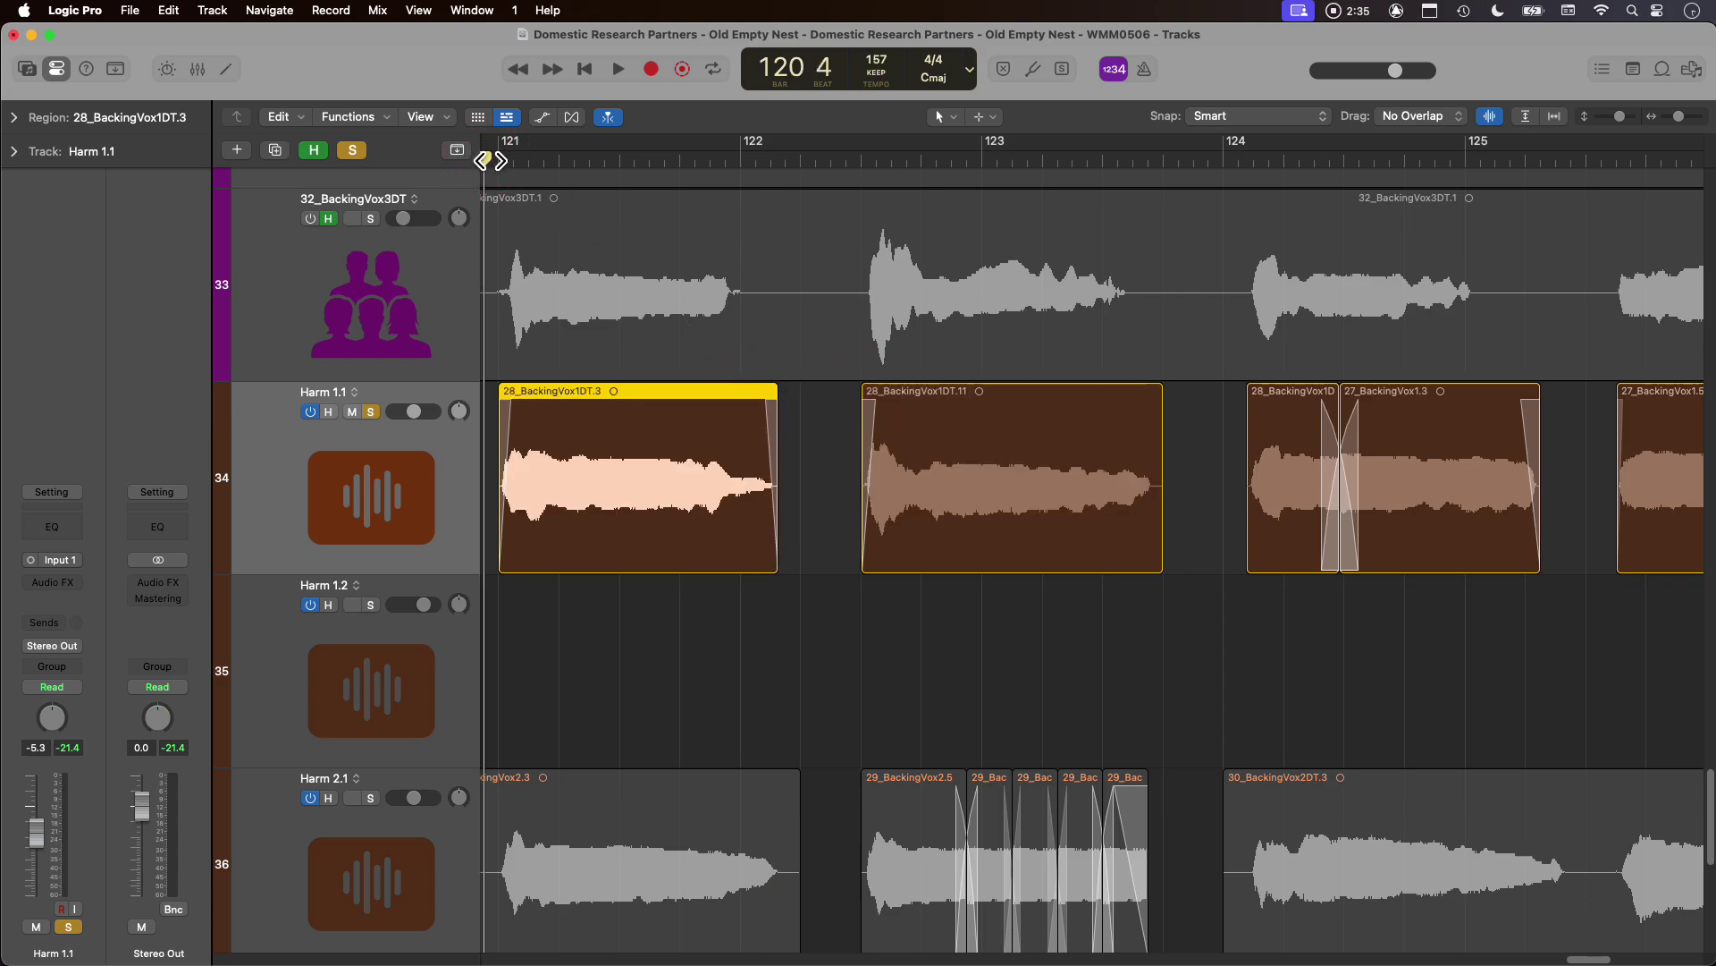
key("space")
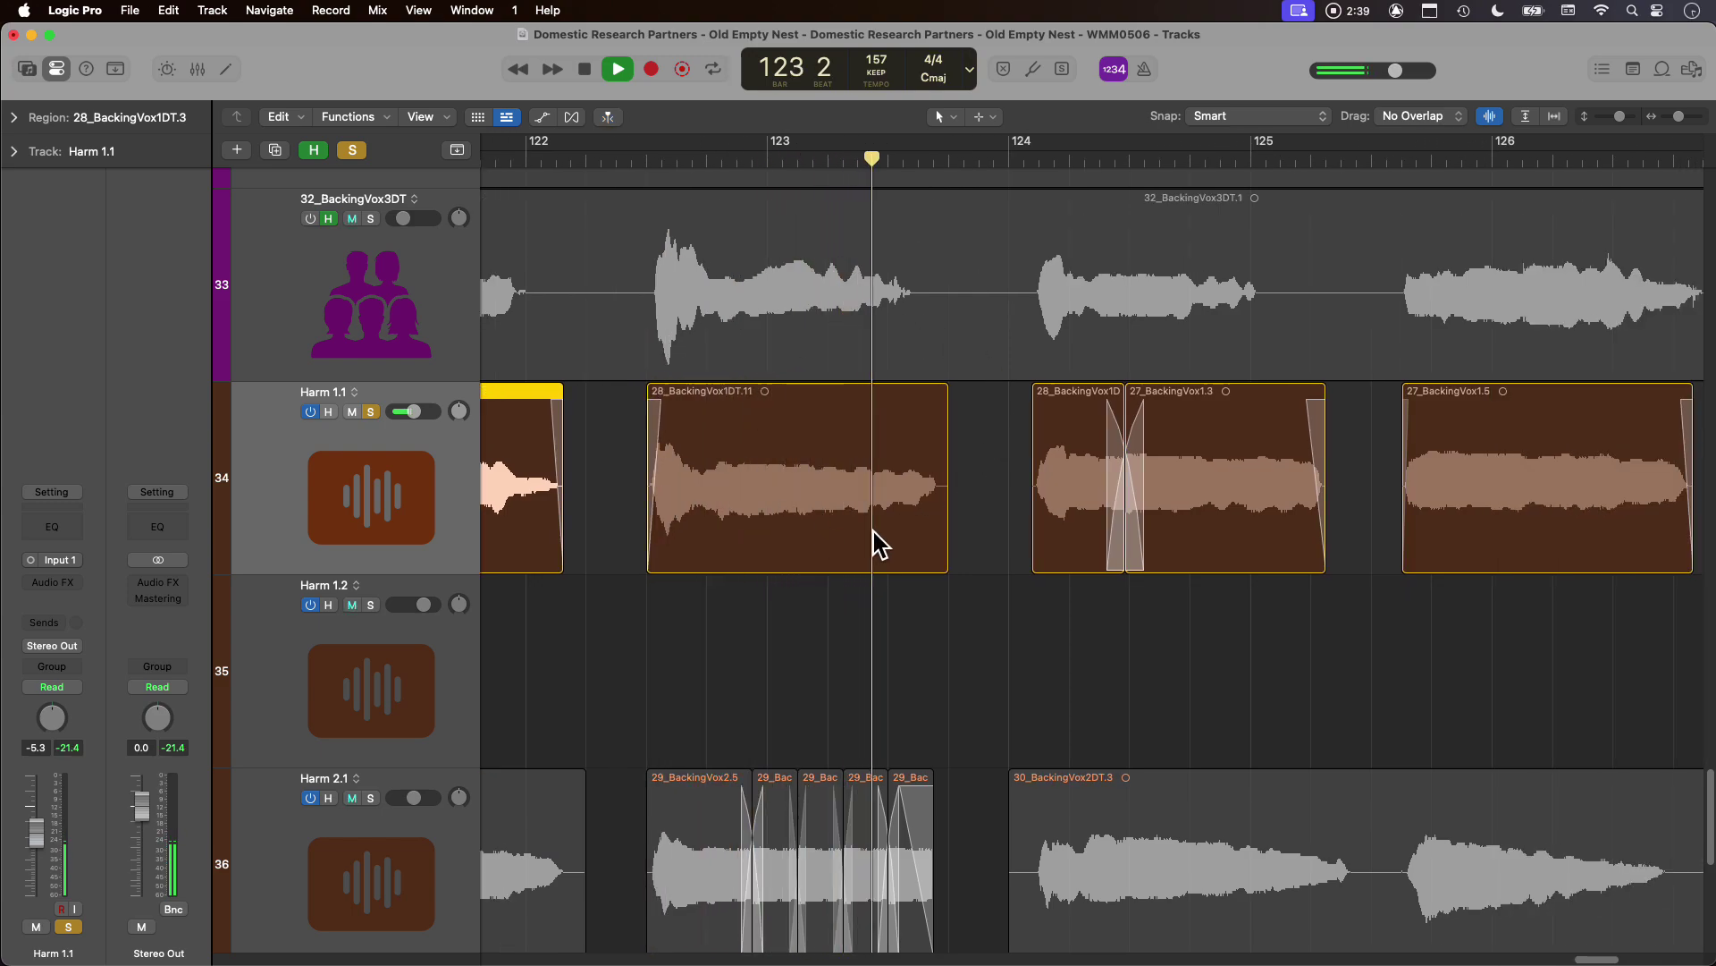
left_click(940, 519)
left_click_drag(941, 520, 935, 522)
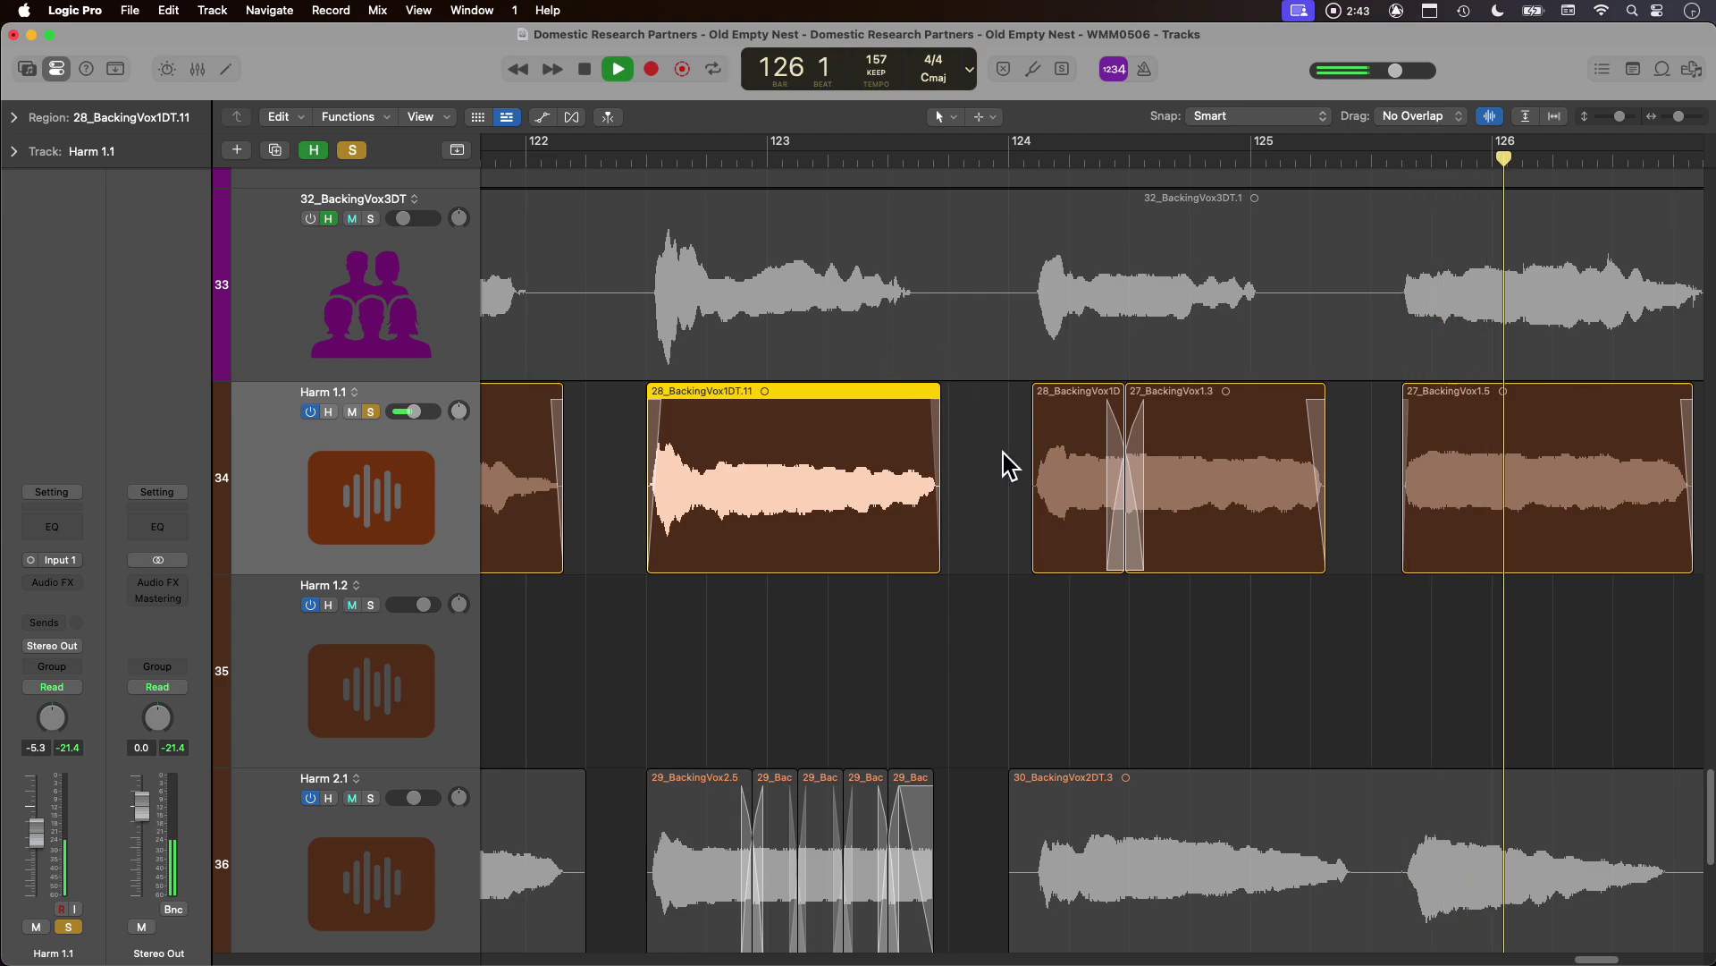
Check the two crossfaded regions after bar 124 and audition Harm 1.1 from there.
key("space")
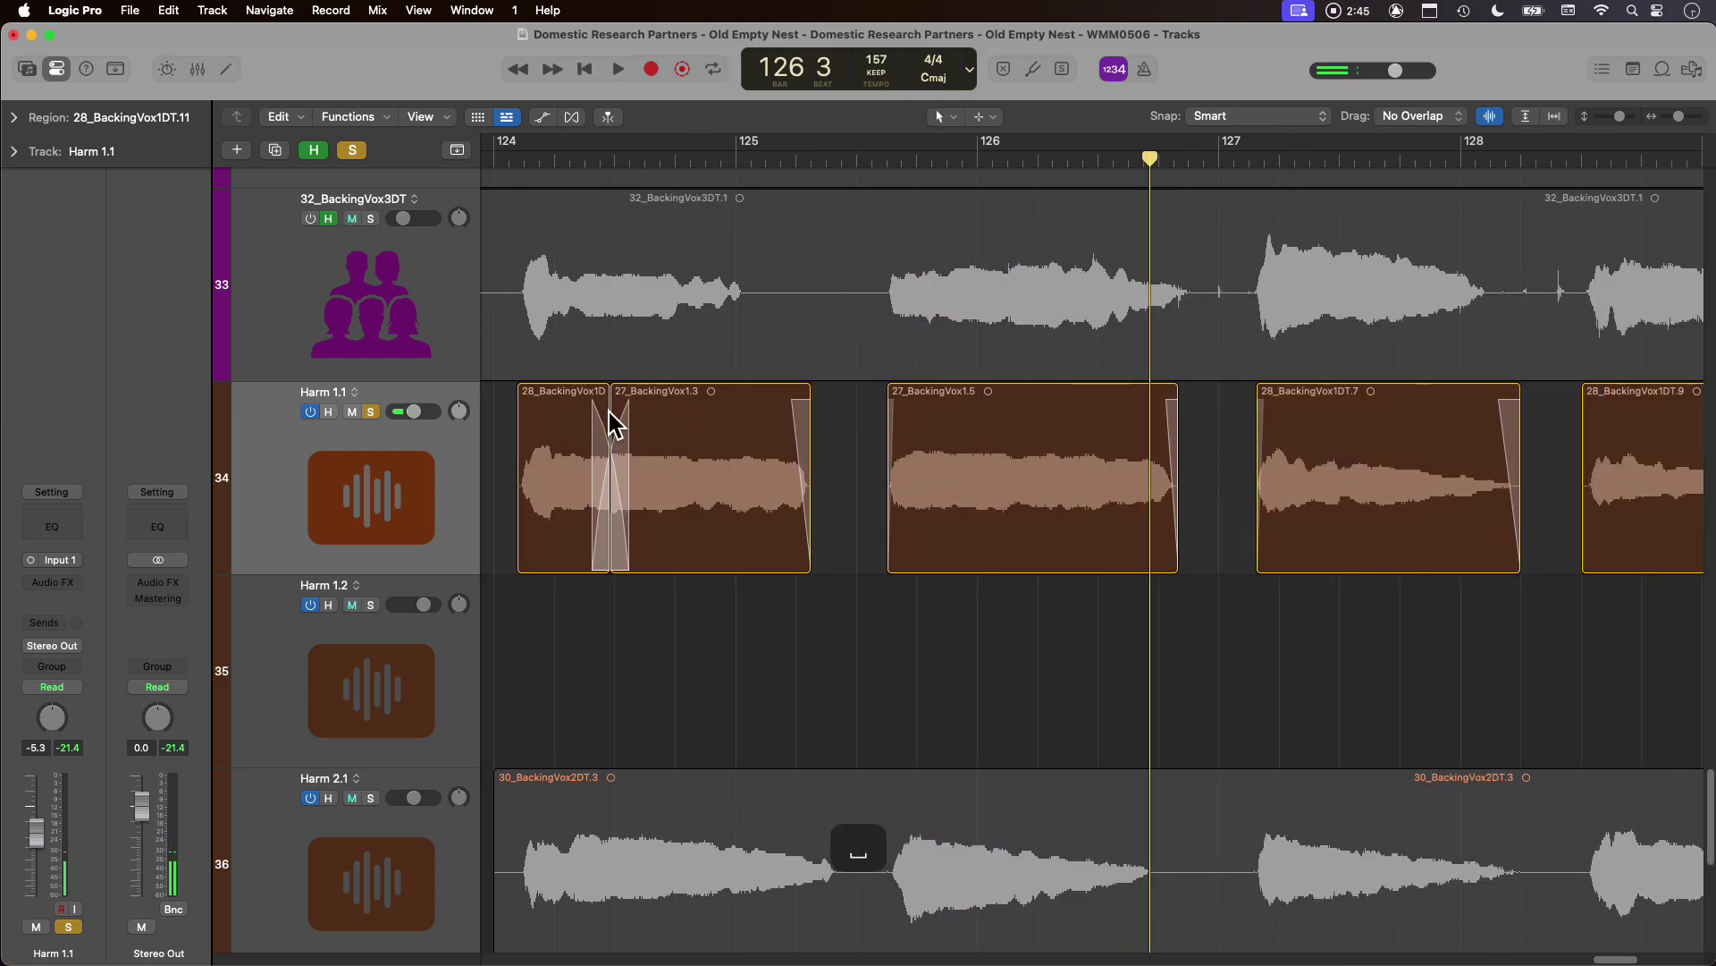
left_click(685, 447)
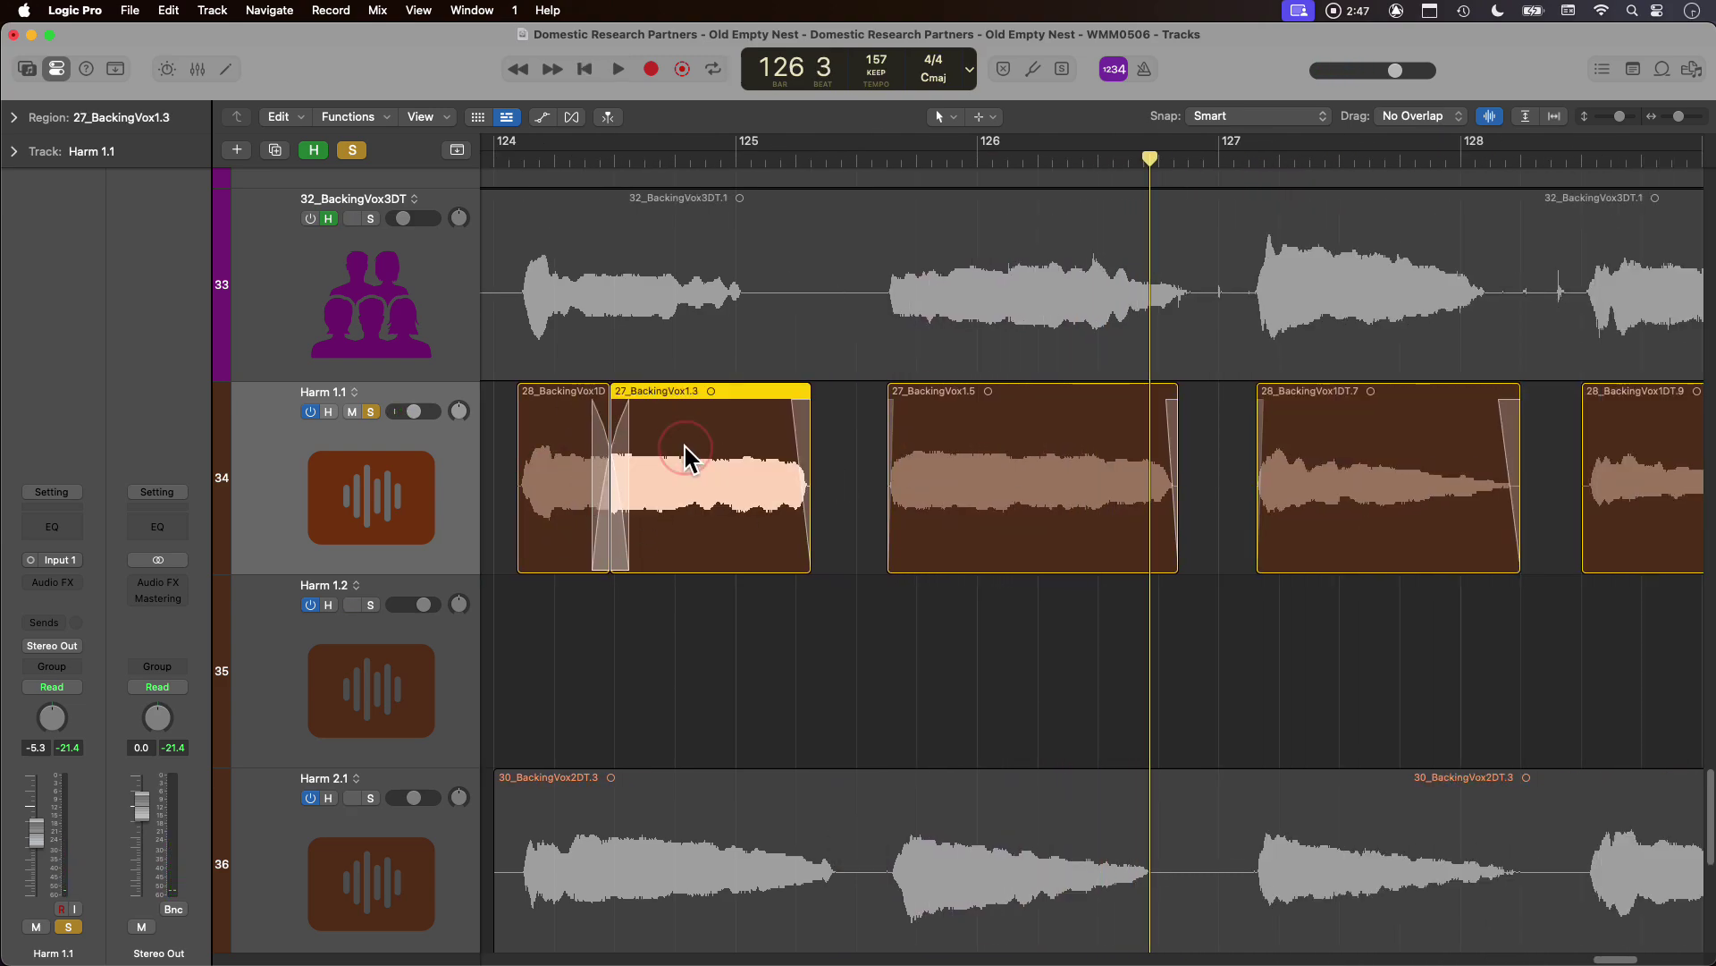
left_click(555, 518)
left_click(504, 168)
key("space")
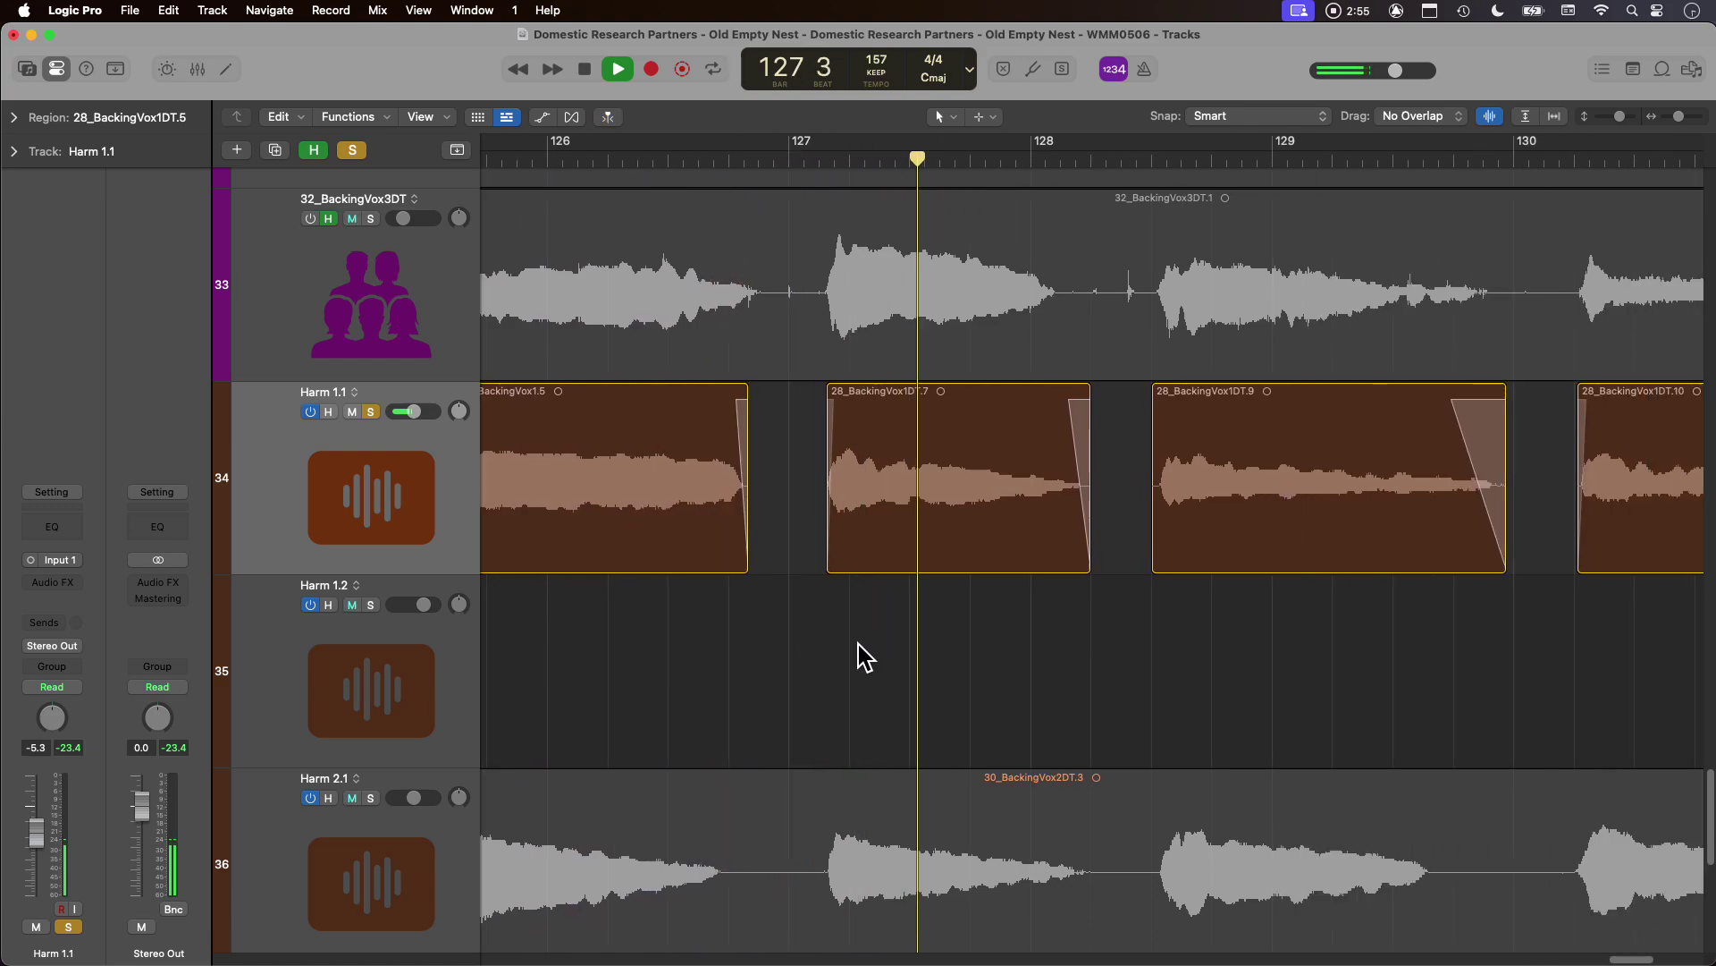
Add a short fade-in to the start of region 28_BackingVox1DT.9 and play Harm 1.1 through to its end.
scroll(984, 639, "down", 3)
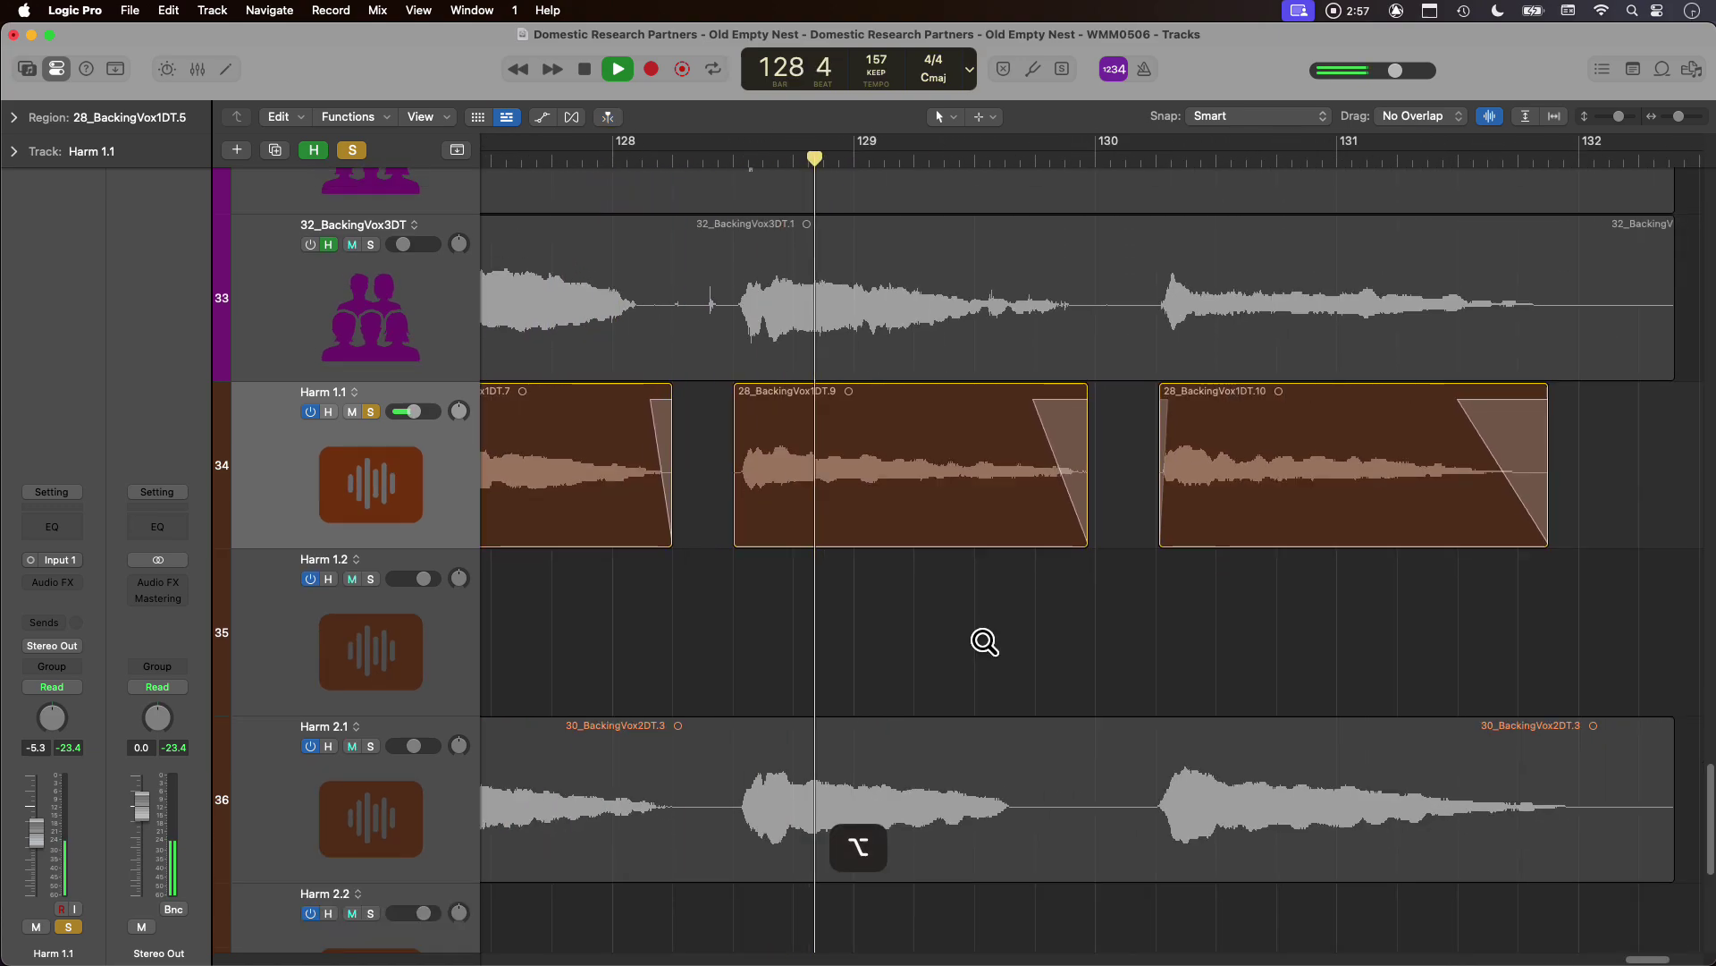
left_click(735, 387)
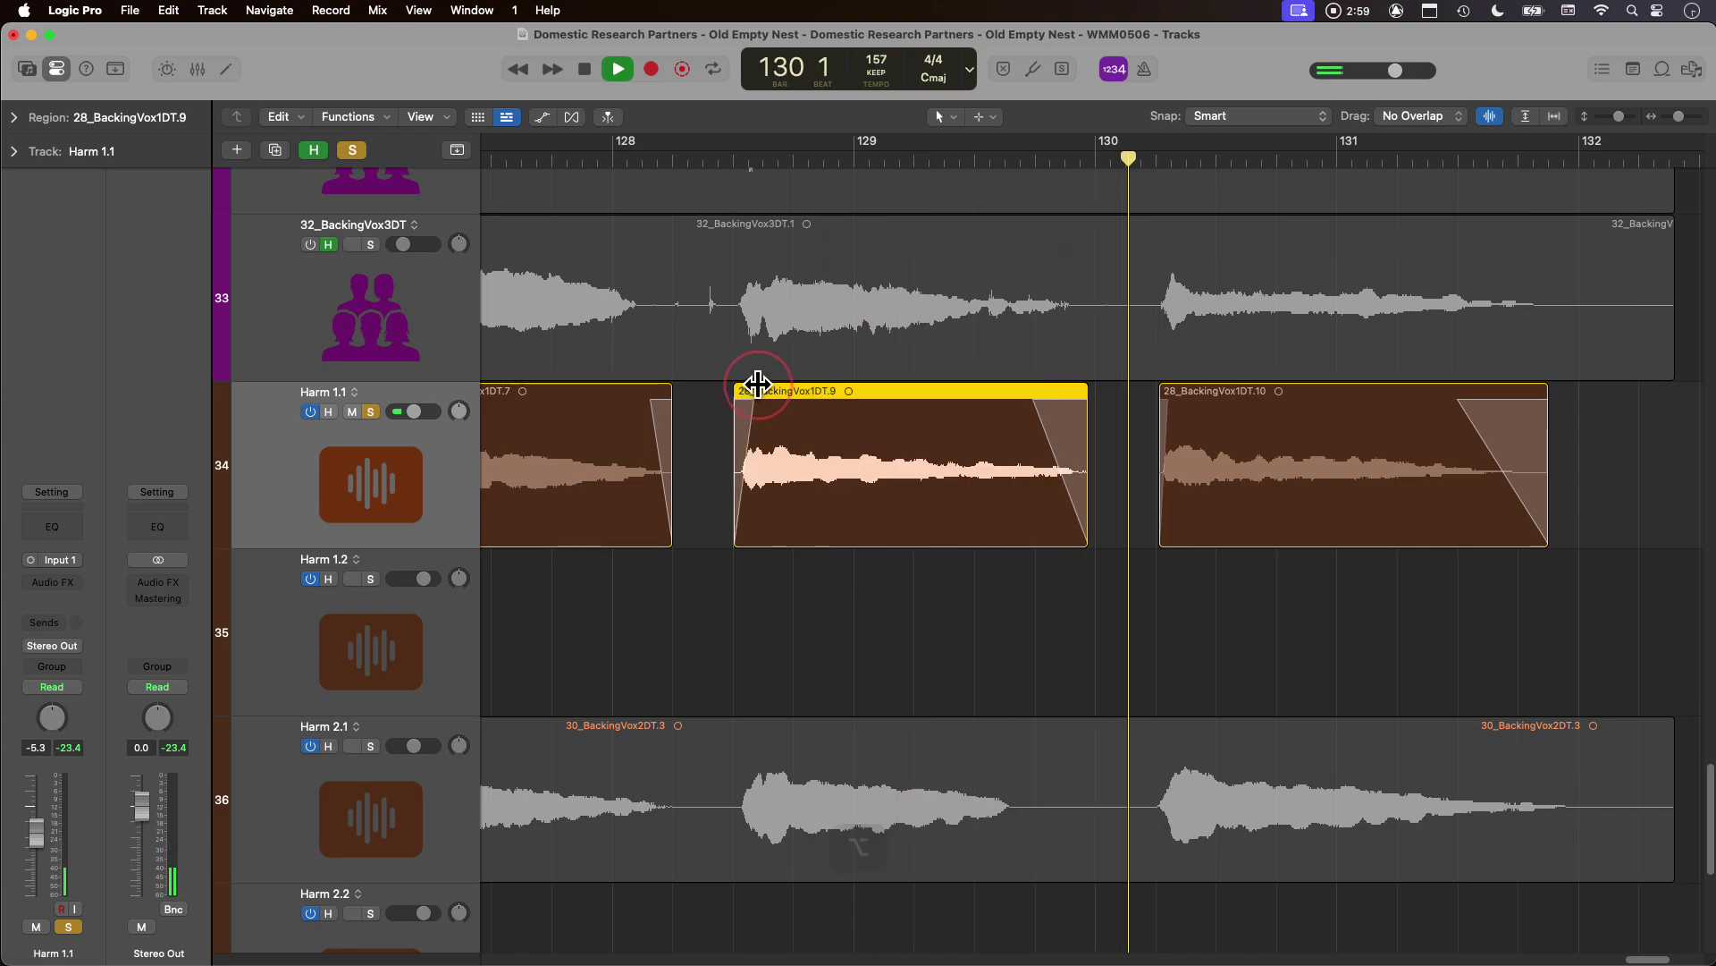
left_click(1105, 614)
scroll(984, 555, "down", 3)
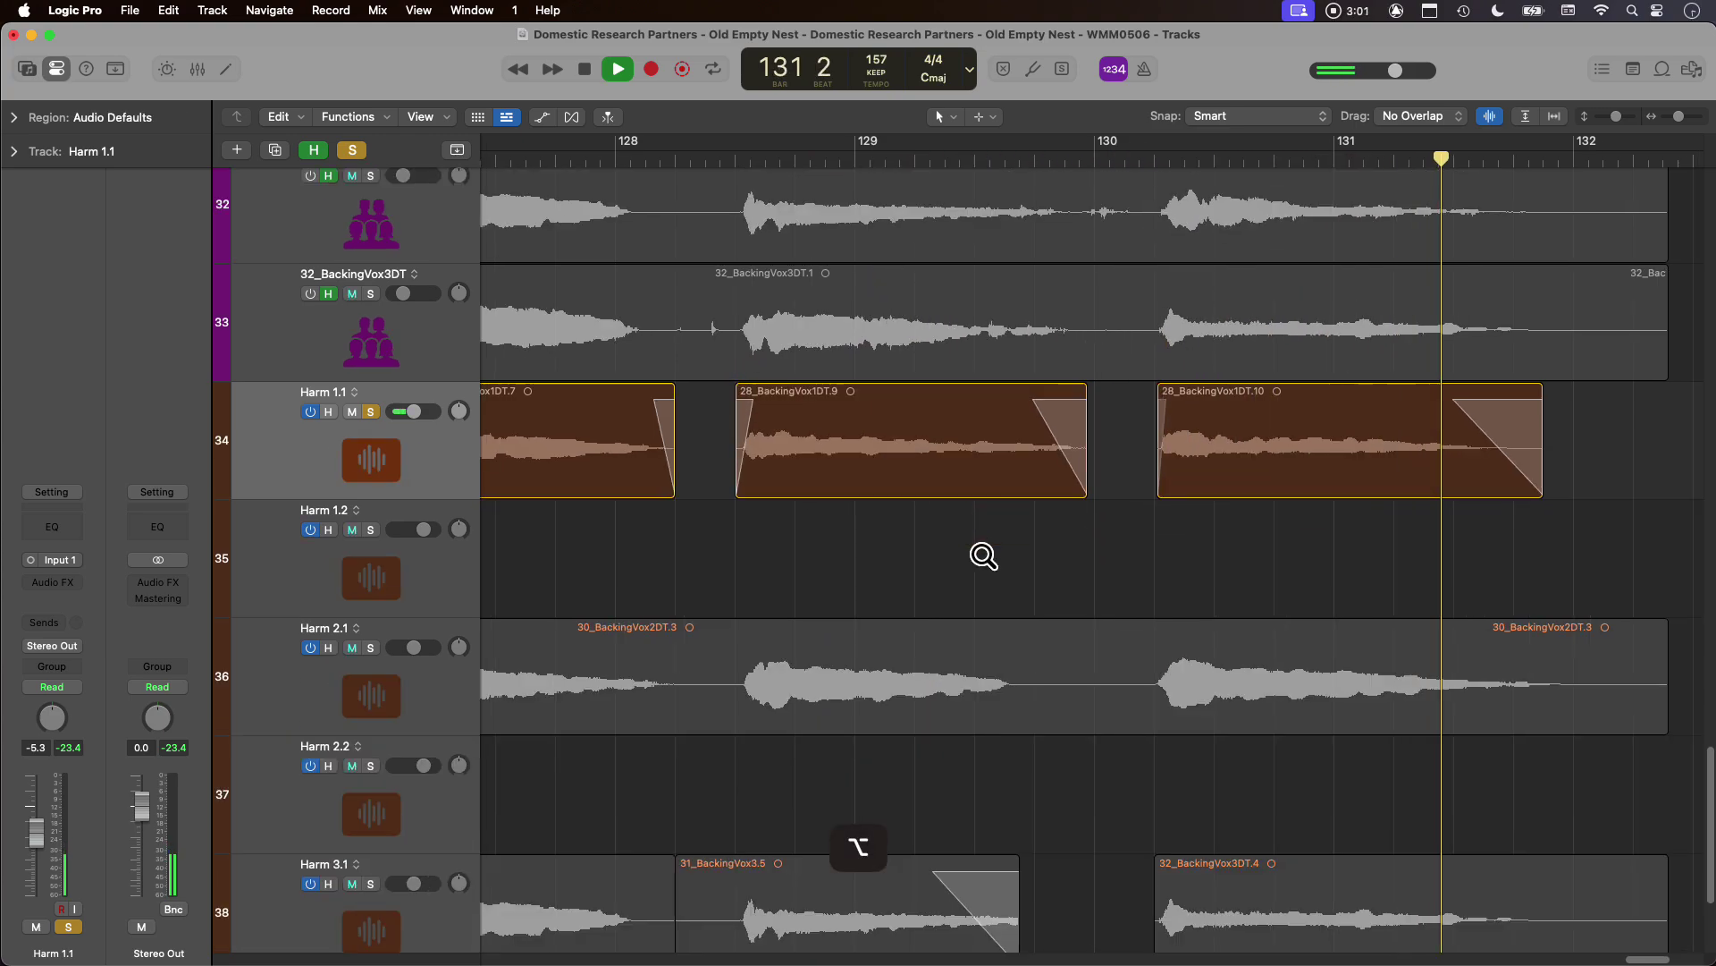
scroll(984, 555, "down", 5)
key("space")
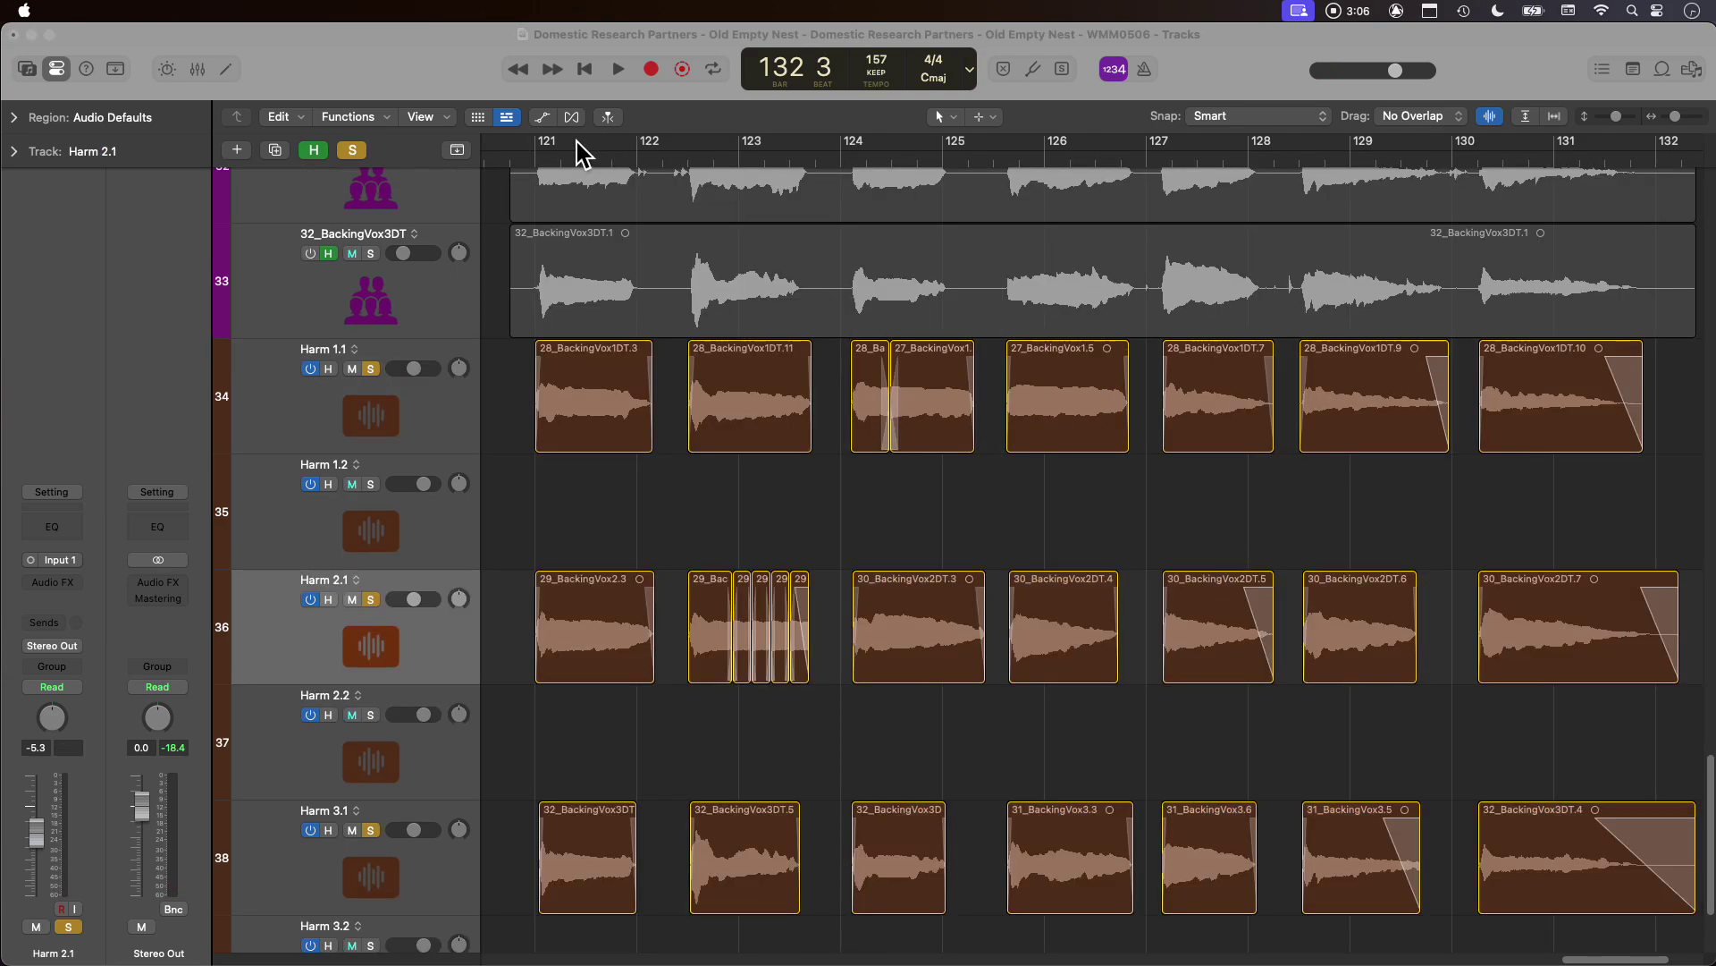
Listen to the cleaned-up Harm 1.1, Harm 2.1 and Harm 3.1 tracks together from bar 121 to bar 132.
left_click(525, 161)
key("space")
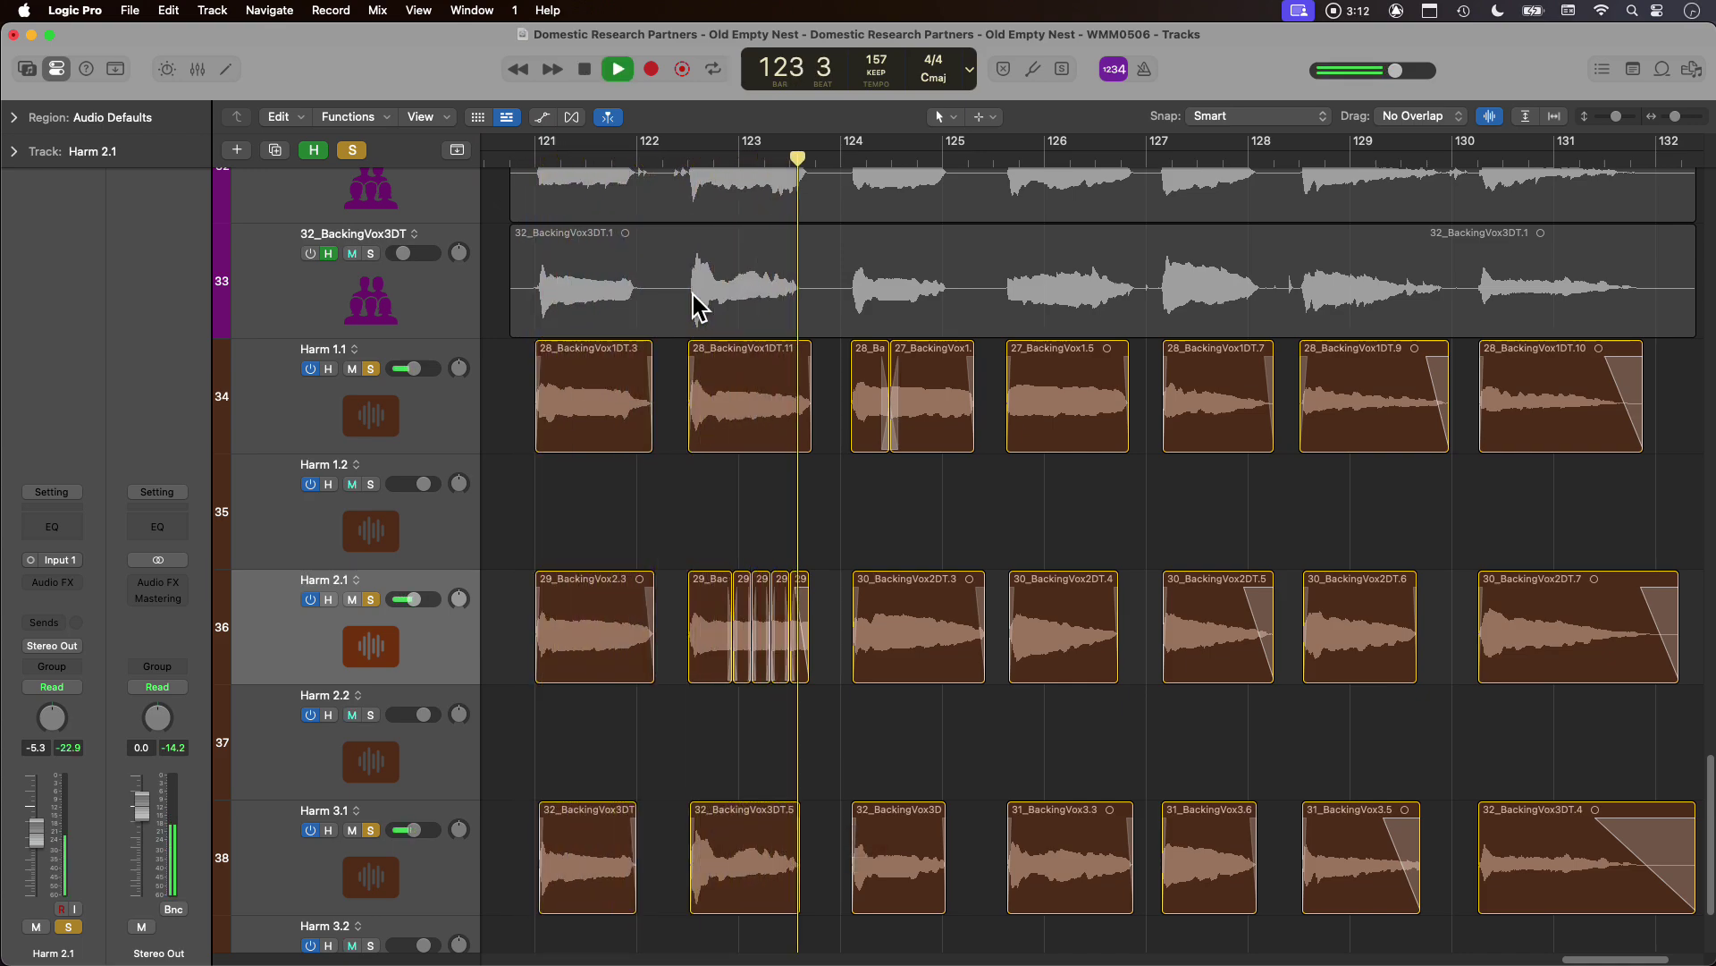
left_click(1040, 726)
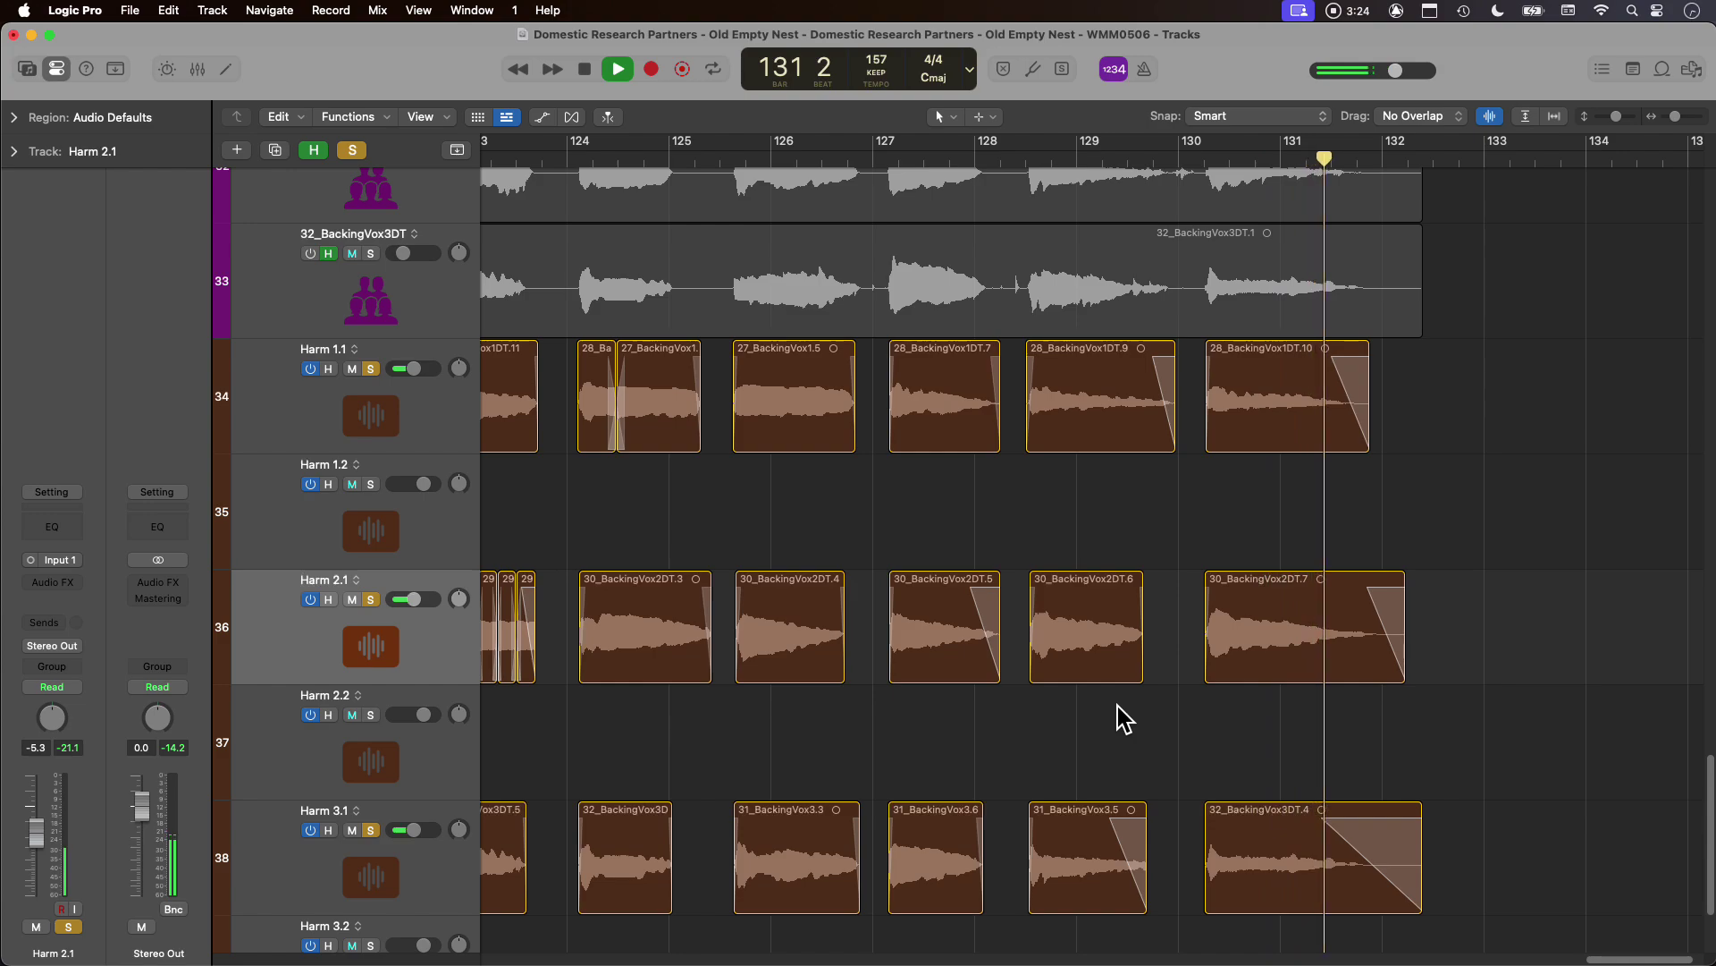
key("space")
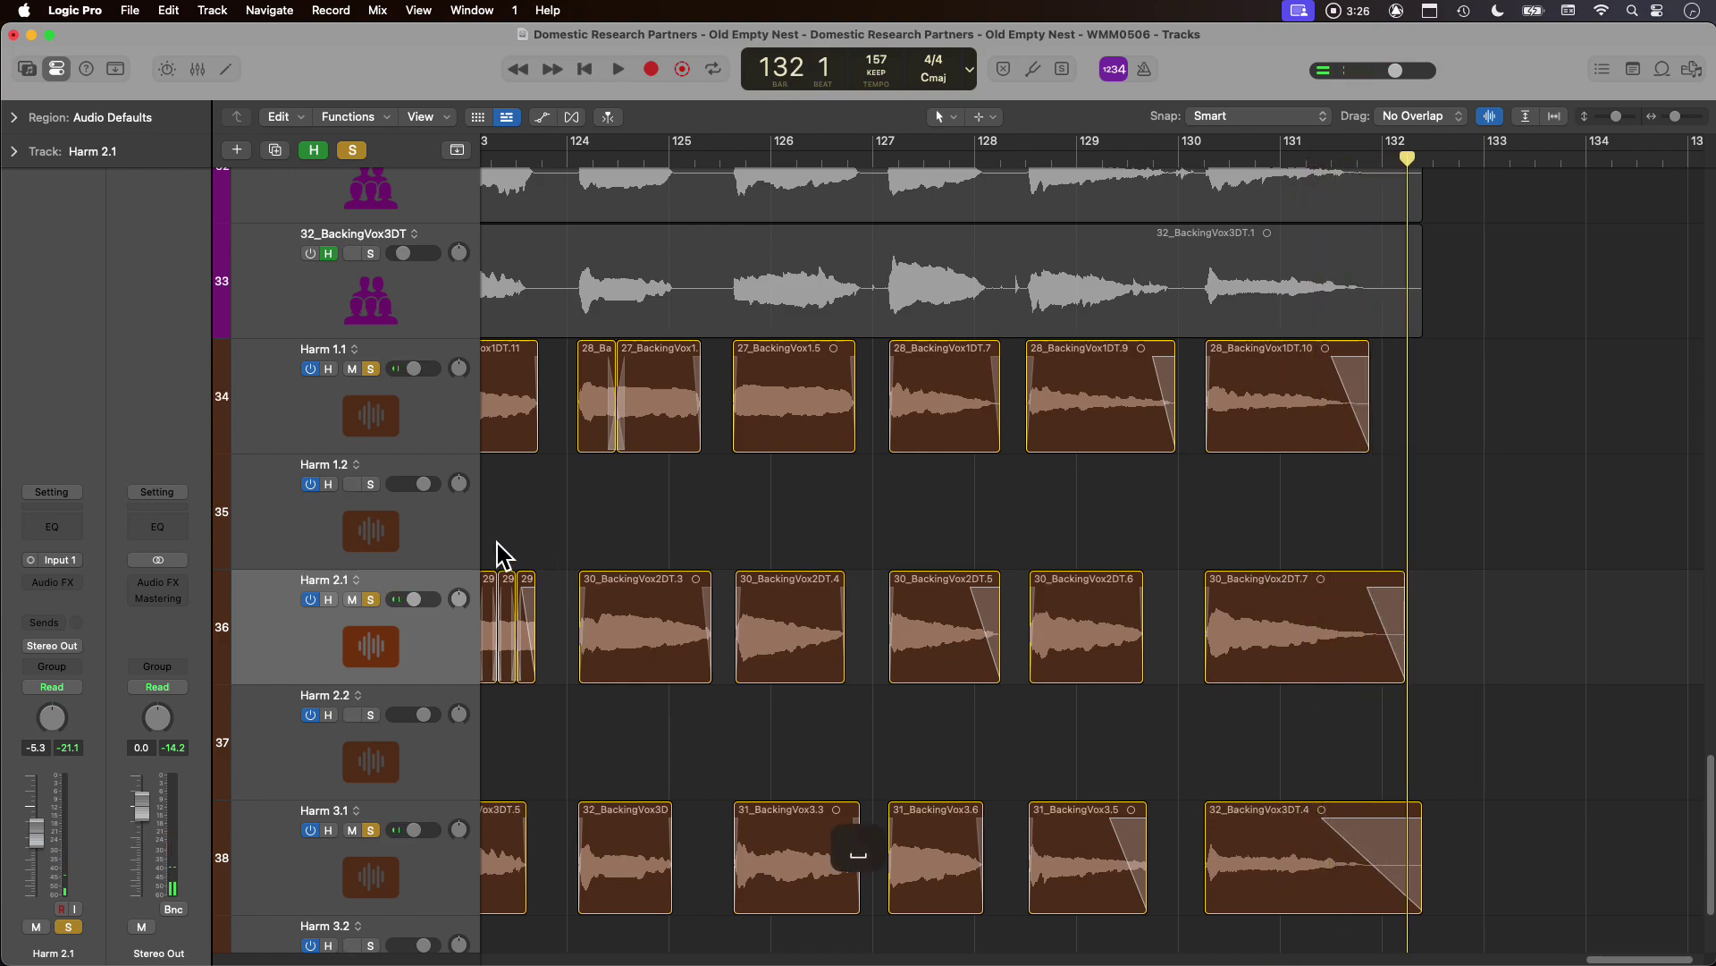
Turn off solo on the Harm 3.1, Harm 2.1 and Harm 1.1 tracks.
left_click(370, 831)
left_click(370, 599)
left_click(370, 370)
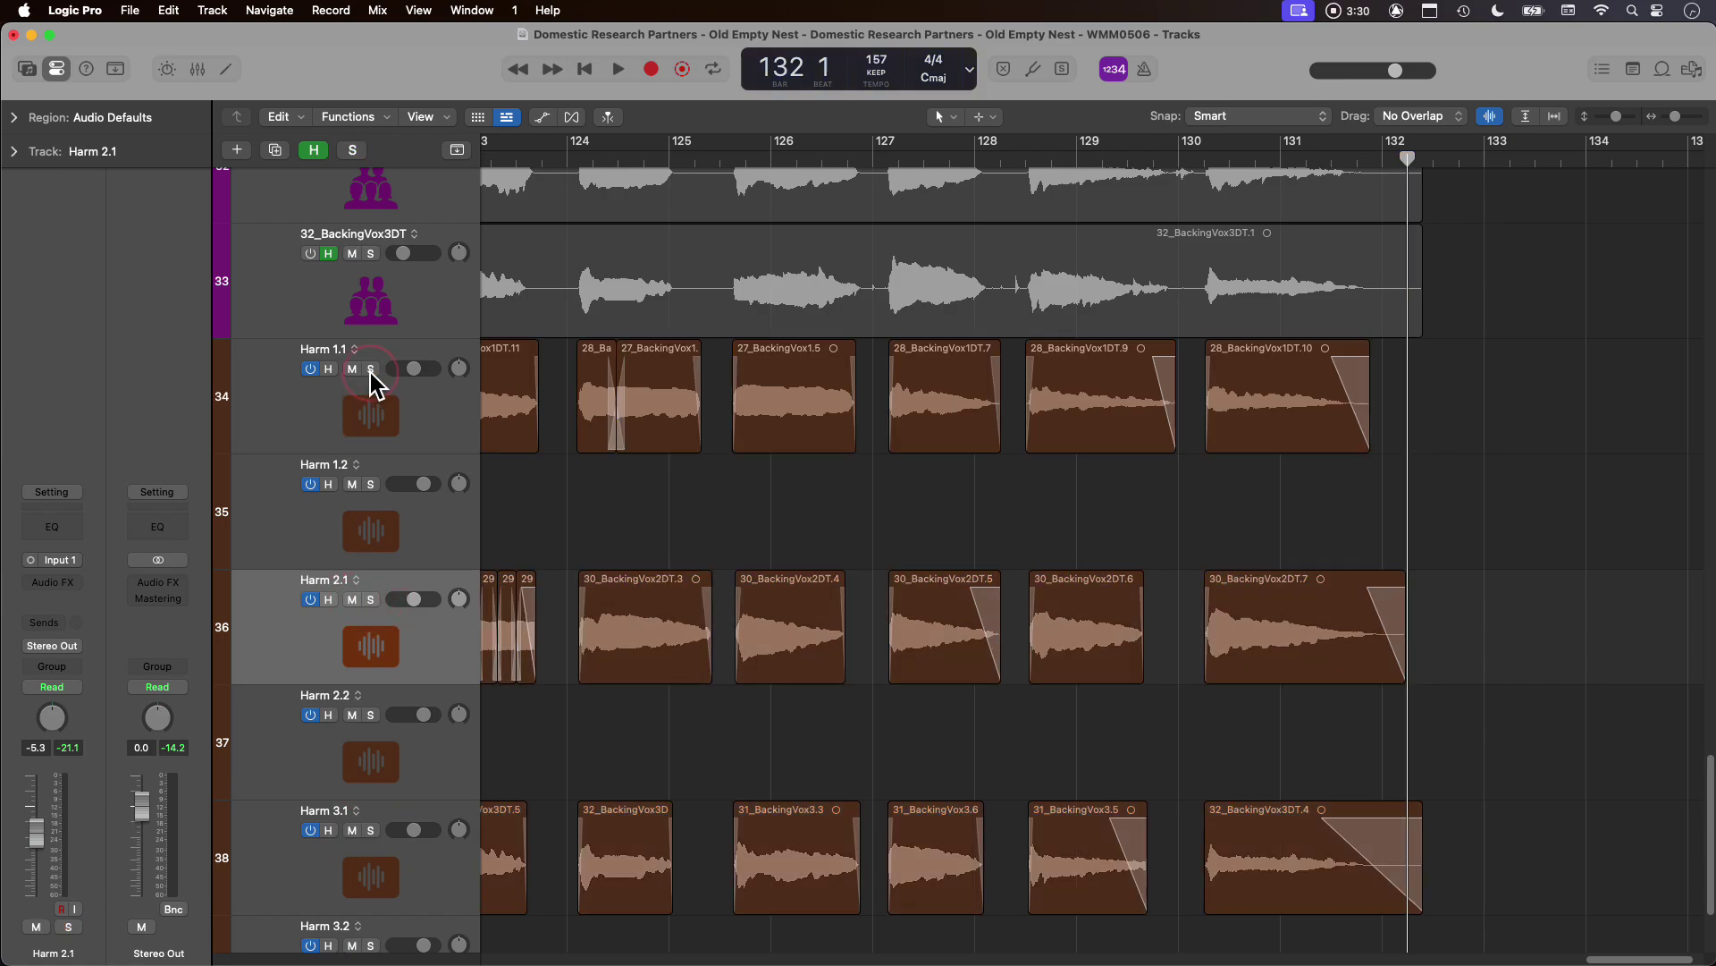
Select the six original tracks from 27_BackingVox1 to 32_BackingVox3DT, turn them on and solo them.
scroll(575, 501, "up", 10)
scroll(575, 507, "up", 1)
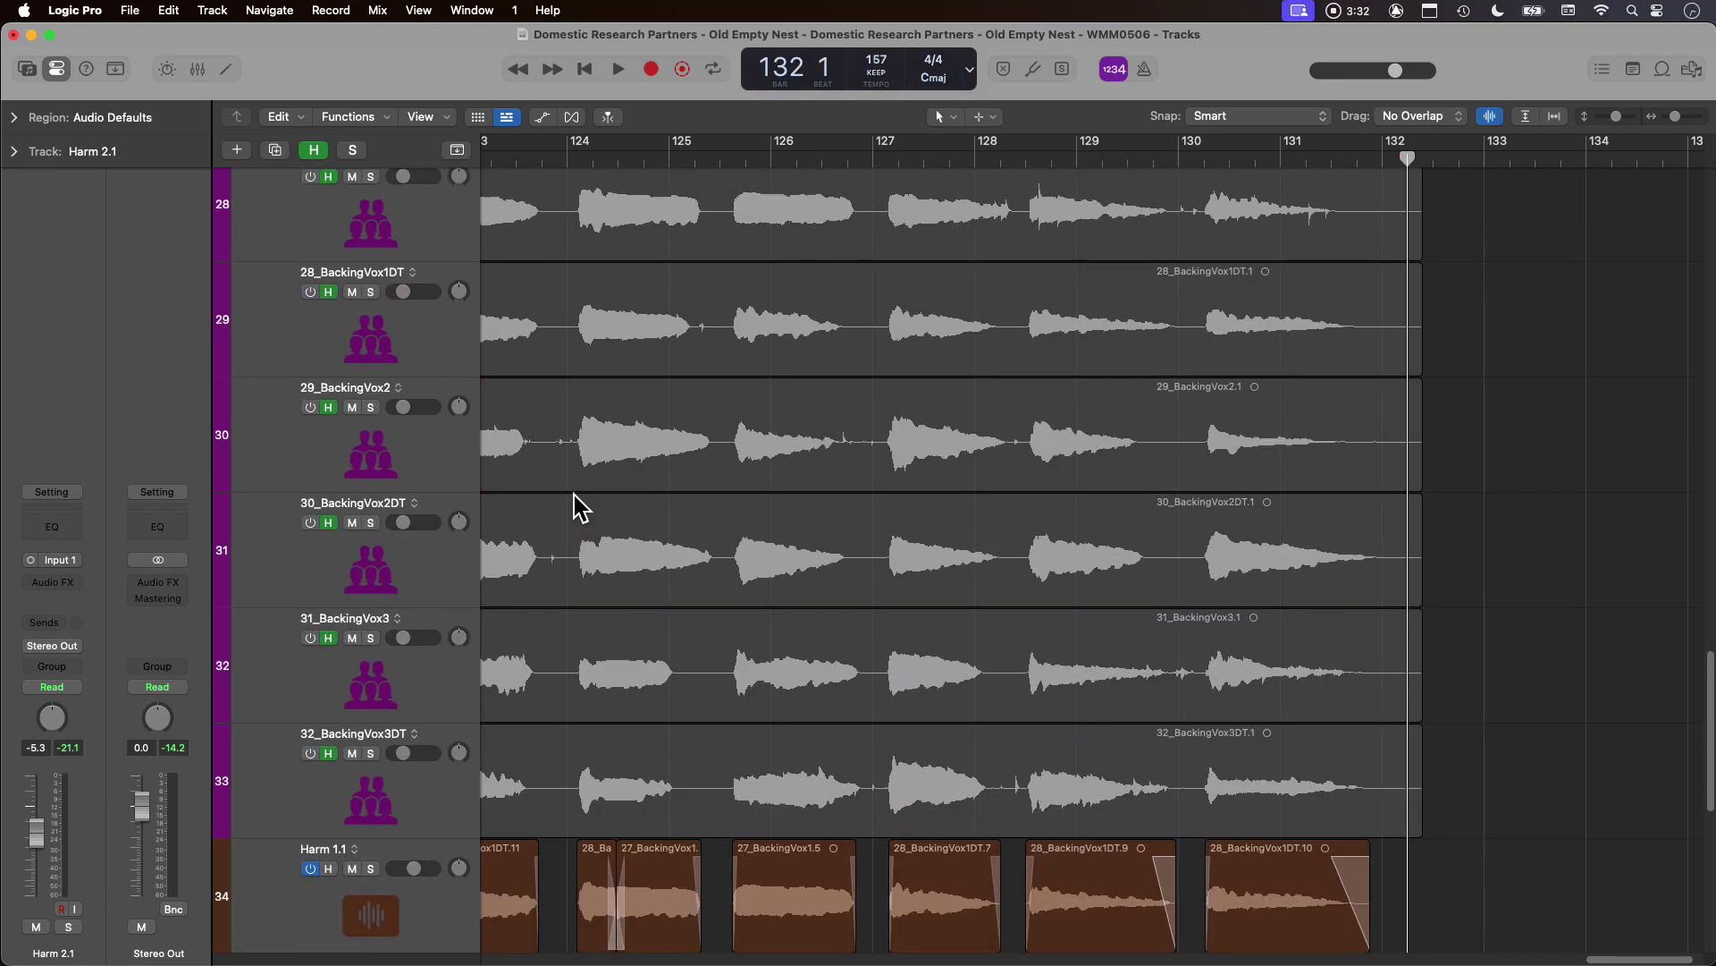
scroll(449, 384, "up", 2)
scroll(472, 337, "down", 2, "alt")
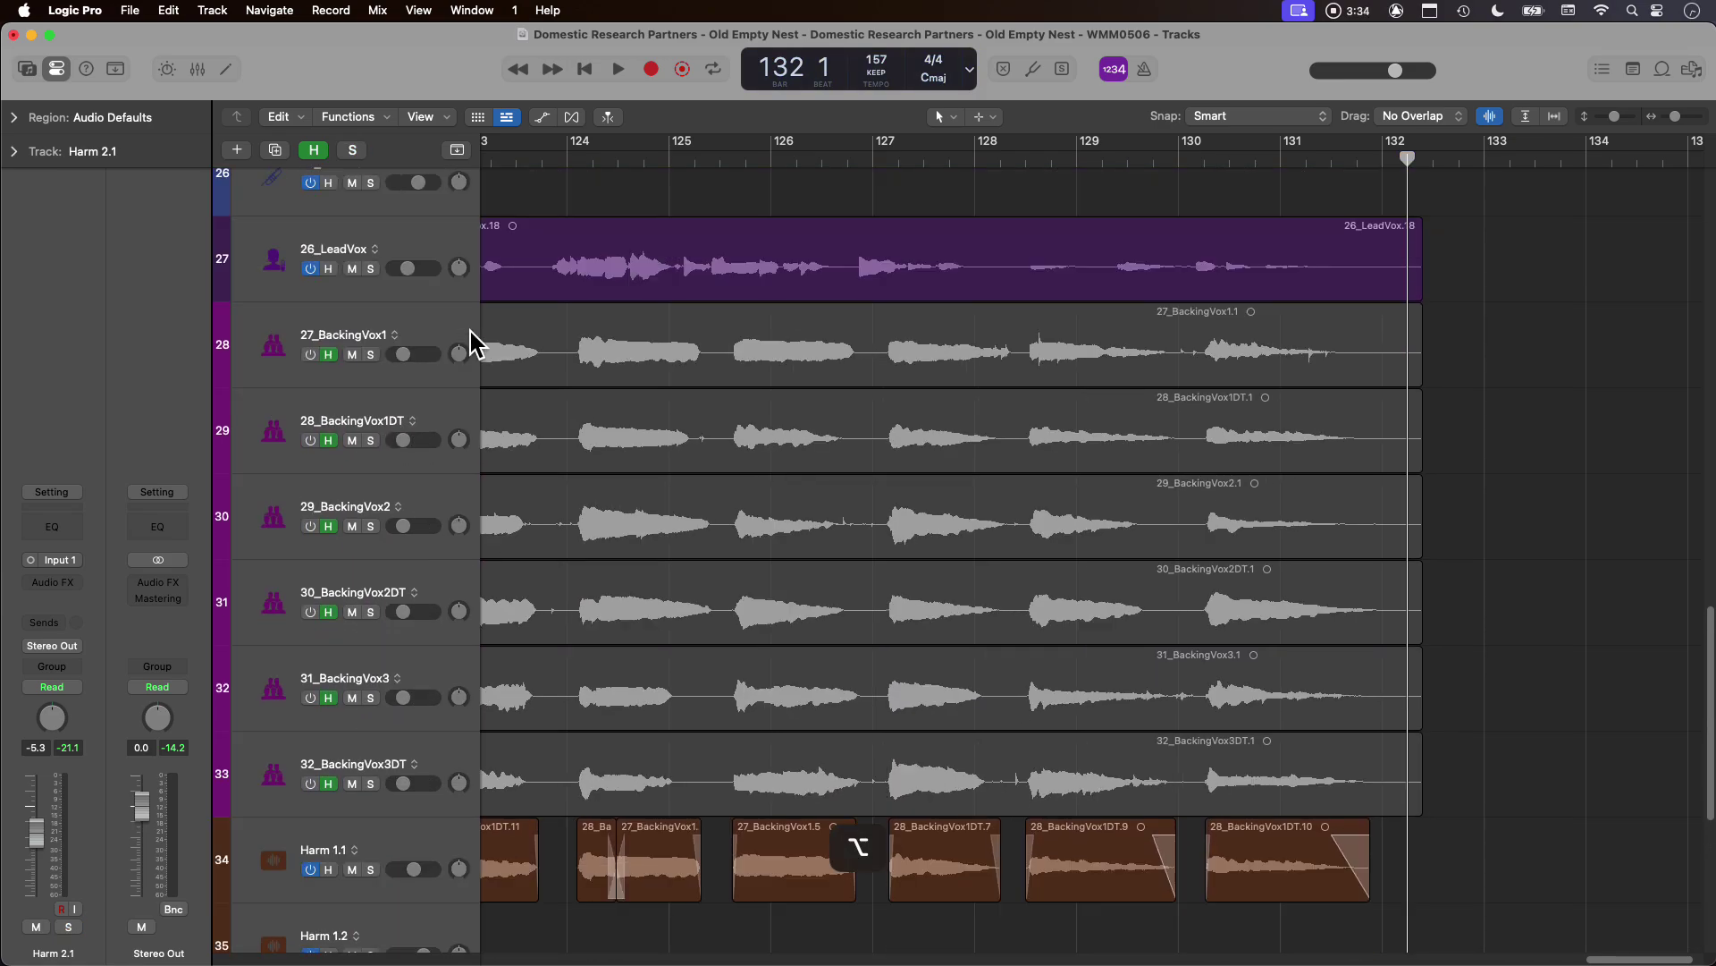
left_click(432, 380)
left_click(438, 760, "shift")
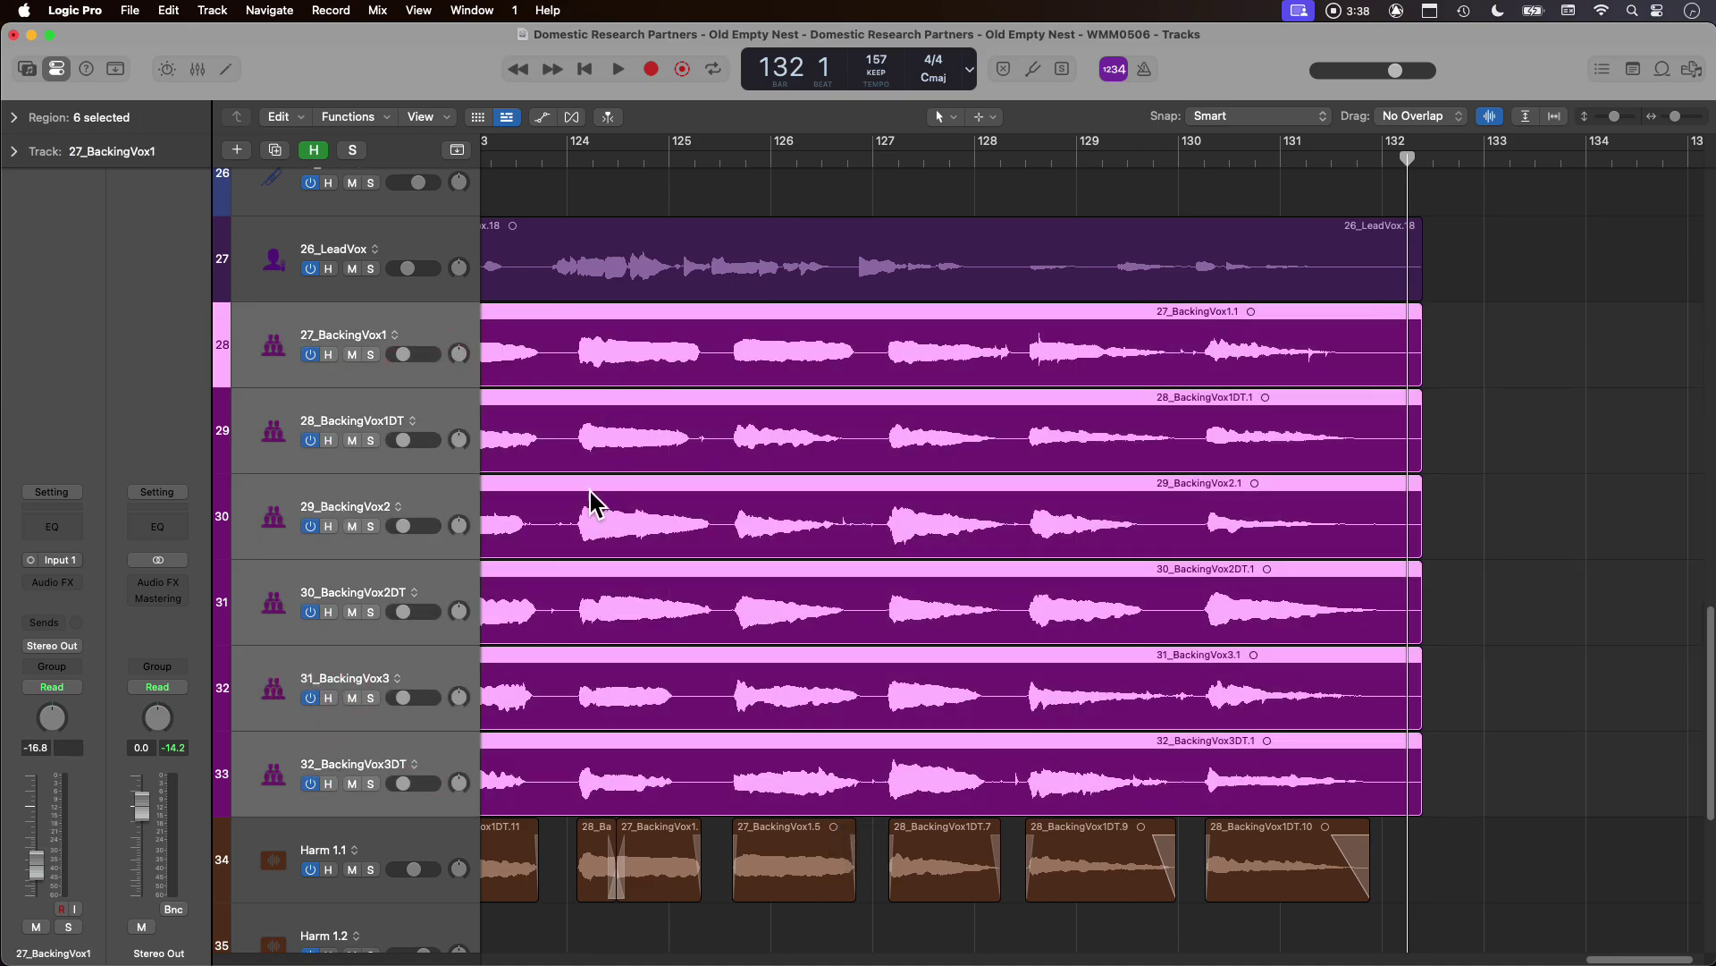
left_click(369, 614)
scroll(971, 476, "left", 5)
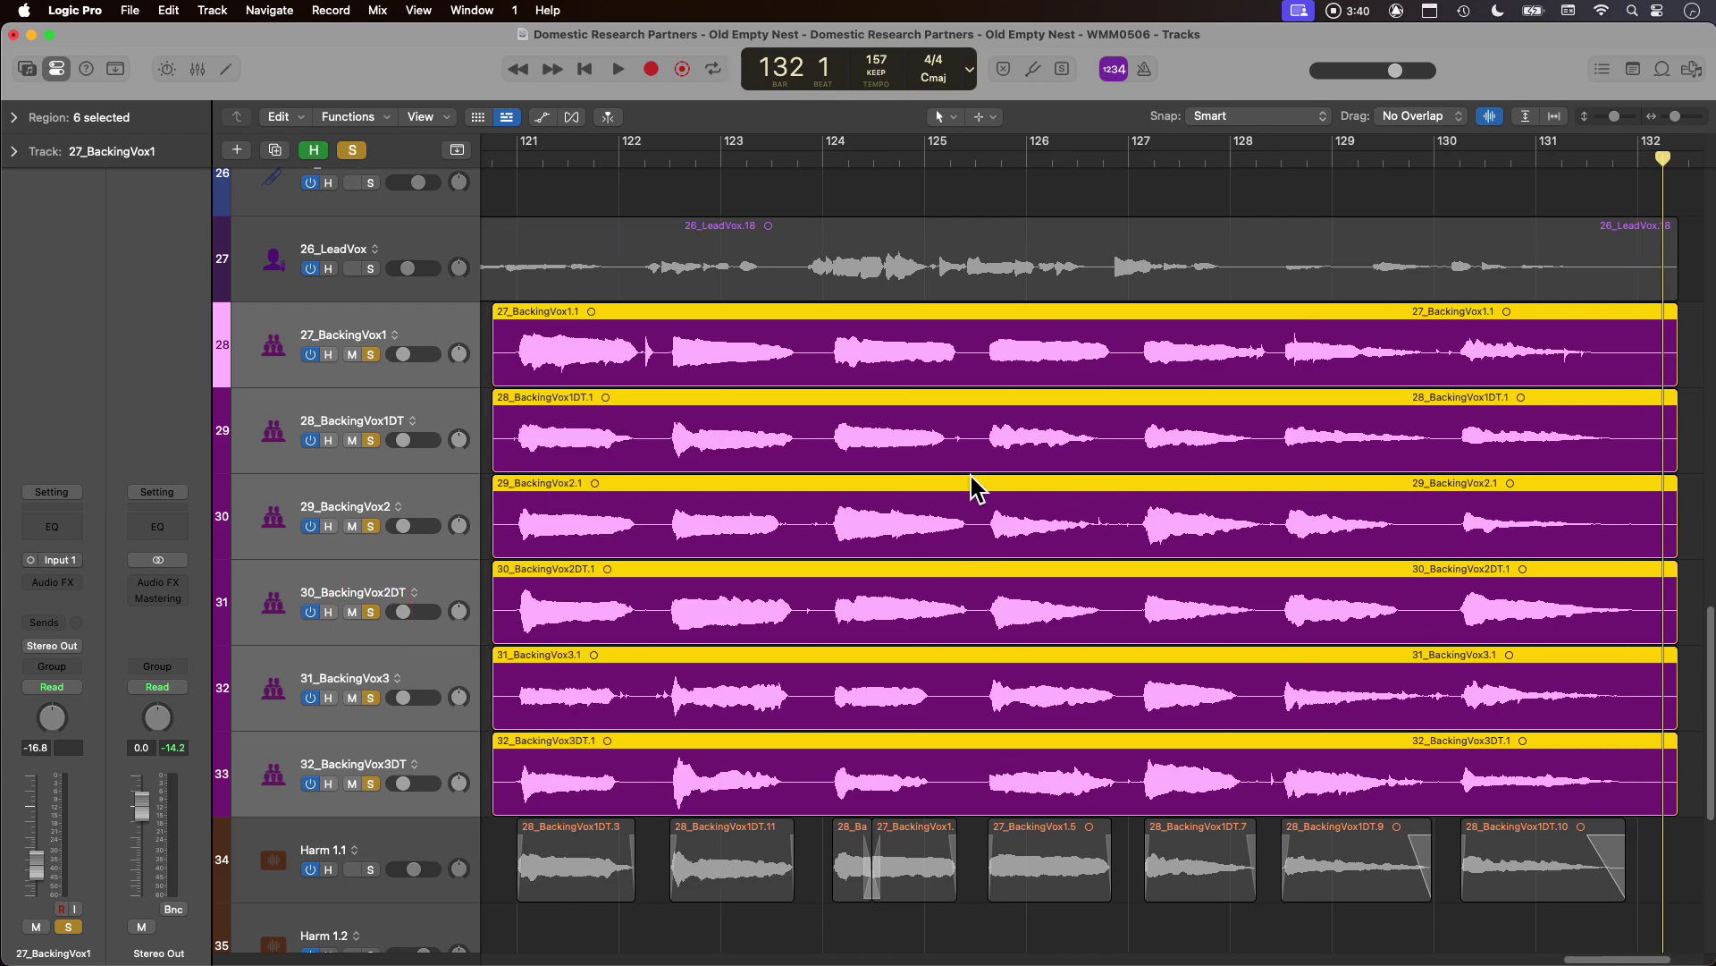
Play the six original backing vocals from just before bar 121 and raise their volume, bringing 27_BackingVox1 to -7.4 dB.
left_click(535, 161)
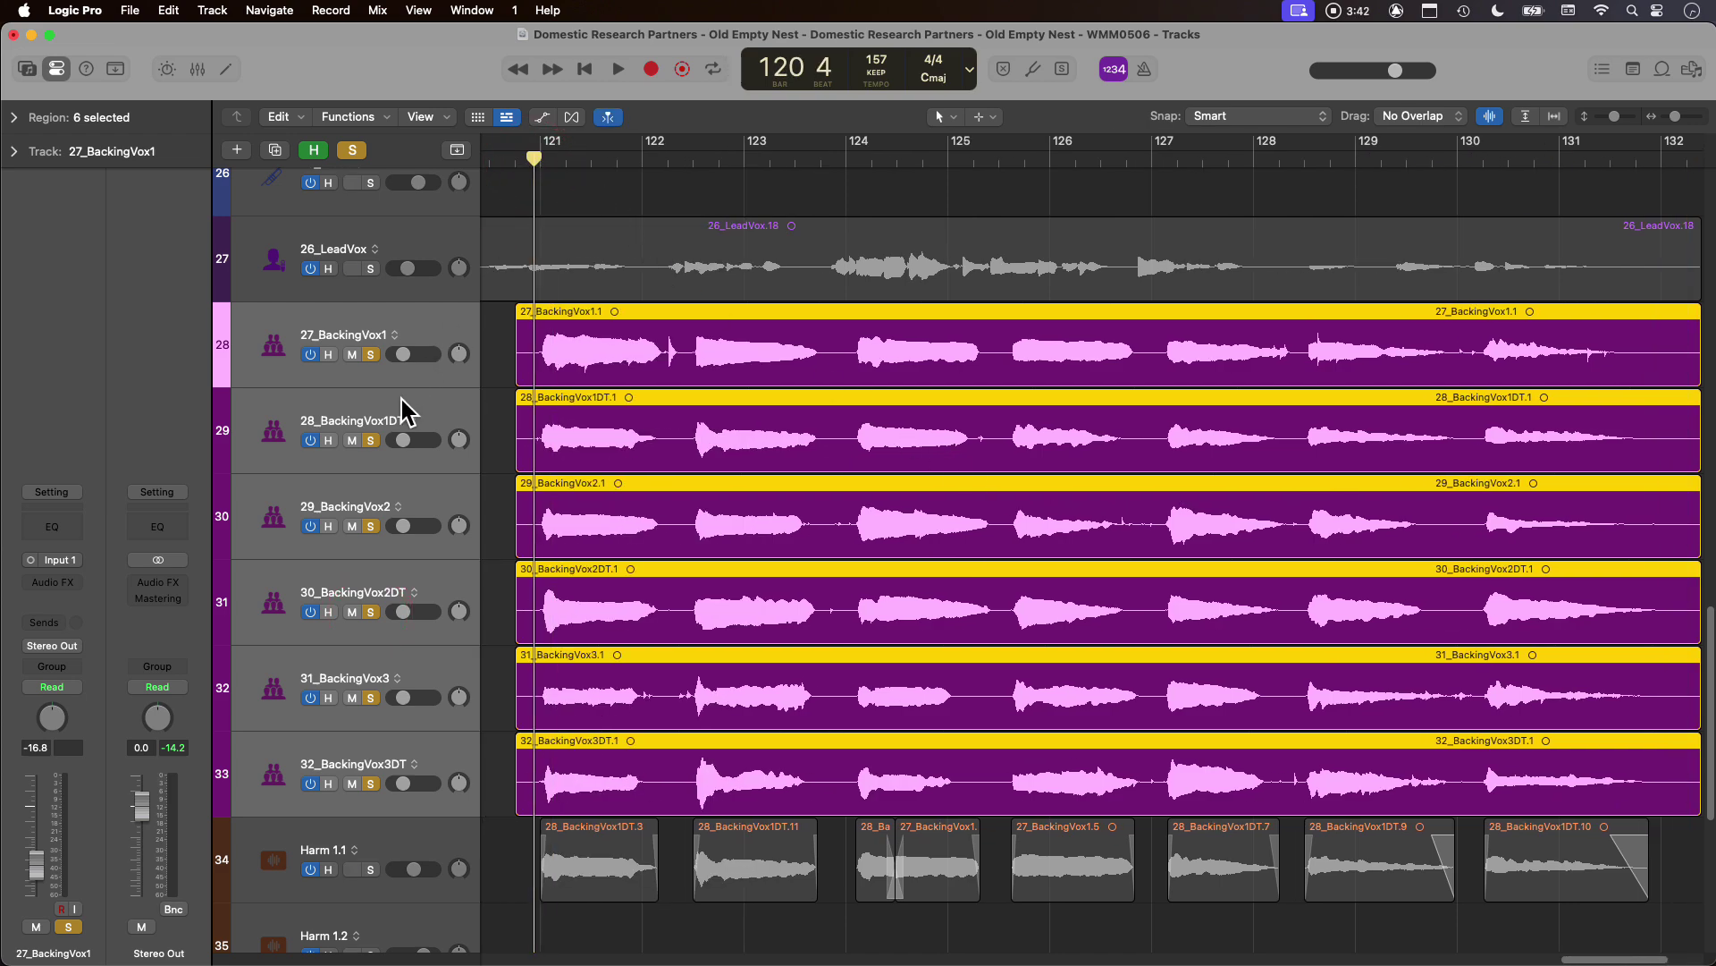
key("space")
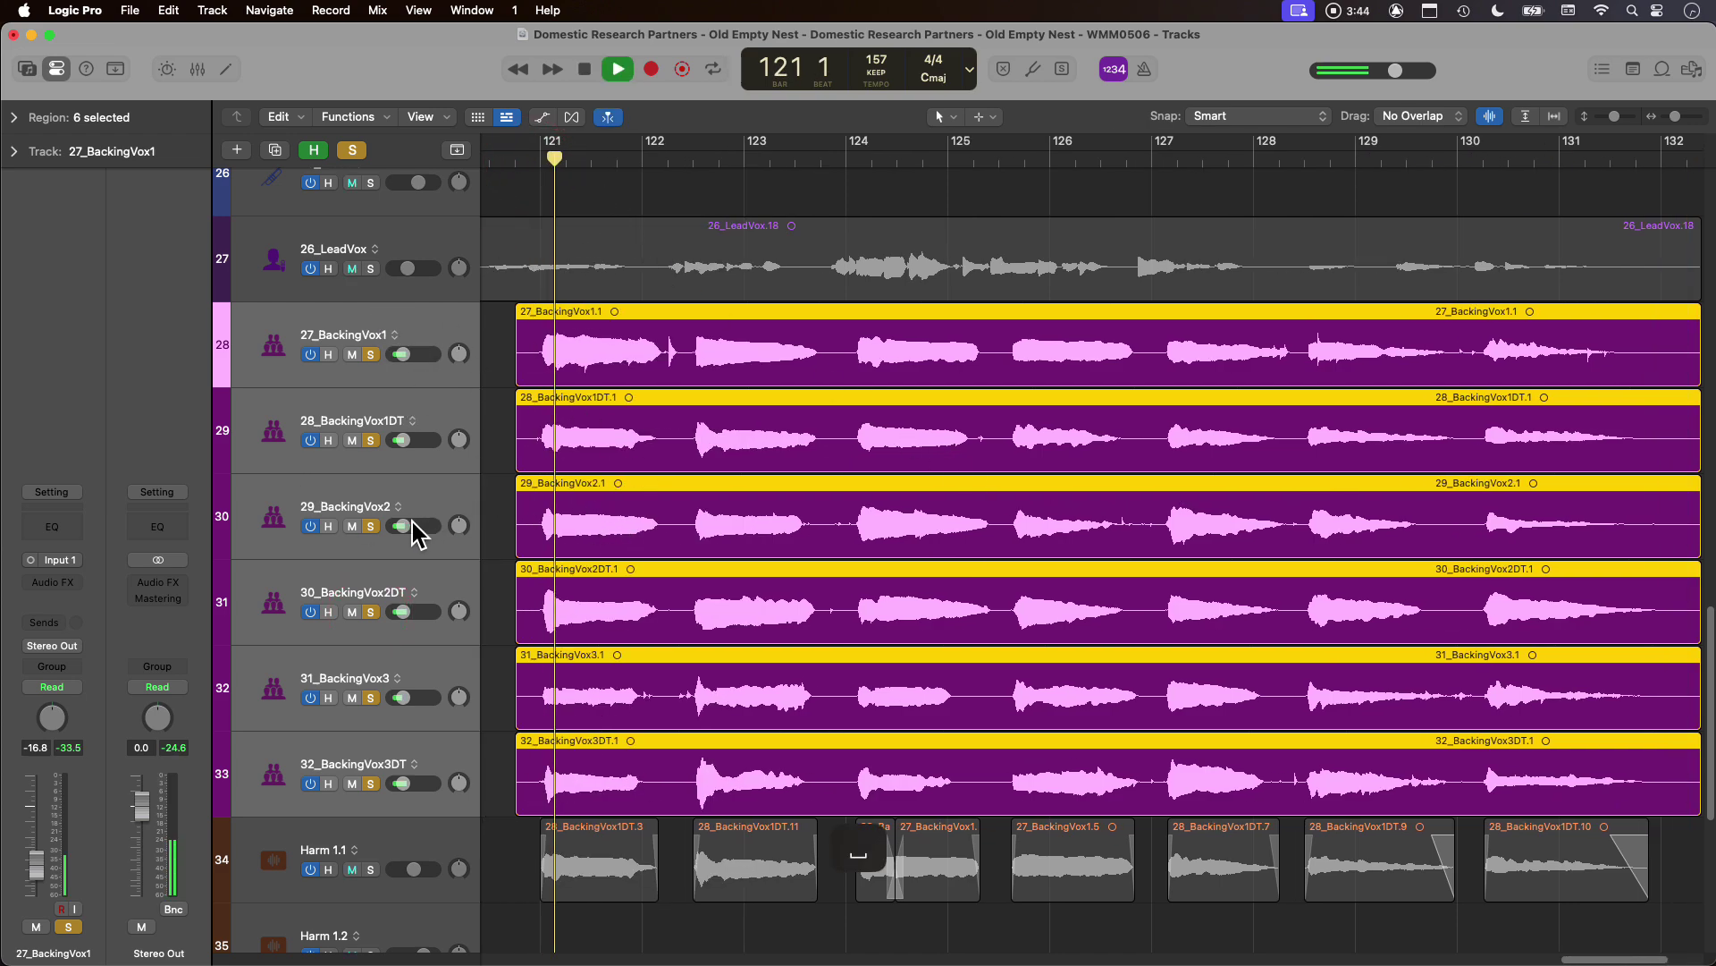
left_click_drag(427, 522, 442, 524)
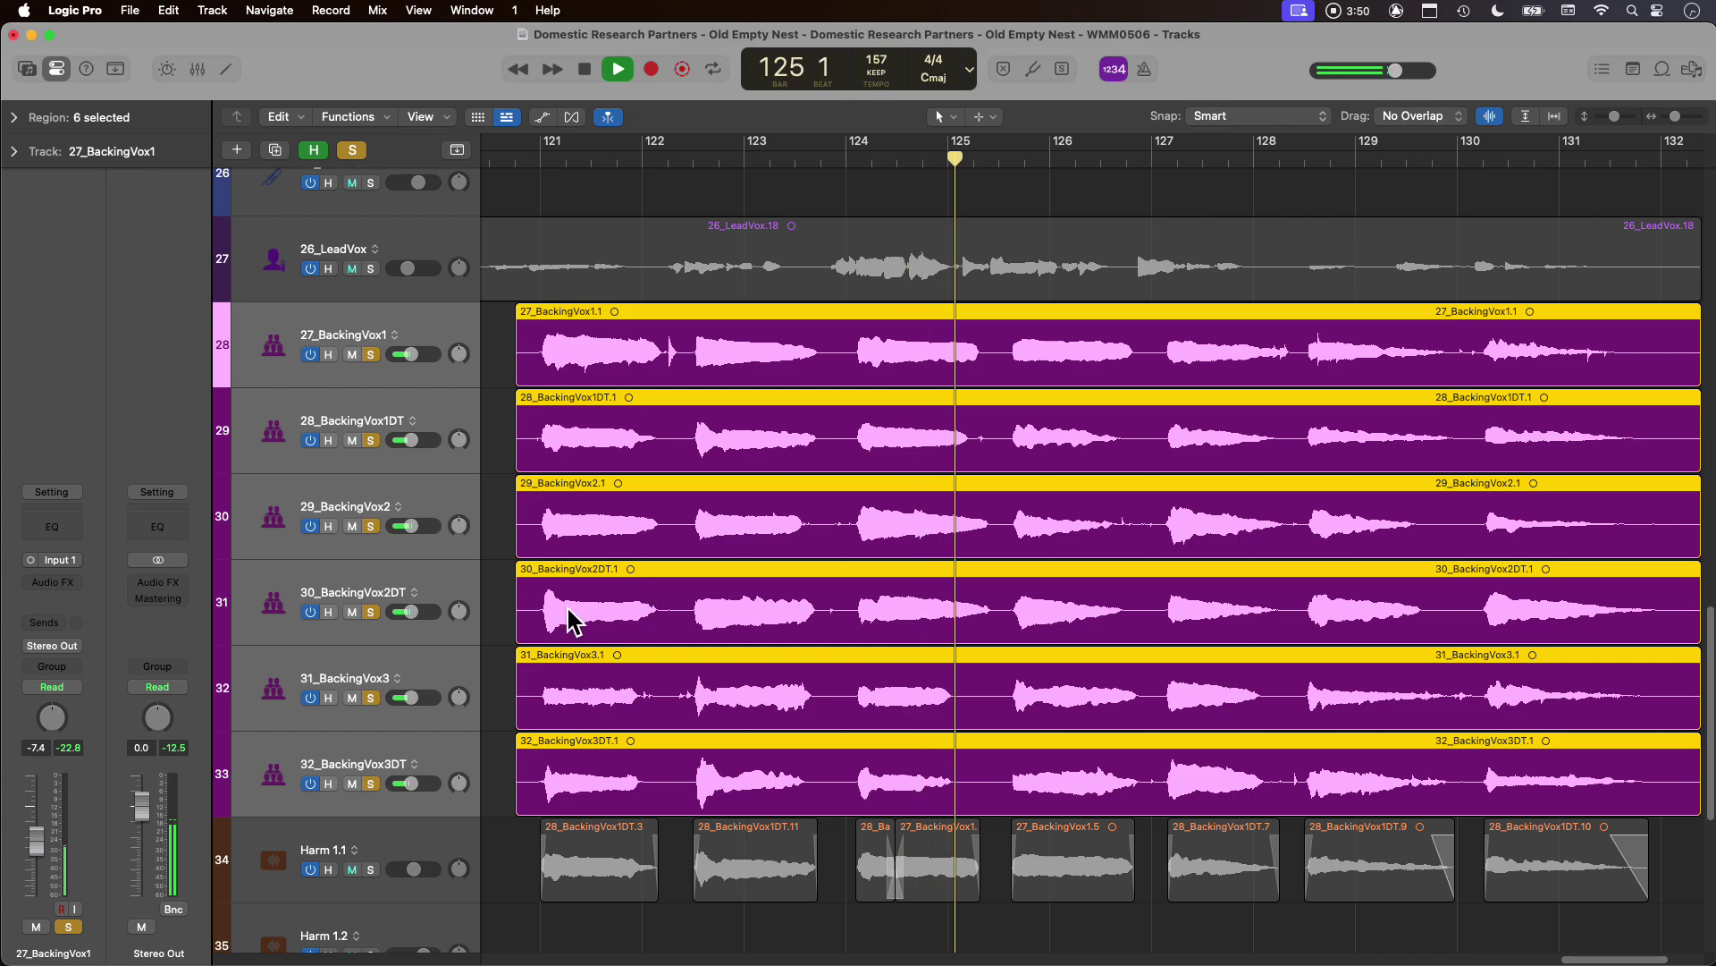
scroll(672, 490, "down", 4)
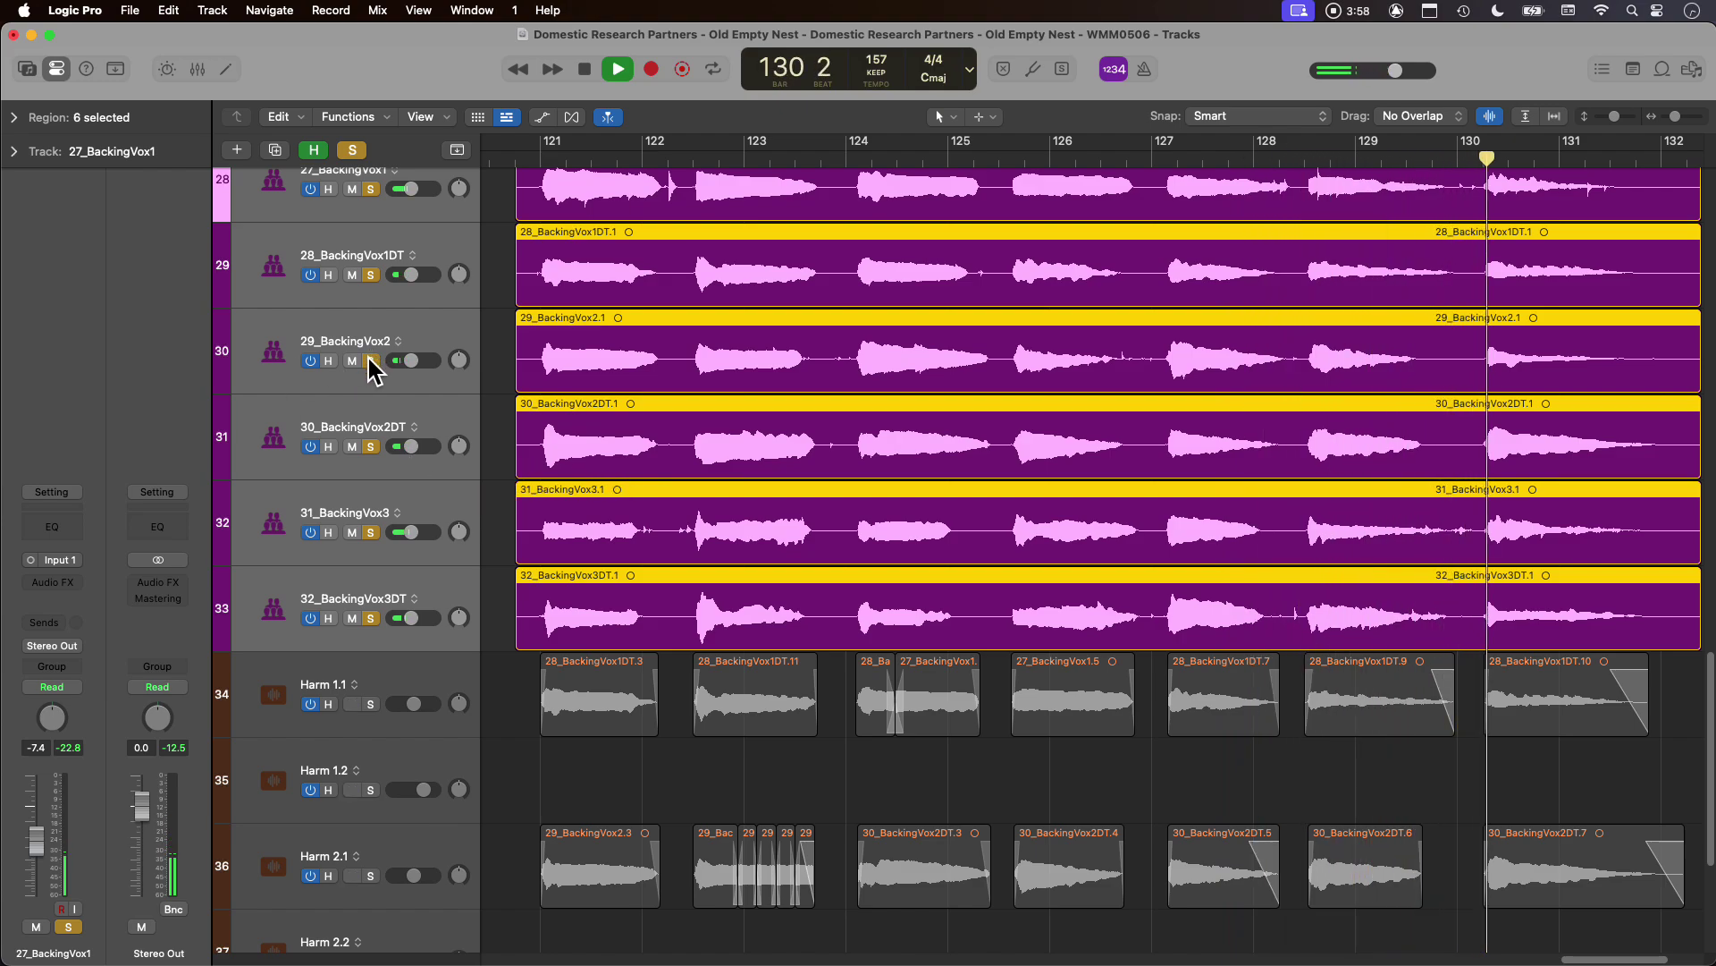
key("space")
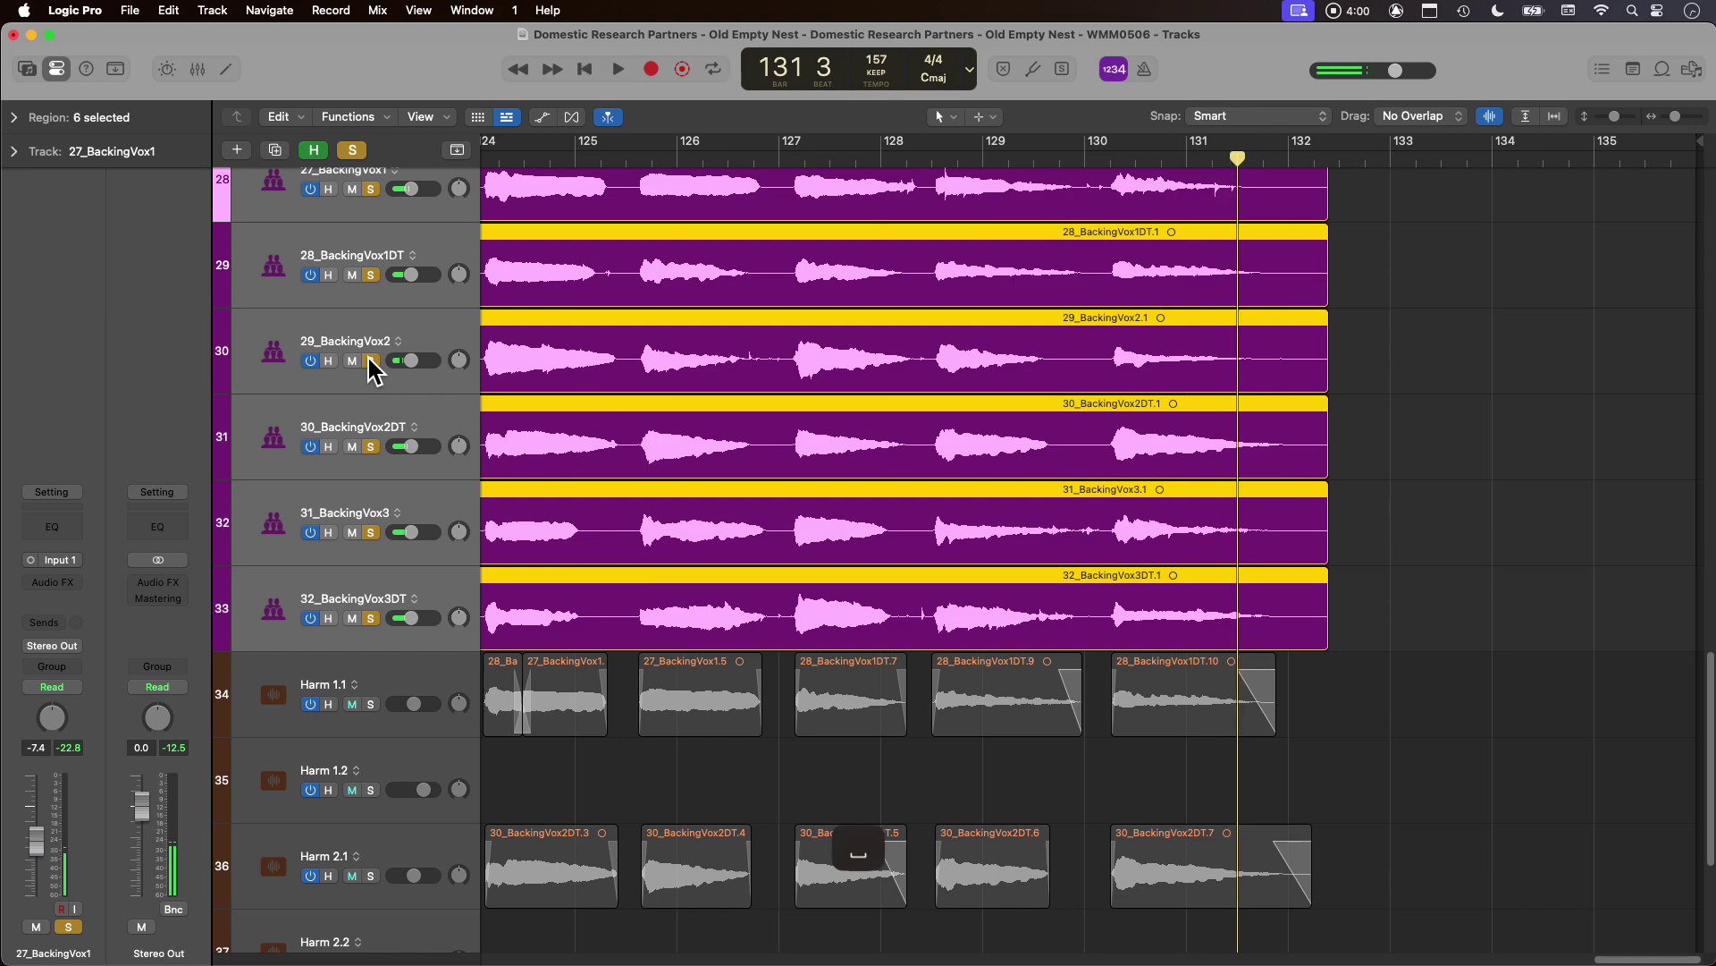
Unsolo the six original backing vocal tracks, turn them off and hide them from the track list.
left_click(371, 361)
left_click(310, 360)
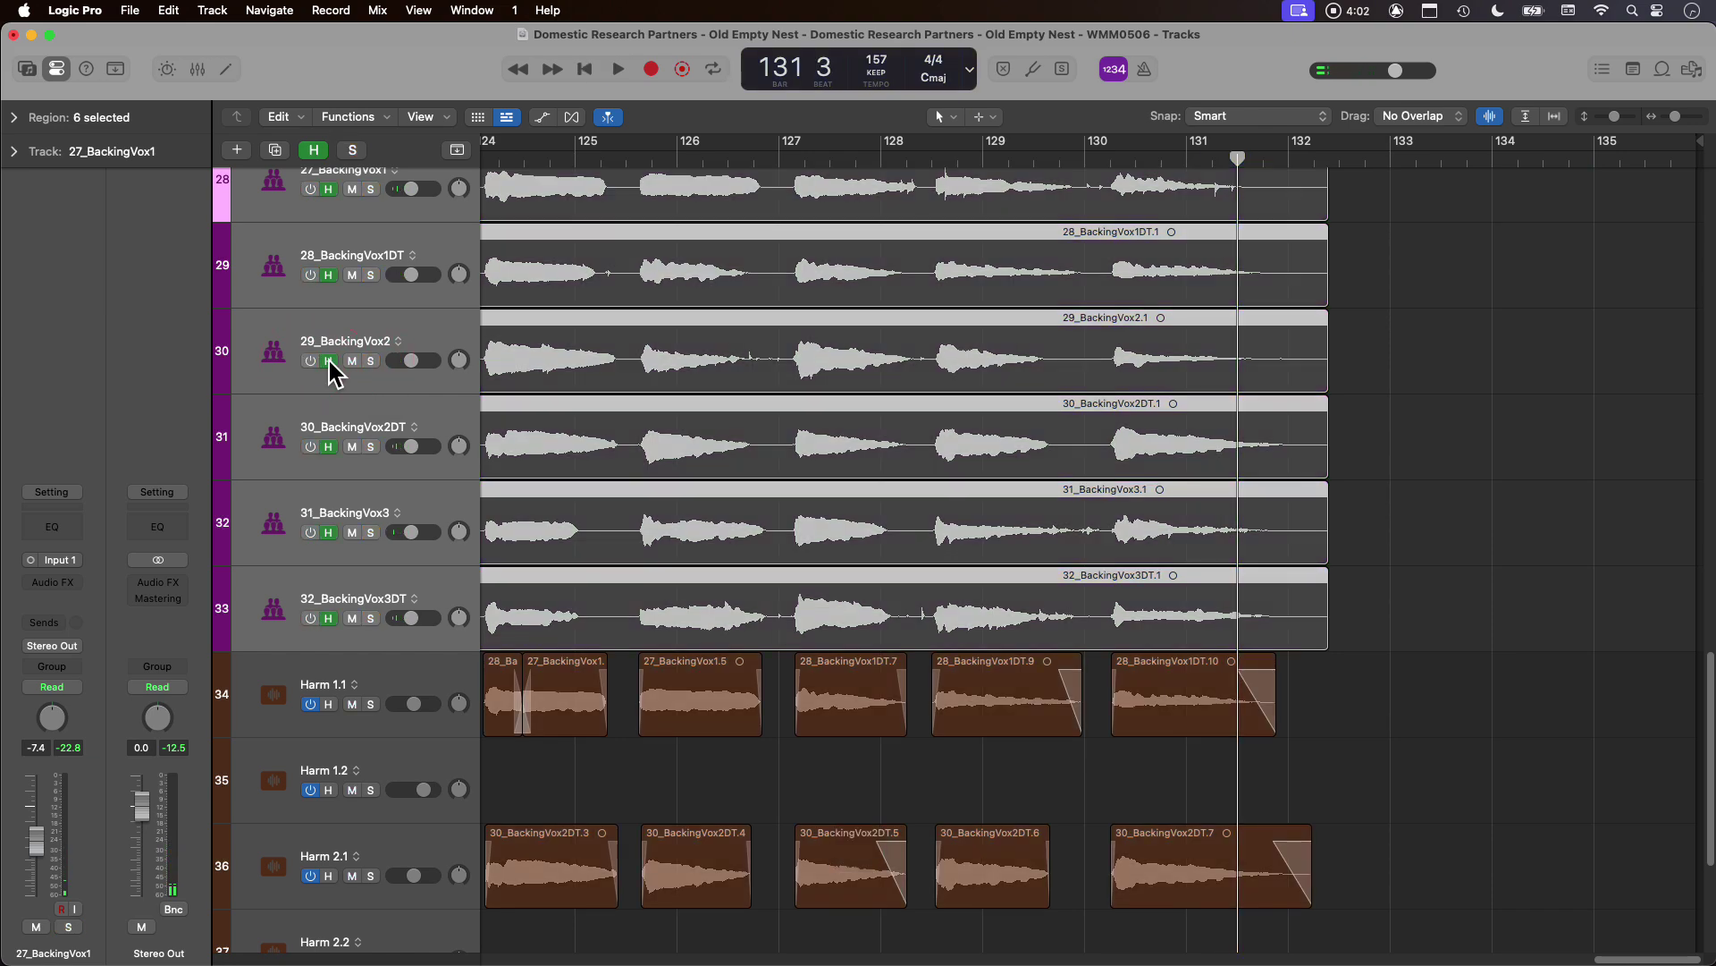
key("h")
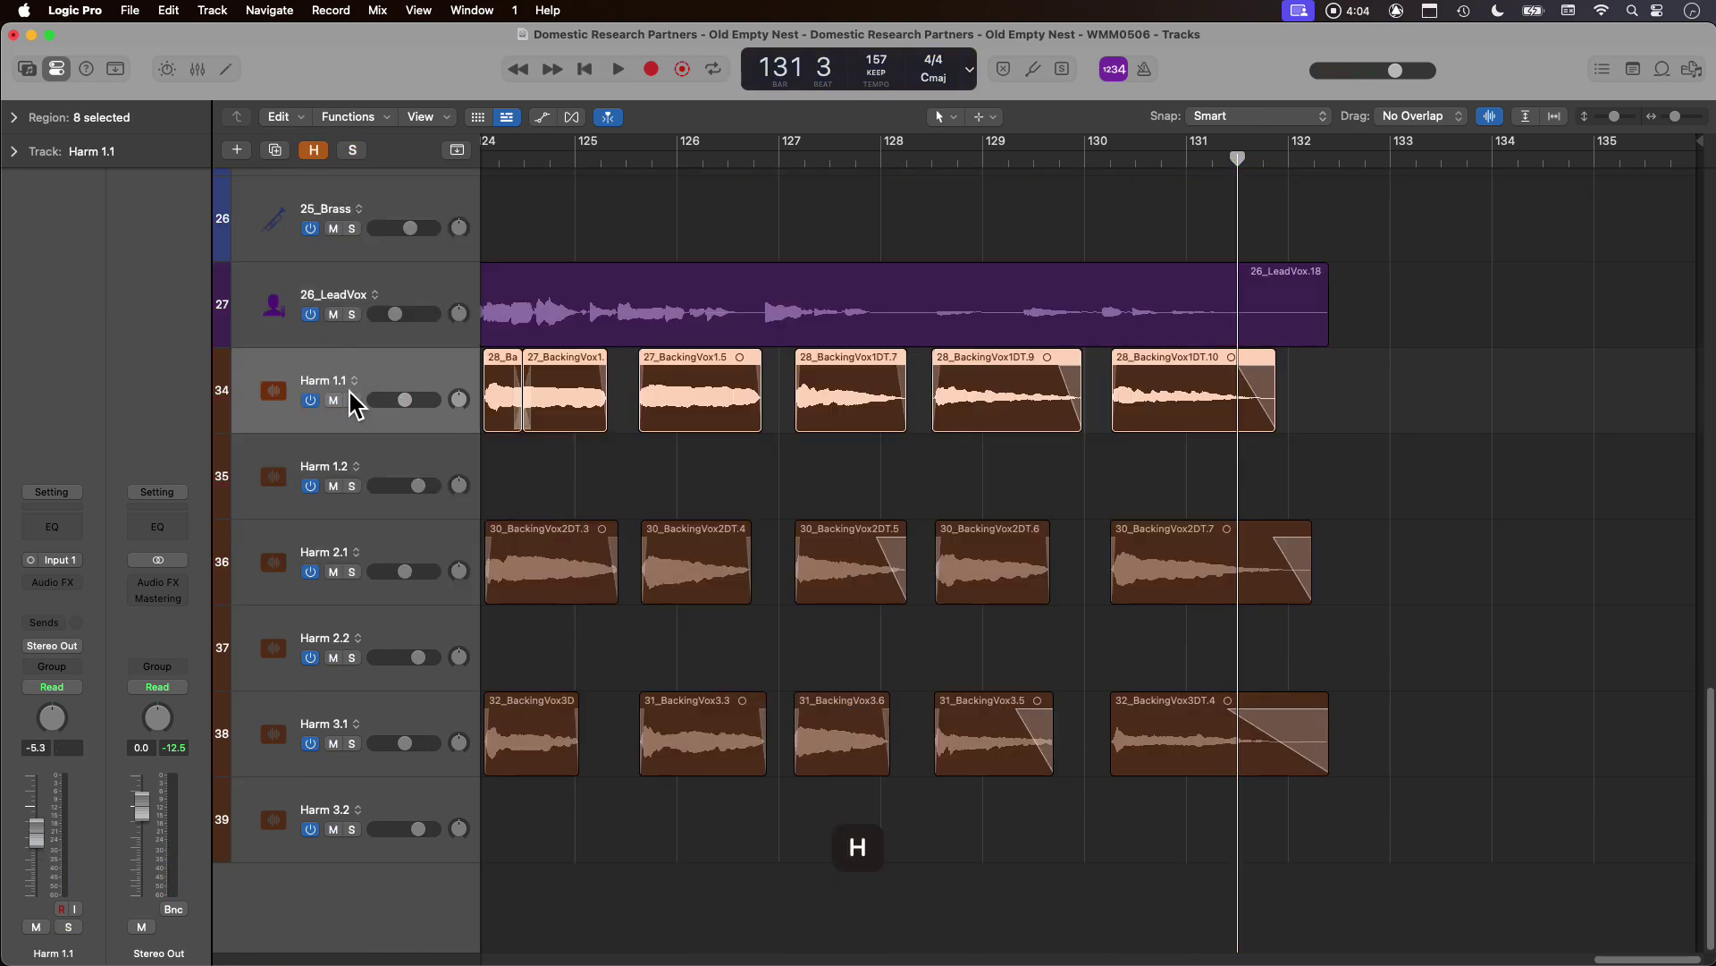
Solo the tracks from Harm 1.1 to Harm 3.2, listen to them from bar 121 to bar 133 and clear their solo.
left_click(402, 780, "shift")
key("s")
scroll(763, 453, "left", 3)
scroll(600, 333, "left", 5)
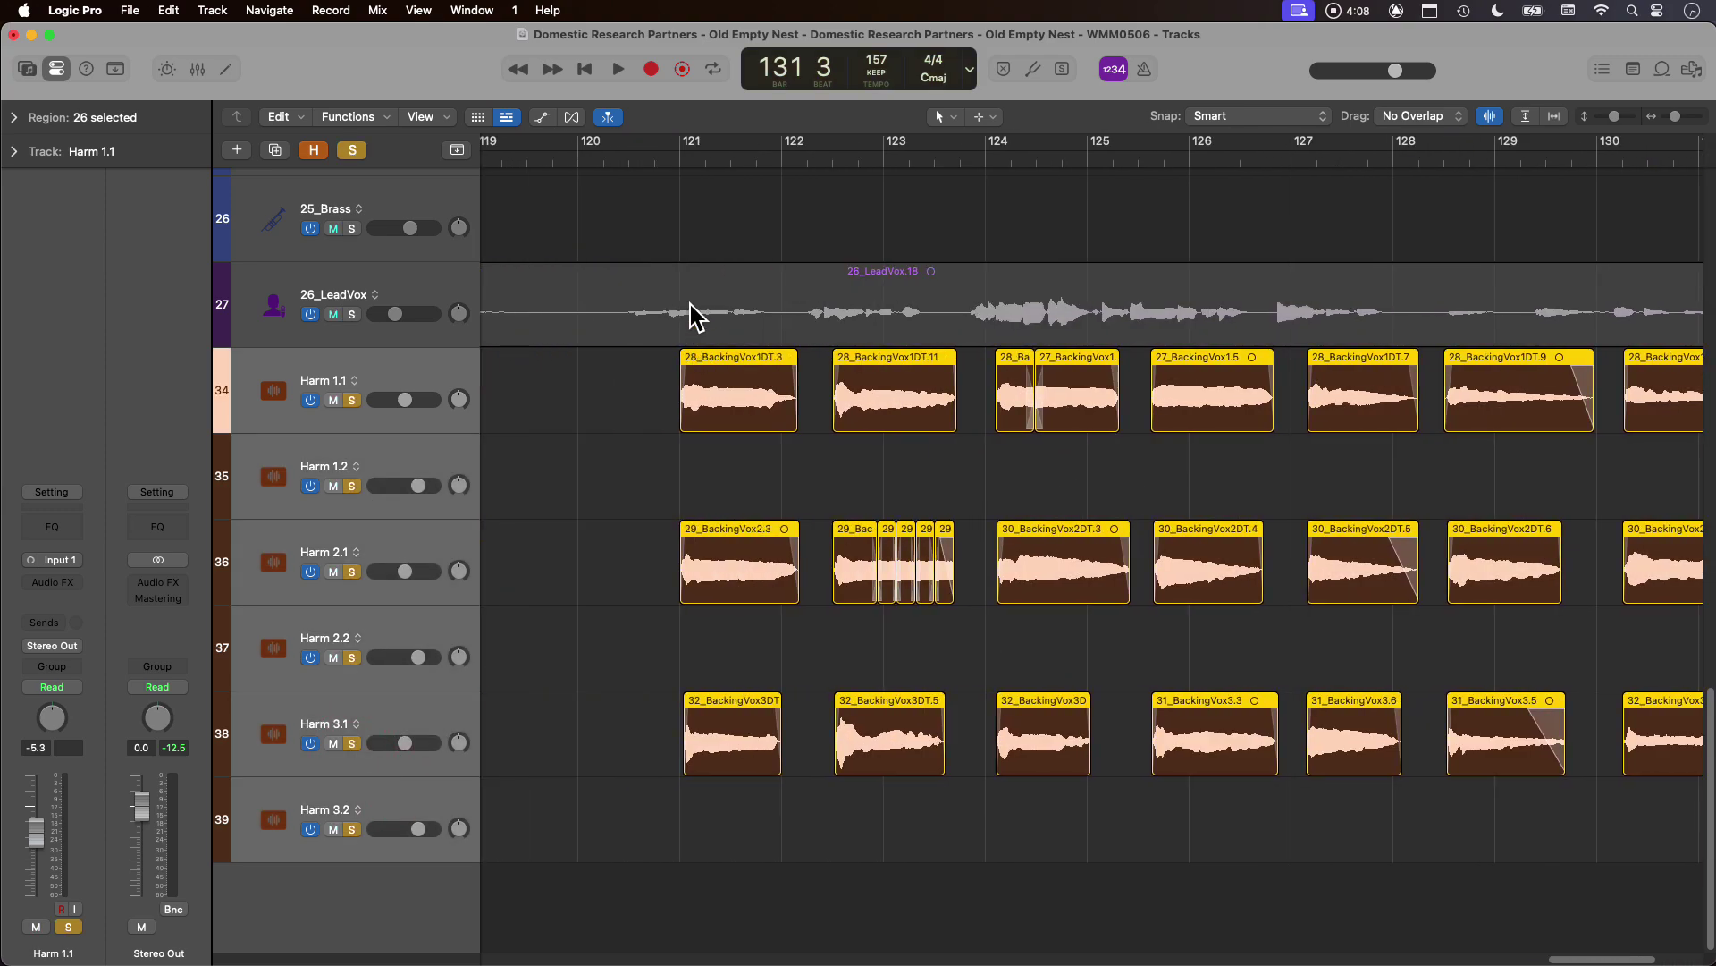
double_click(675, 161)
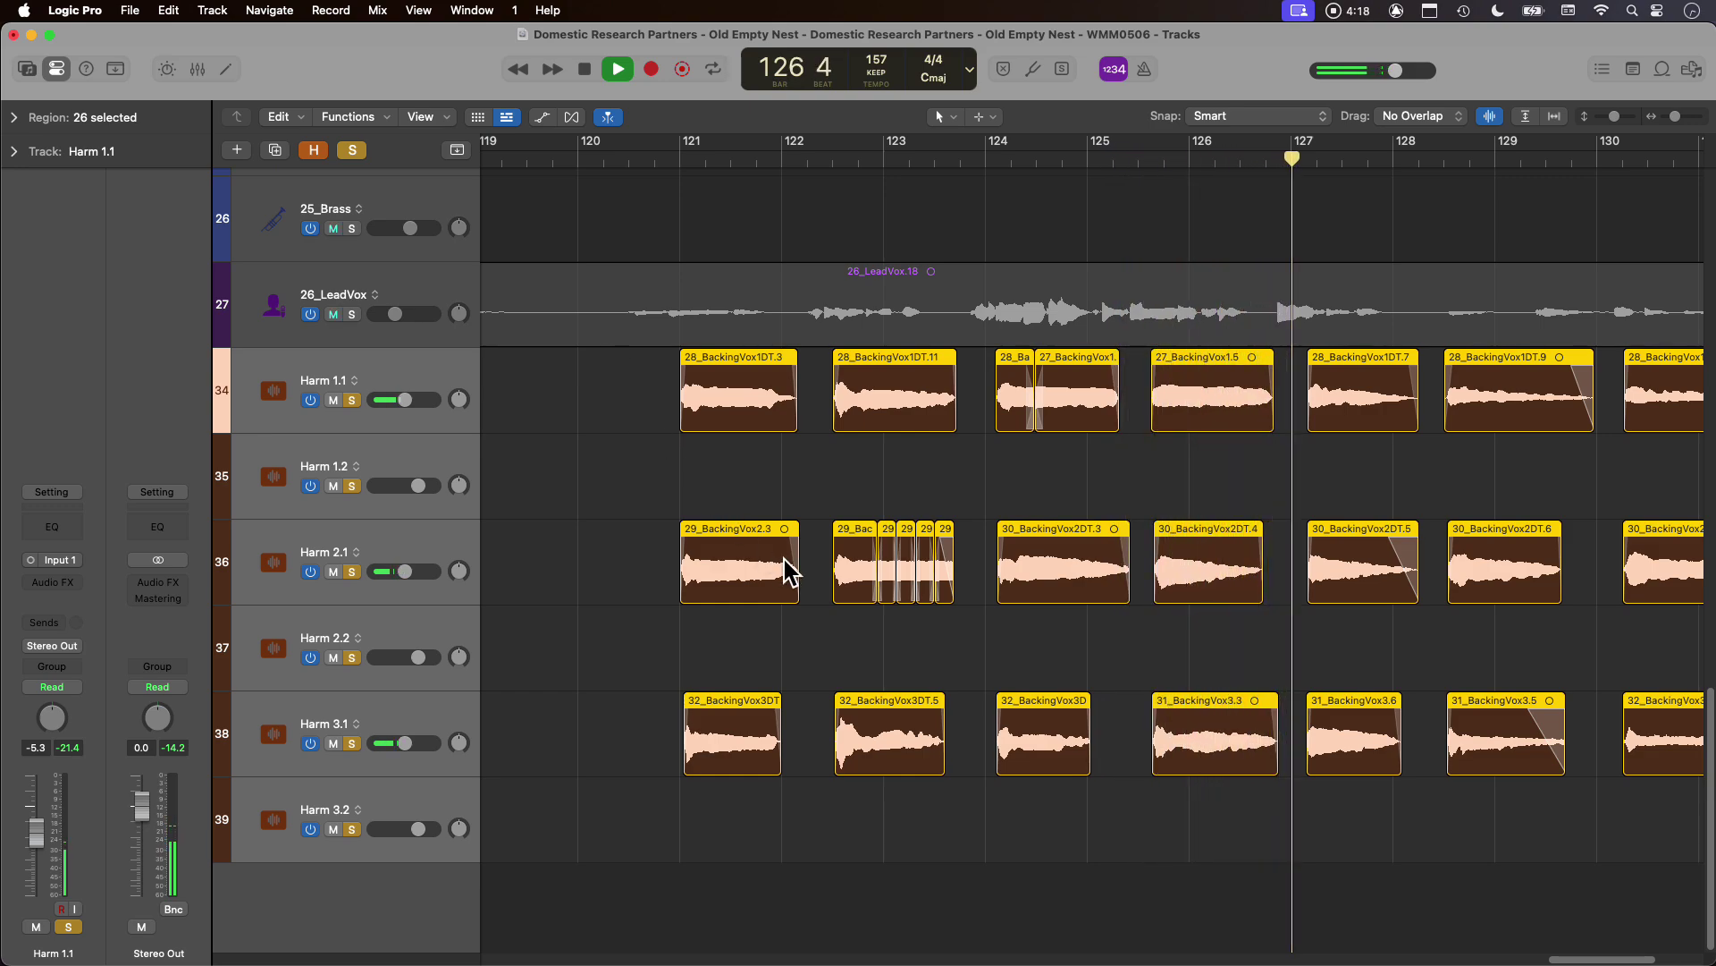
scroll(912, 448, "right", 5)
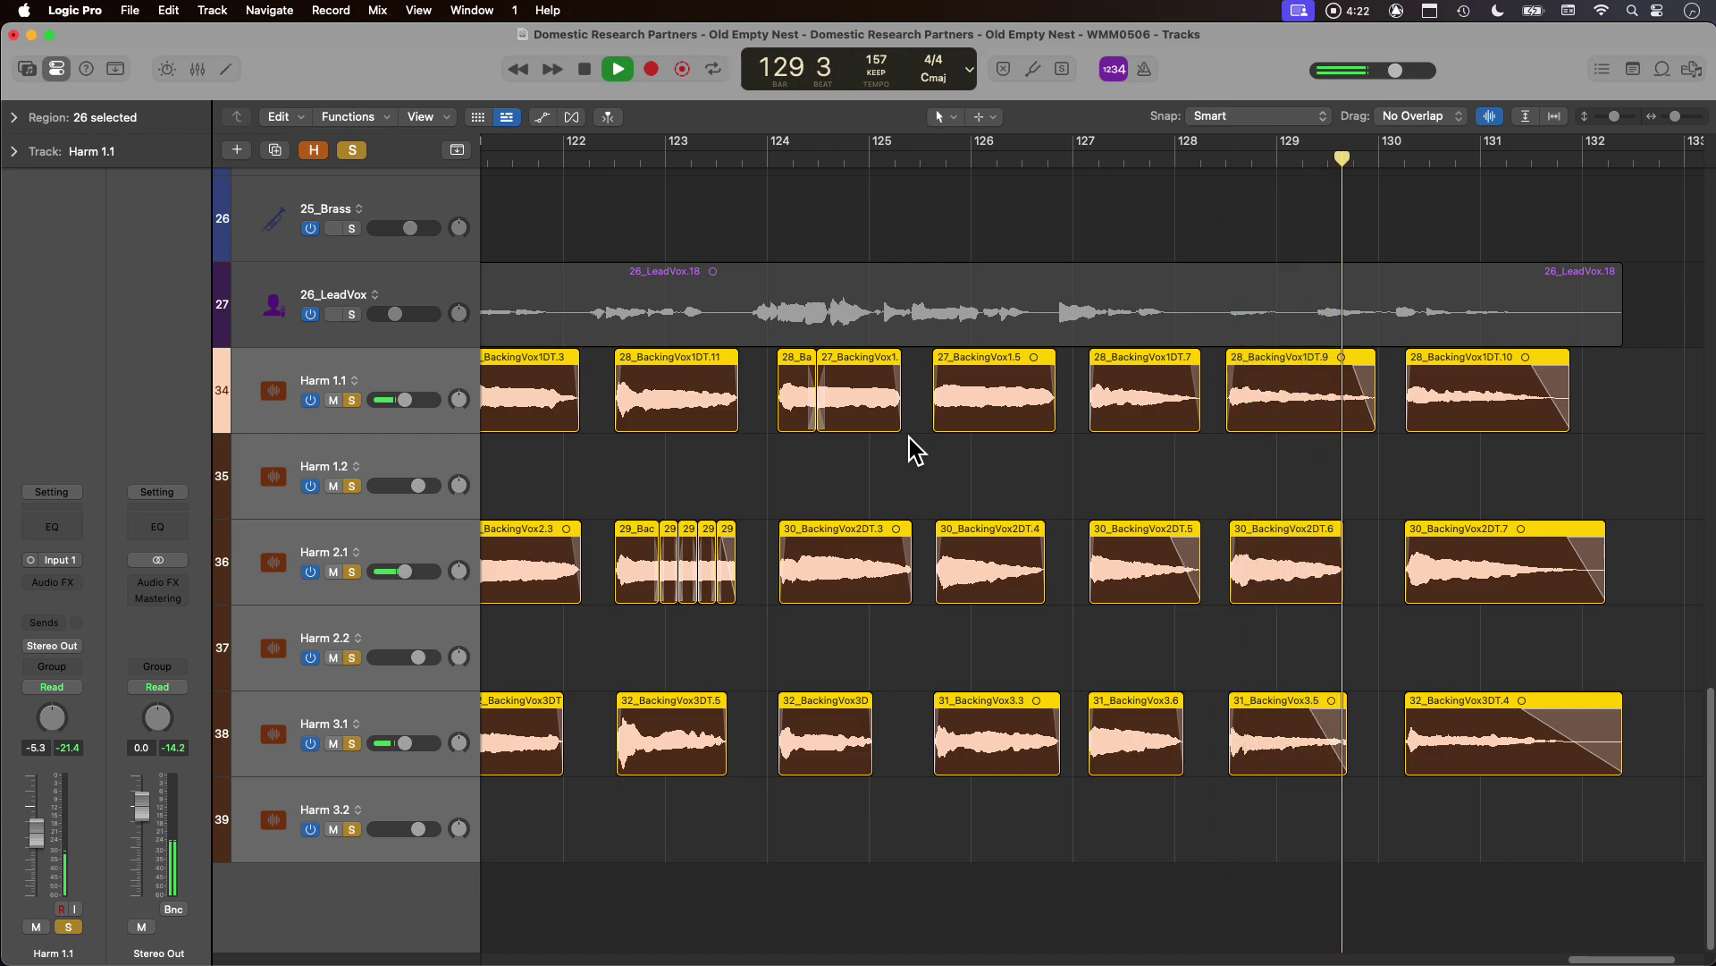
left_click(351, 657)
key("space")
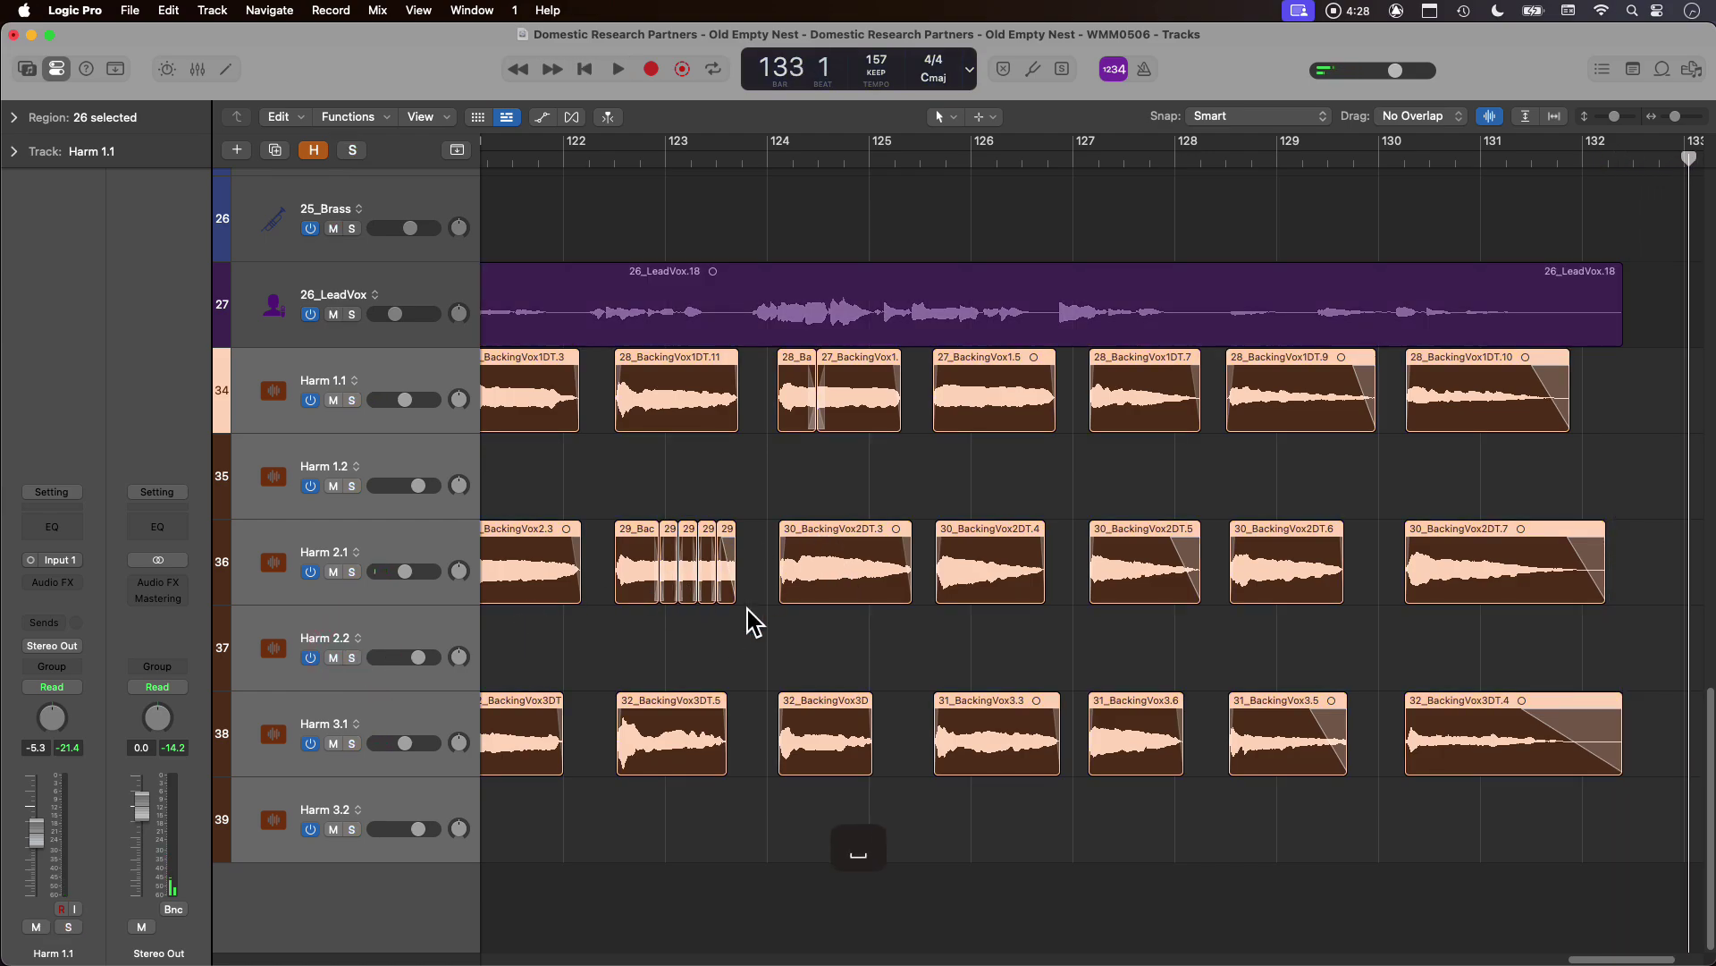
Clear the region selection and examine the comped regions on Harm 1.1 from bar 121.
scroll(1037, 616, "down", 5)
scroll(1037, 616, "up", 7)
scroll(1037, 616, "down", 3)
left_click(1071, 469)
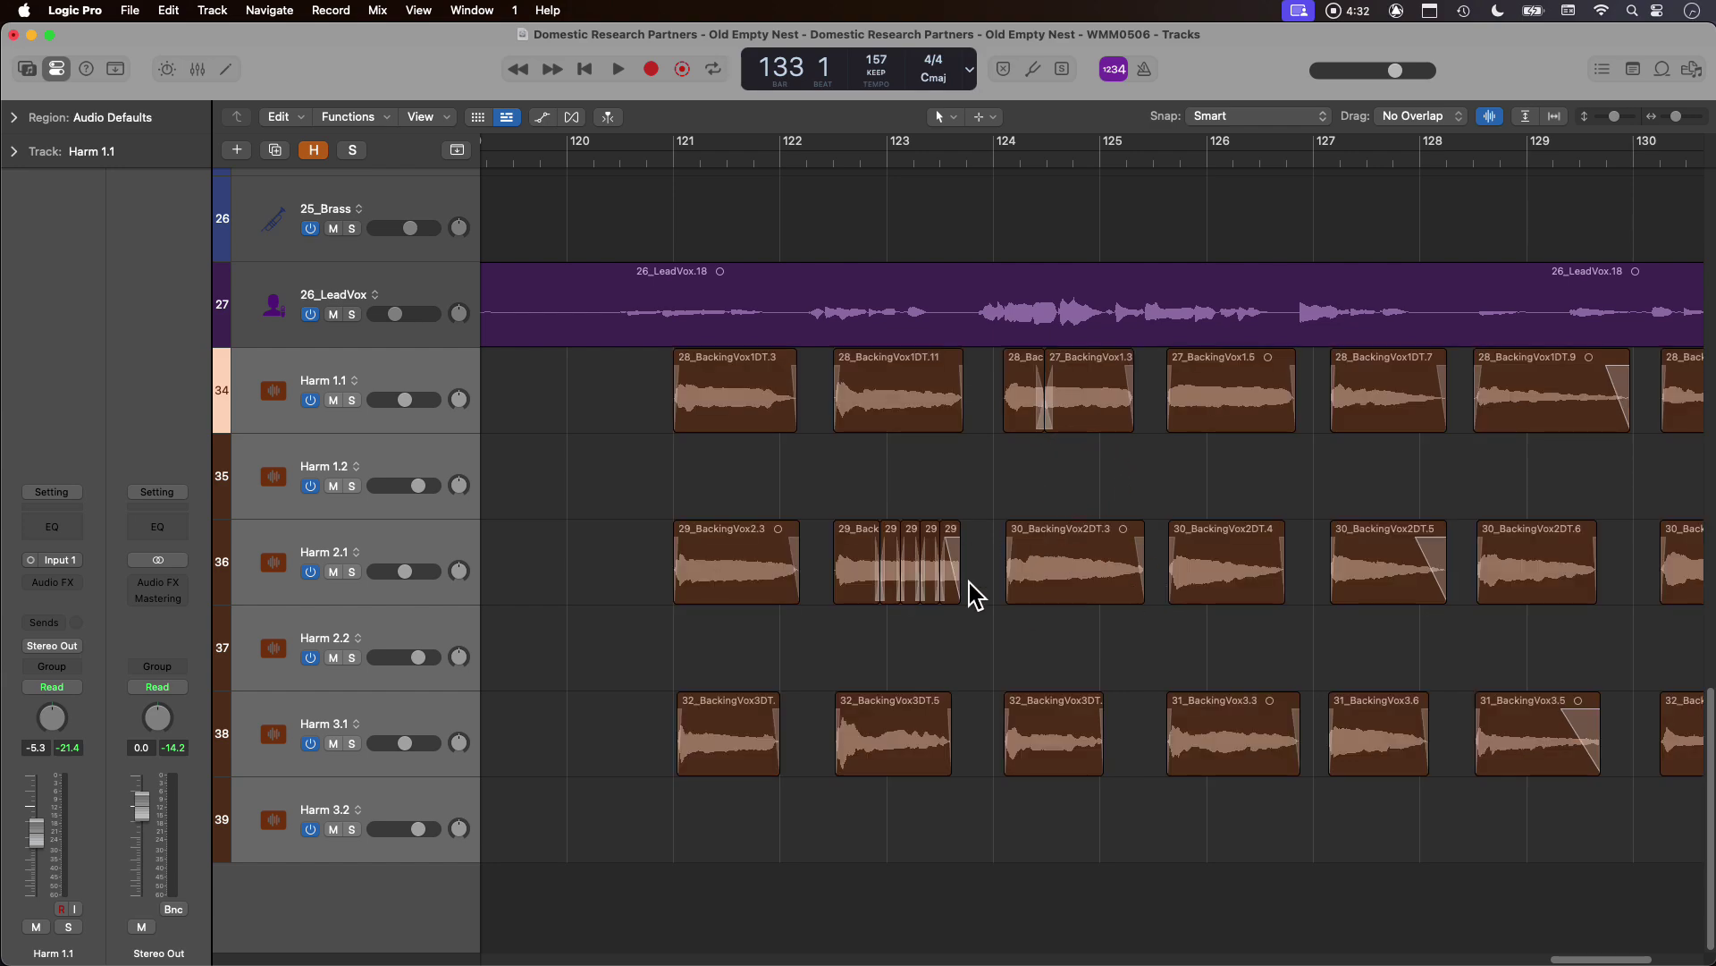
scroll(974, 594, "right", 5)
scroll(894, 572, "right", 2)
left_click(423, 363)
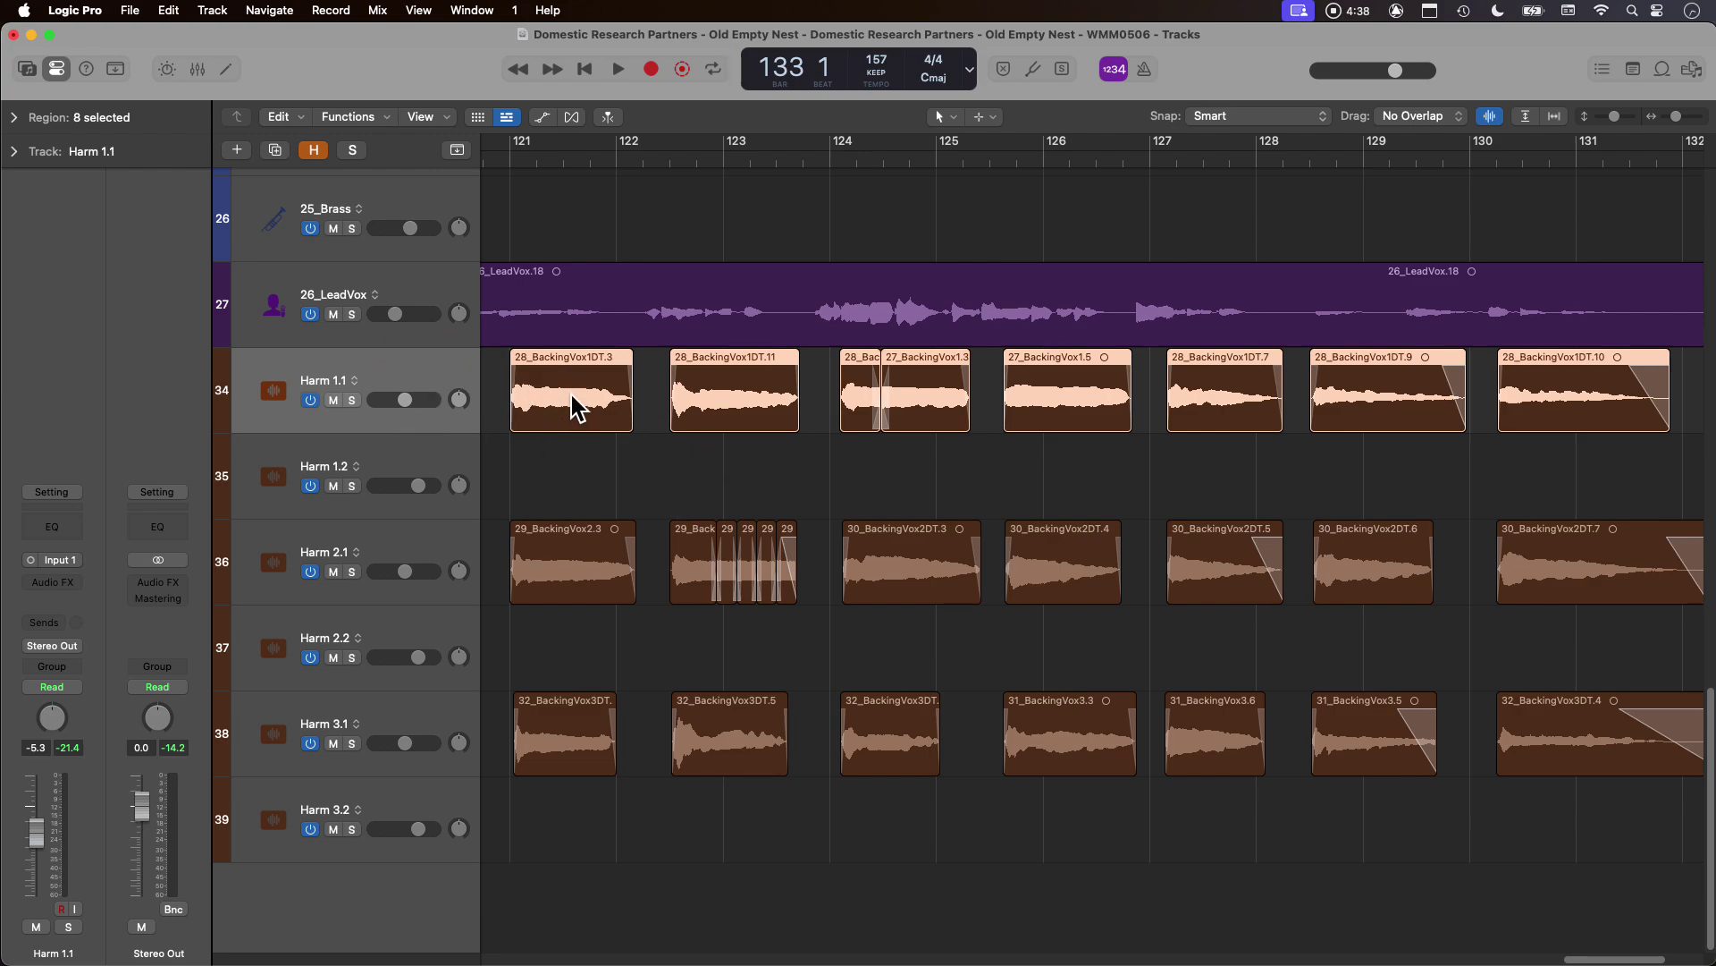
scroll(676, 386, "up", 5, "alt")
scroll(742, 437, "down", 5)
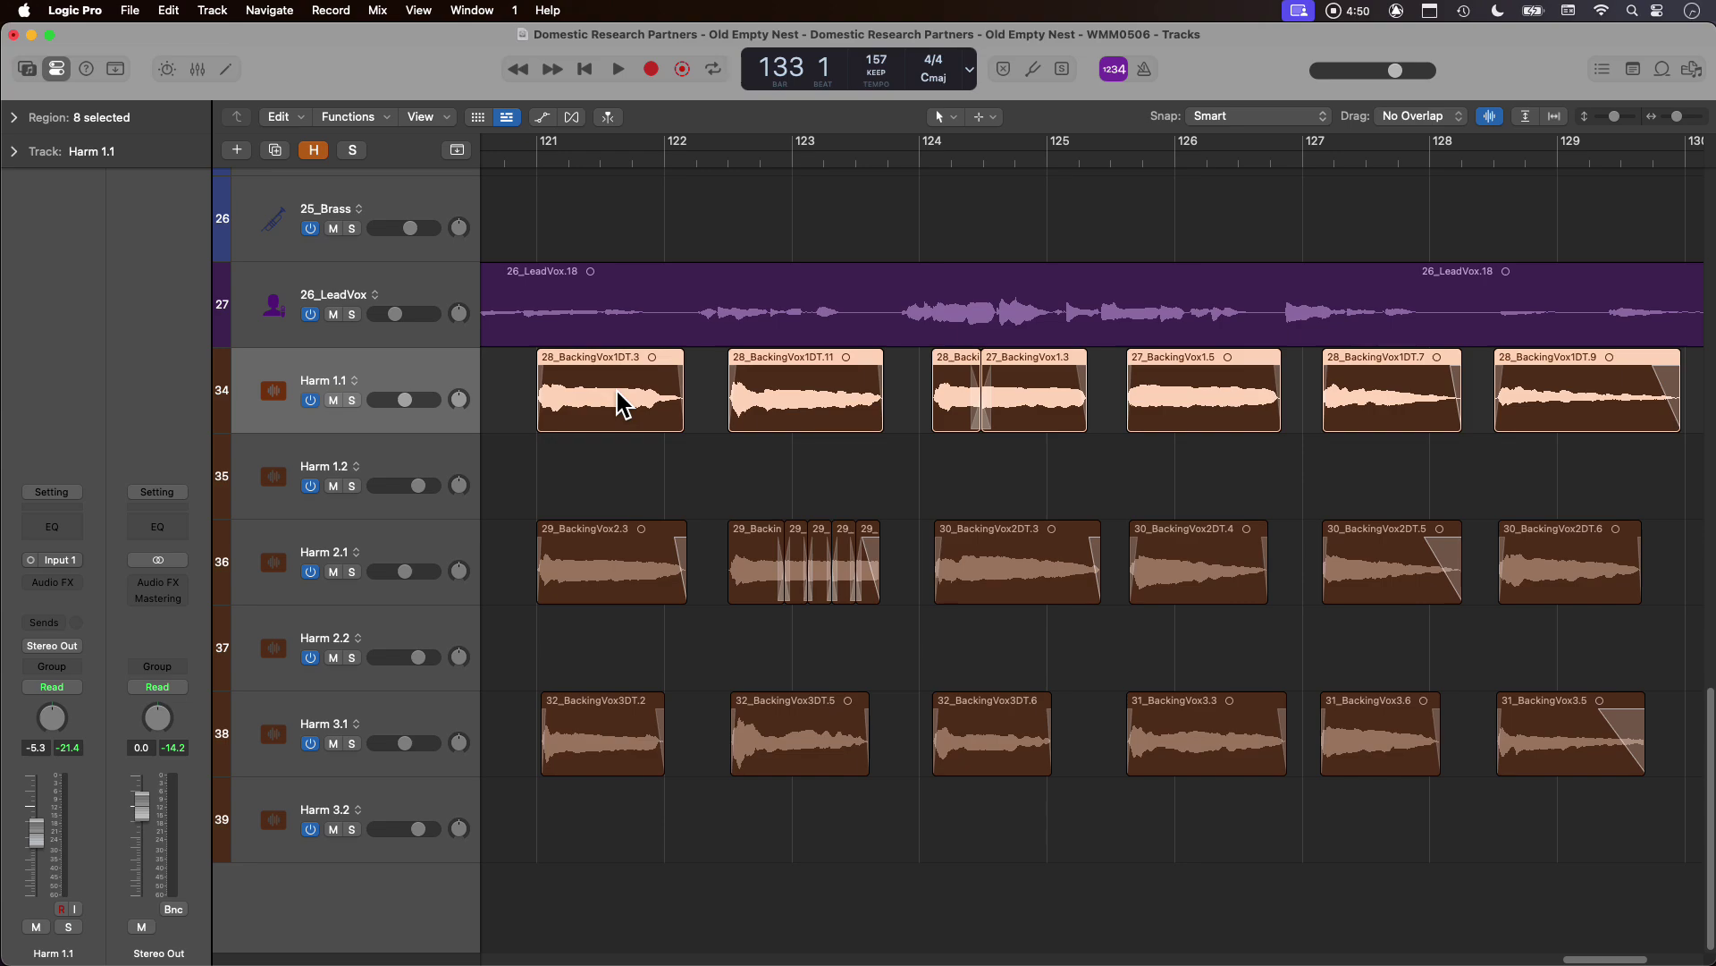
left_click(756, 447)
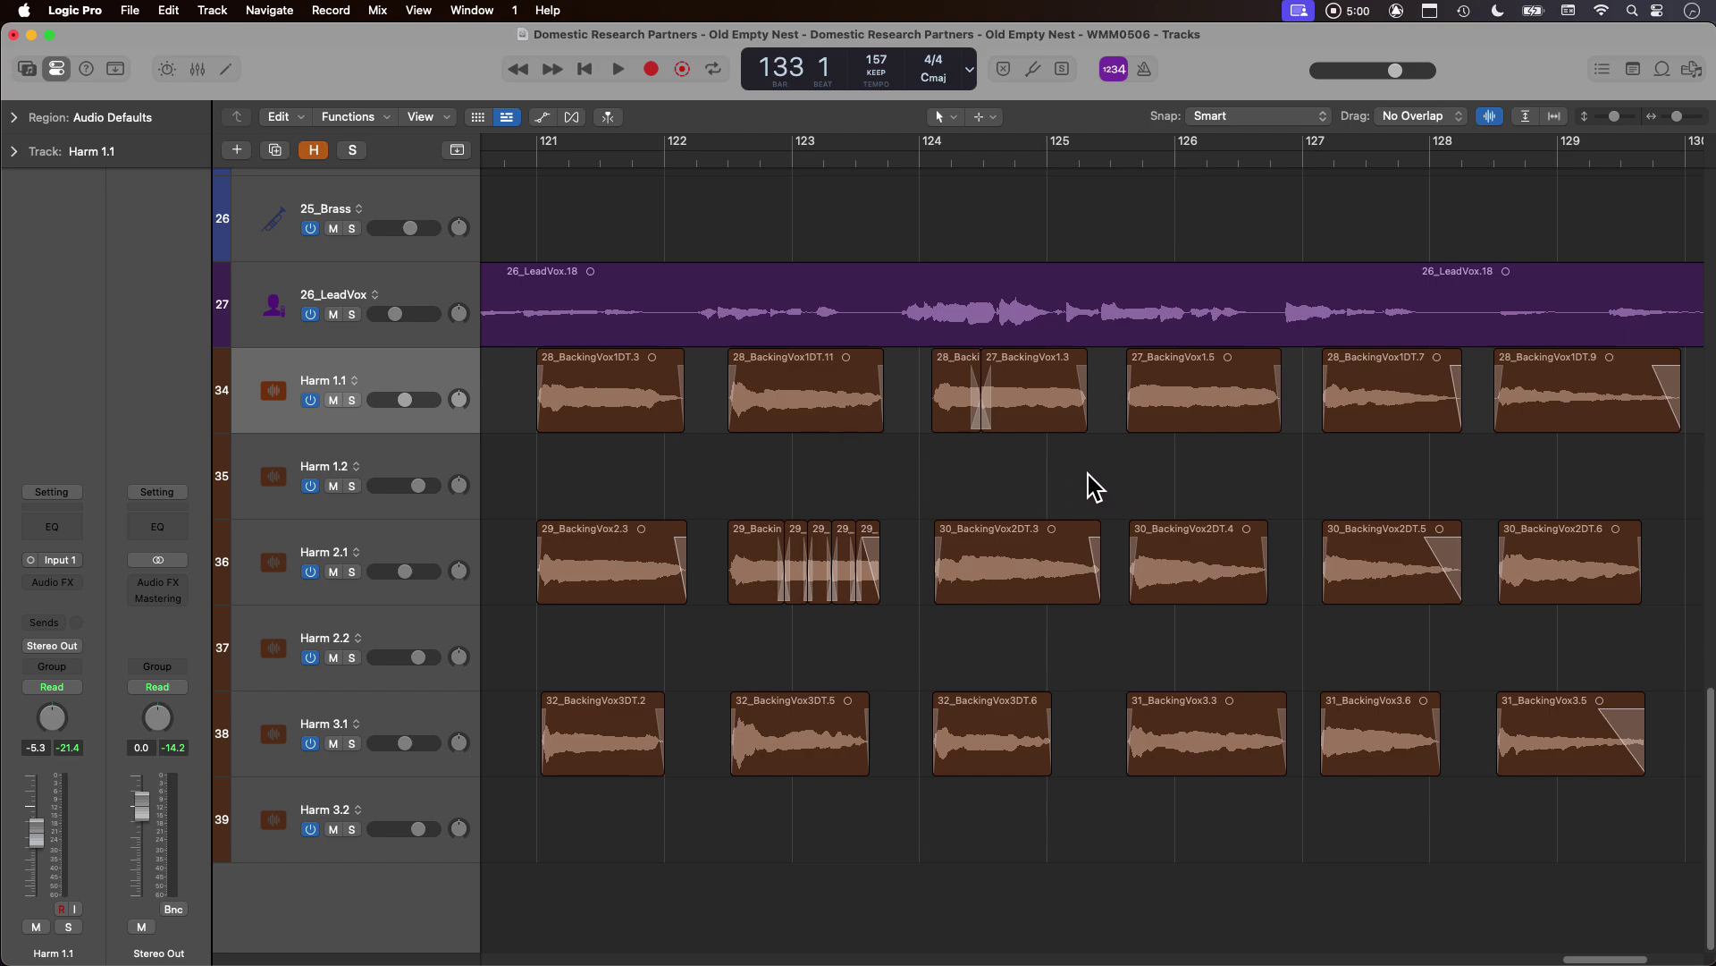
Examine where the comped harmony regions sit within the whole song's arrangement.
scroll(1106, 494, "right", 2)
scroll(1332, 514, "left", 15)
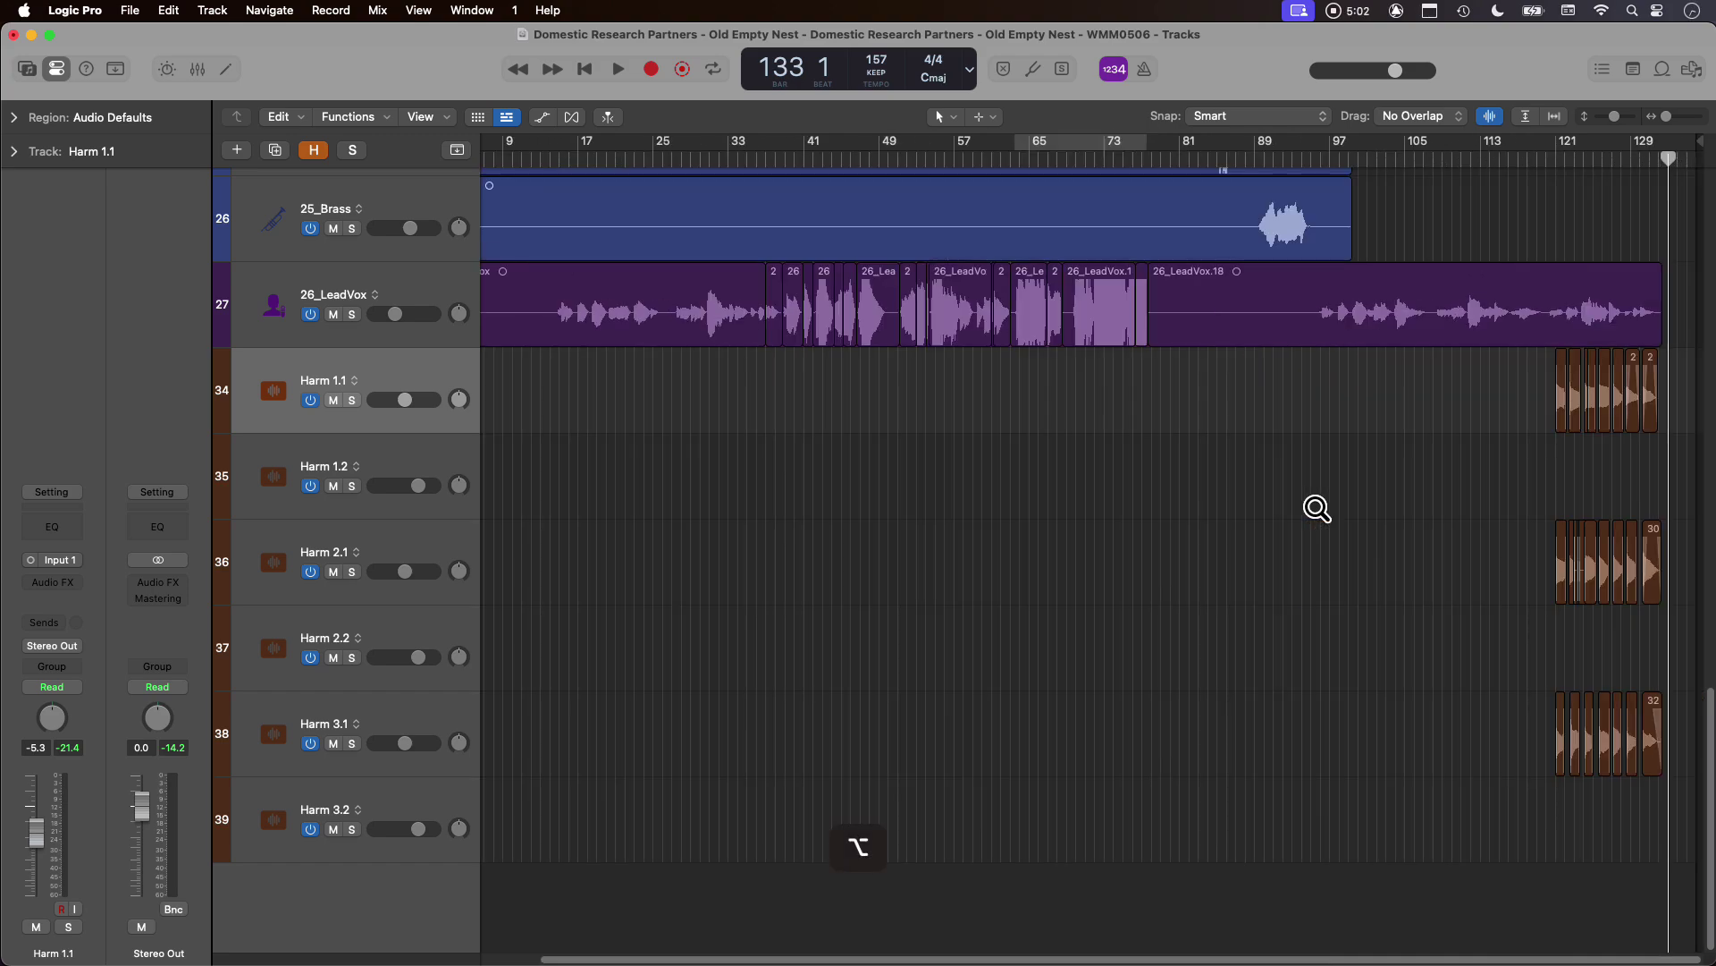
scroll(1302, 507, "left", 5)
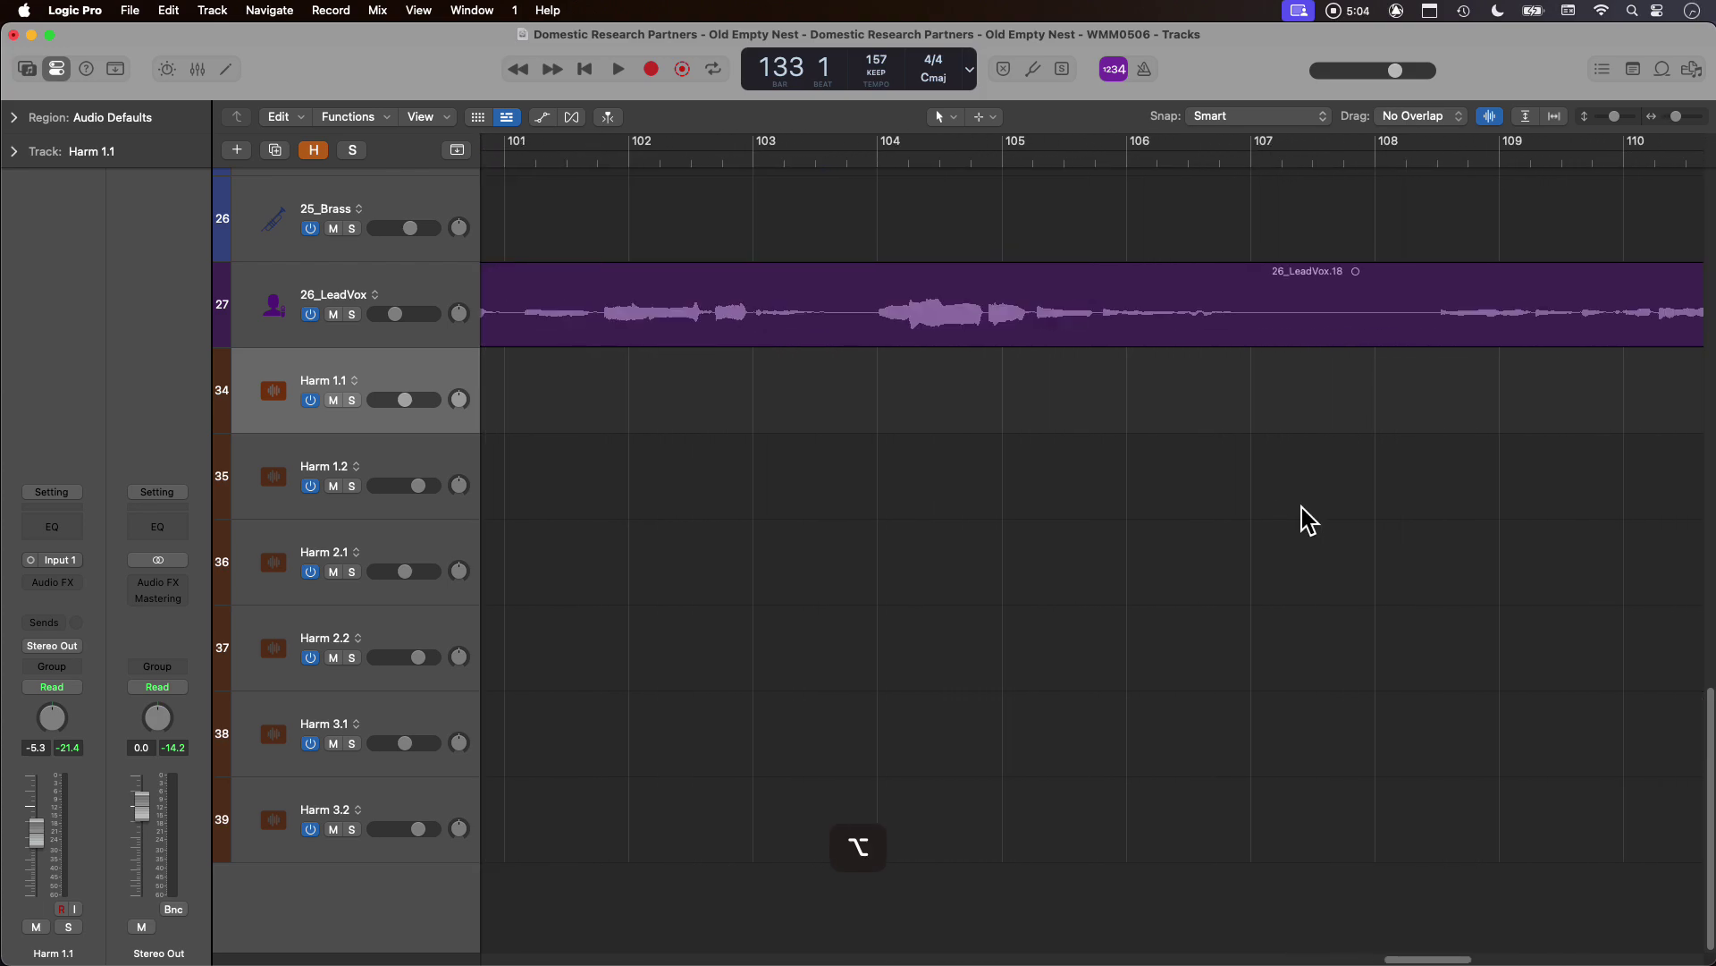
scroll(1302, 507, "down", 5)
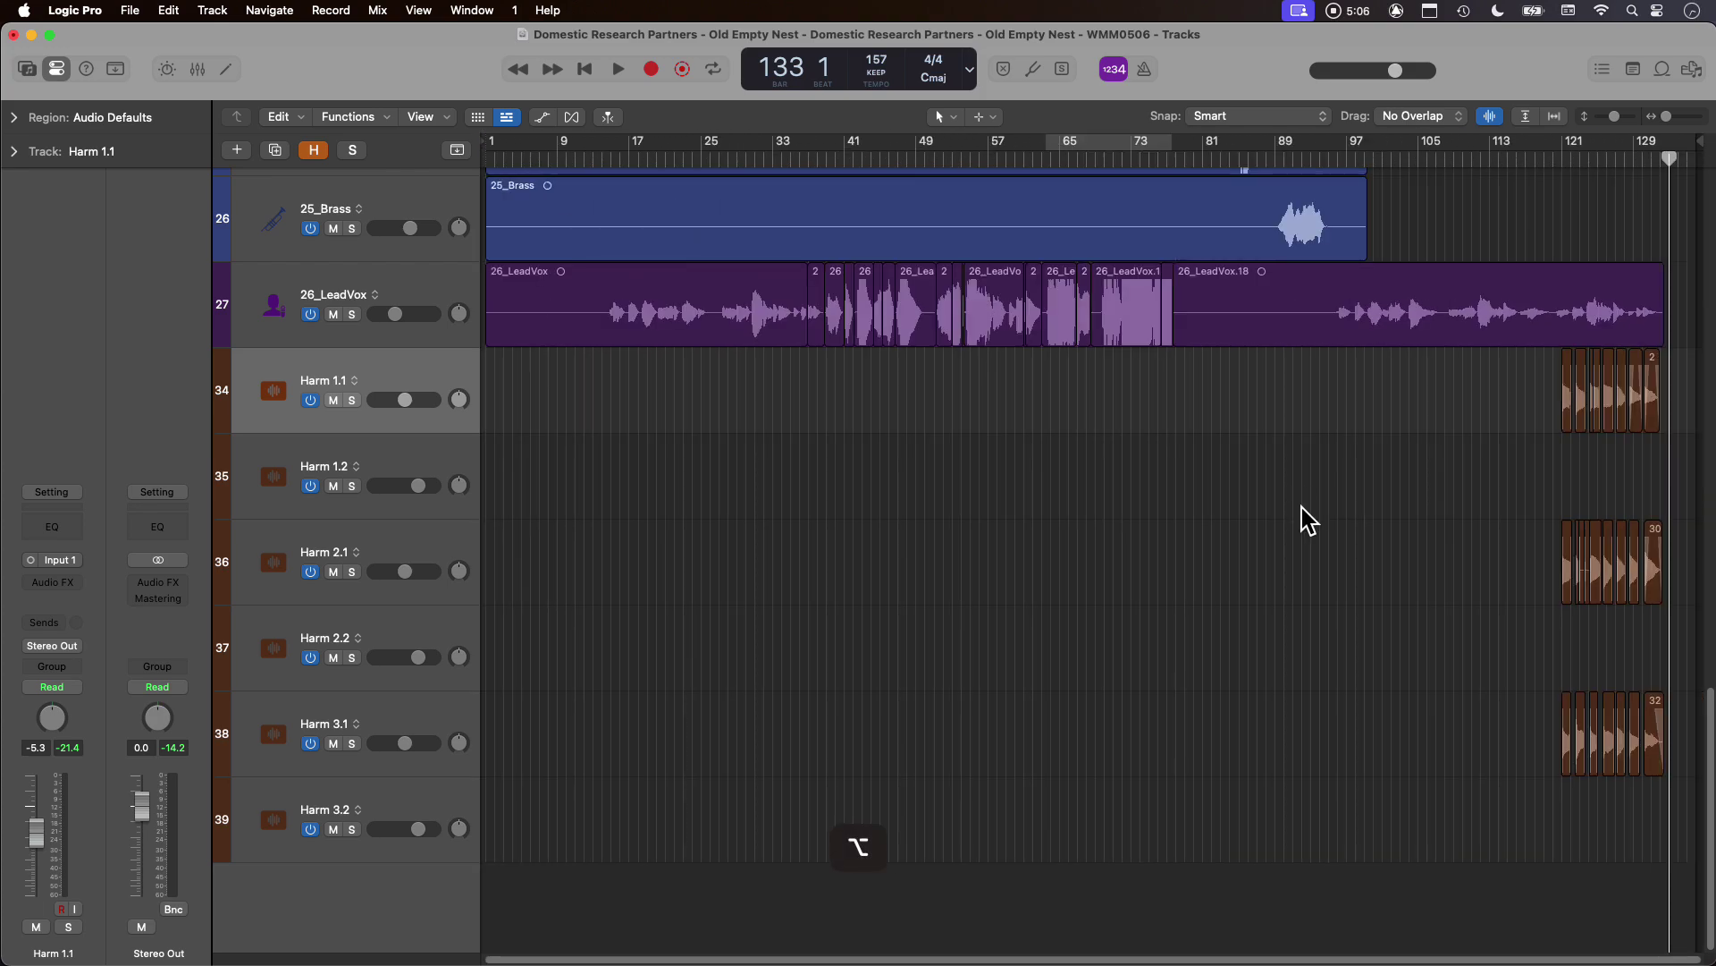
left_click_drag(1534, 382, 1686, 786)
scroll(1386, 646, "up", 1)
scroll(1387, 647, "up", 8)
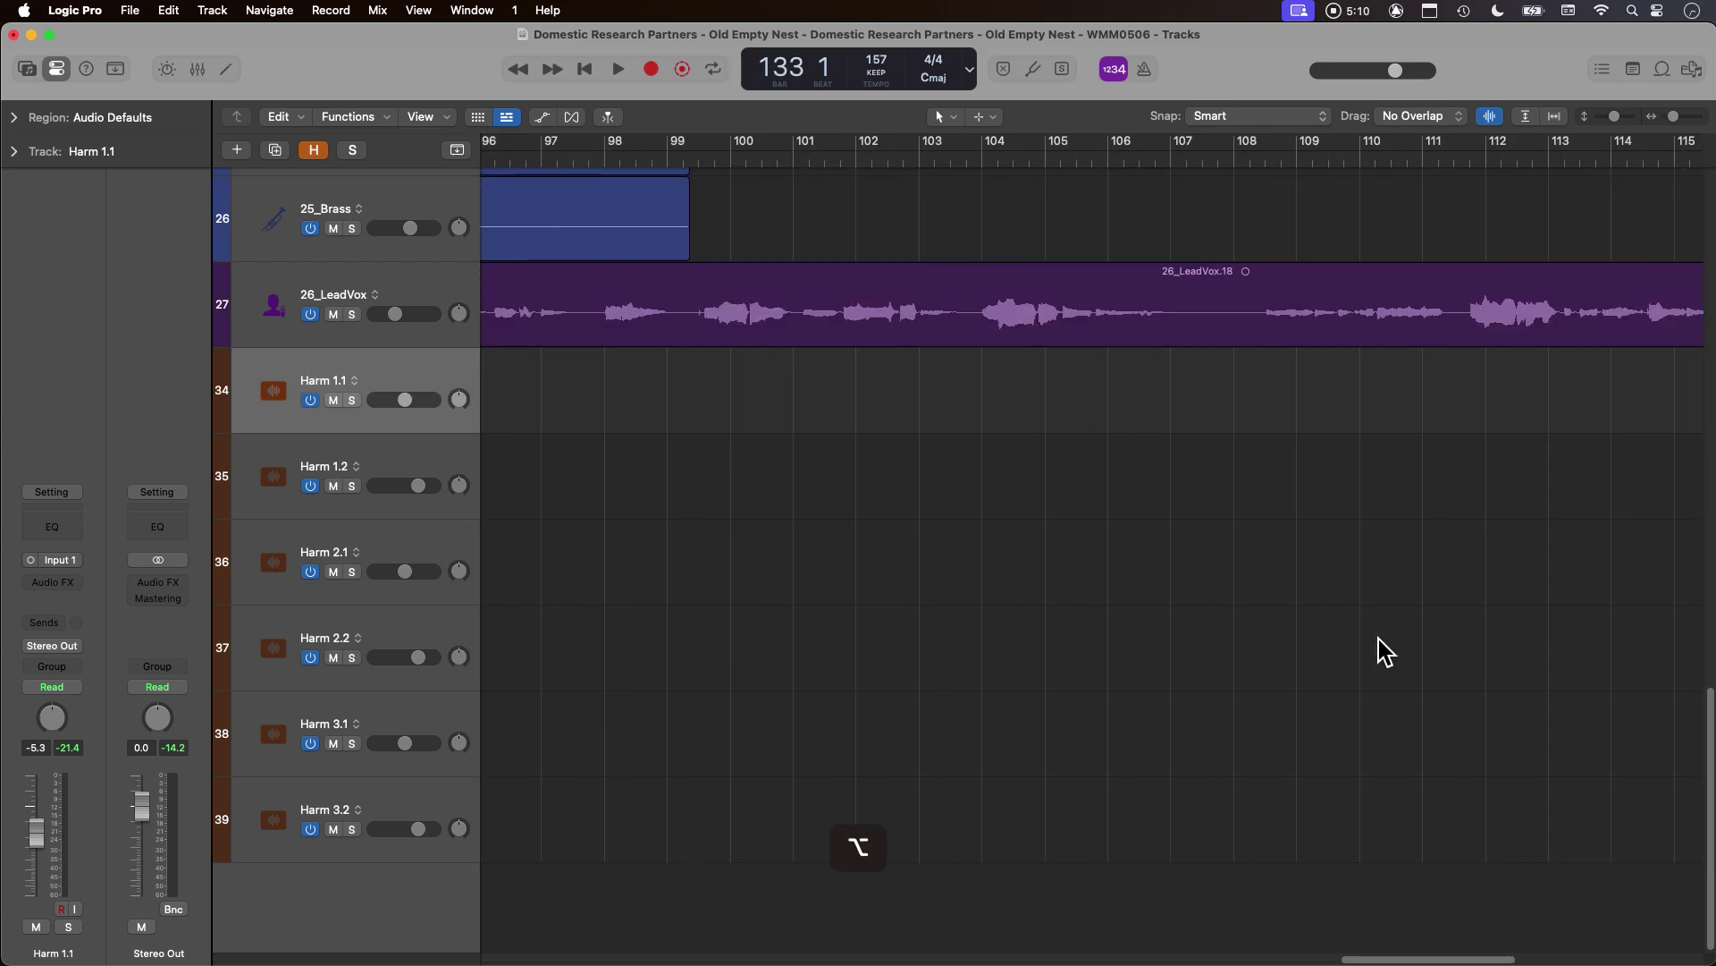
left_click(1144, 466)
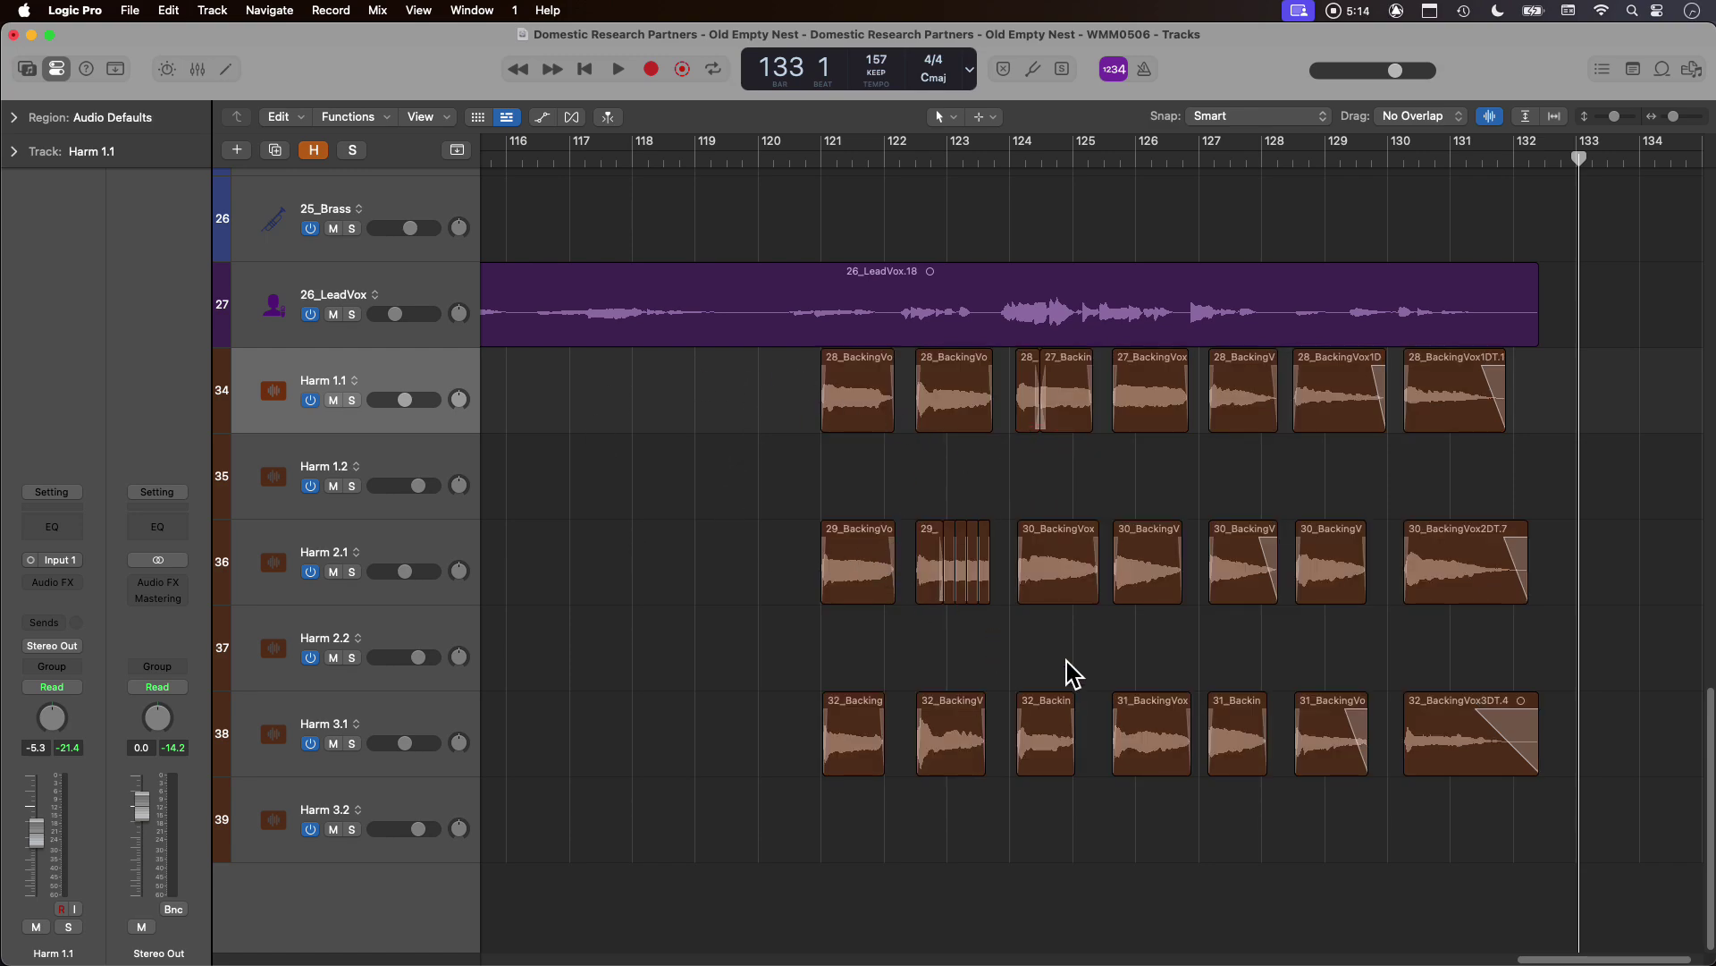
left_click_drag(782, 408, 1606, 410)
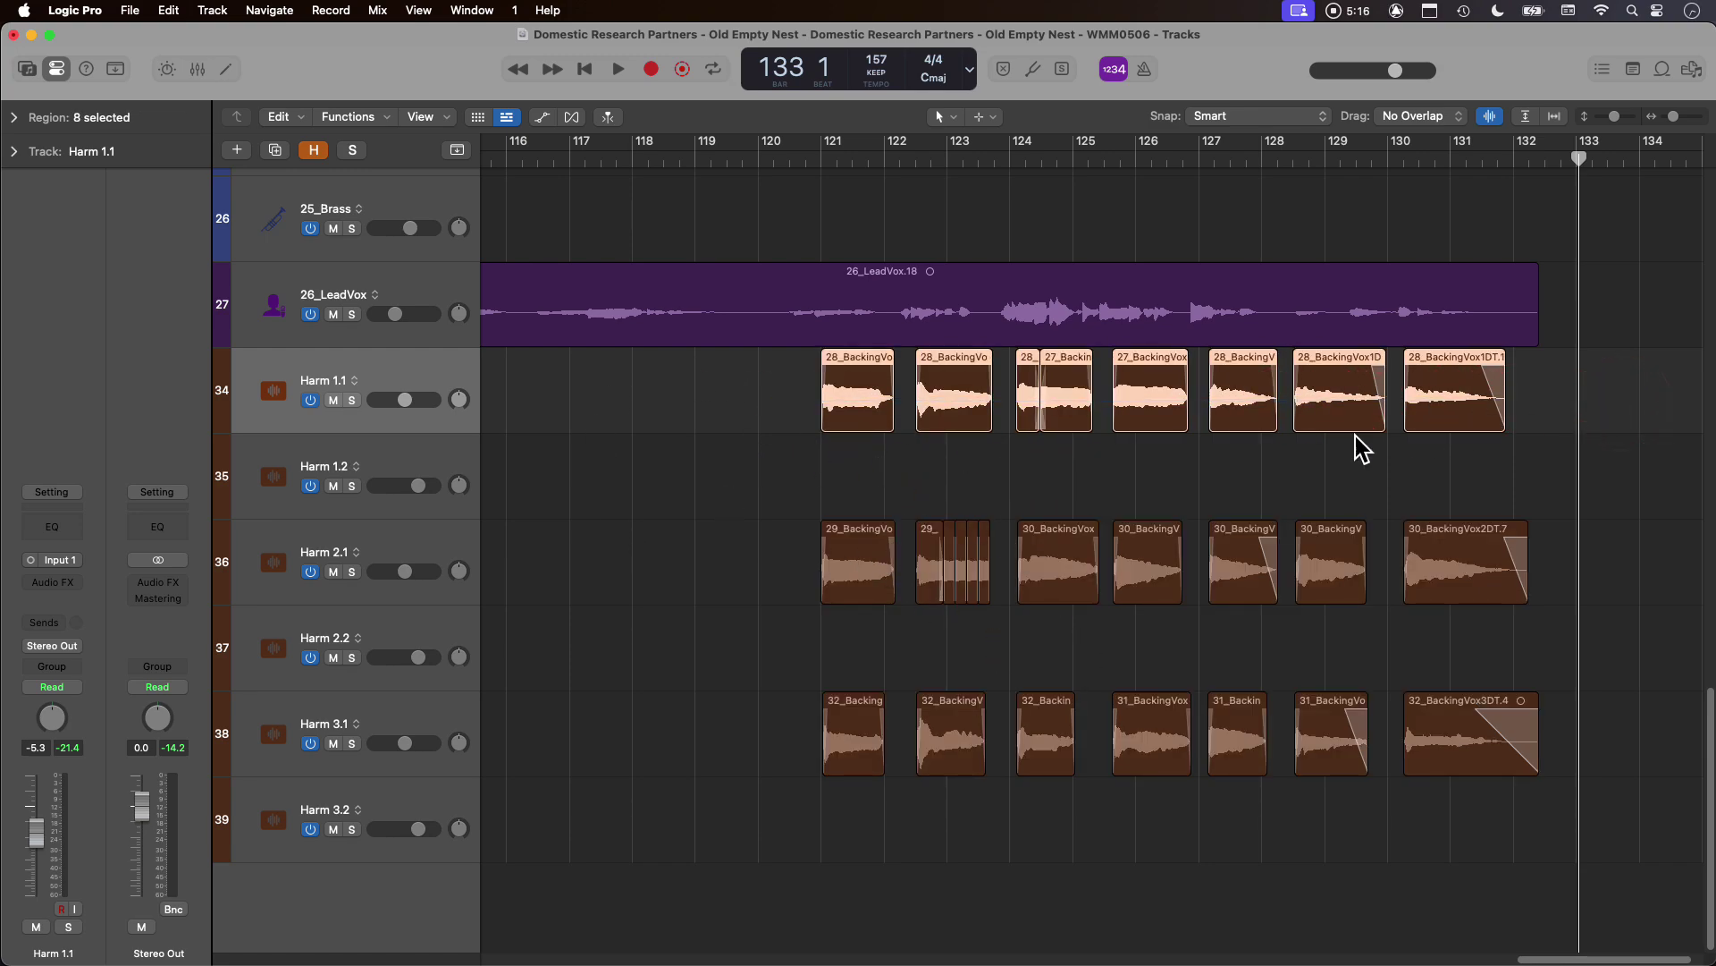
left_click(853, 472)
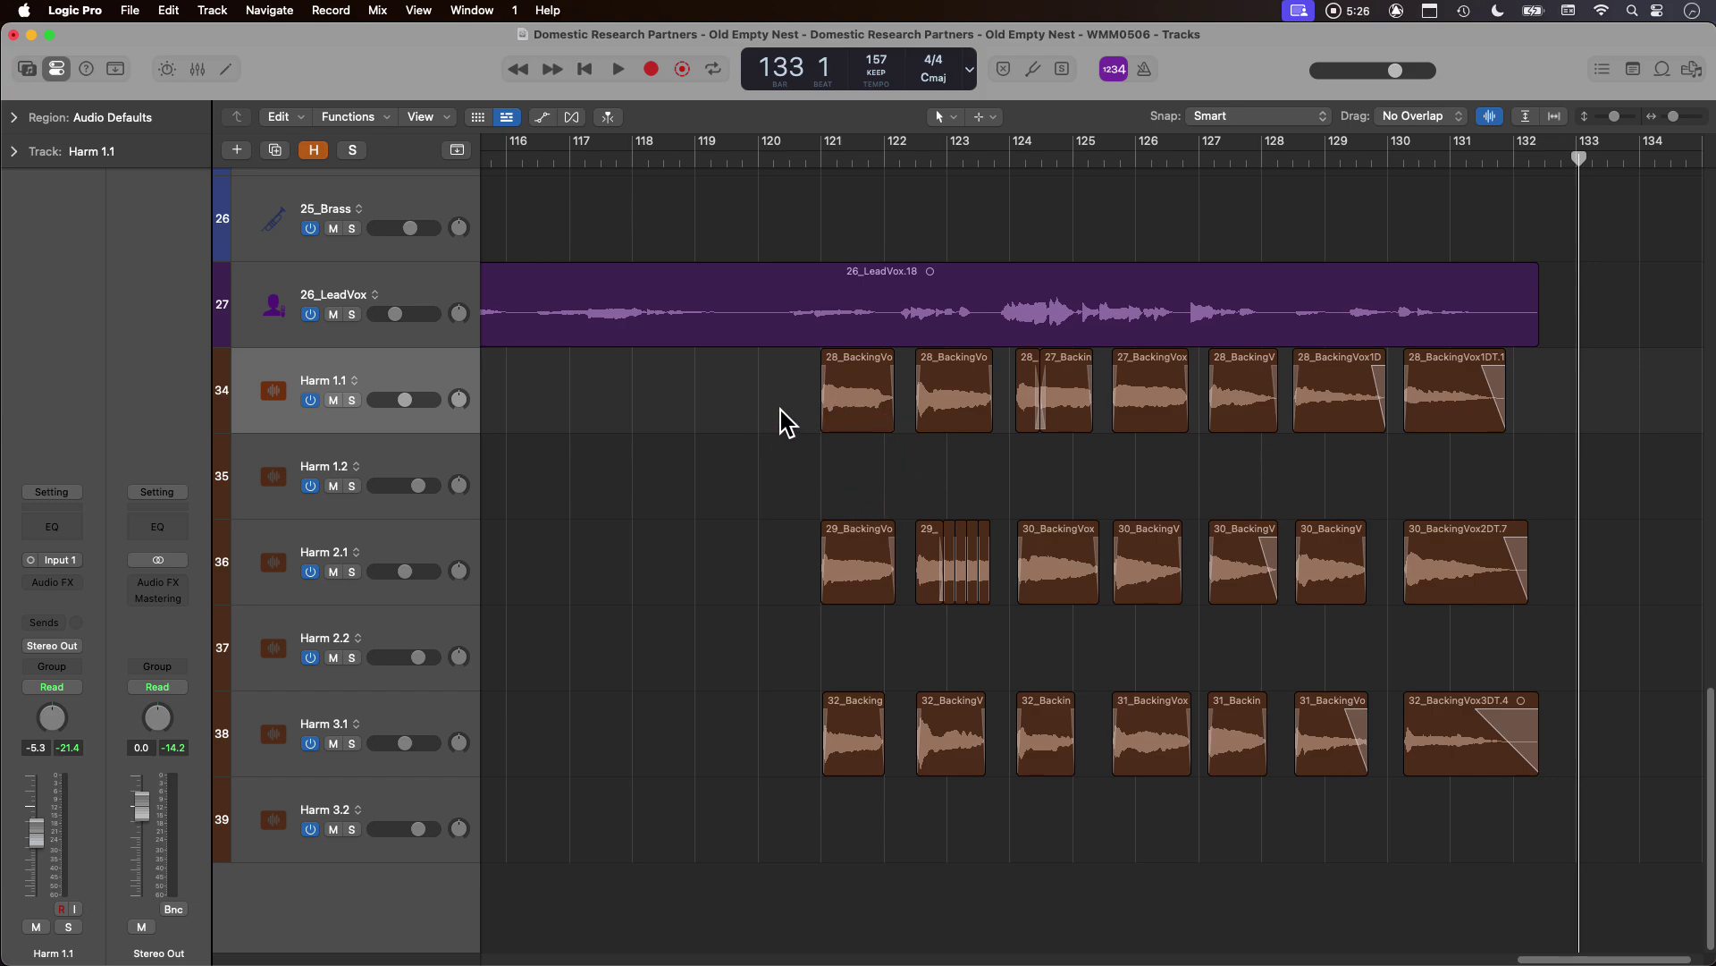
left_click_drag(895, 409, 1447, 409)
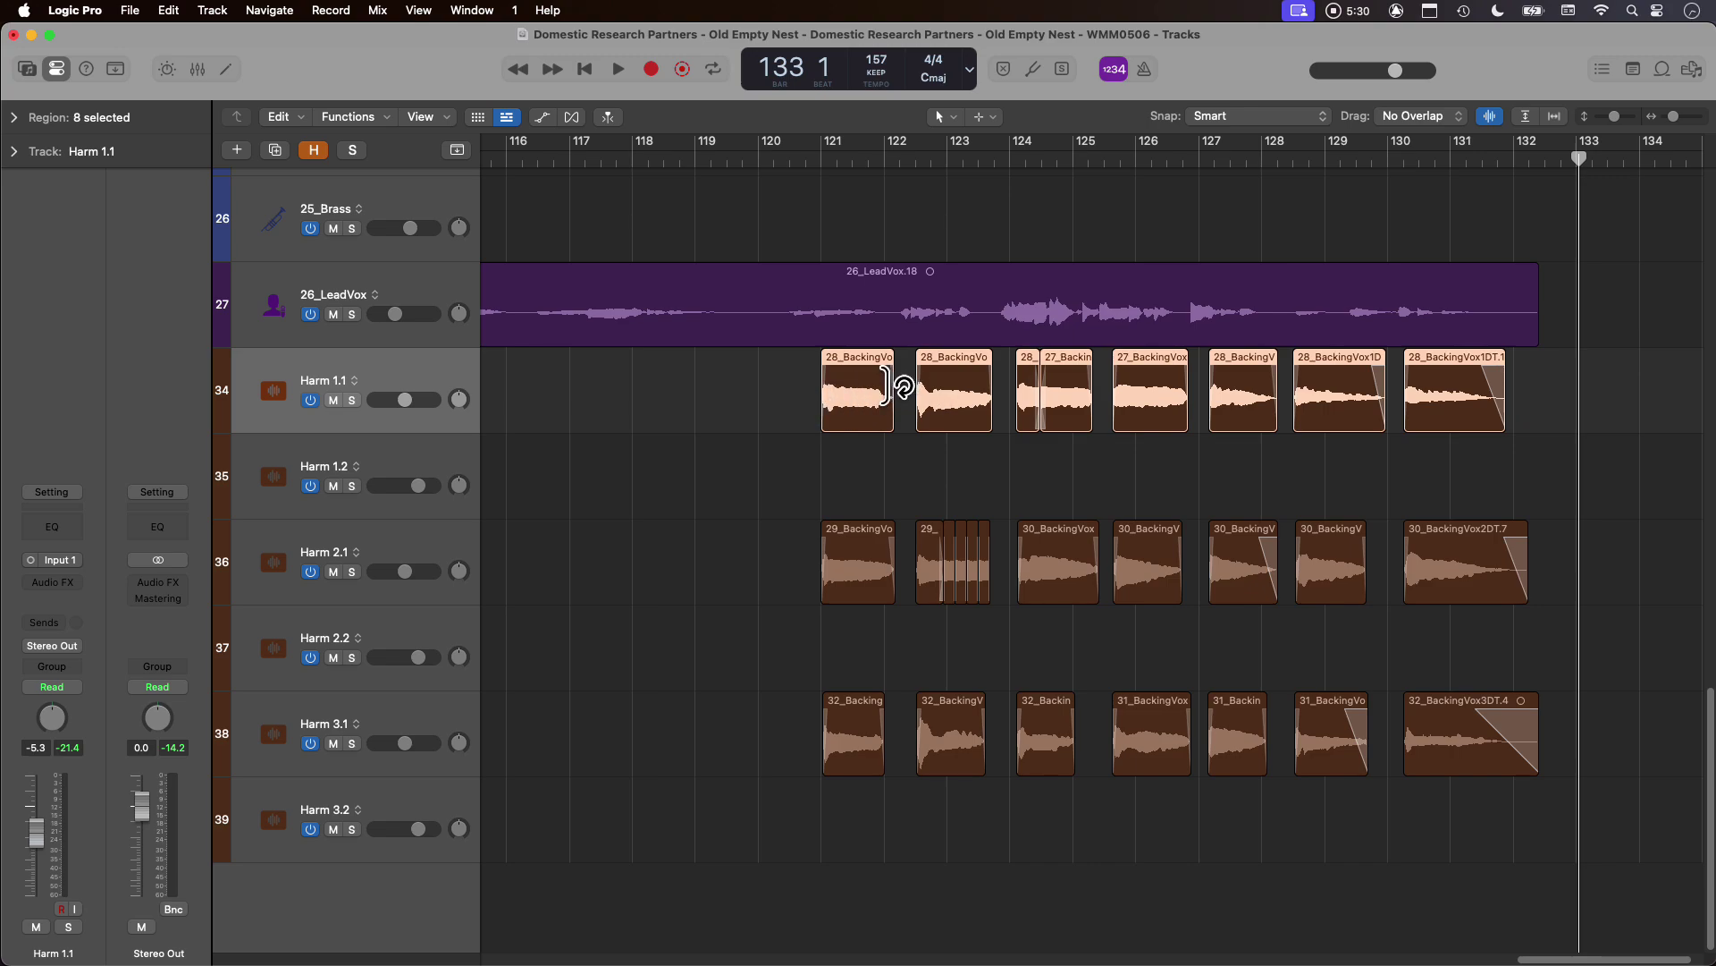
left_click(924, 463)
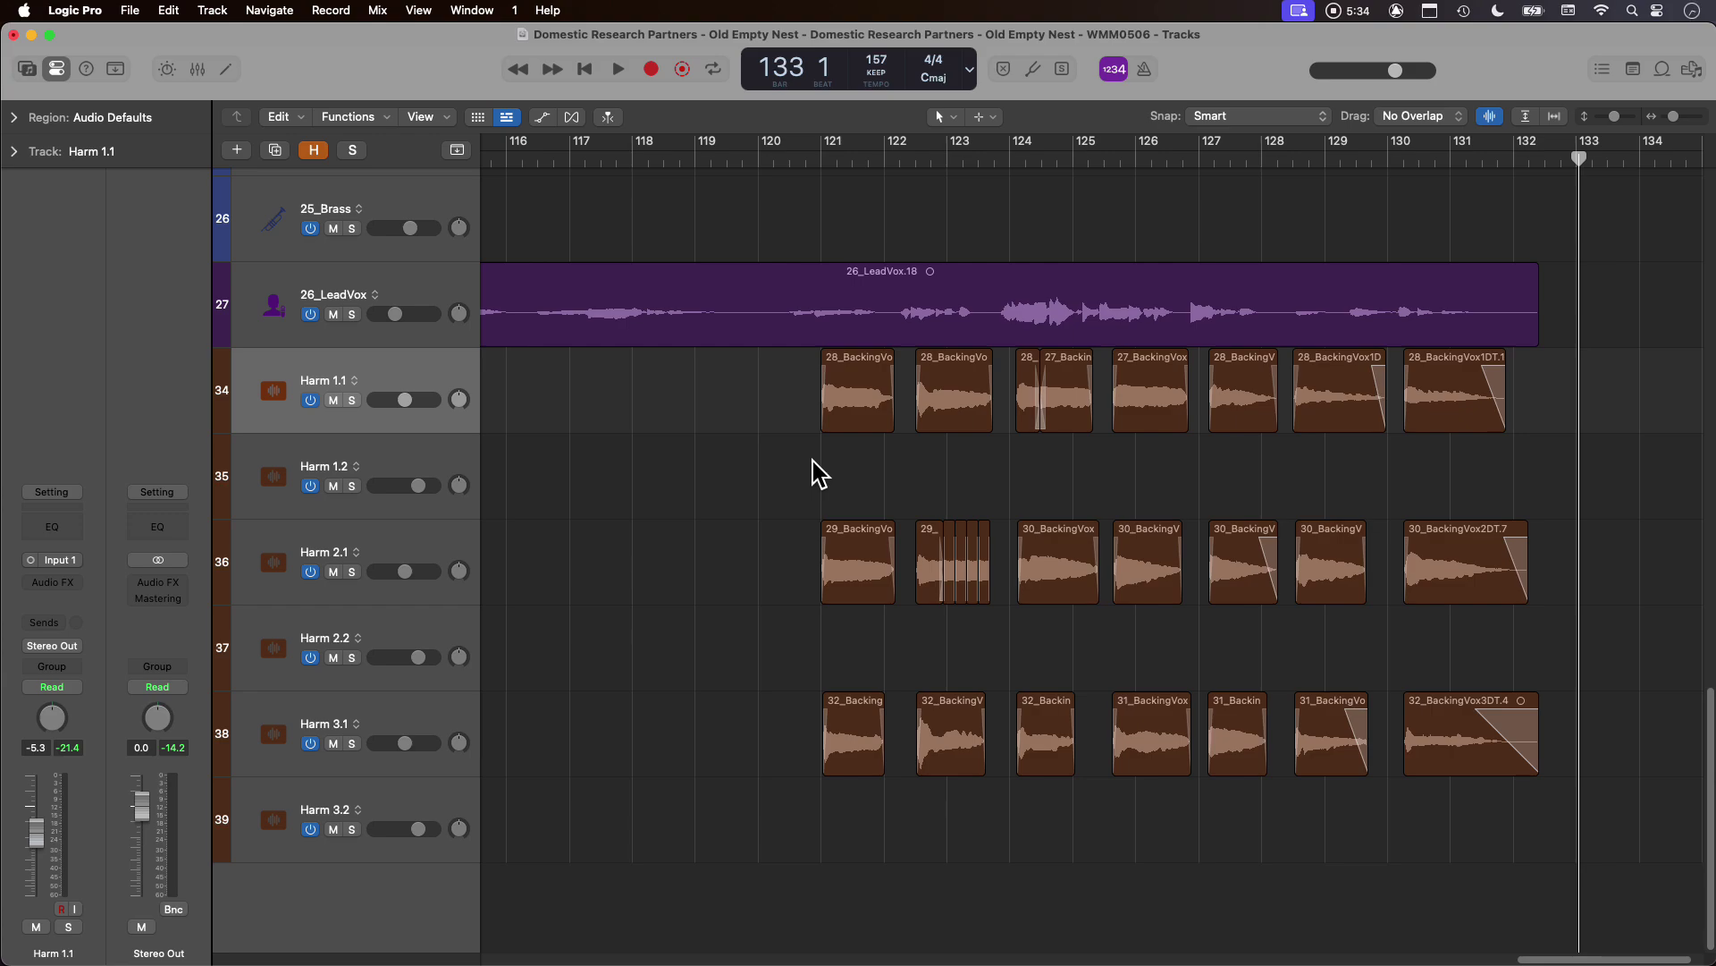
key("alt")
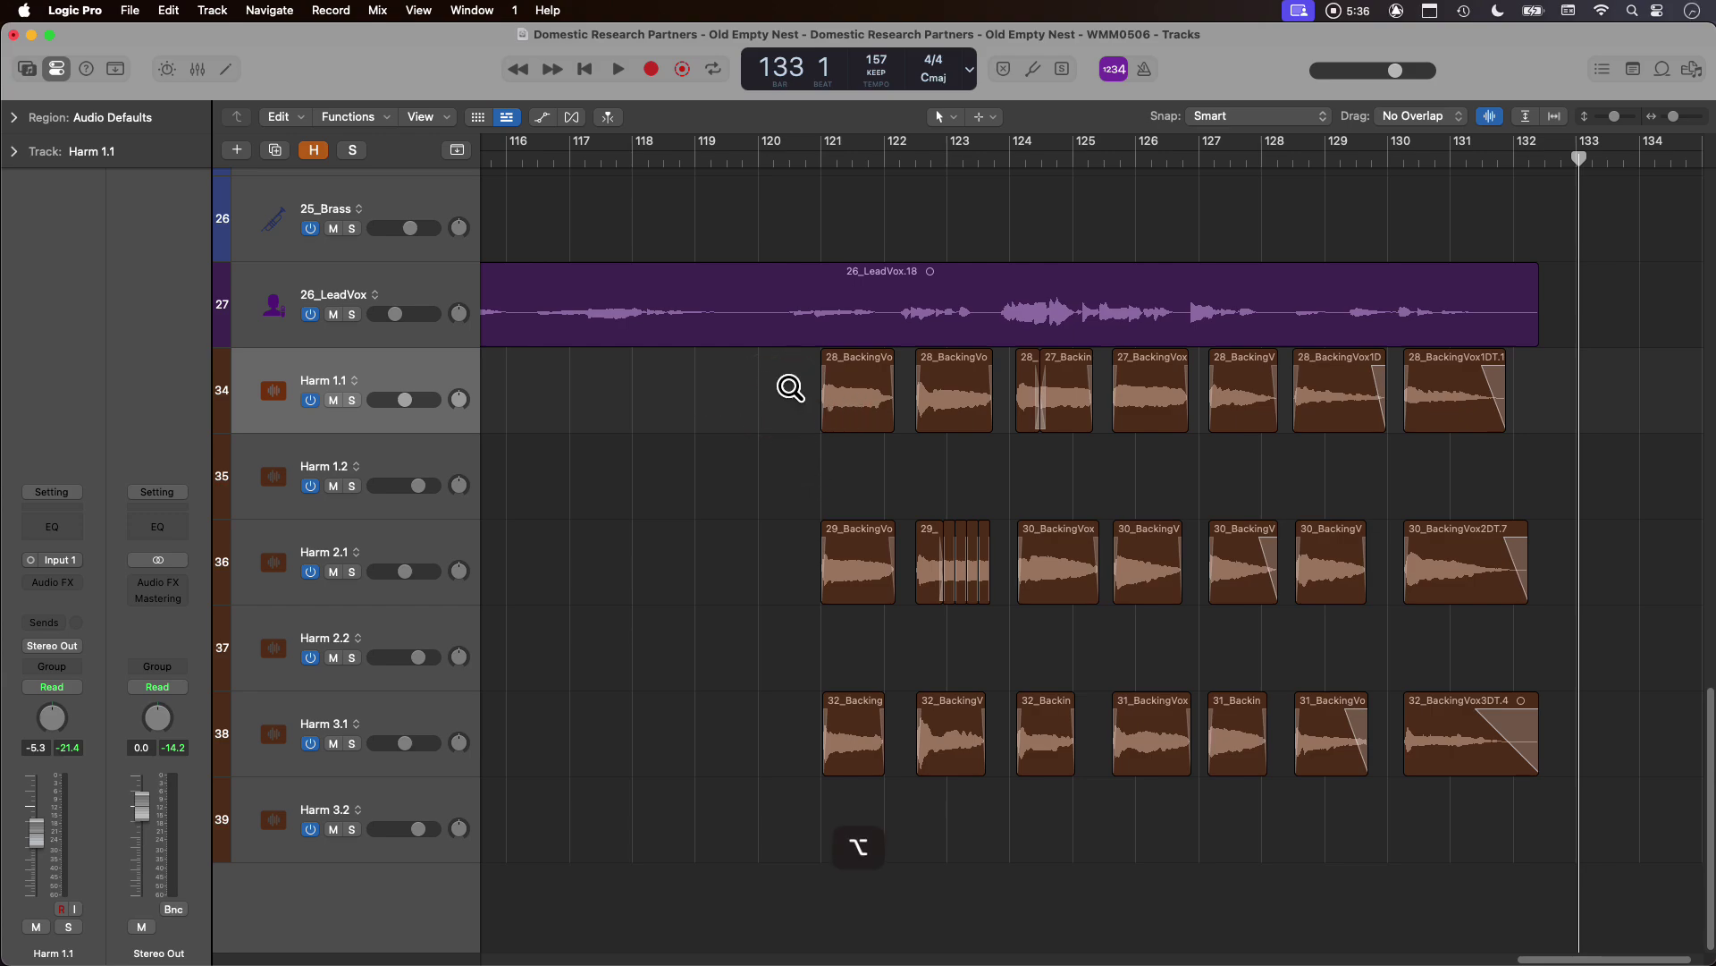
left_click_drag(767, 387, 798, 391)
left_click(801, 396, "alt")
left_click(804, 399, "alt")
left_click(808, 400, "alt")
scroll(806, 402, "right", 10)
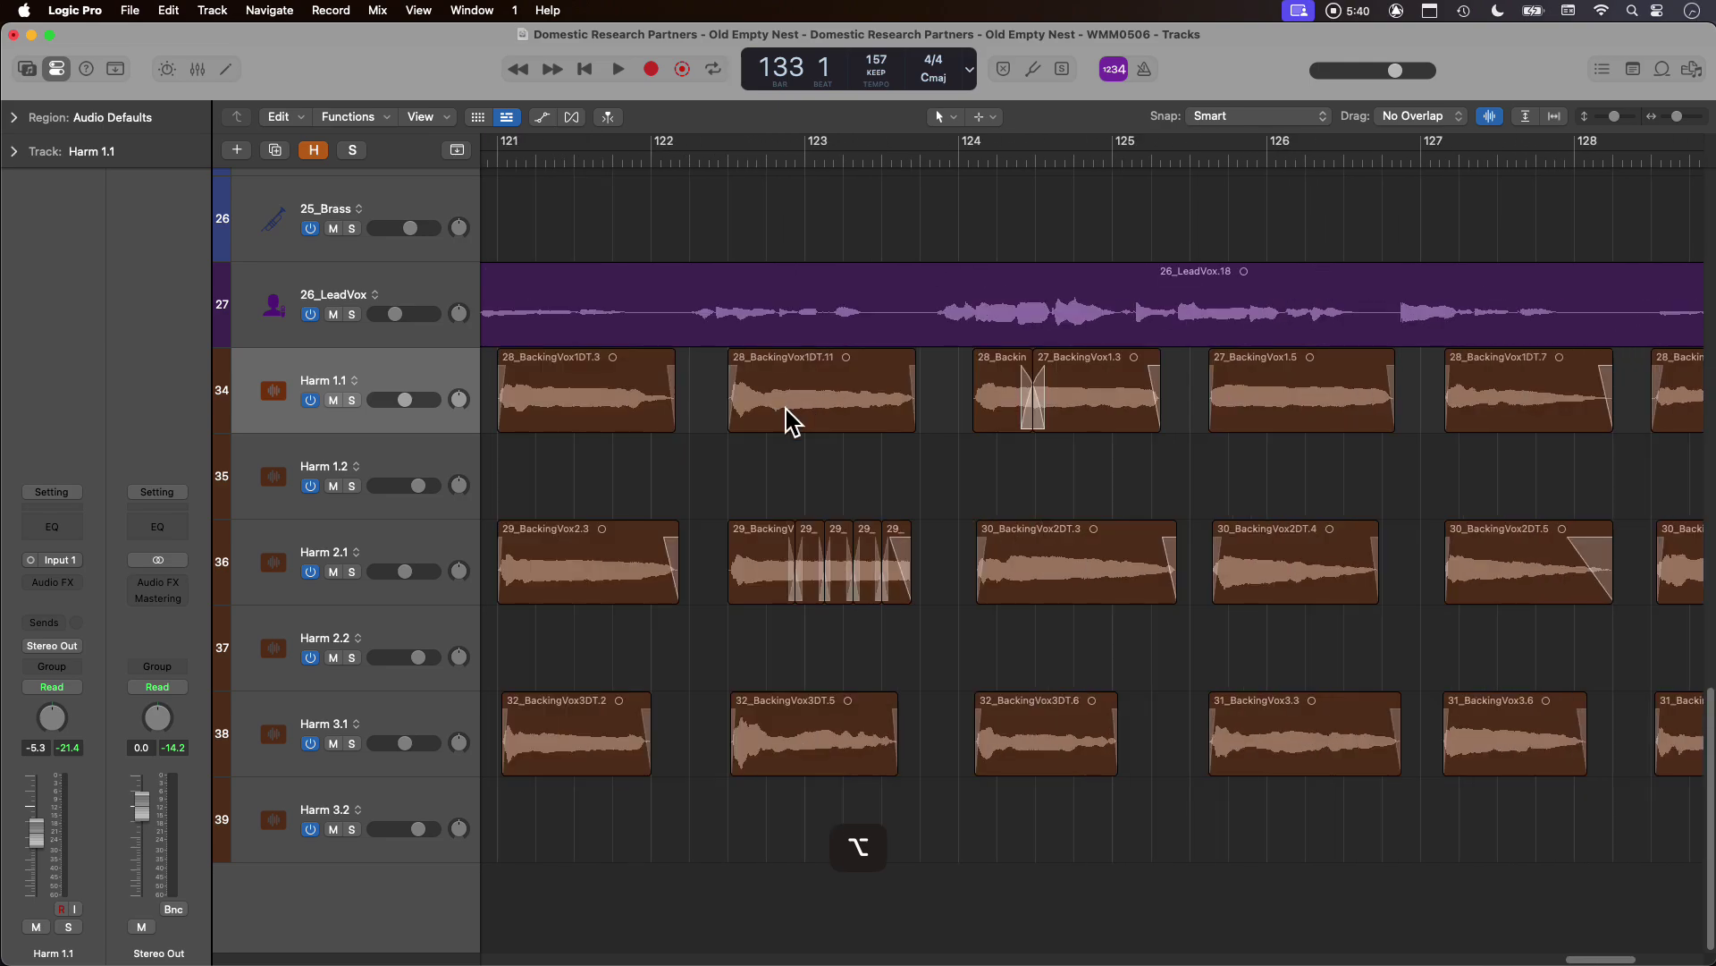
Solo Harm 1.1 and copy all eight of its regions onto Harm 1.2 at the same bar positions.
left_click(786, 409, "alt")
key("s")
left_click_drag(582, 386, 1483, 388)
left_click(1621, 383)
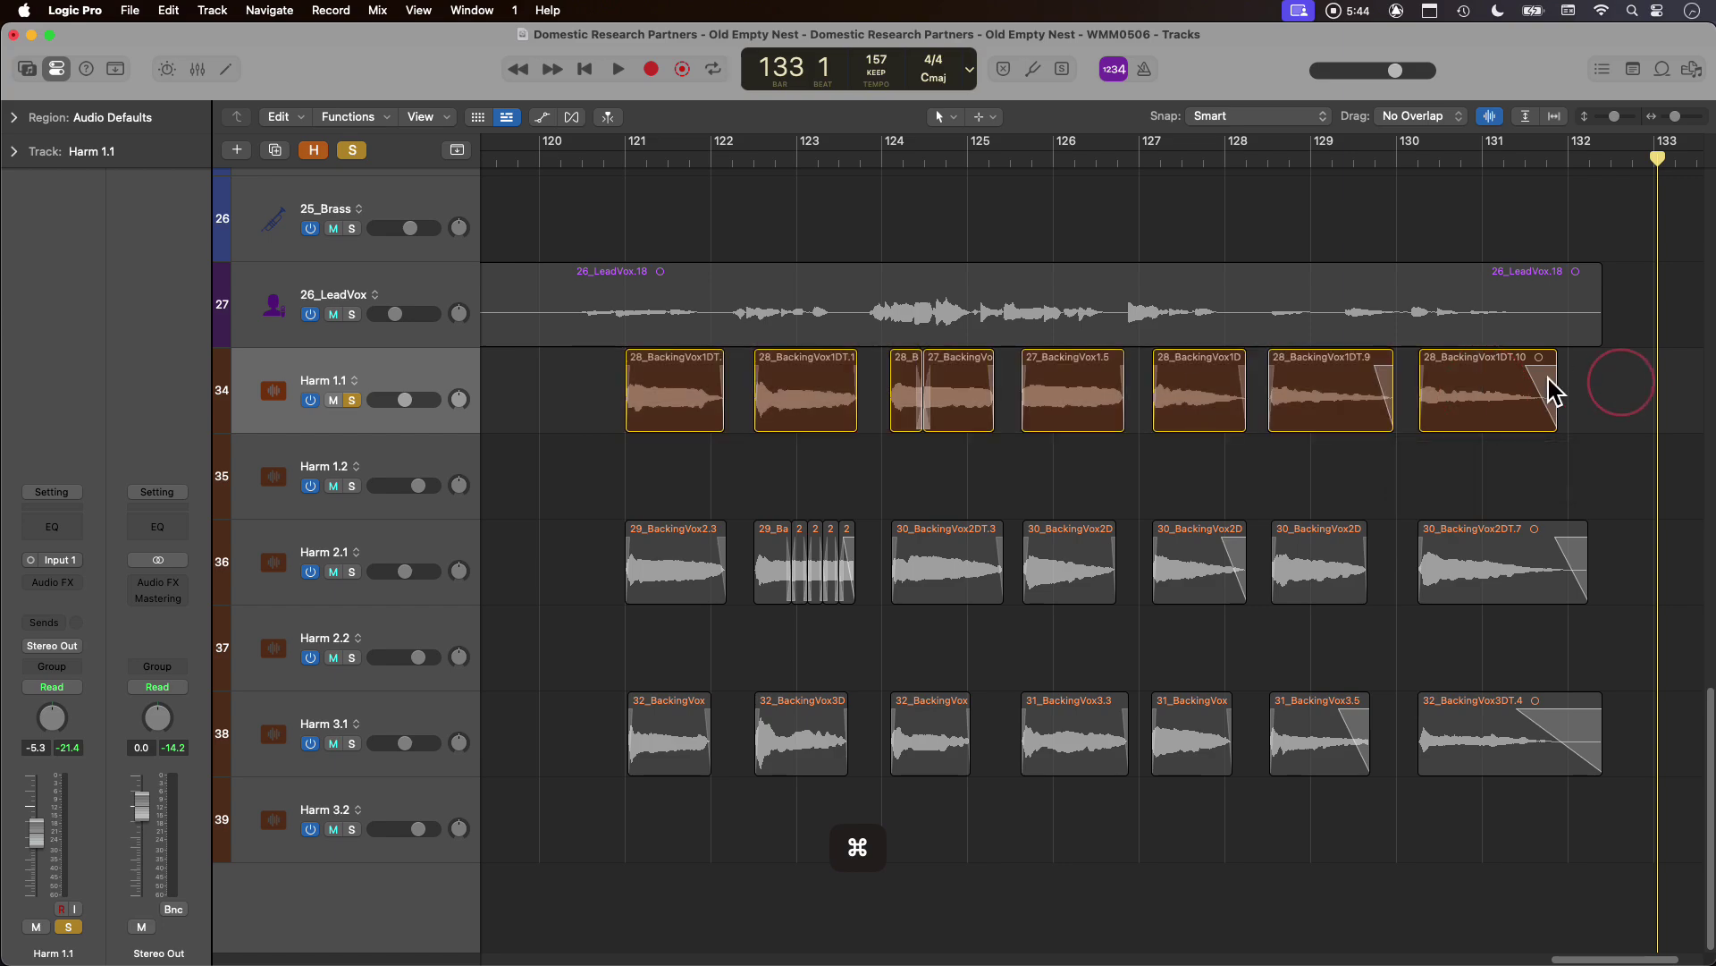
left_click_drag(558, 362, 1618, 432)
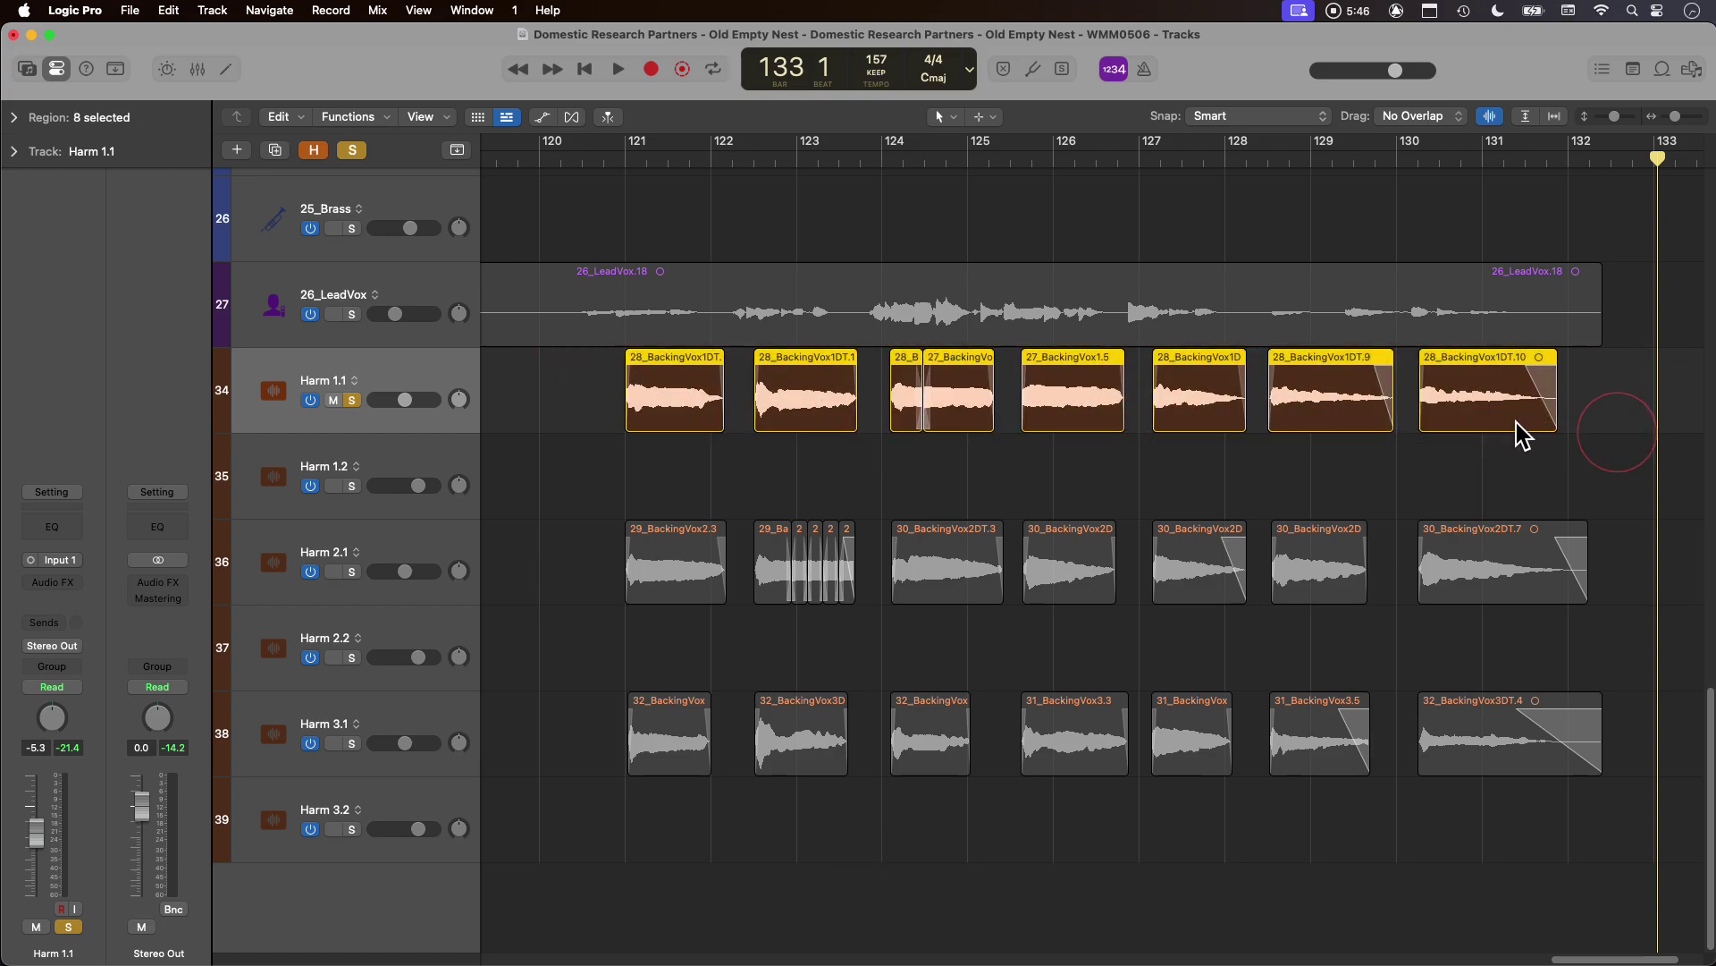
left_click_drag(652, 407, 658, 469)
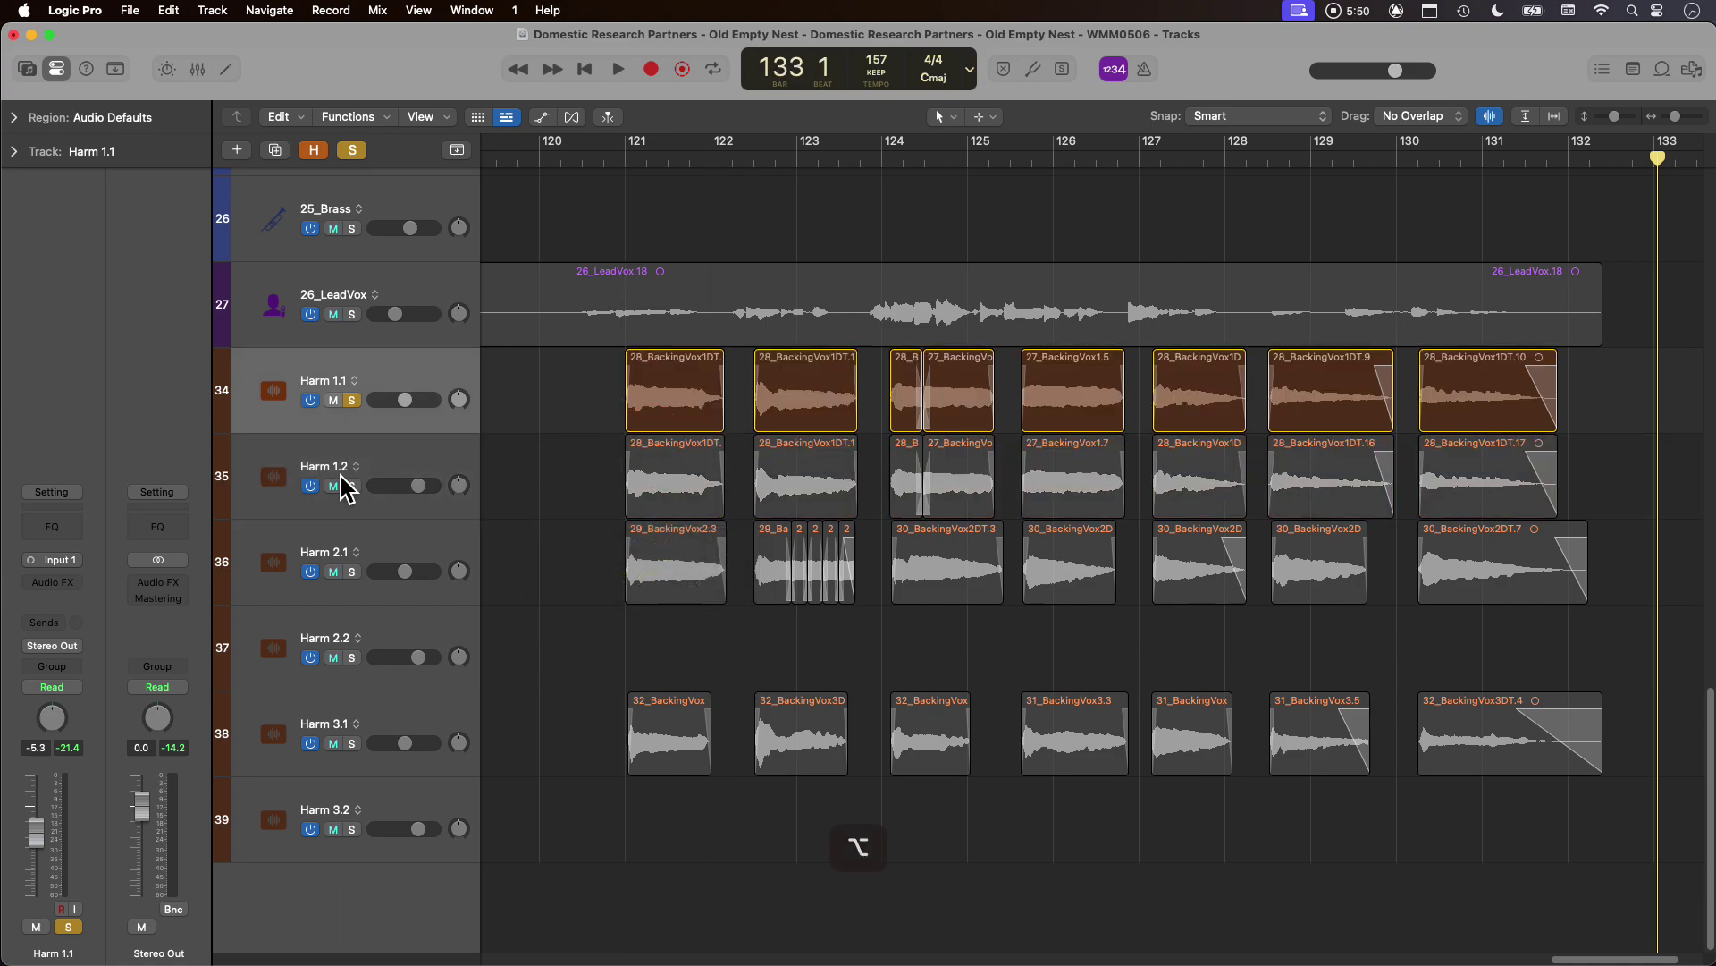
Insert a mono Sample Delay on Harm 1.2 and solo Harm 1.1 together with it.
left_click(417, 456)
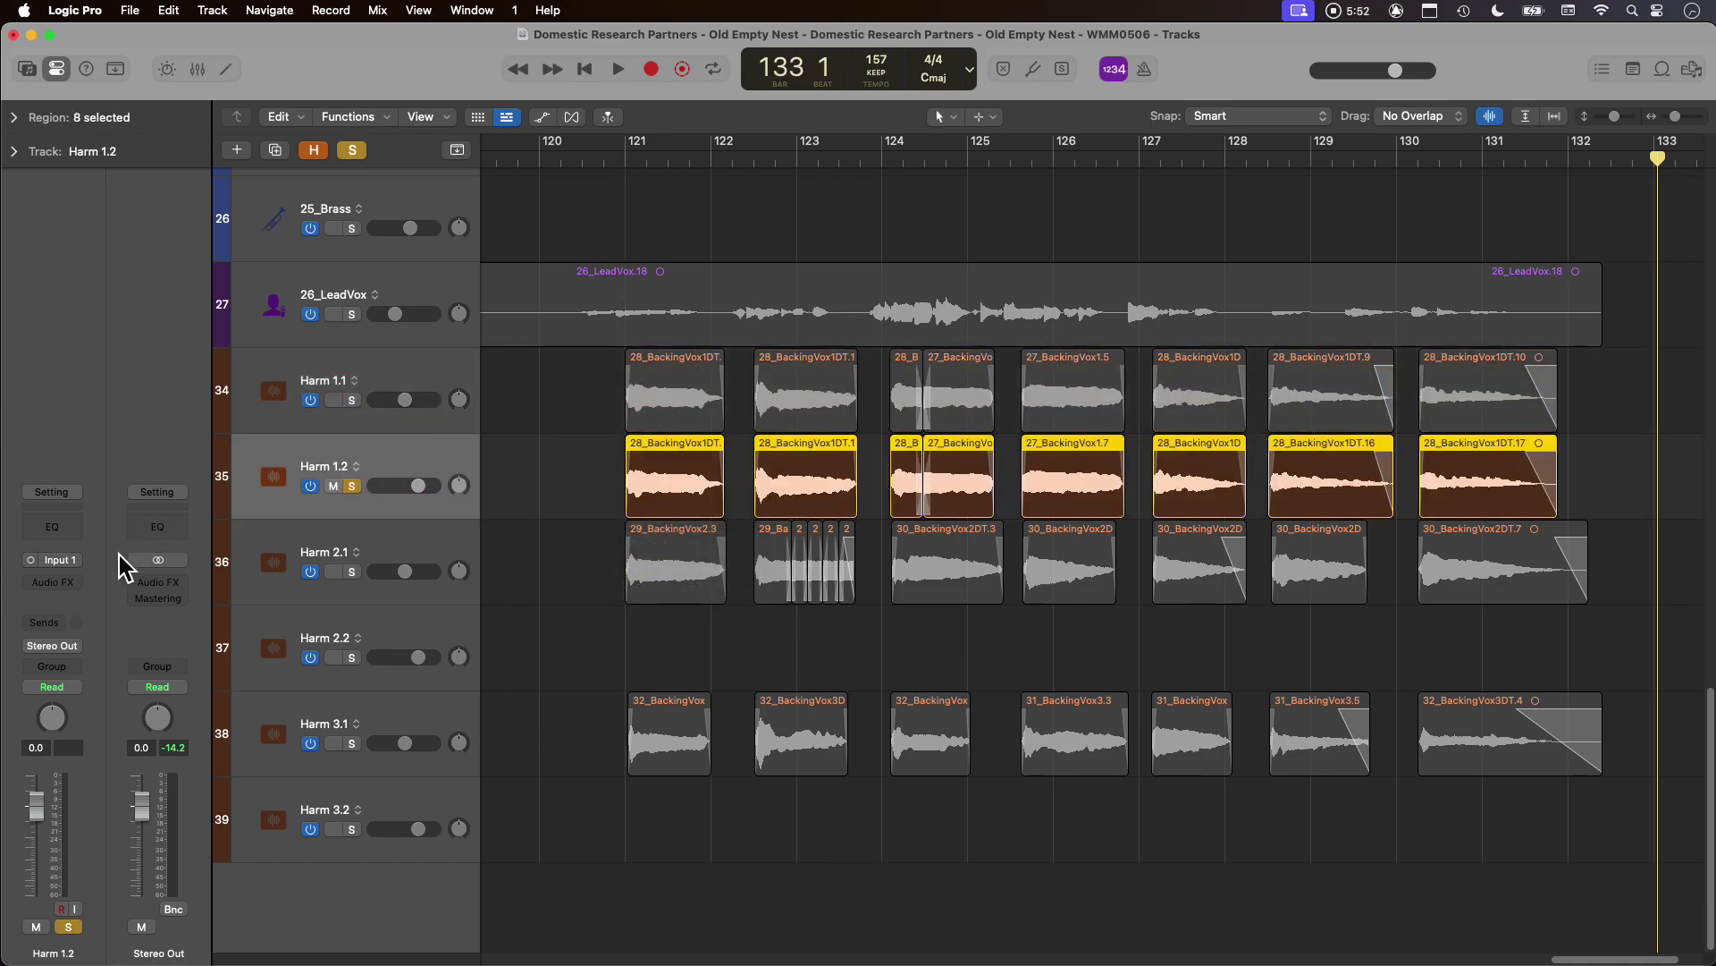
left_click(75, 581)
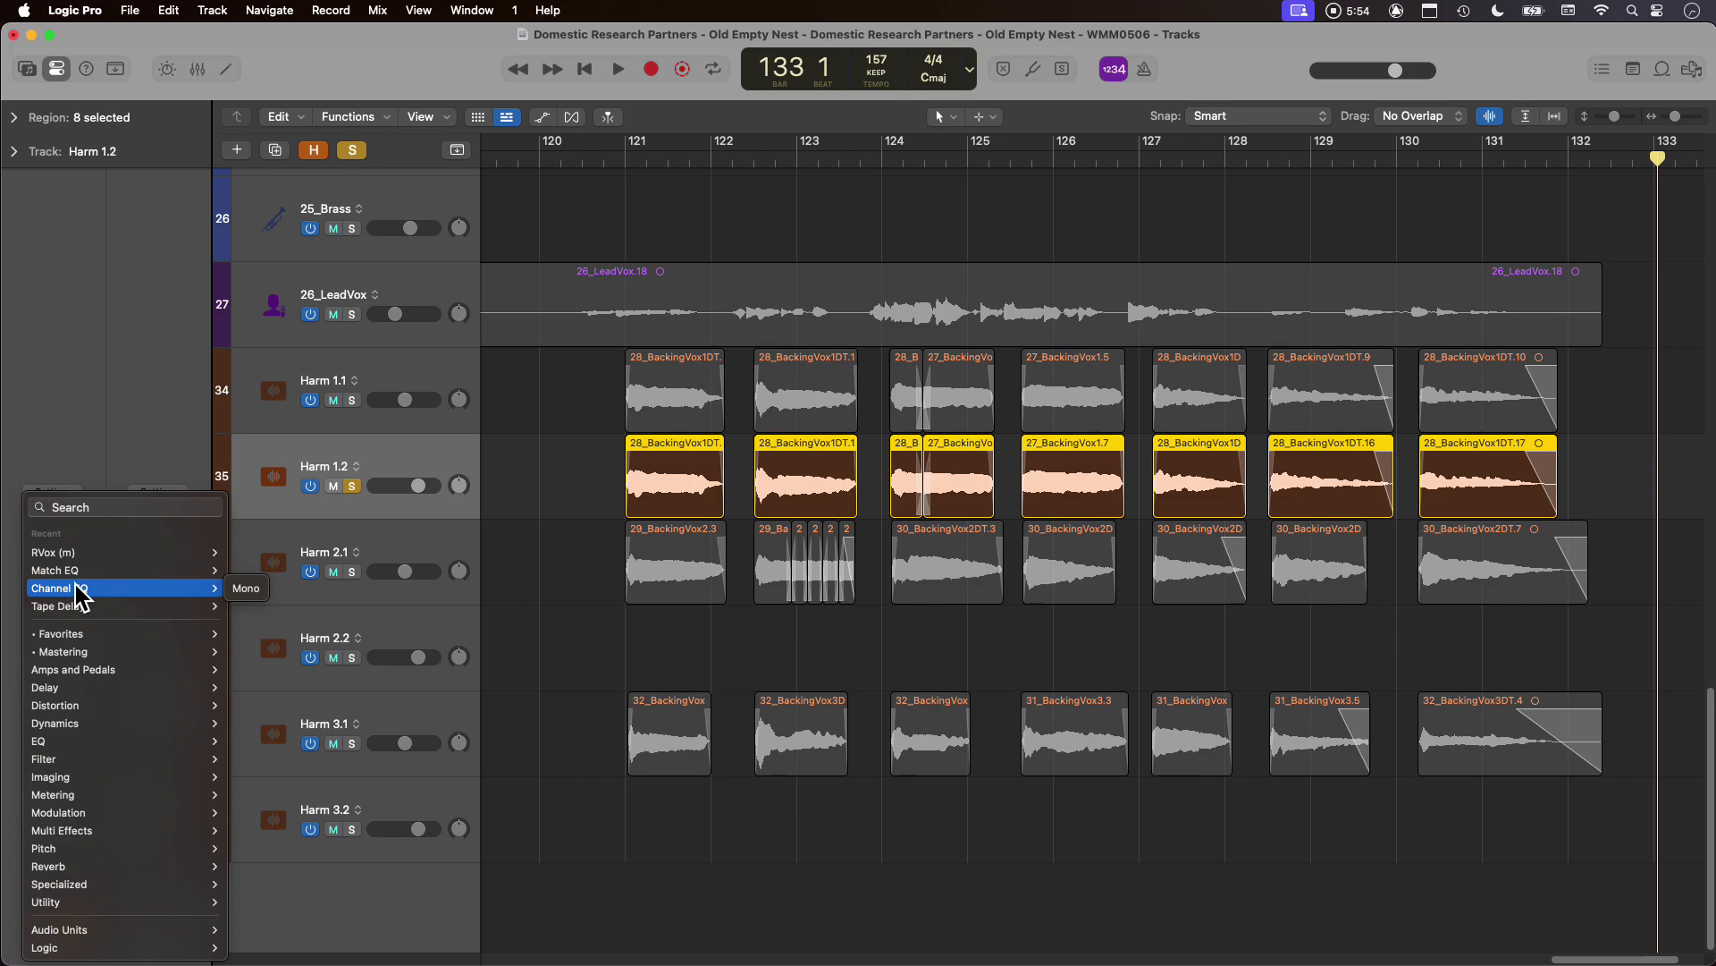
mouse_move(117, 690)
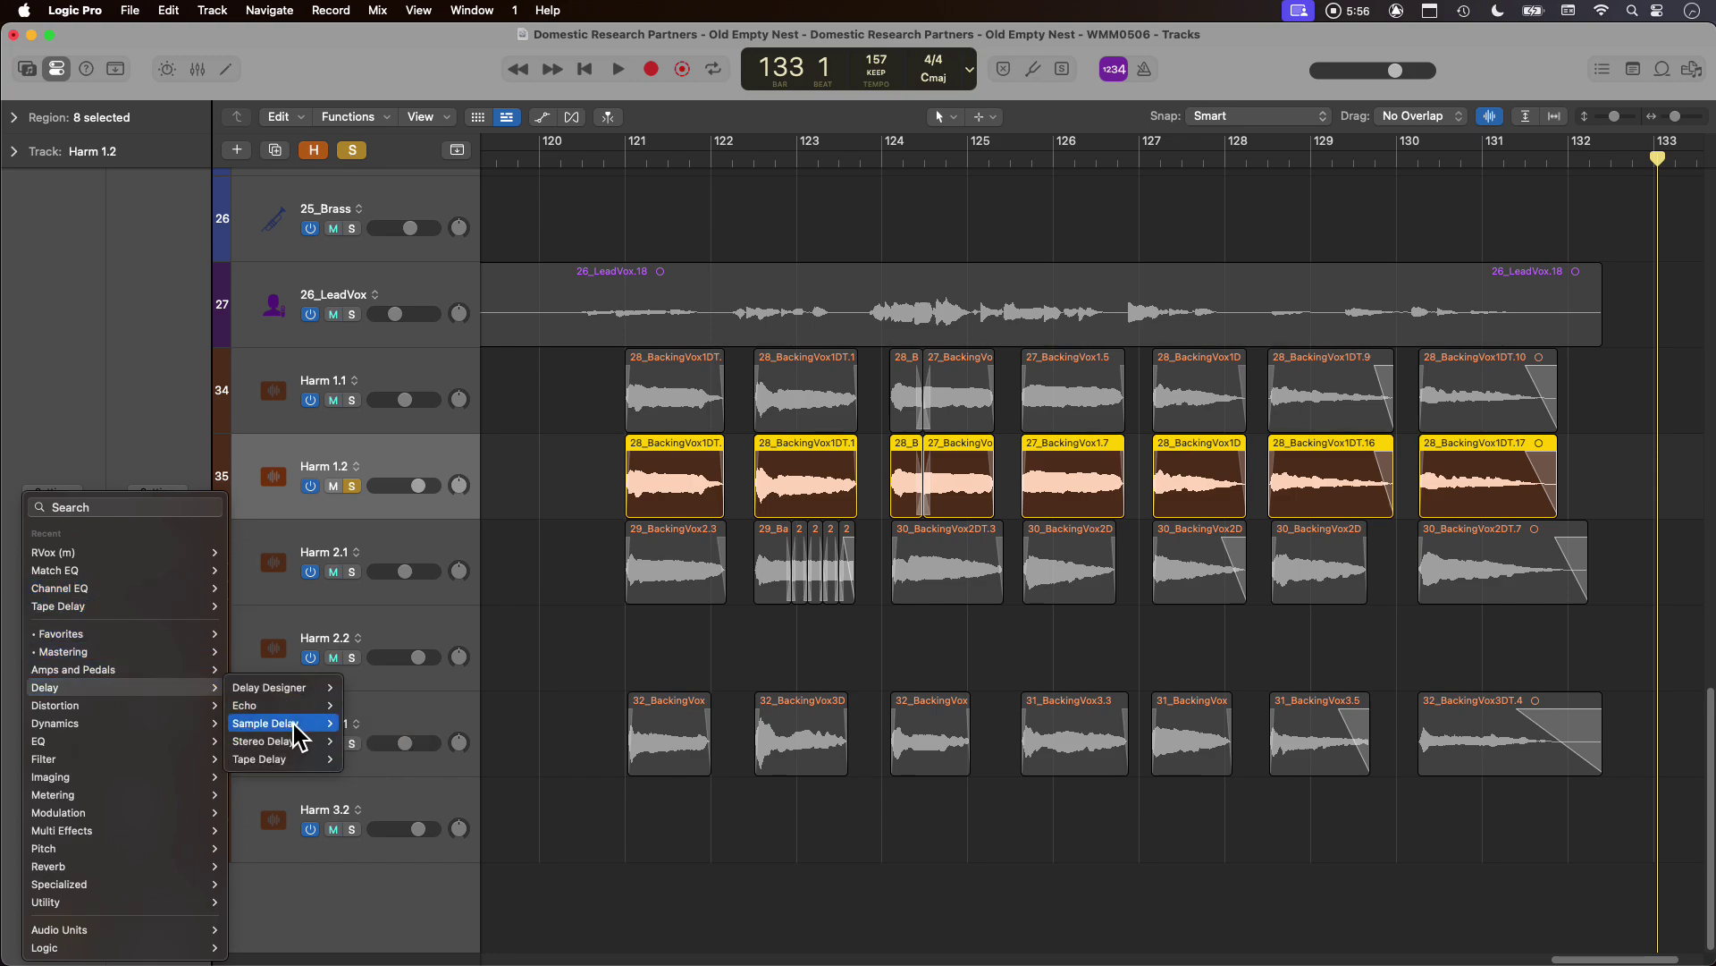
mouse_move(295, 722)
left_click(363, 726)
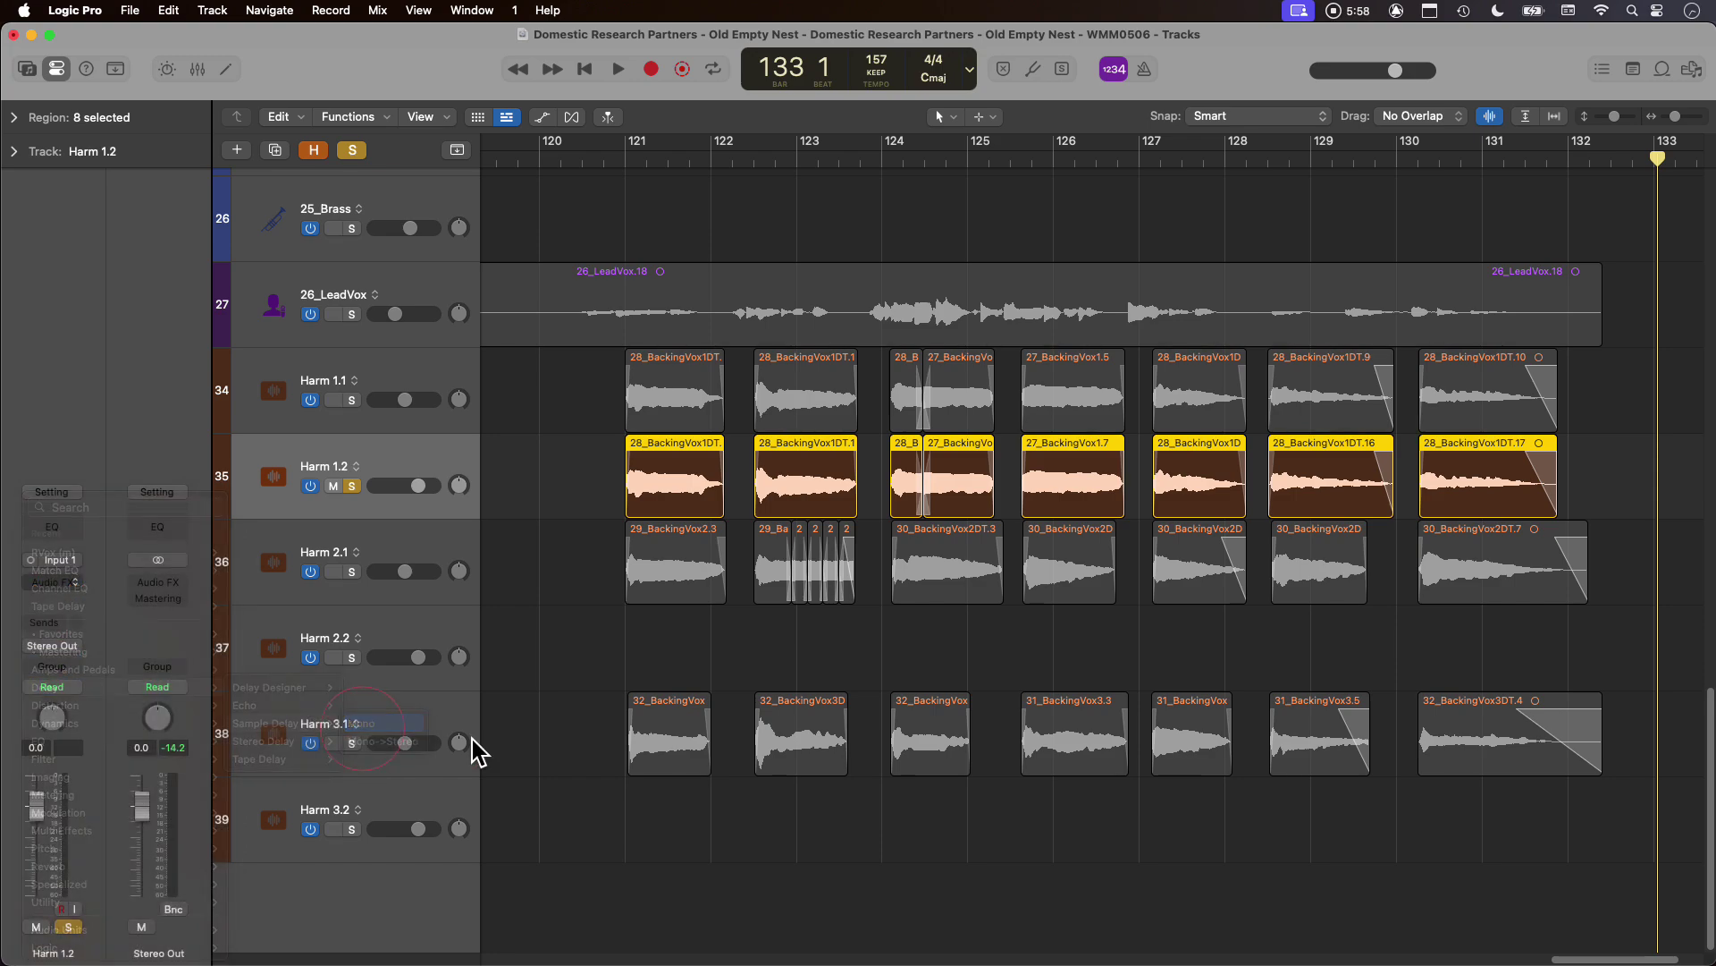
left_click_drag(710, 258, 853, 514)
left_click(794, 540)
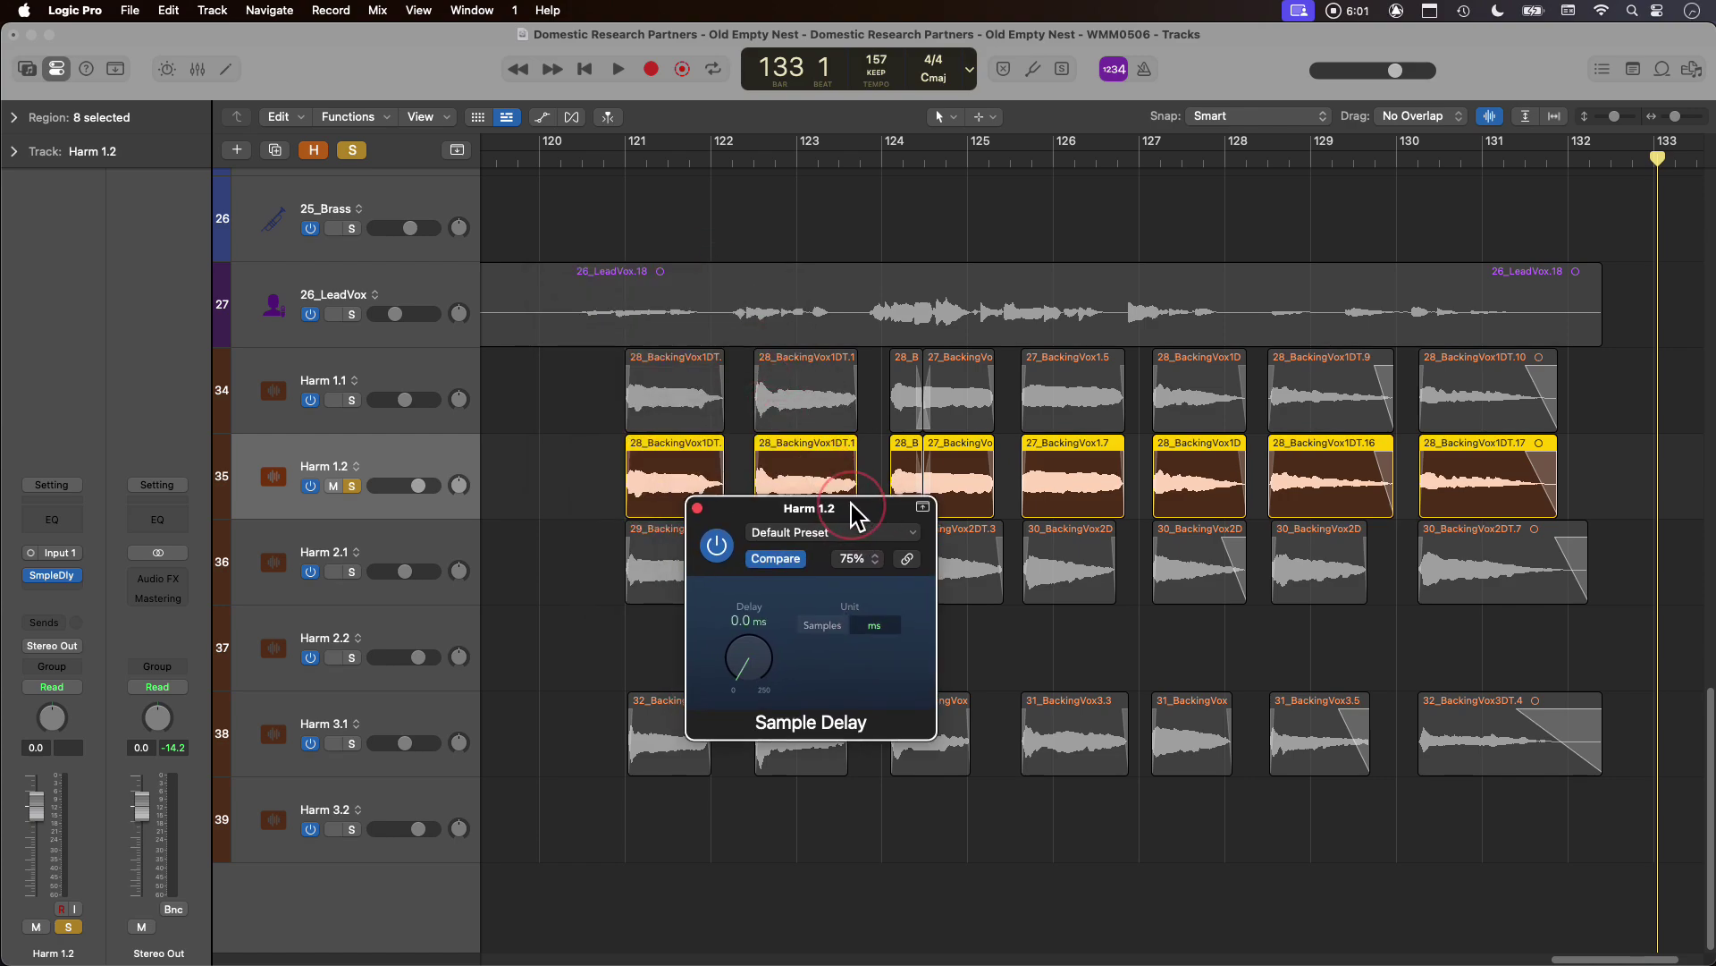
left_click(351, 400)
left_click_drag(816, 511, 896, 525)
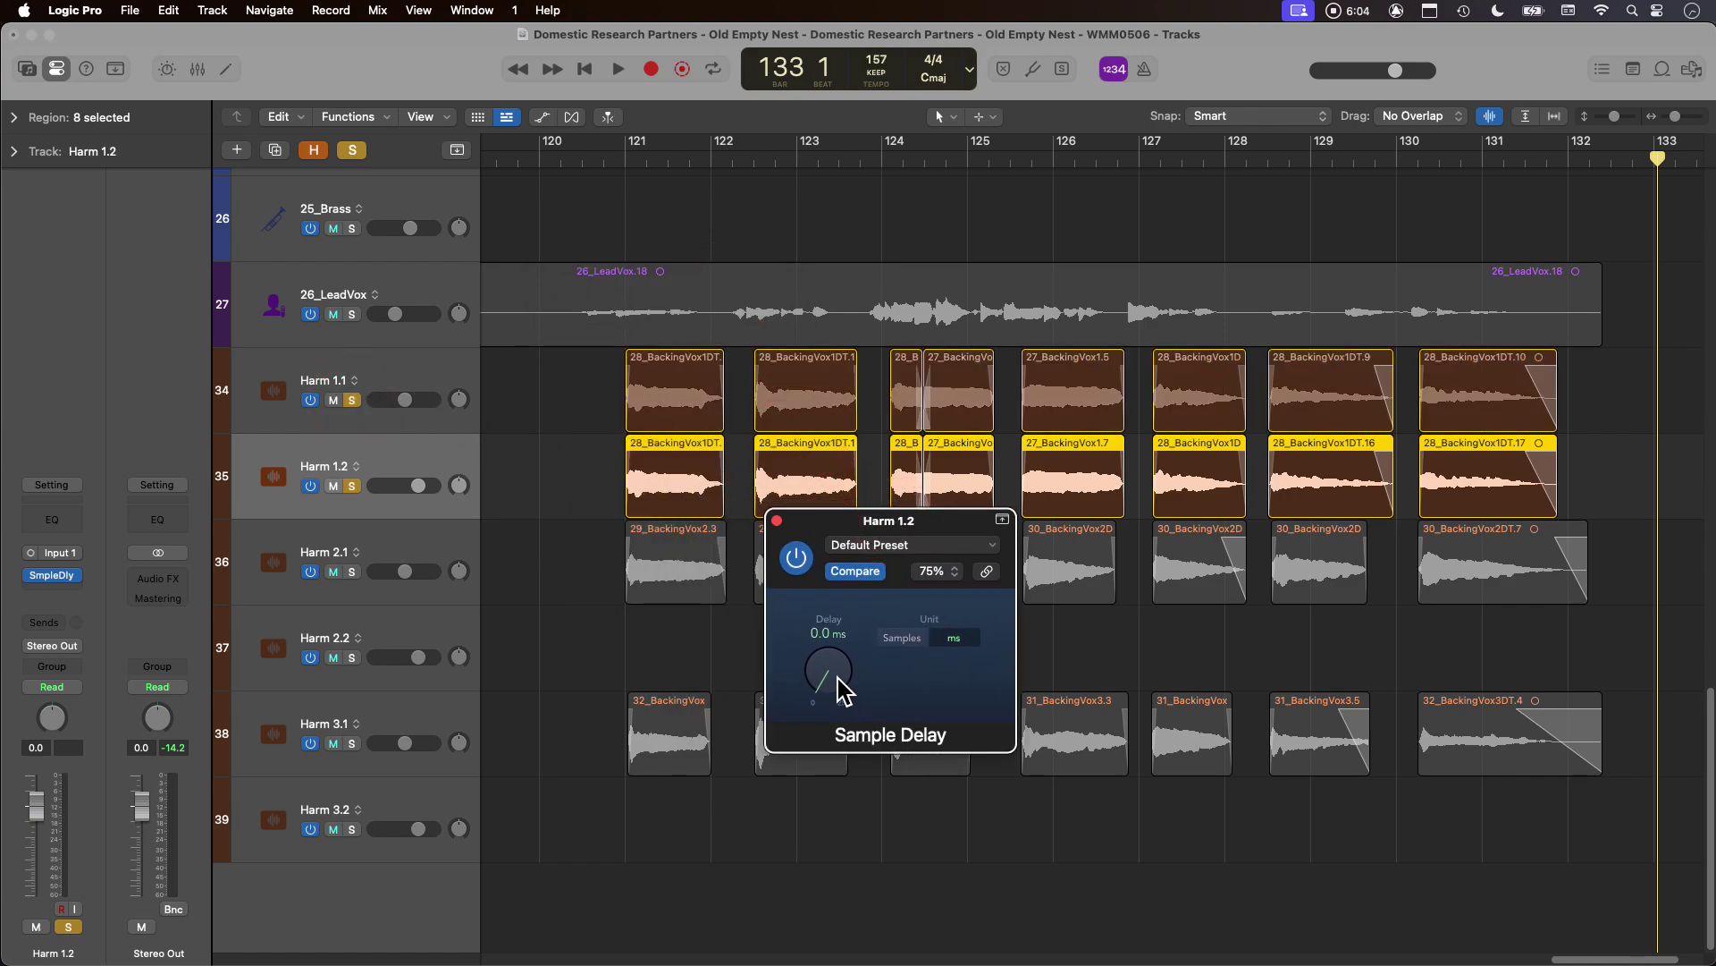
Play both tracks from just before bar 121 and set the sample delay on Harm 1.2 to 59.5 ms.
left_click_drag(841, 690, 839, 747)
left_click(439, 465)
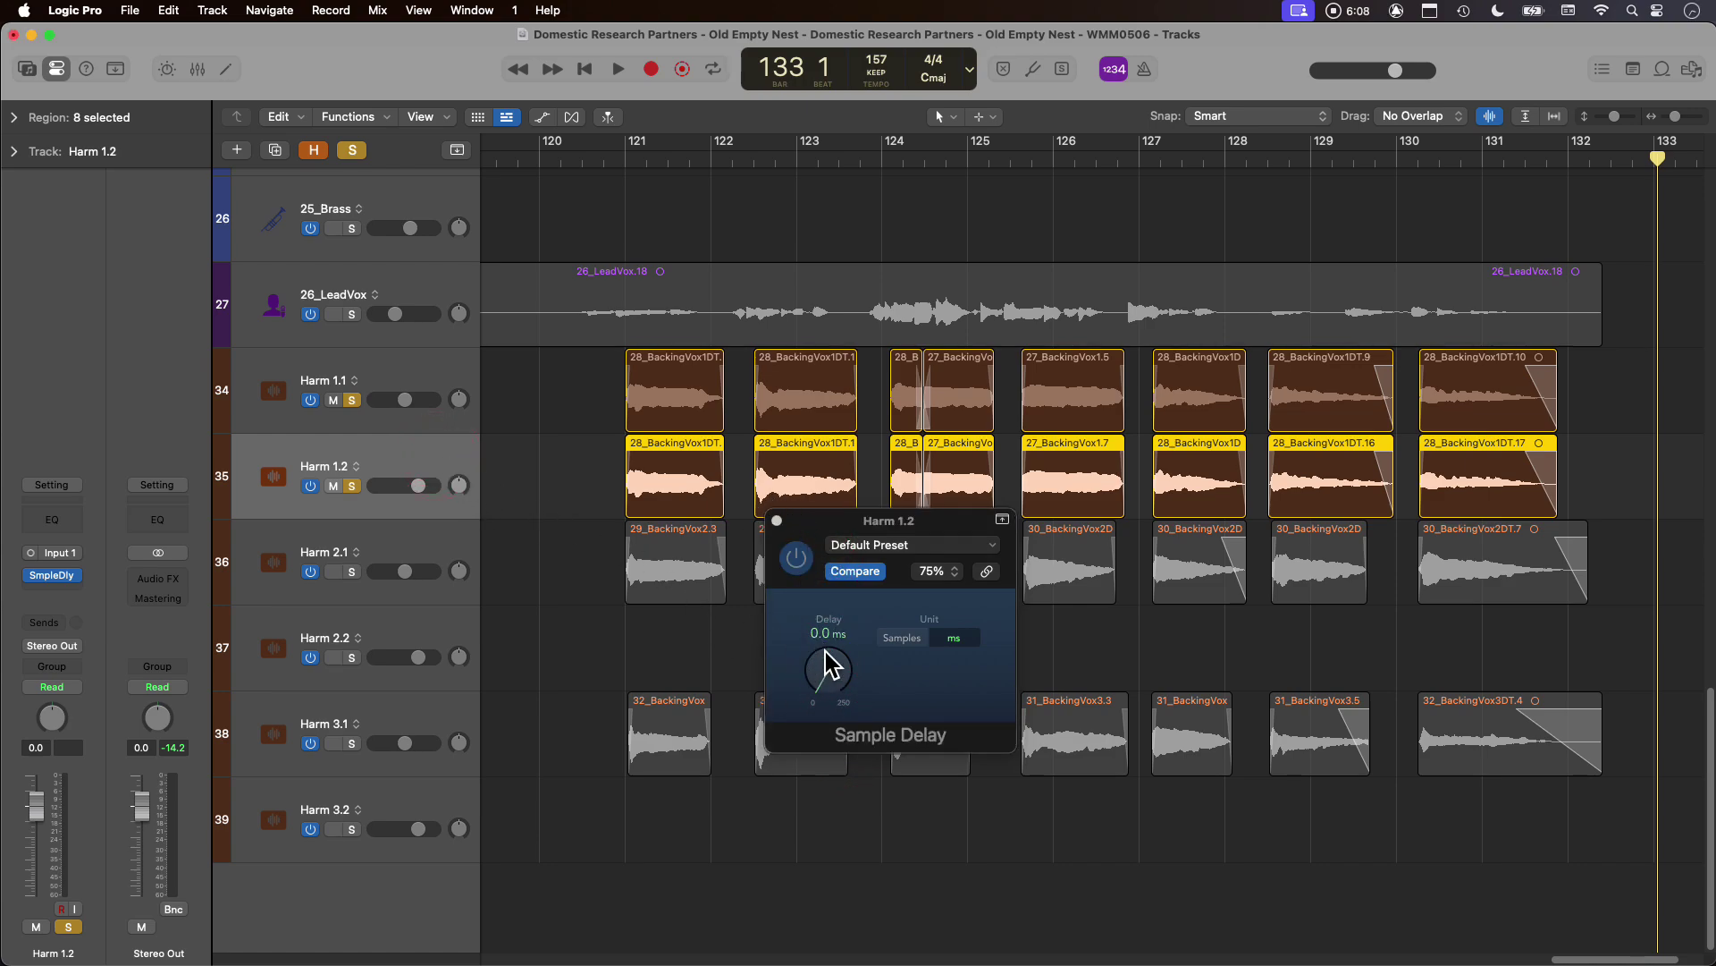
left_click(590, 158)
key("space")
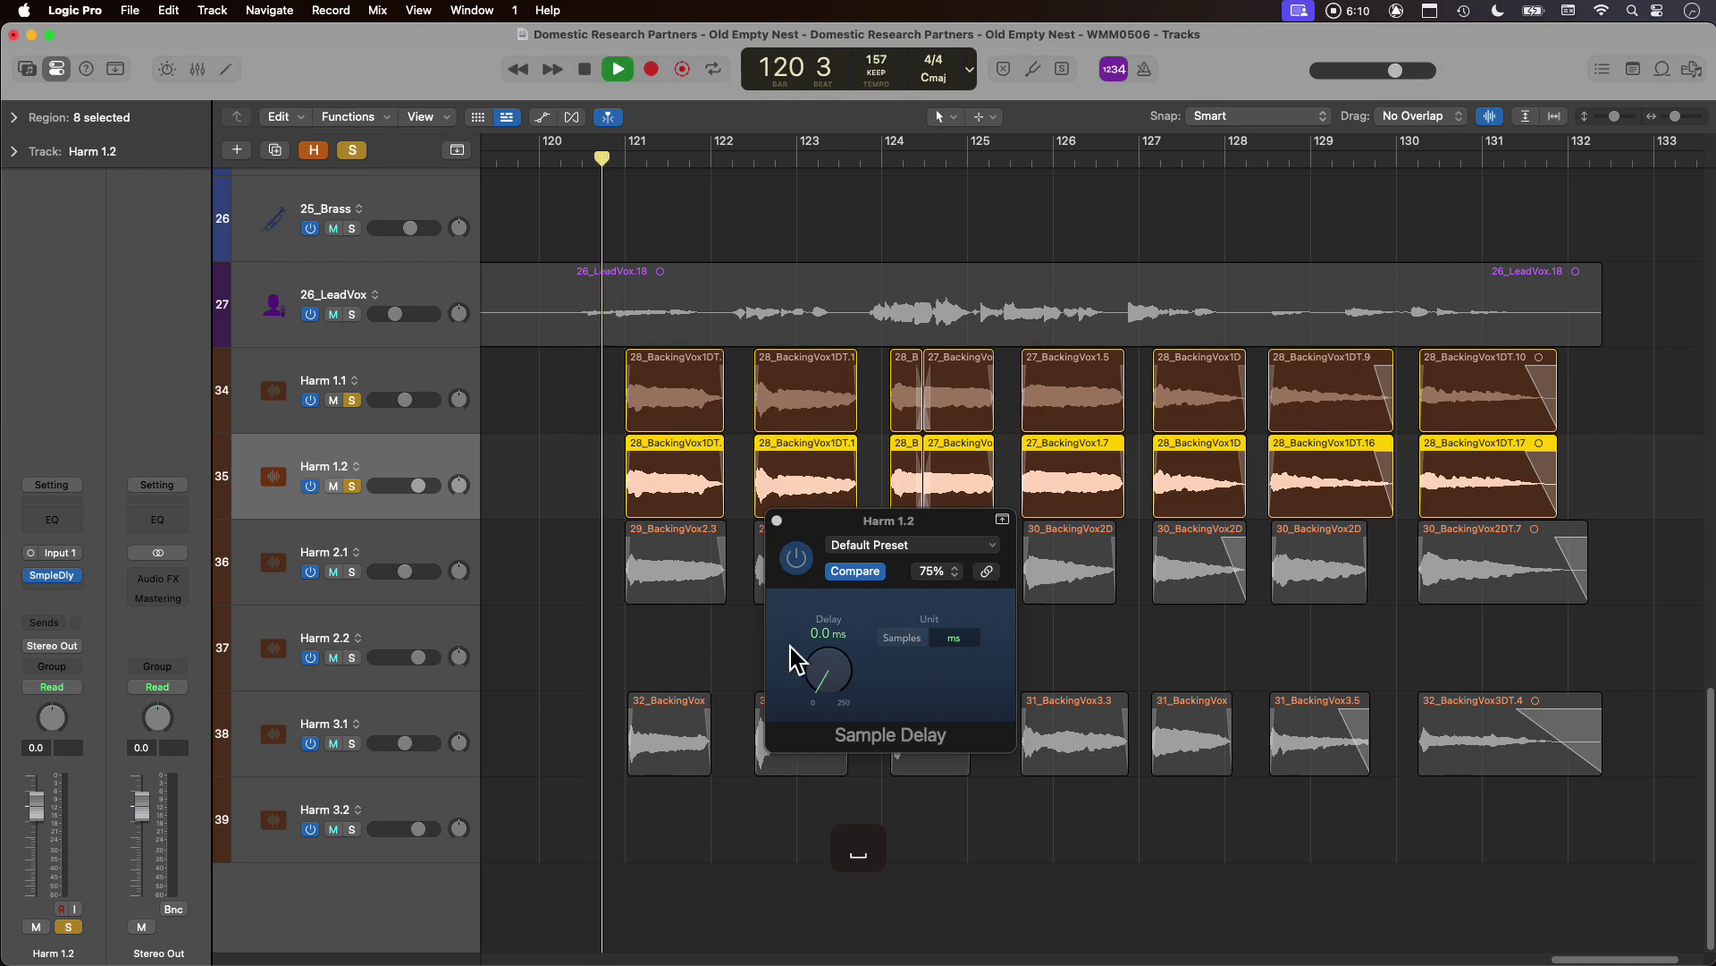
left_click_drag(831, 697, 819, 595)
left_click_drag(831, 685, 846, 702)
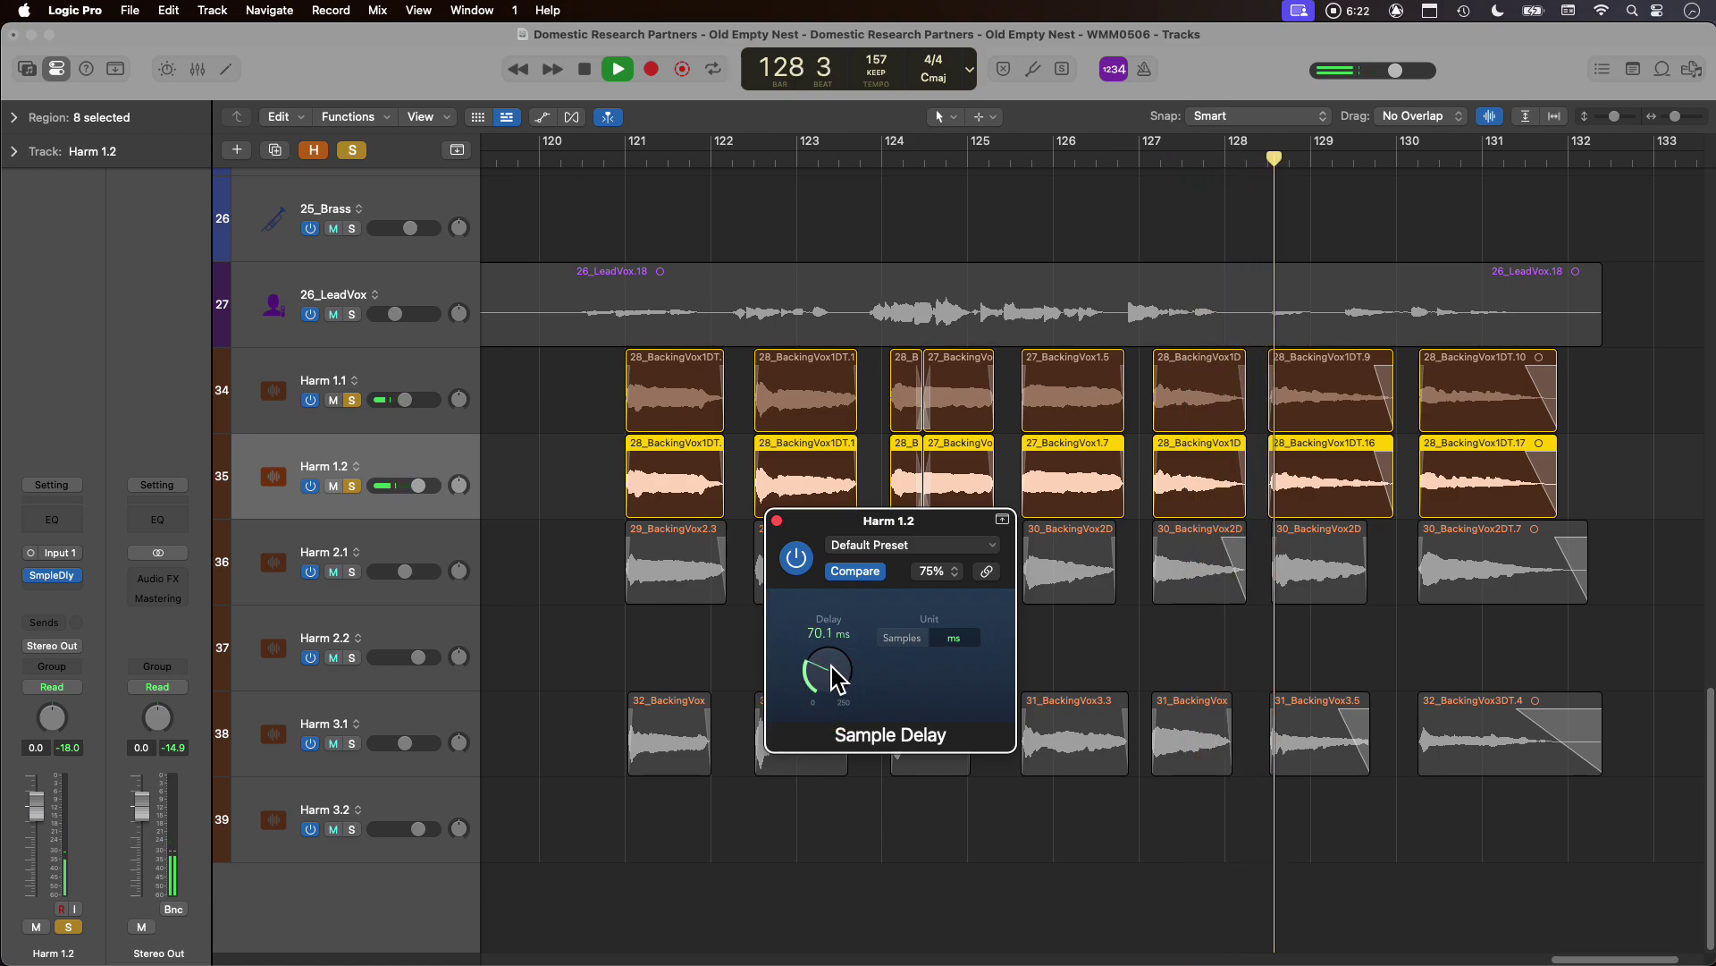
key("space")
left_click_drag(830, 677, 828, 676)
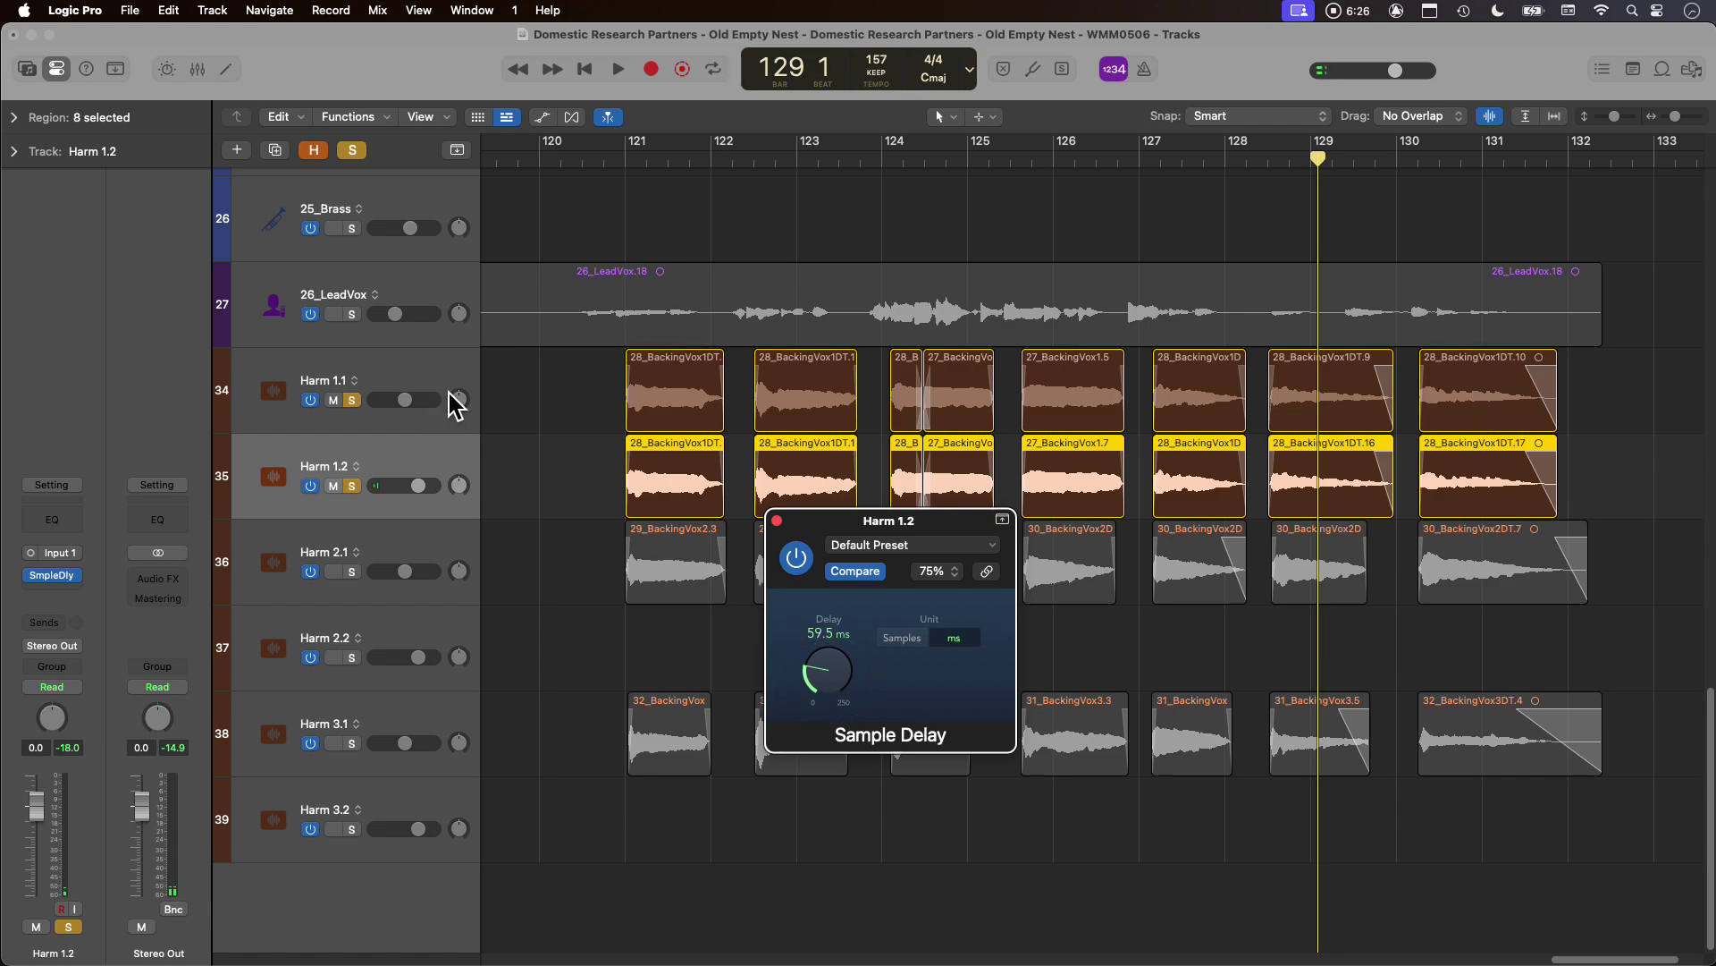
Pan Harm 1.1 left and Harm 1.2 to +63, and set the sample delay to 39.9 ms while playing from bar 121.
left_click_drag(470, 486, 444, 308)
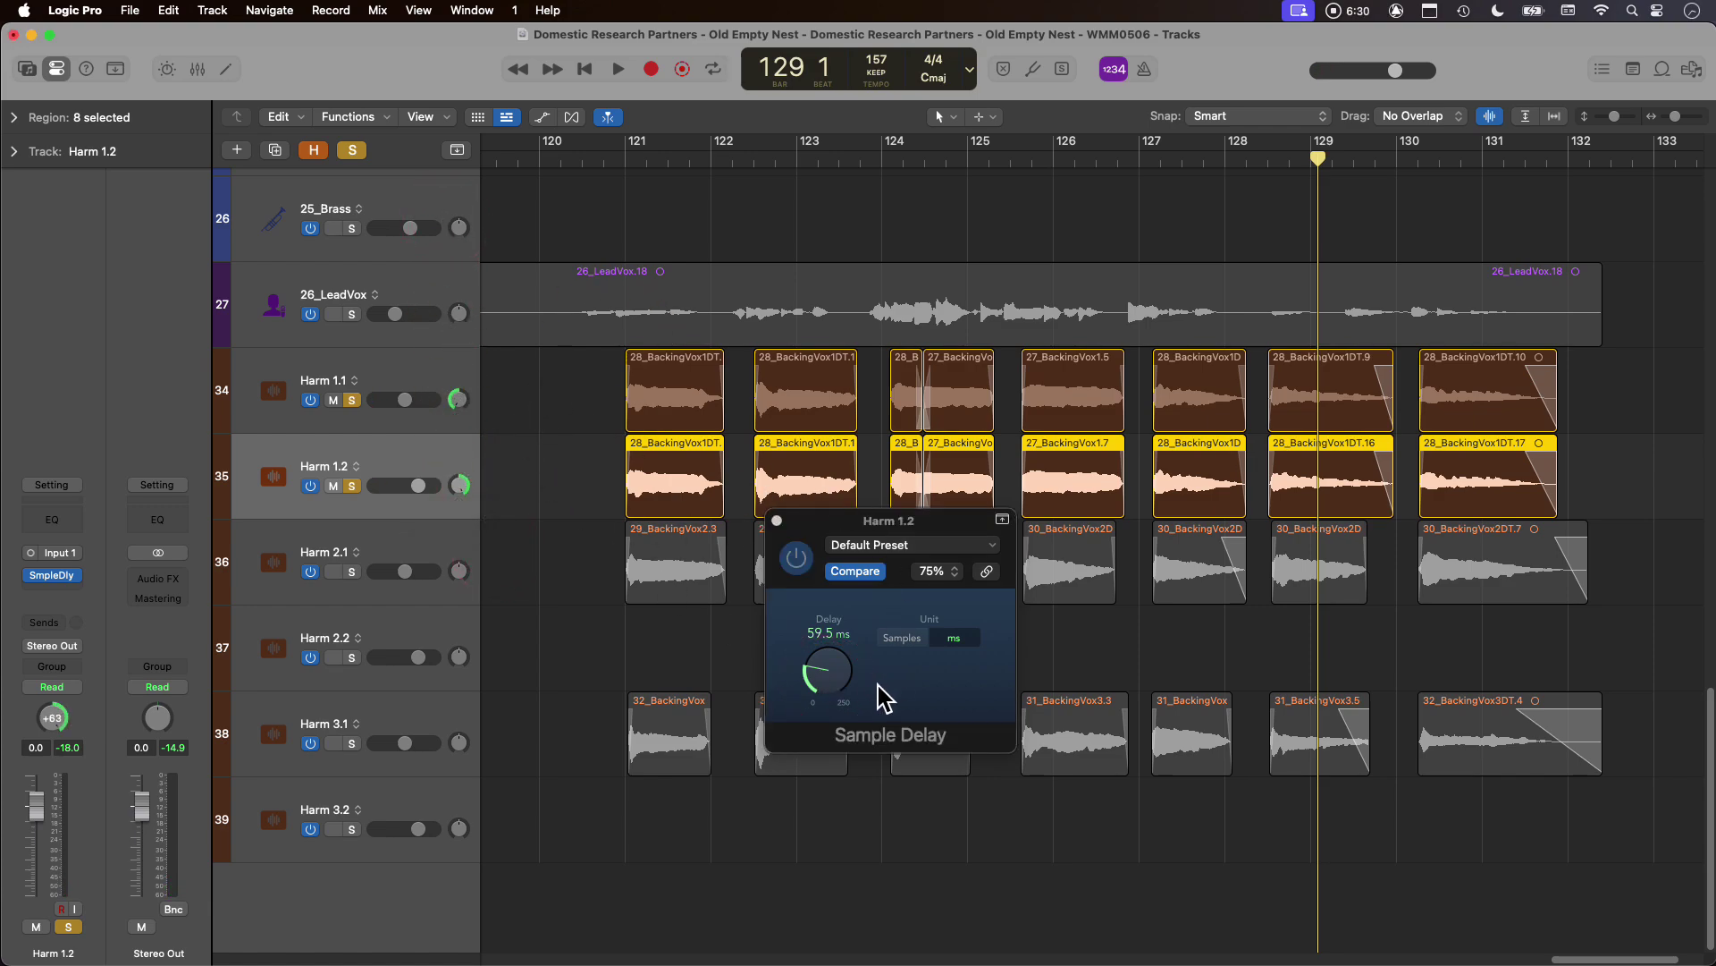
left_click(623, 155)
key("space")
left_click_drag(831, 680, 831, 668)
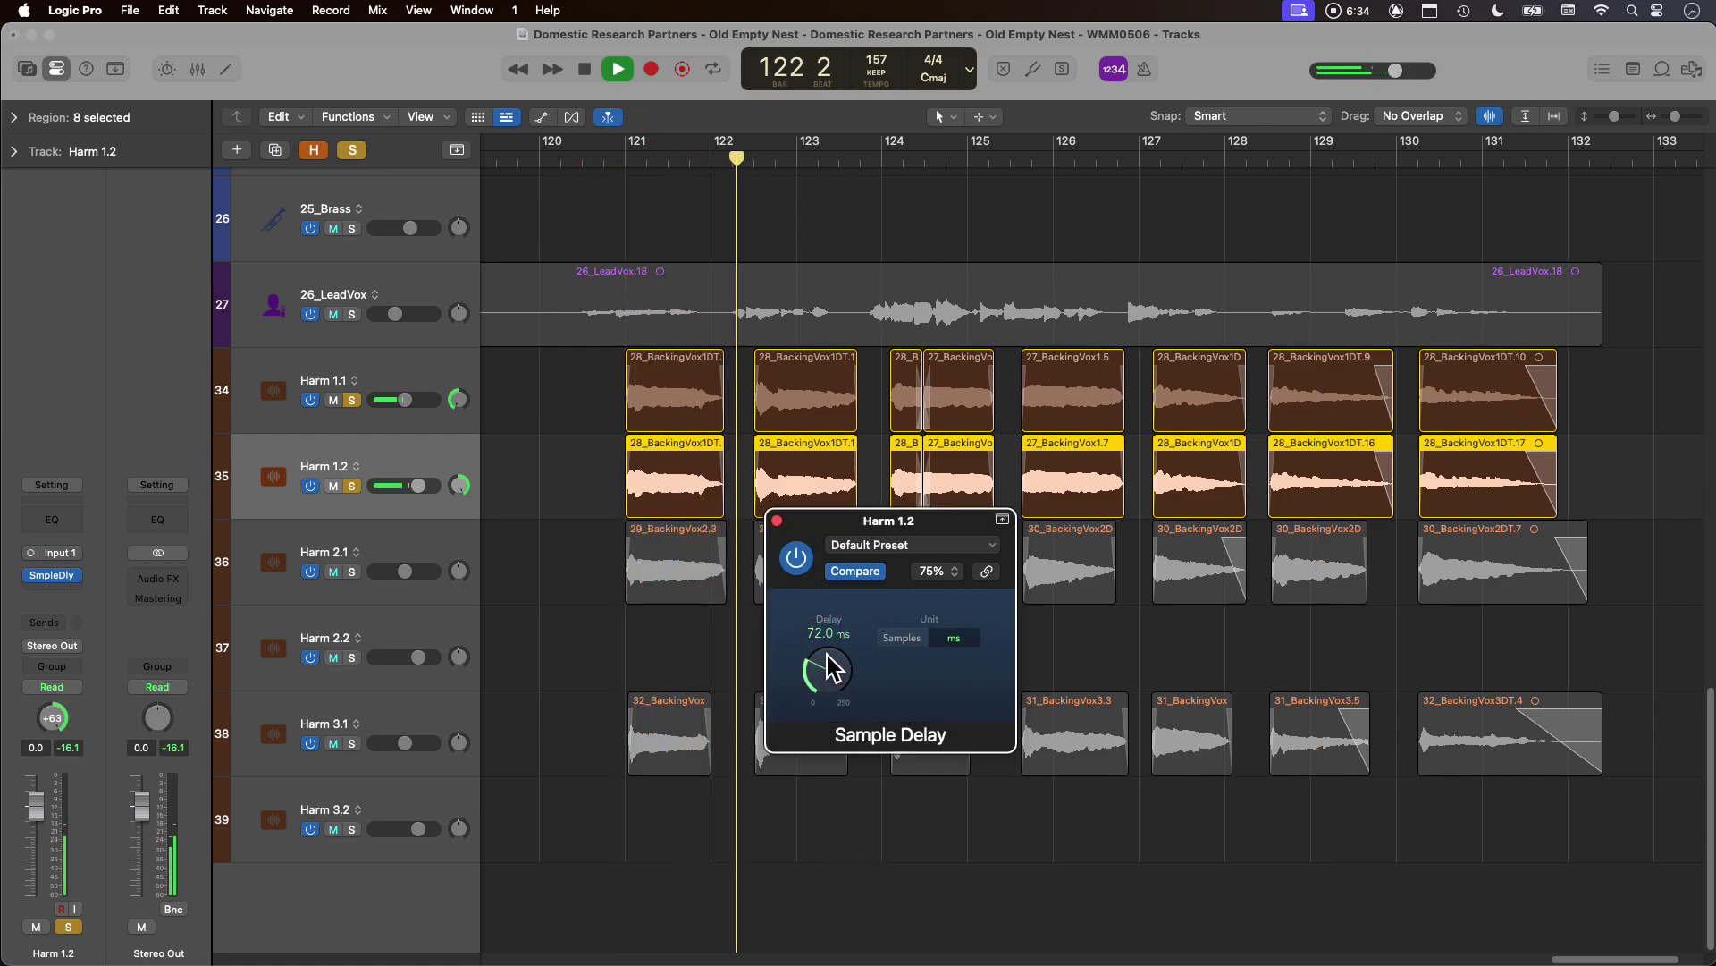
mouse_move(818, 679)
left_mouse_down()
mouse_move(824, 701)
mouse_move(822, 663)
mouse_move(835, 717)
mouse_move(818, 681)
left_mouse_up()
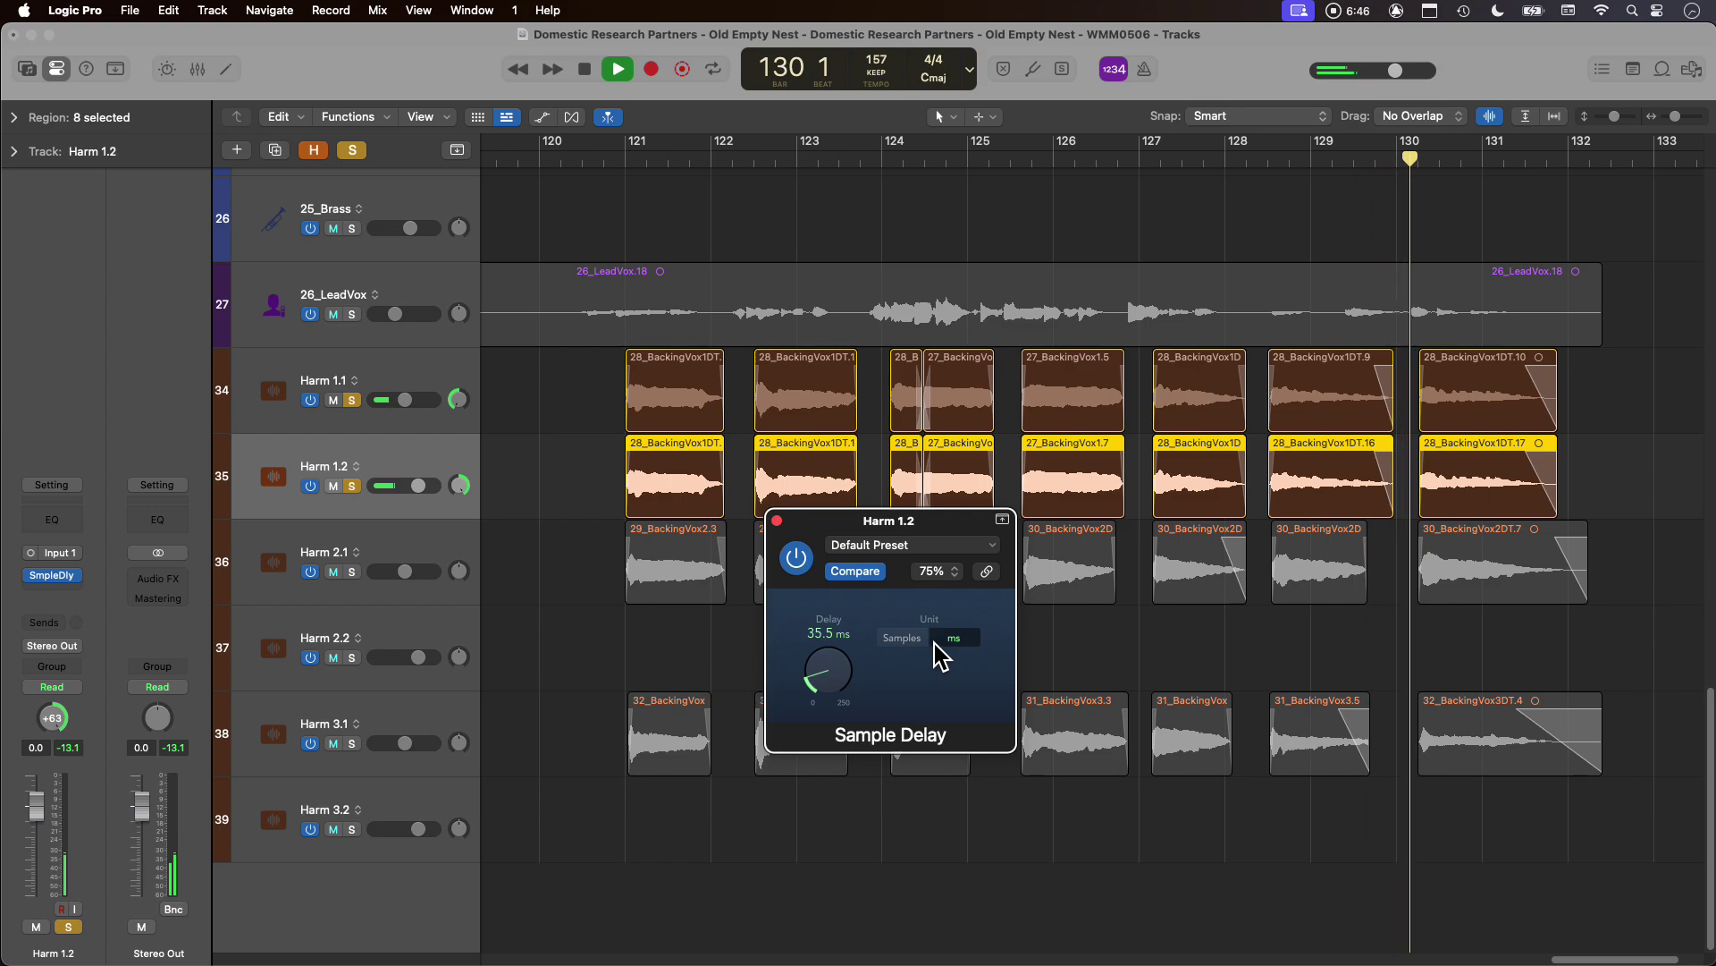
key("space")
scroll(819, 689, "up", 2)
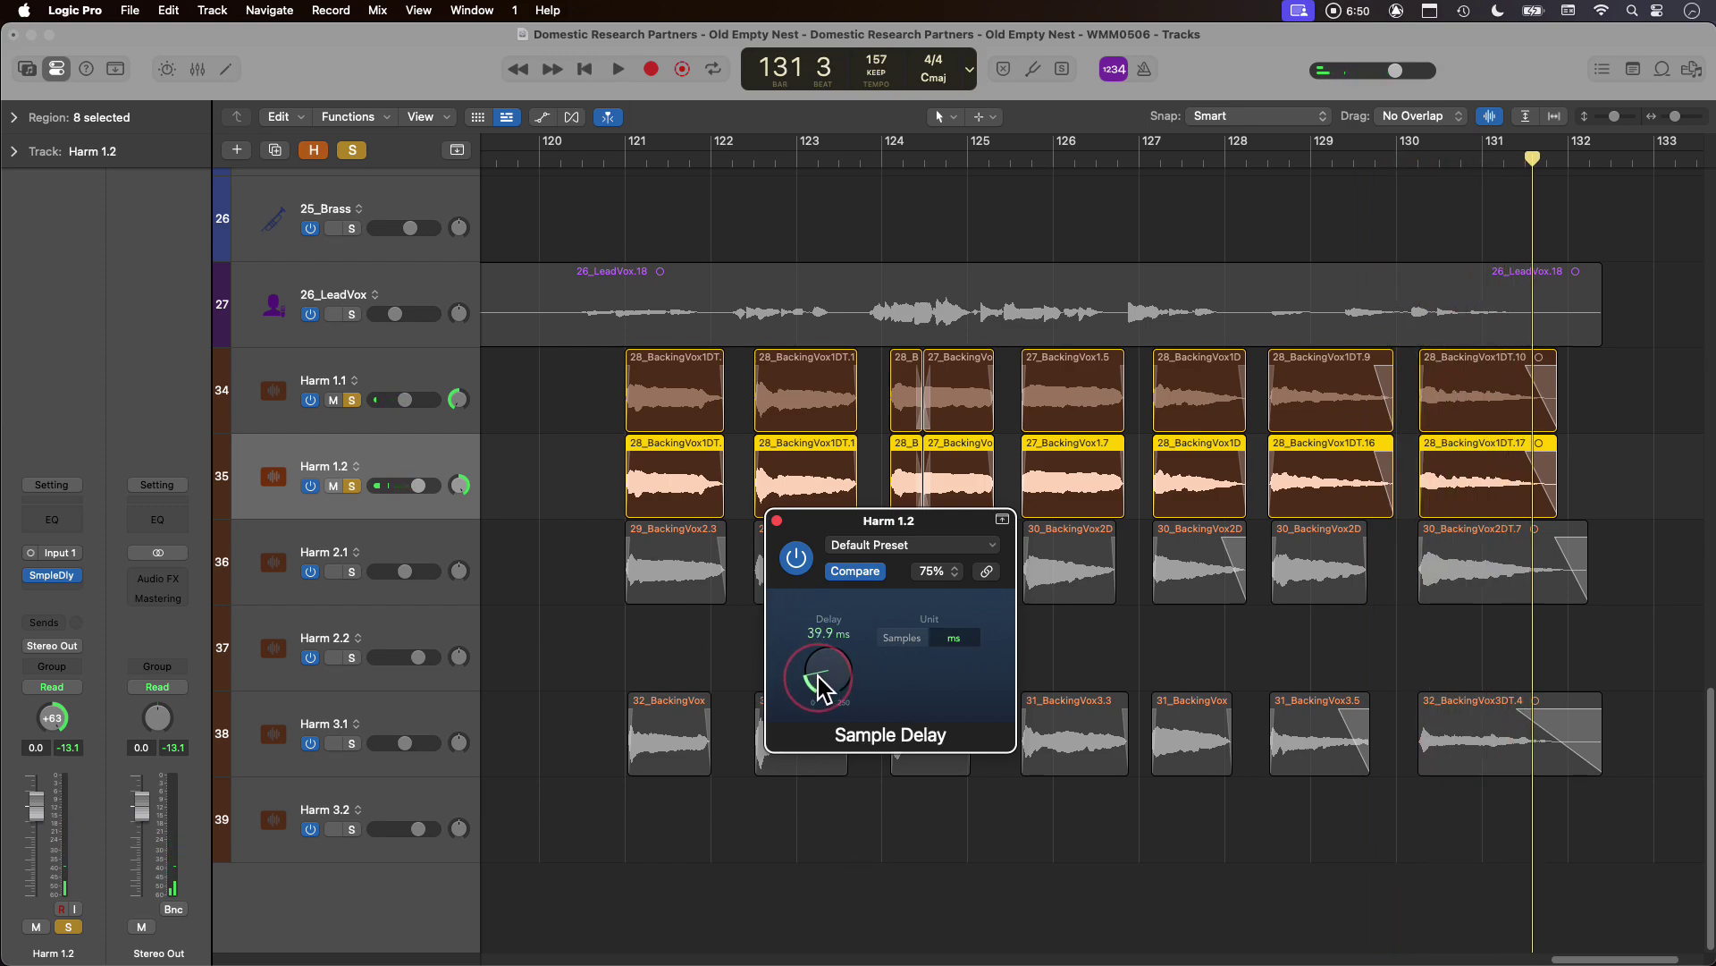
left_click(777, 521)
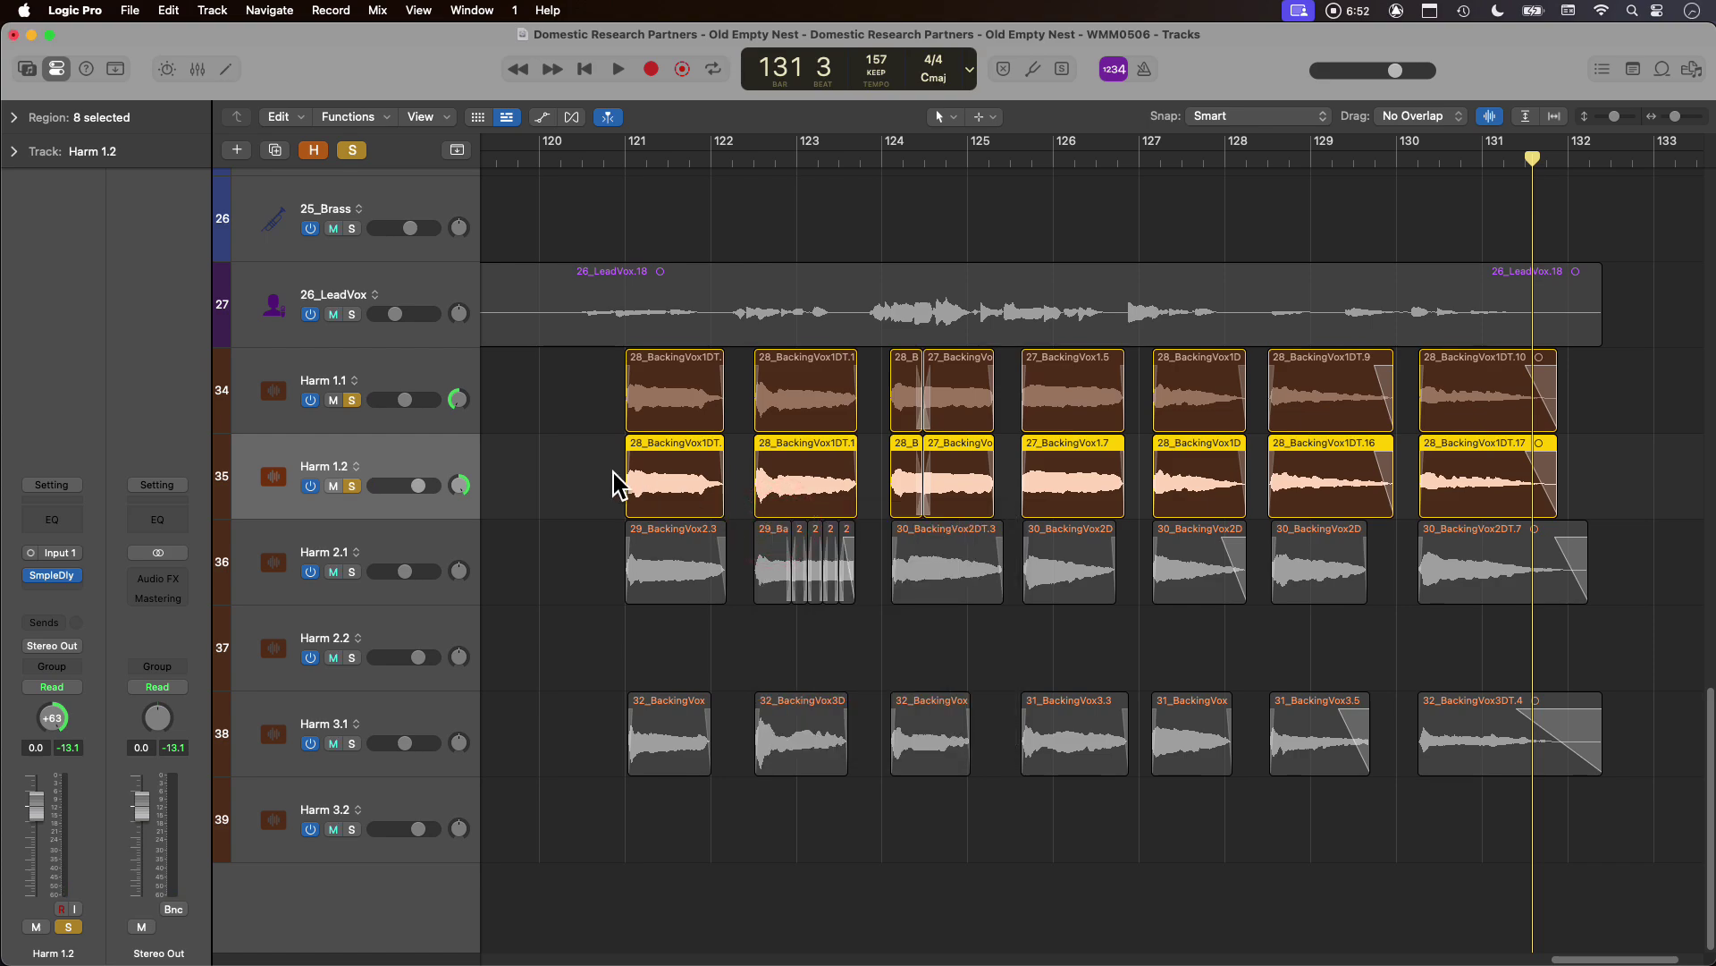
Deselect the regions and reset the pan of Harm 1.1 and Harm 1.2 to centre.
left_click(617, 483)
left_click(457, 399, "alt")
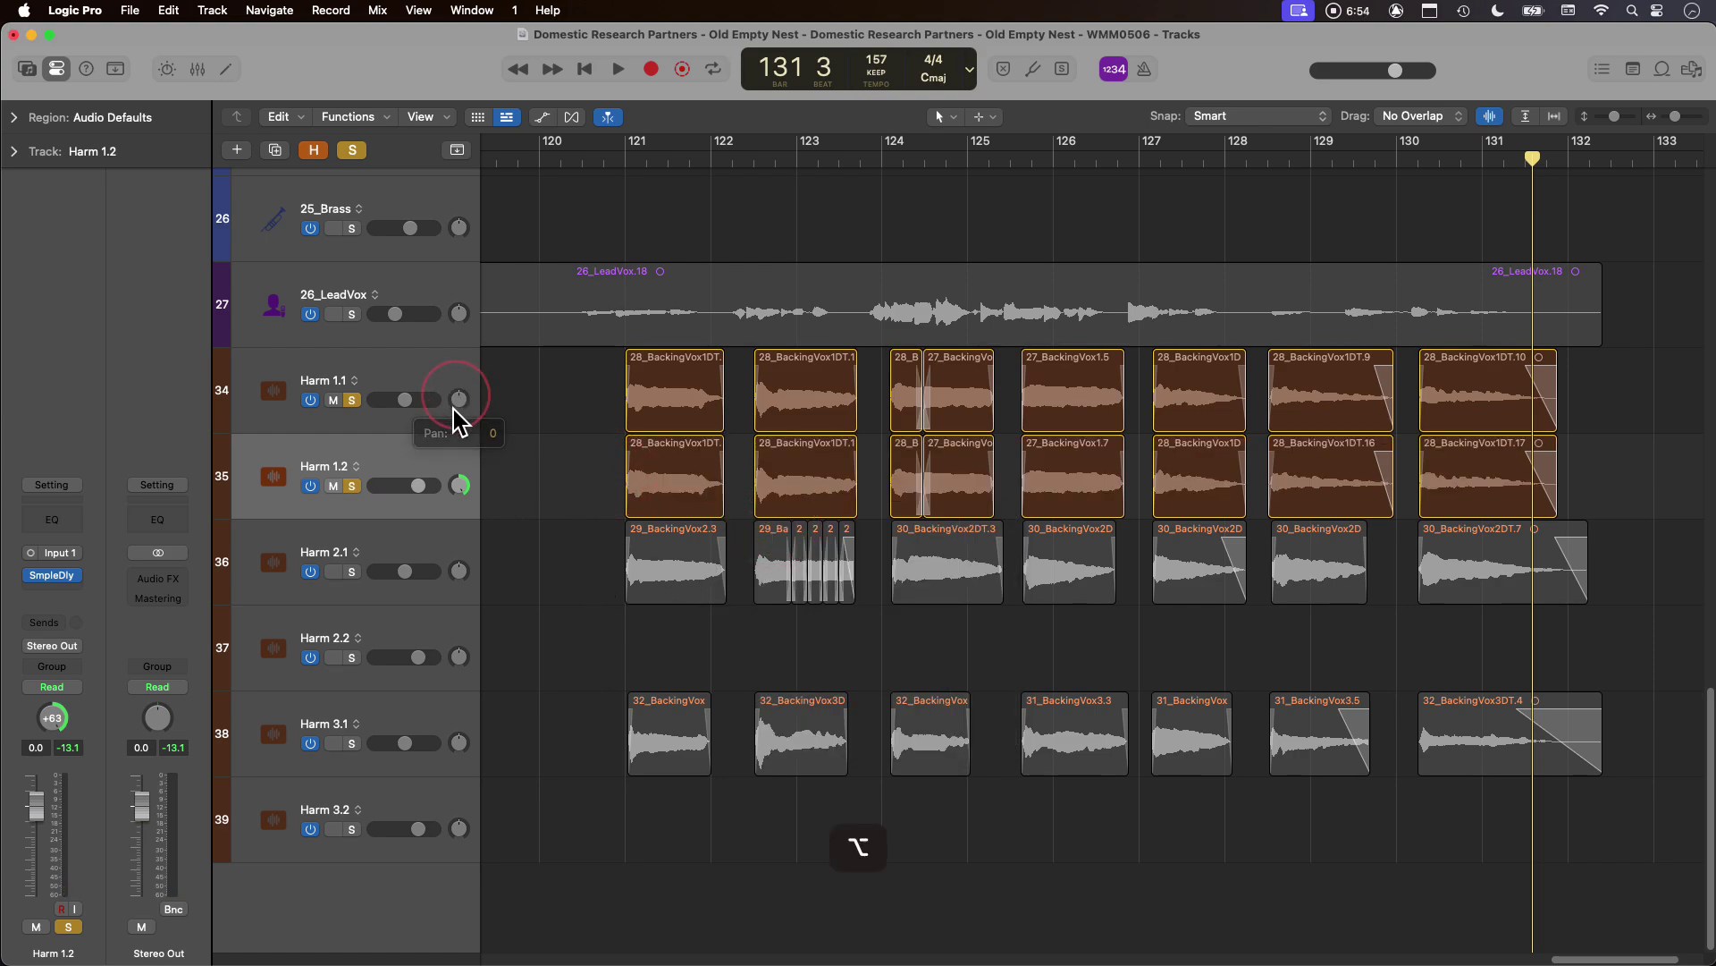
left_click(460, 485, "alt")
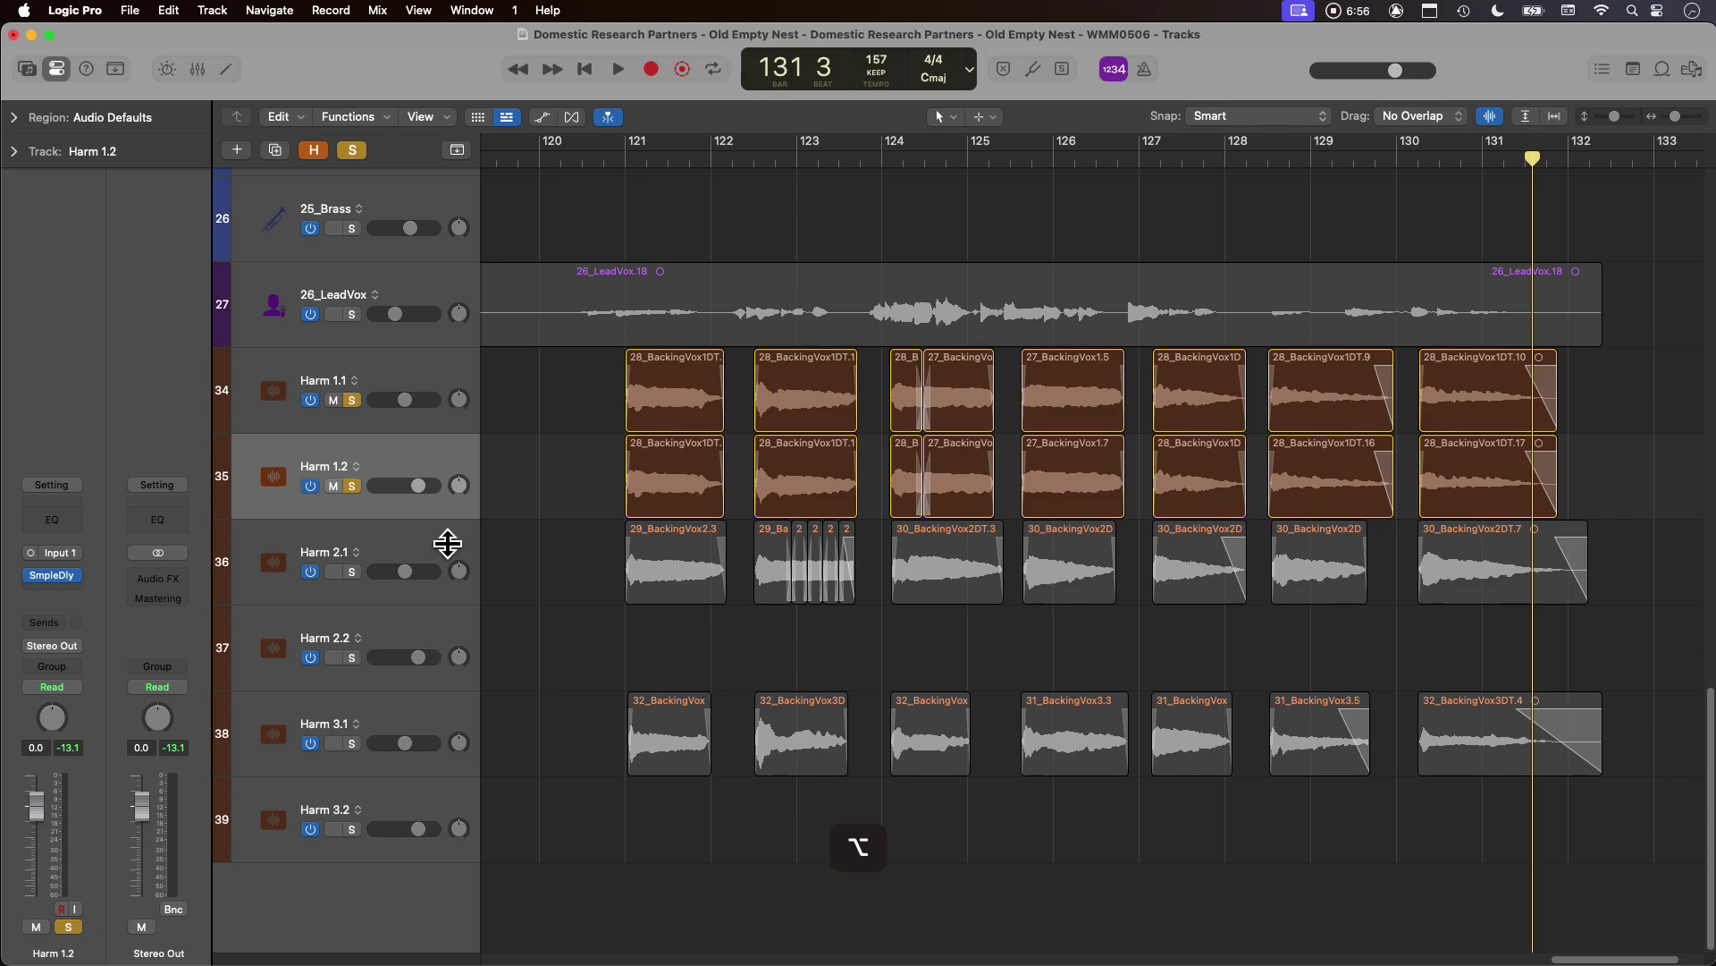
Show the mixer and copy the Sample Delay from Harm 1.2 to Harm 2.2 and Harm 3.2.
left_click(398, 623)
key("x")
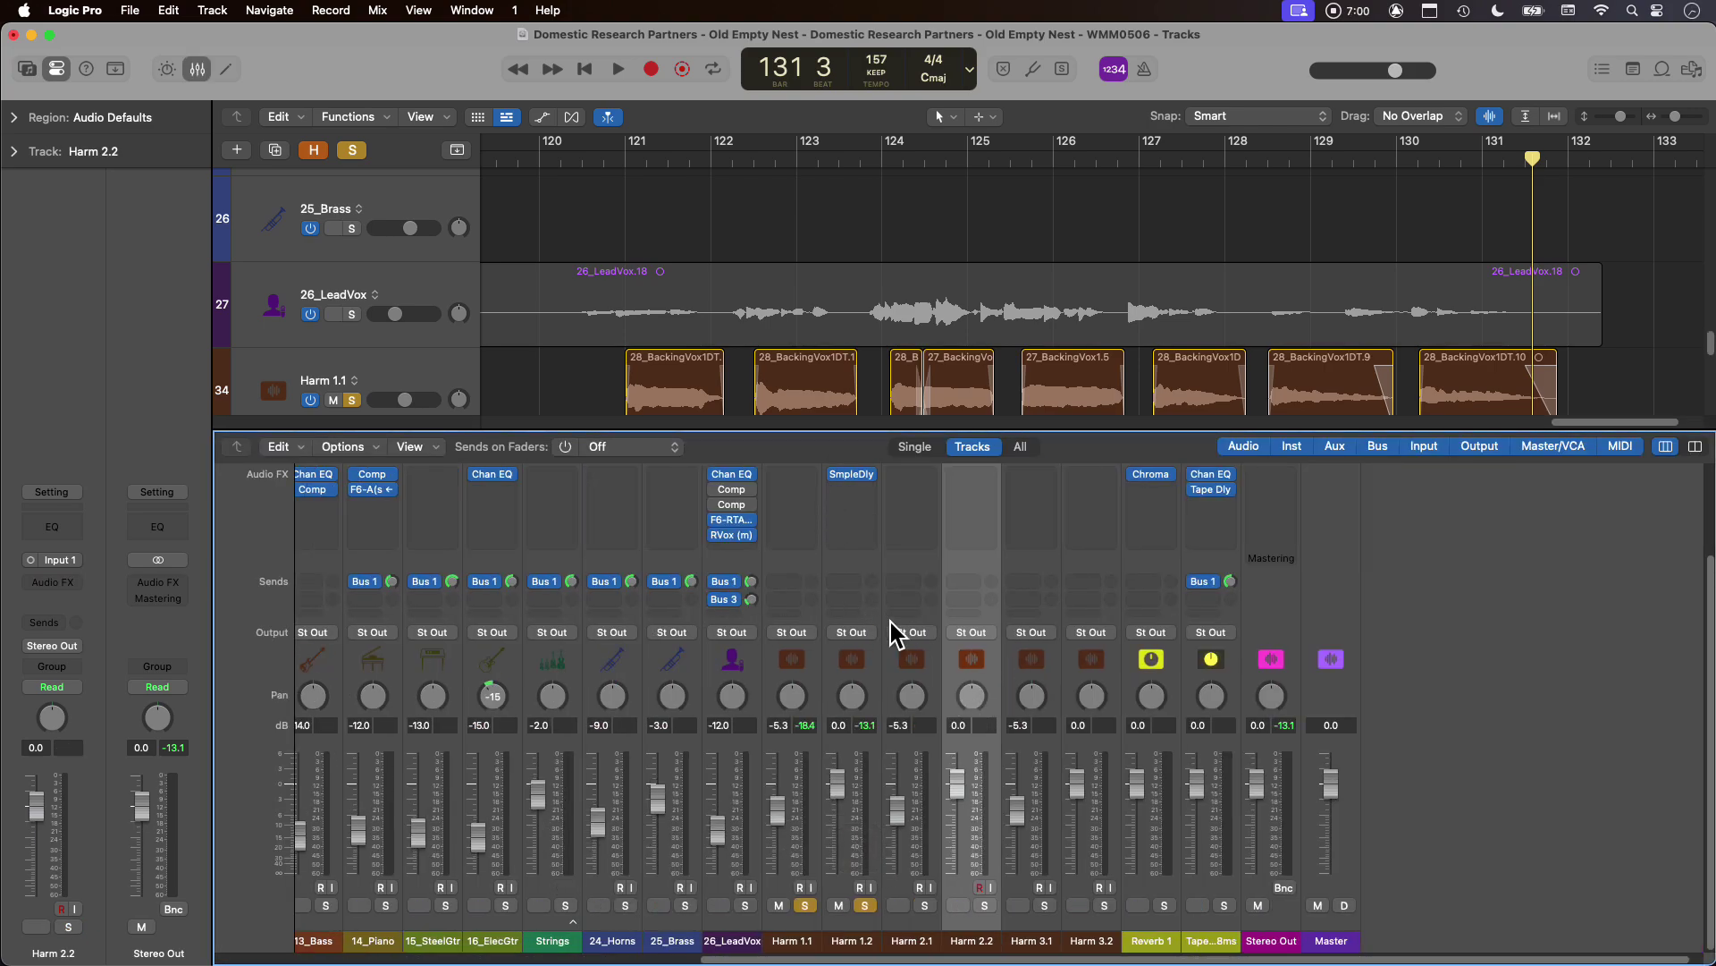
key("alt")
left_click_drag(856, 483, 951, 474)
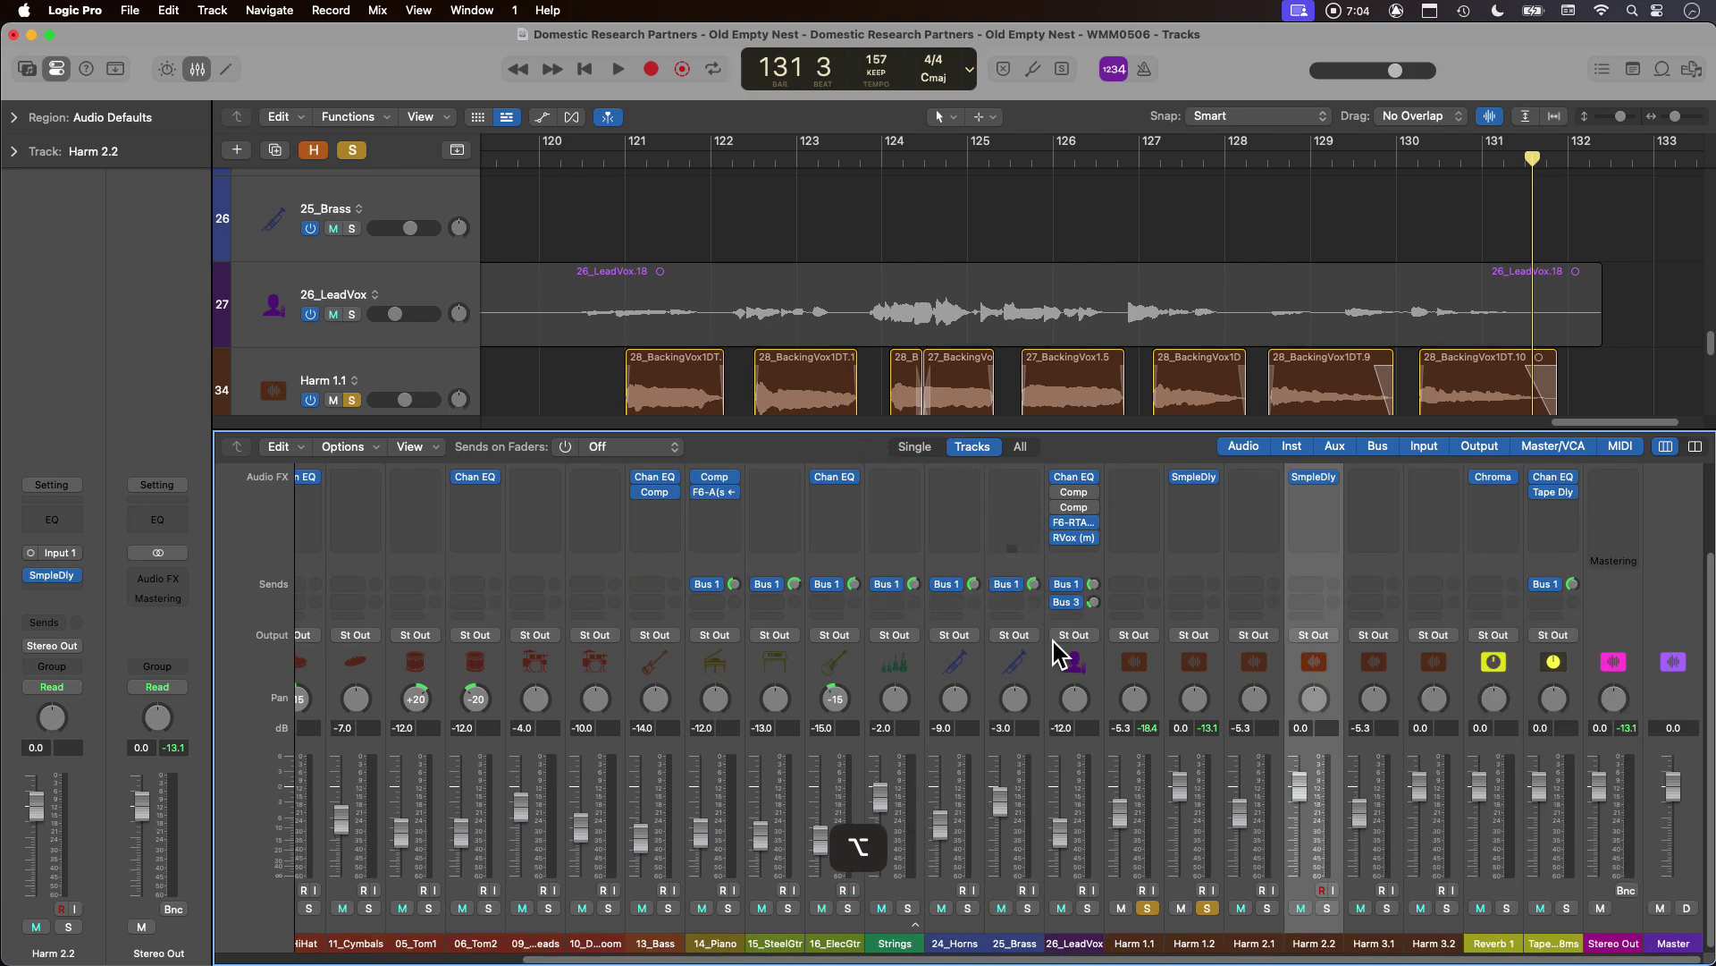
left_click_drag(1313, 477, 1460, 483)
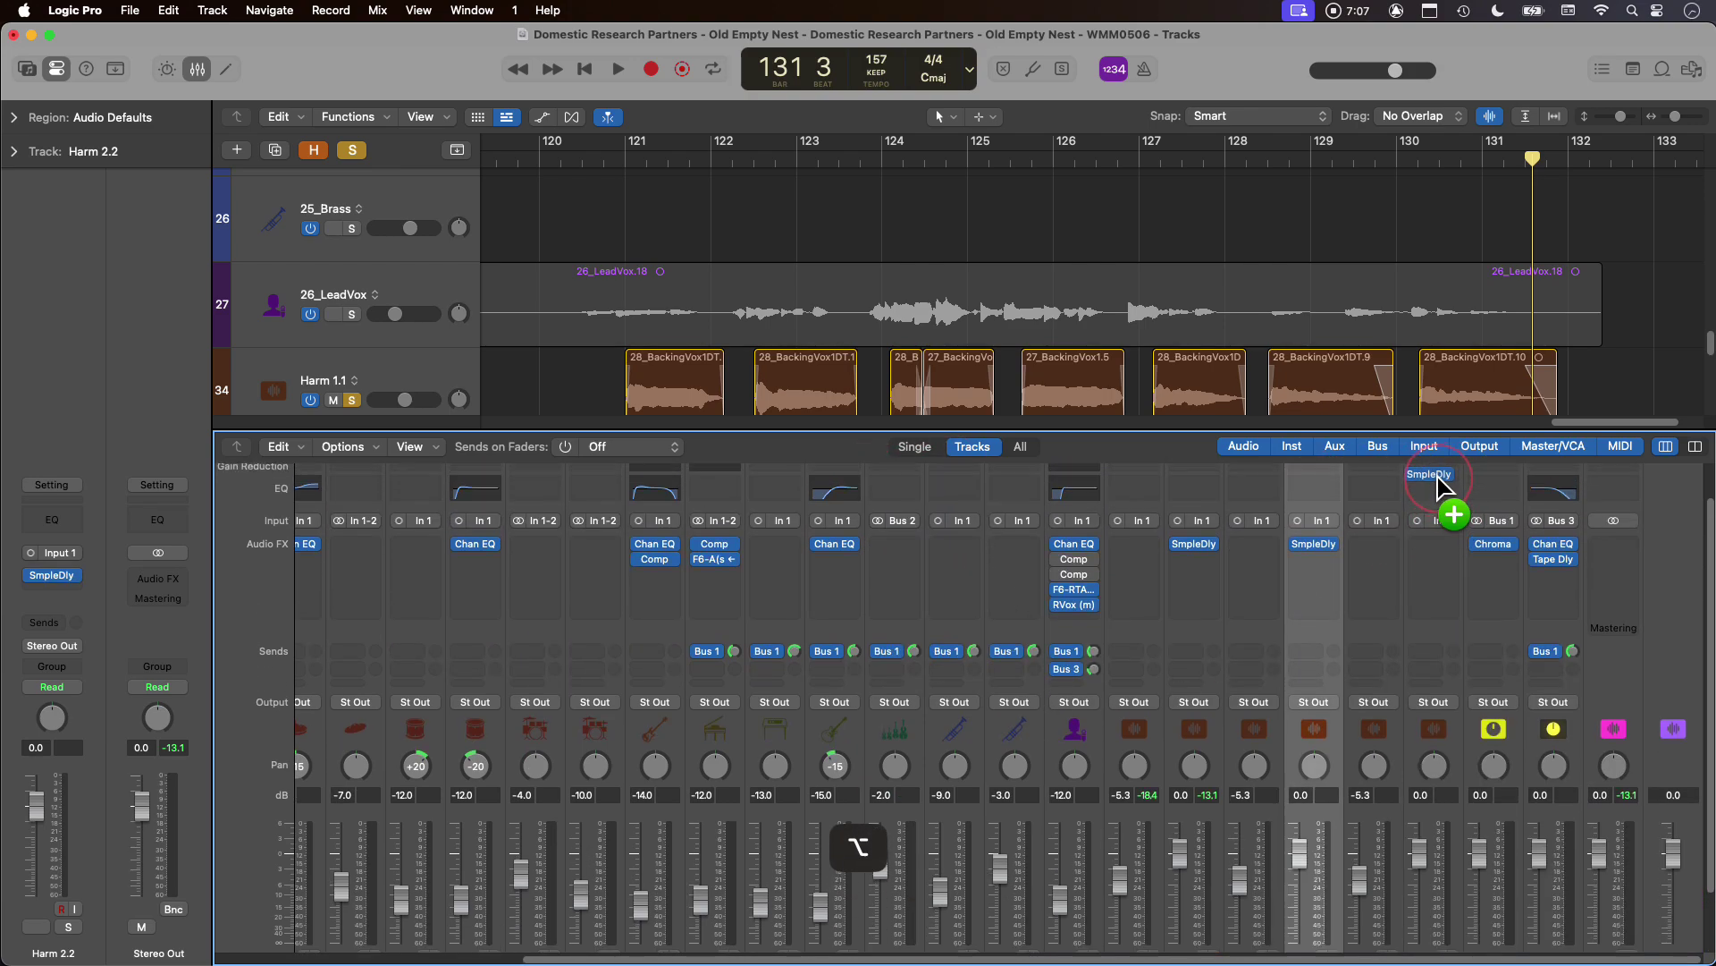
left_click_drag(1438, 479, 1433, 548)
left_click_drag(1434, 549, 1434, 551)
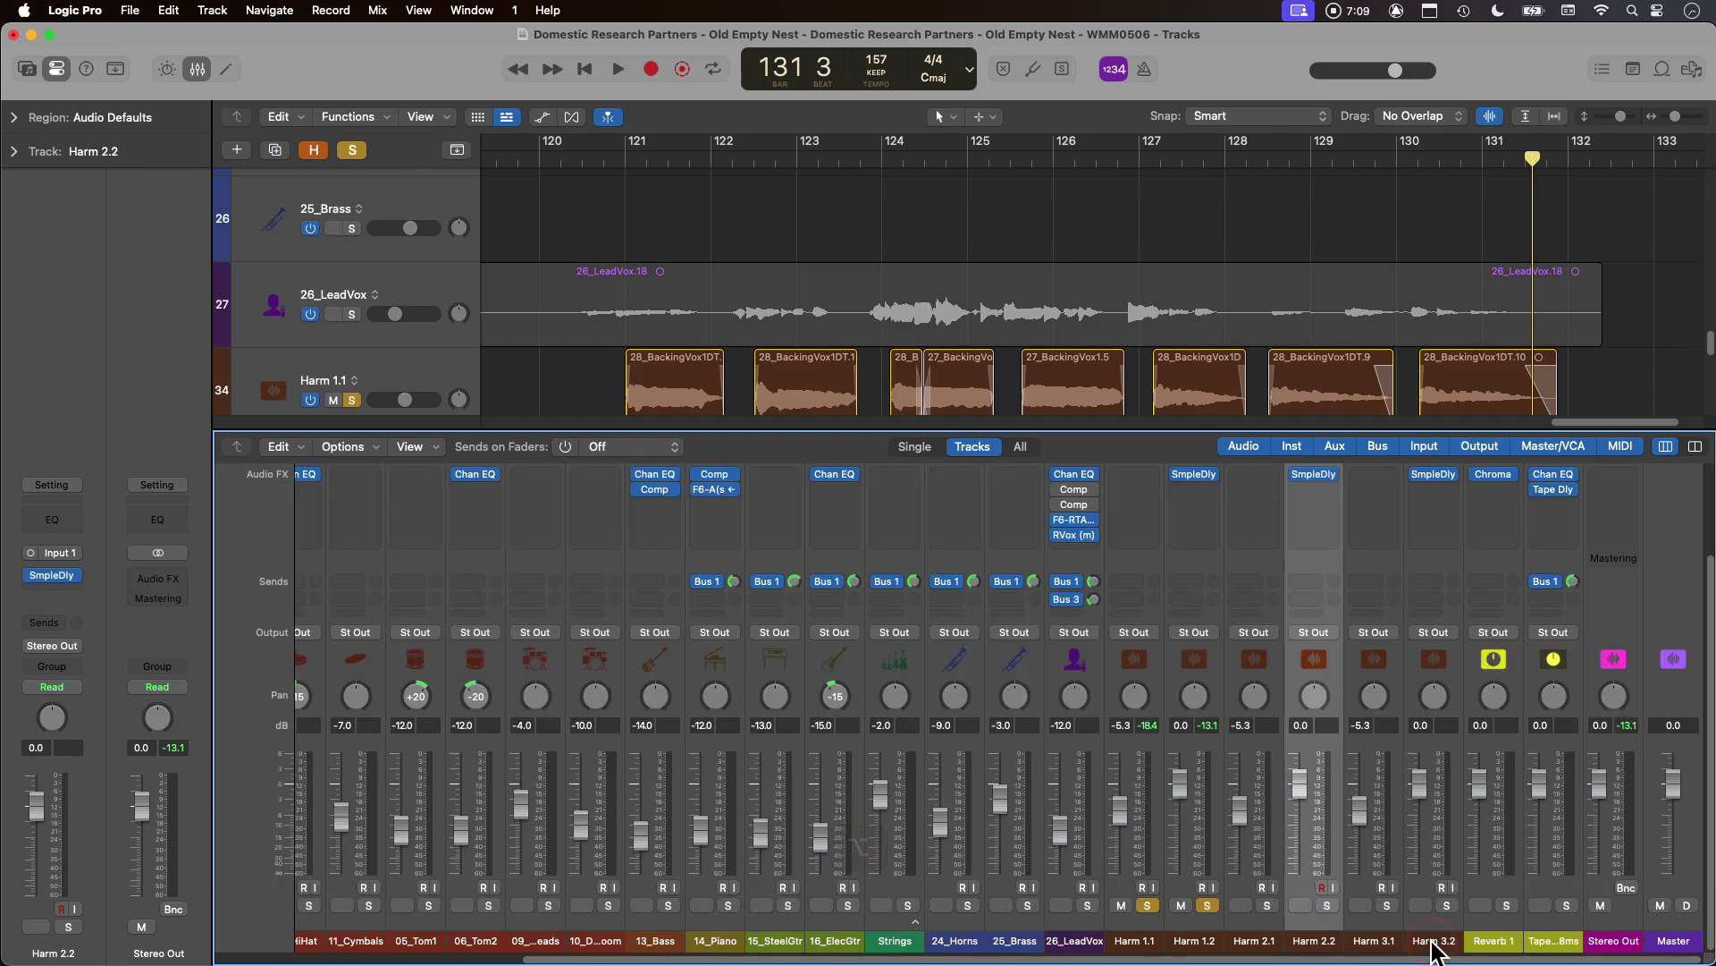
Select the Harm 3.2, Harm 2.2 and Harm 1.2 channel strips together and close the mixer.
left_click(1434, 940)
left_click(1327, 944, "super")
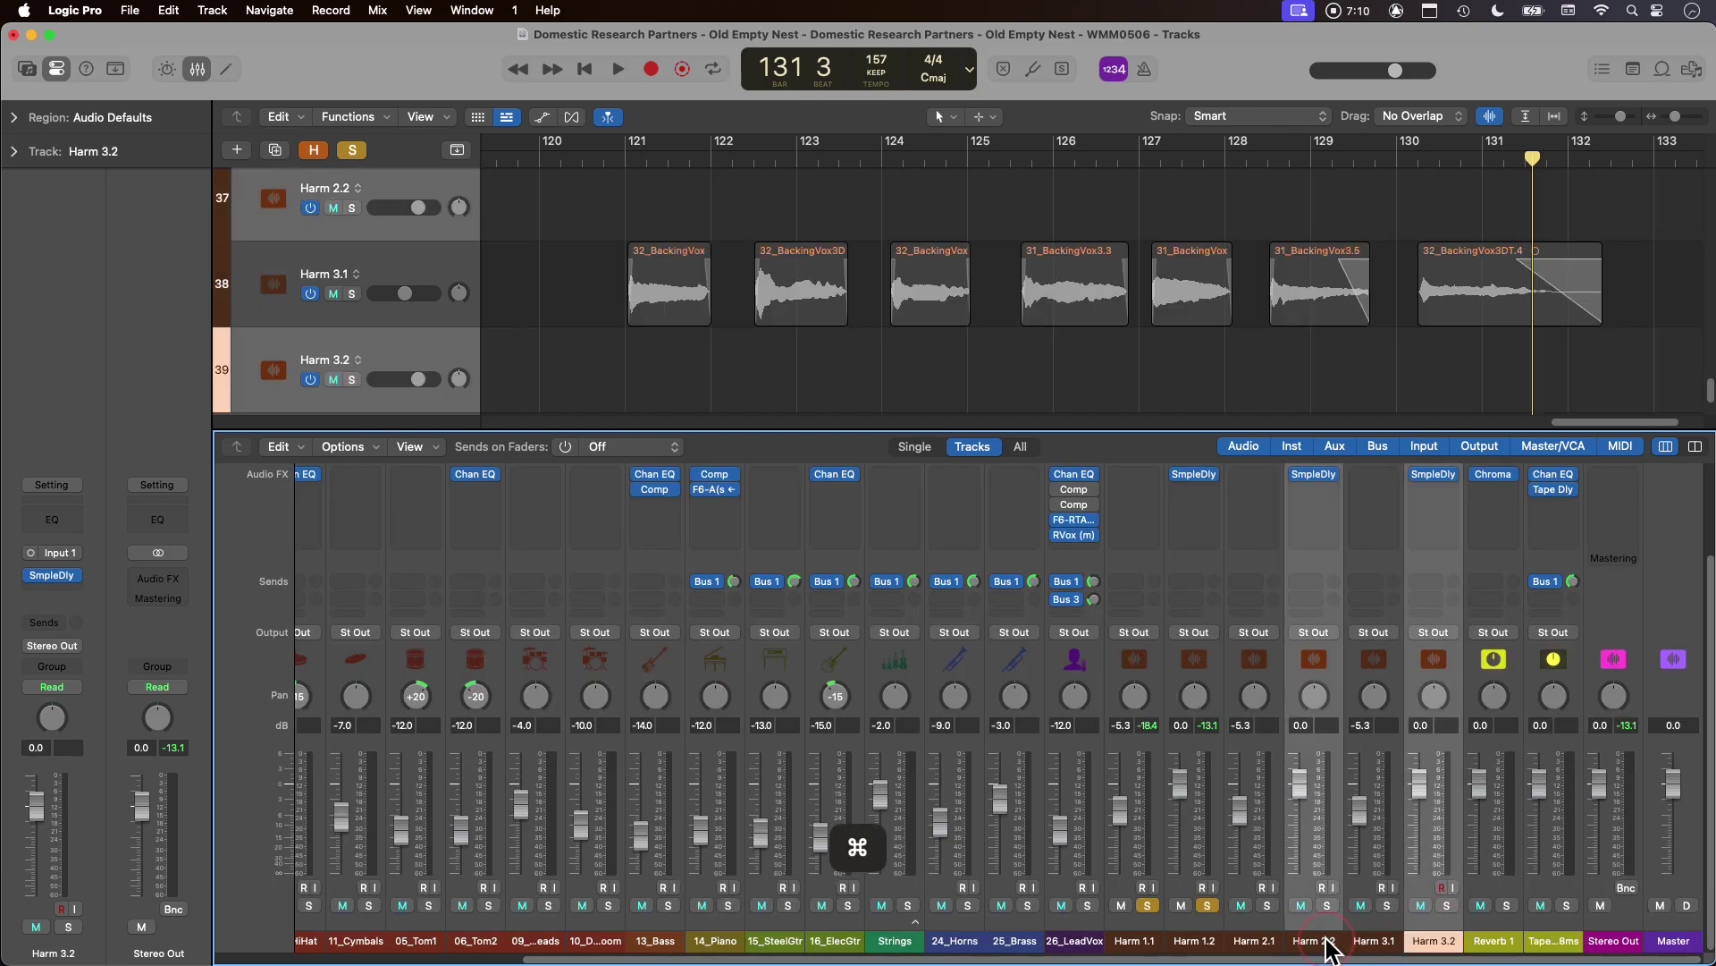
left_click(1198, 946, "super")
scroll(1252, 652, "up", 3)
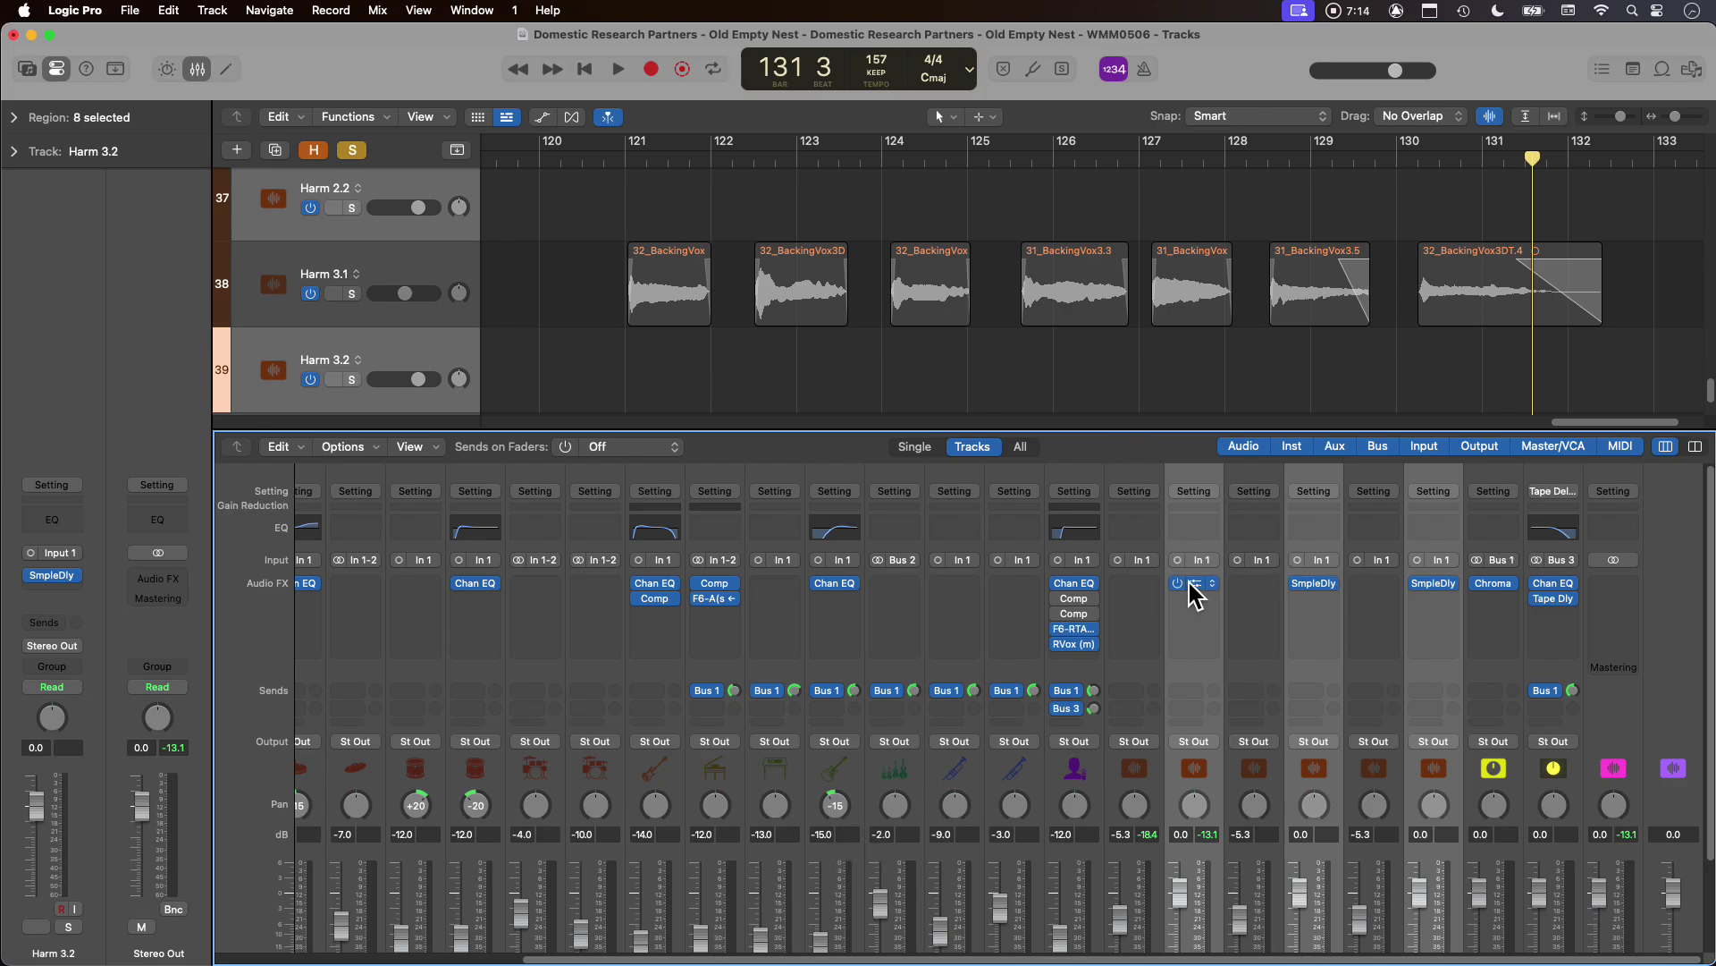
left_click(1141, 429)
key("x")
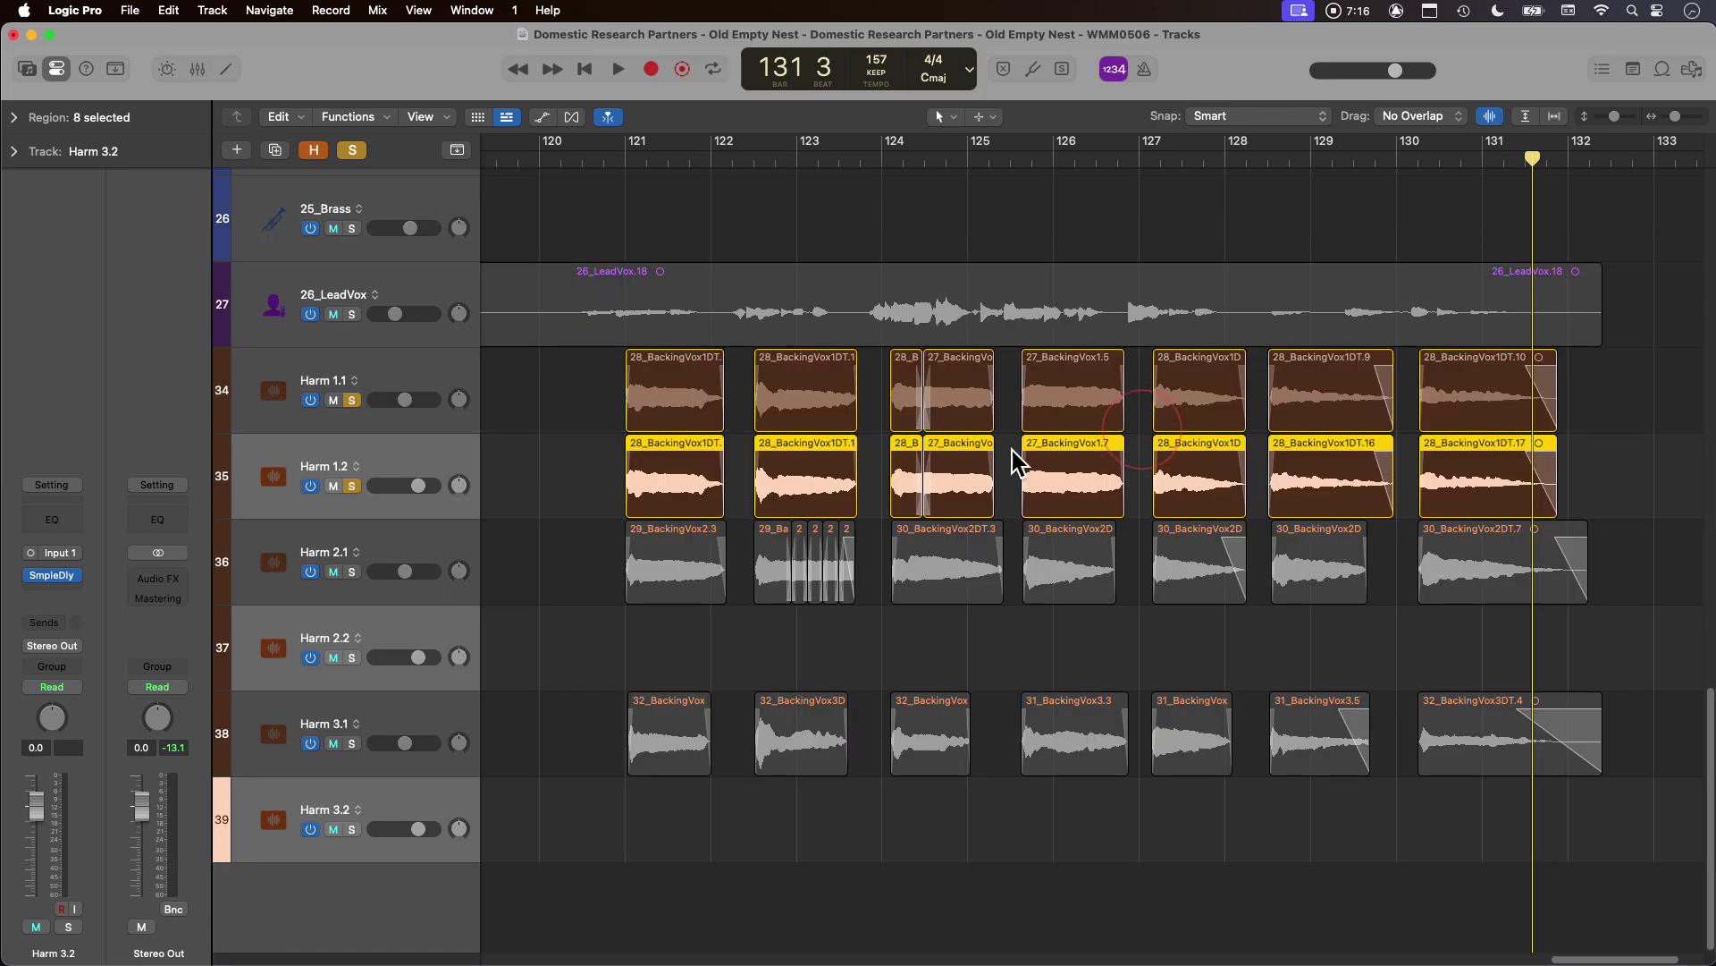
Copy all Harm 2.1 regions to Harm 2.2 at the same time positions.
left_click(598, 644)
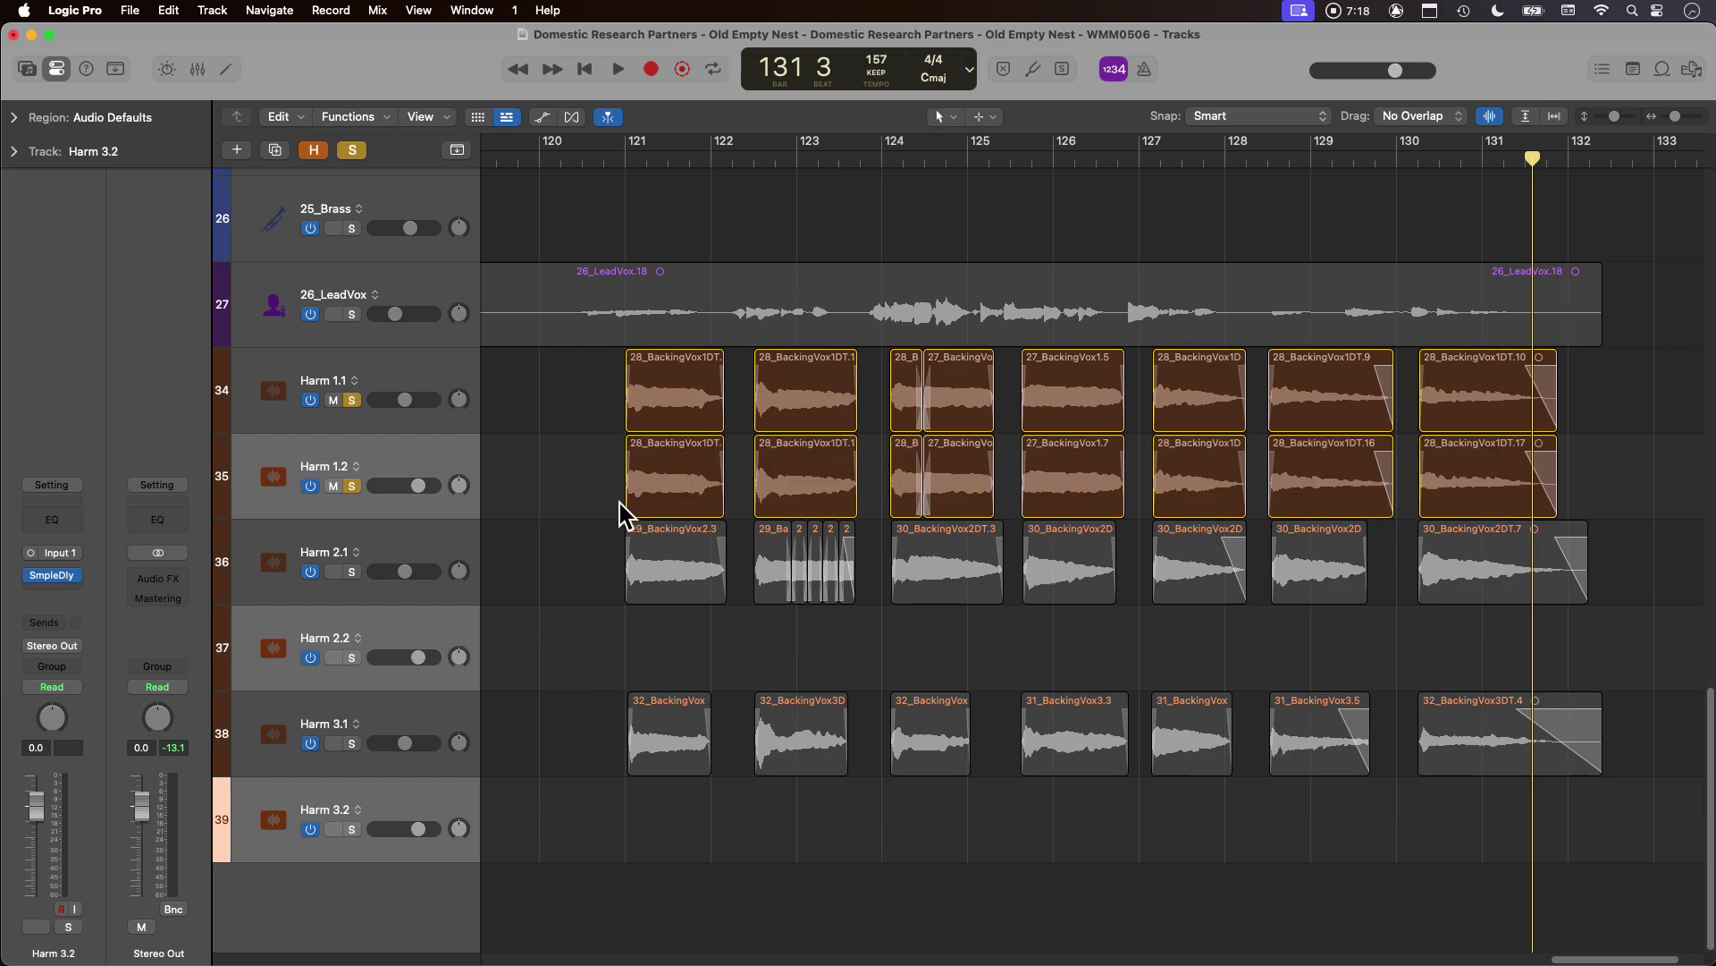
left_click_drag(546, 565, 1431, 579)
left_click_drag(682, 582, 689, 625, "alt")
Solo Harm 2.1 through Harm 3.2 as well and copy all seven Harm 3.1 regions to Harm 3.2 at the same positions.
left_click_drag(675, 742, 672, 800, "alt")
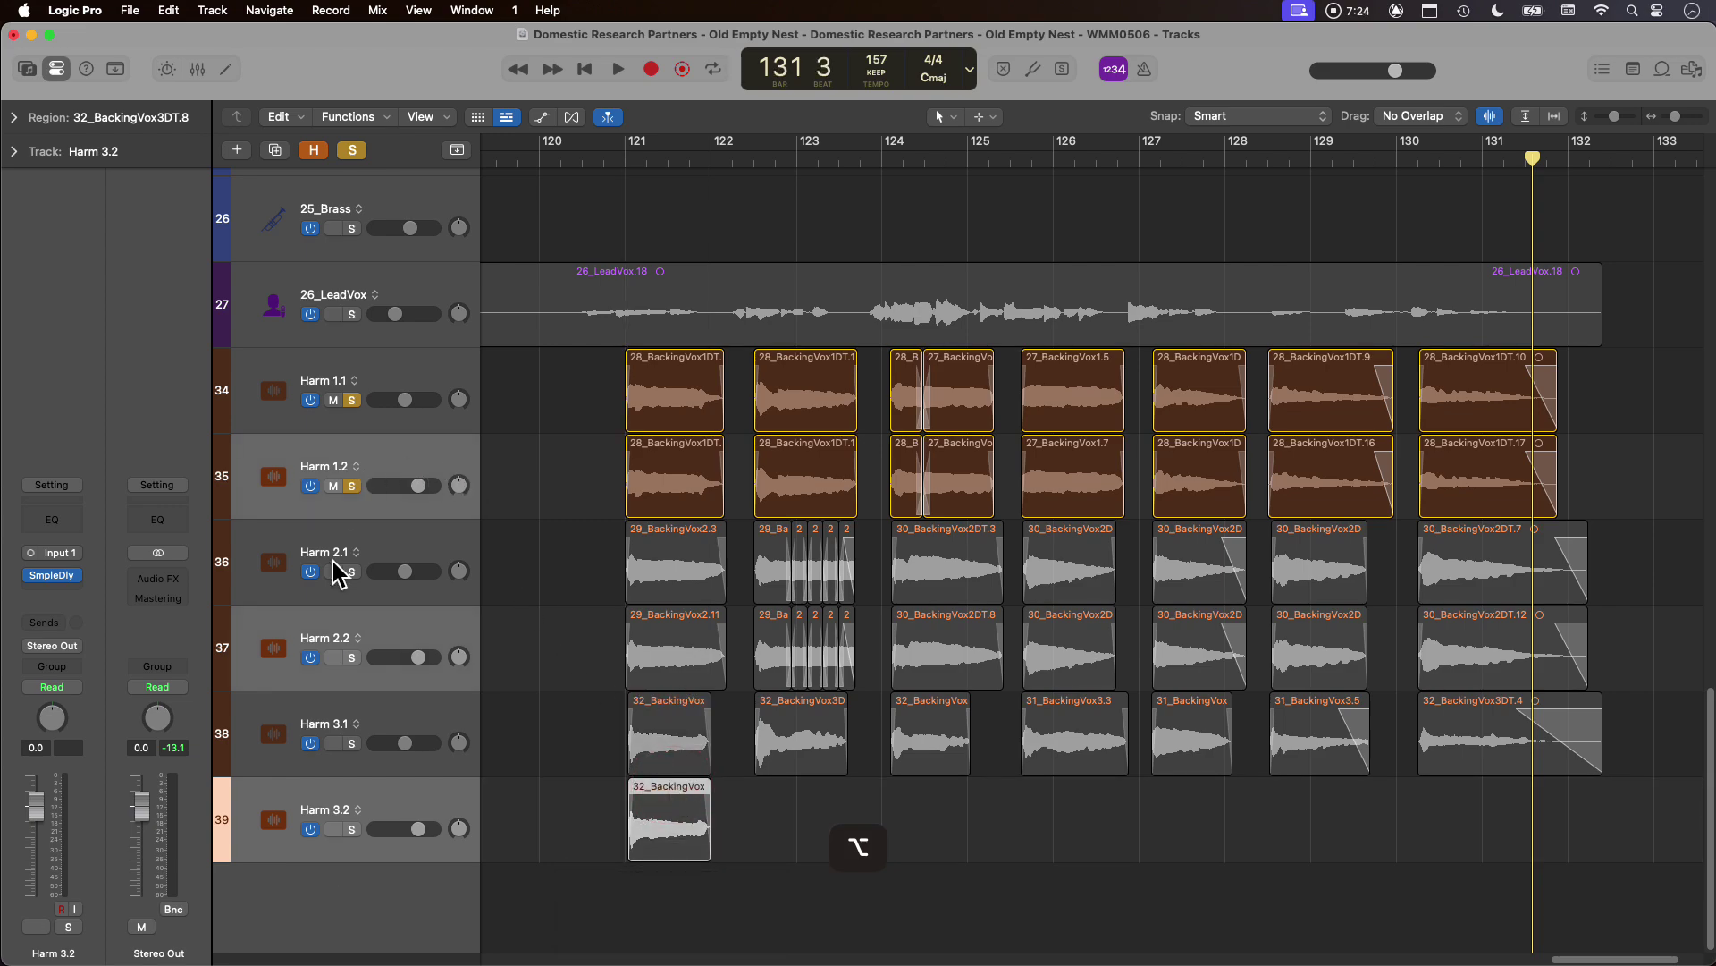
left_click_drag(349, 573, 362, 865)
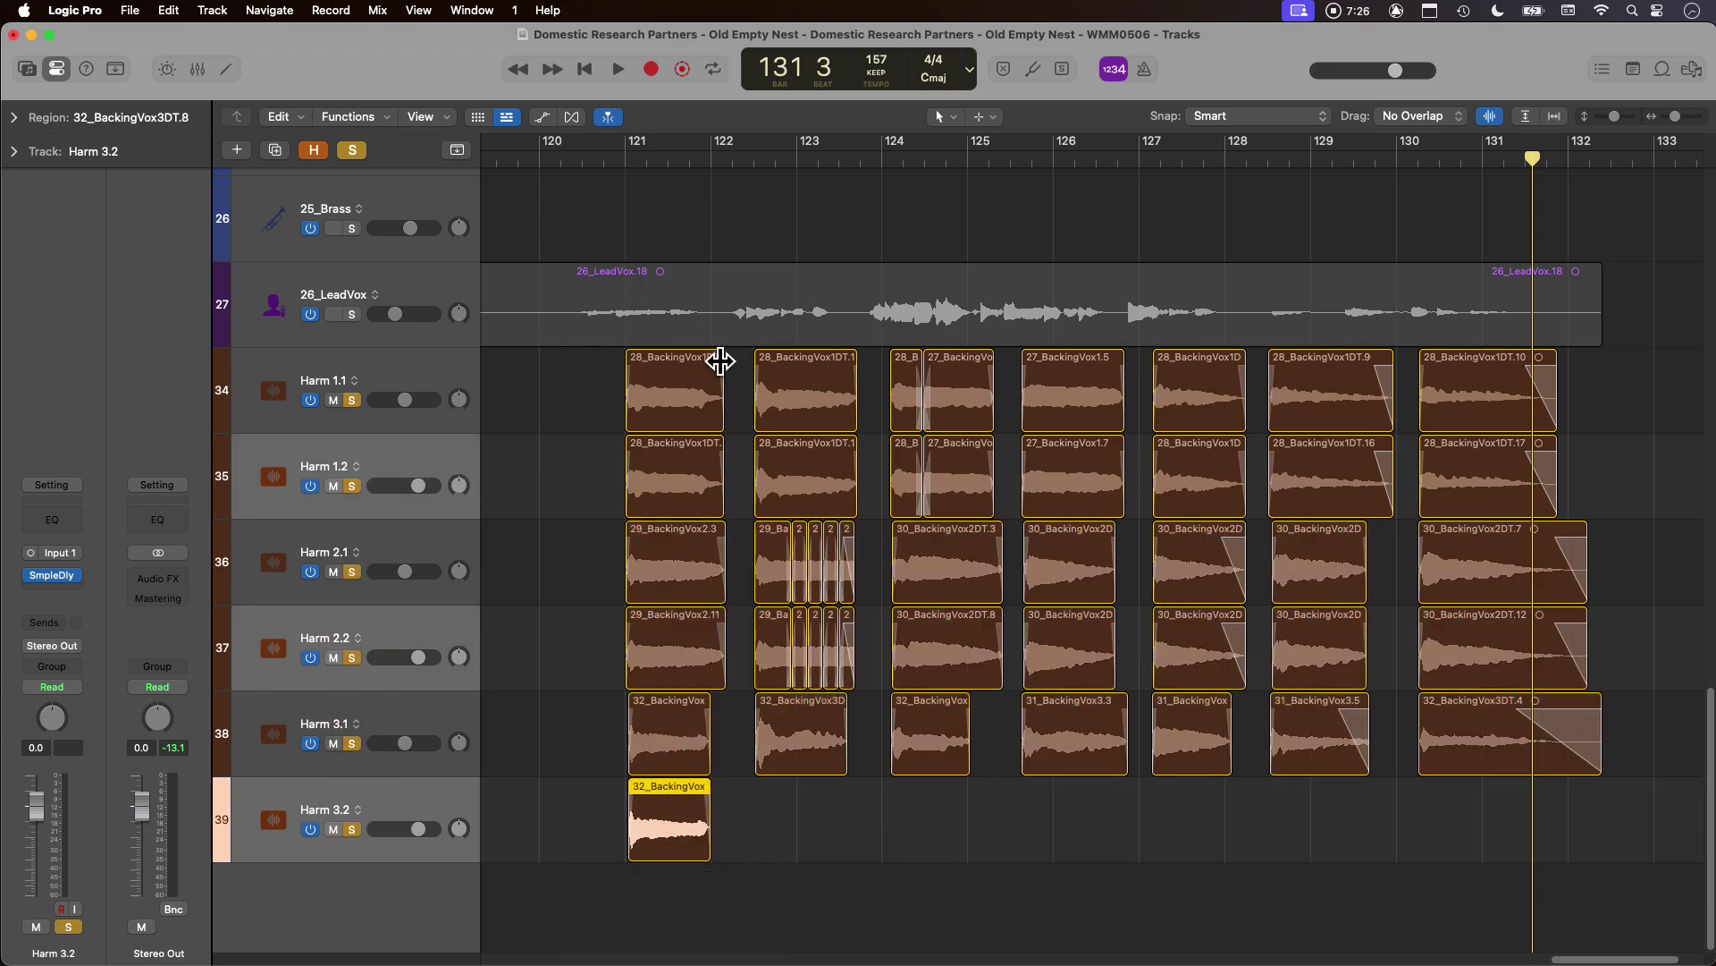
key("cmd+z")
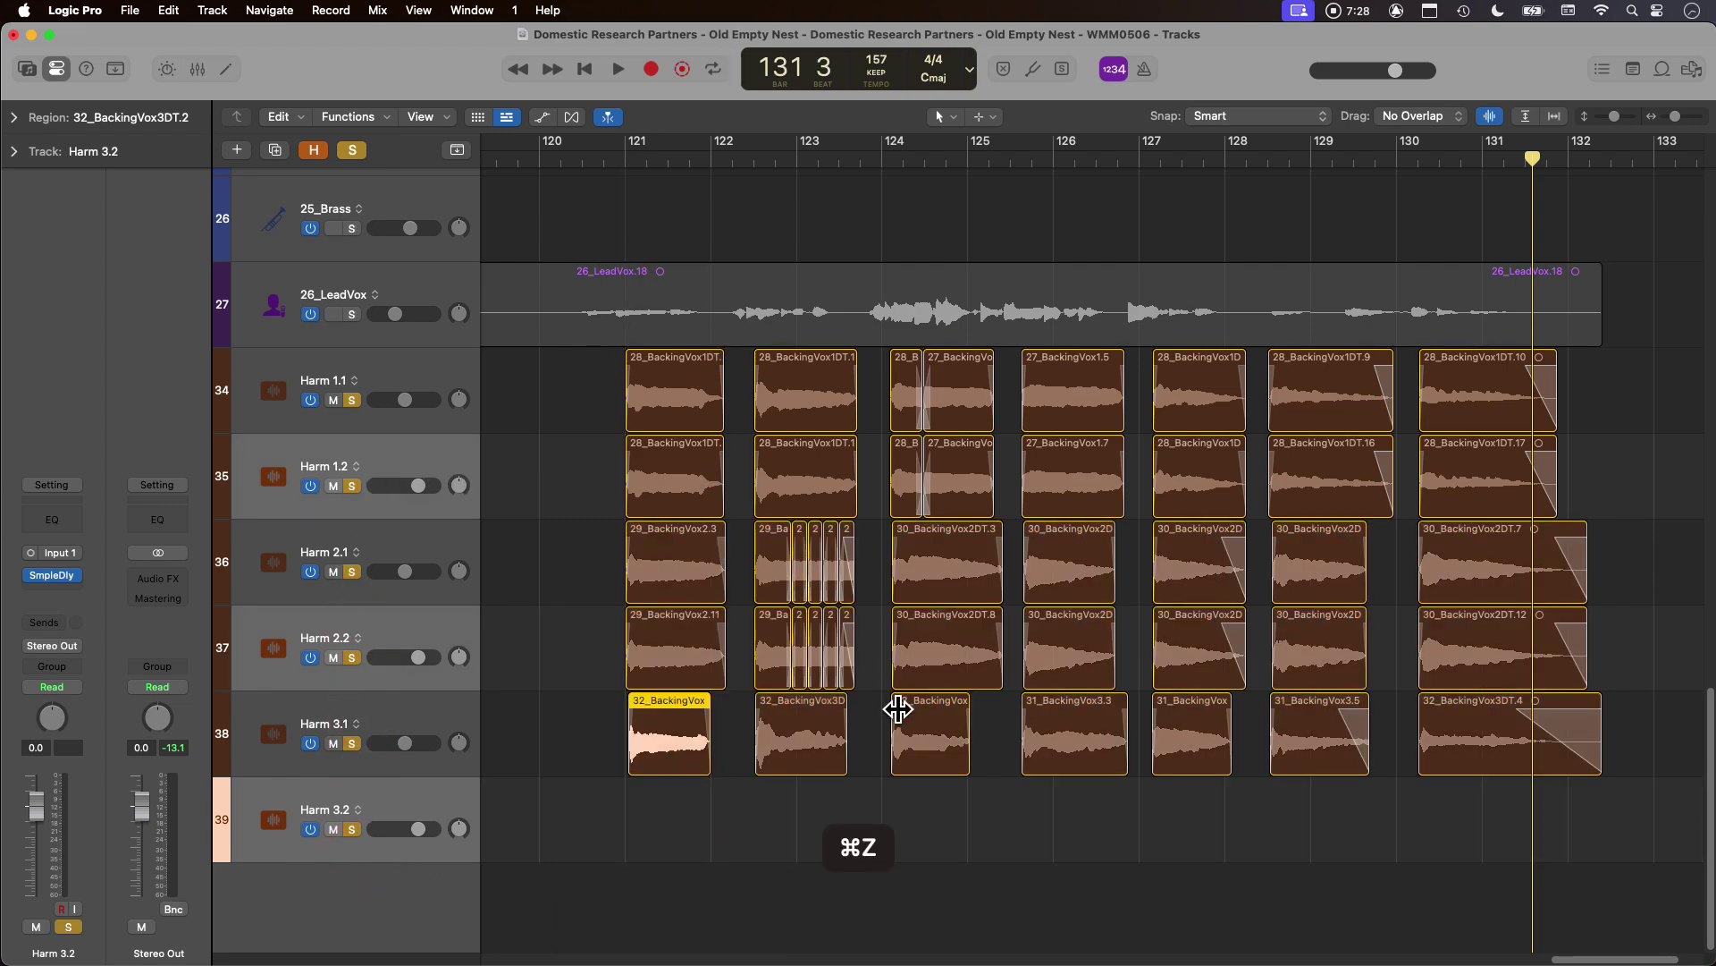
left_click_drag(586, 755, 1591, 748)
left_click_drag(682, 747, 678, 798, "alt")
Play all six soloed harmony tracks from just before bar 120, stop, and deselect the regions.
left_click(535, 162)
key("space")
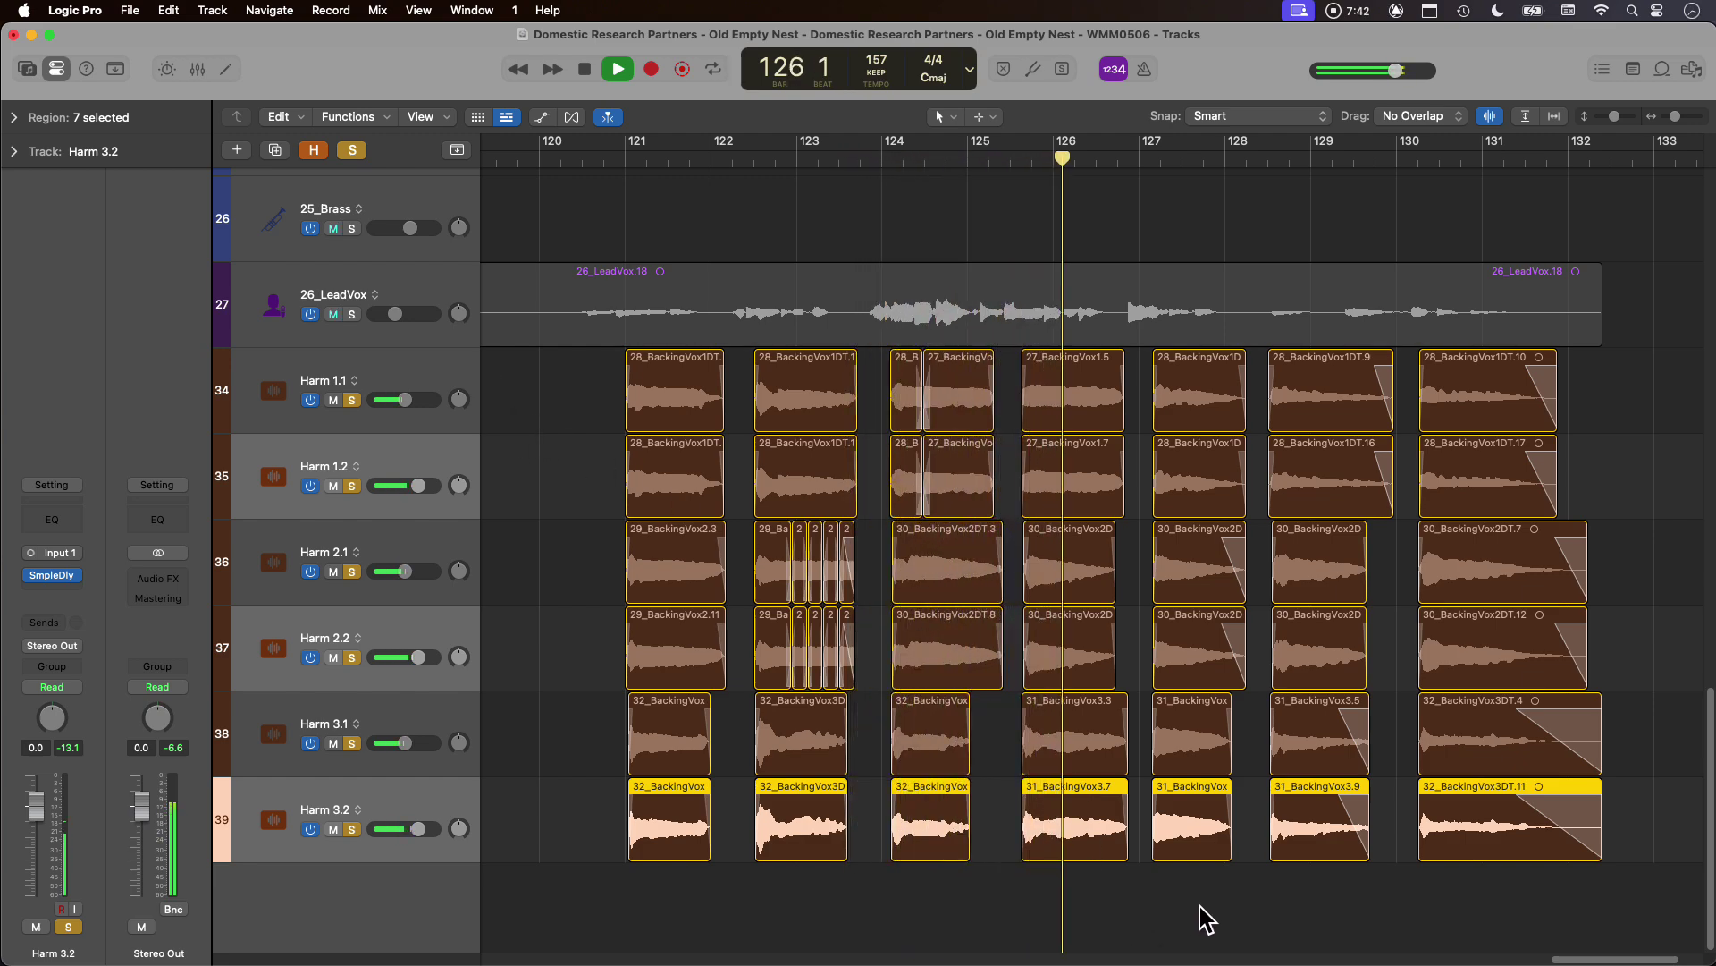
key("space")
left_click(615, 925)
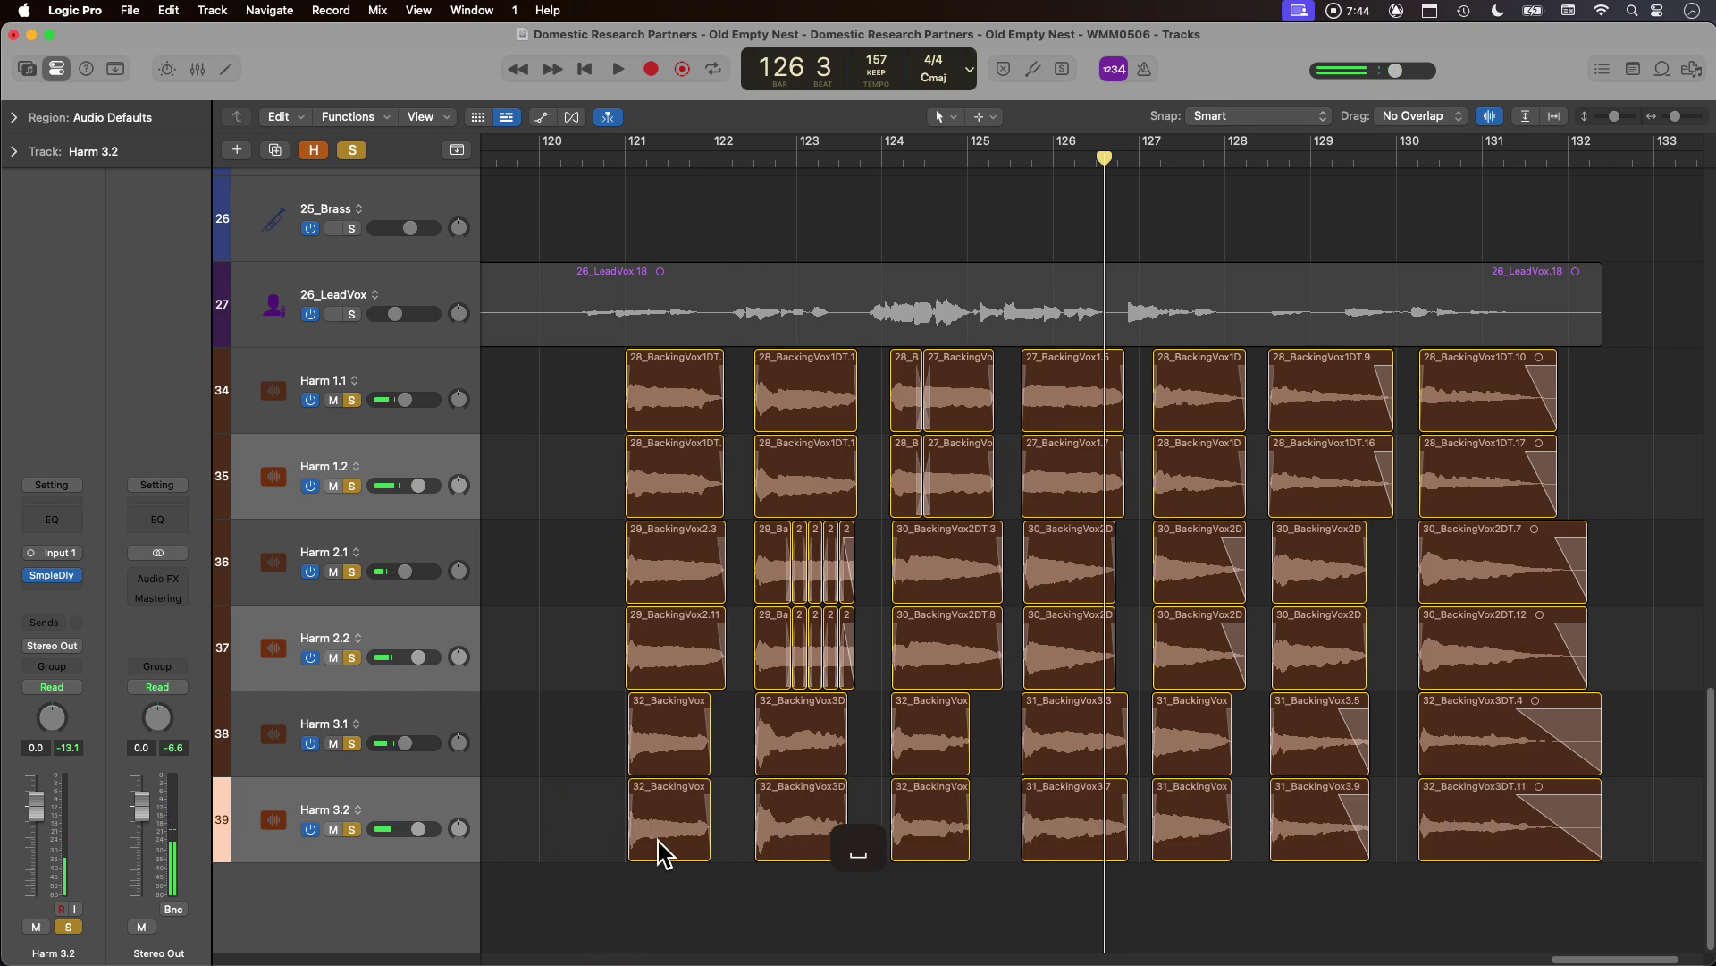
Mute the regions starting at bar 124 on Harm 2.1 and Harm 2.2.
scroll(785, 900, "down", 2)
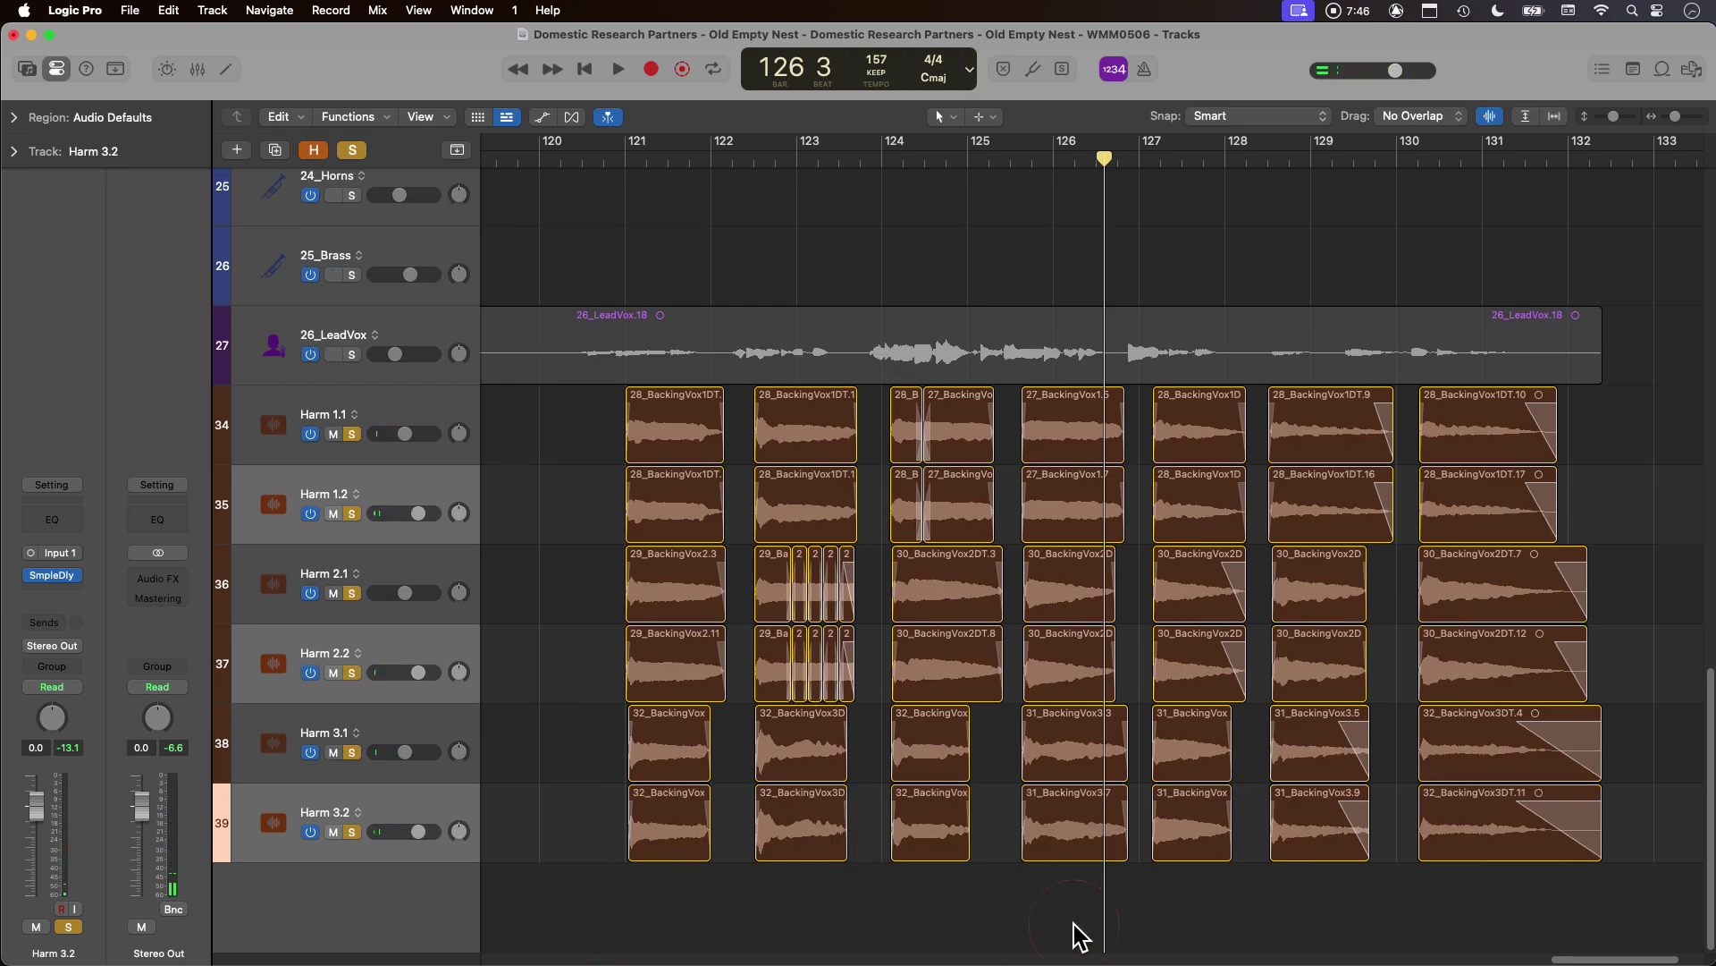
left_click(923, 682)
left_click_drag(881, 590, 973, 670)
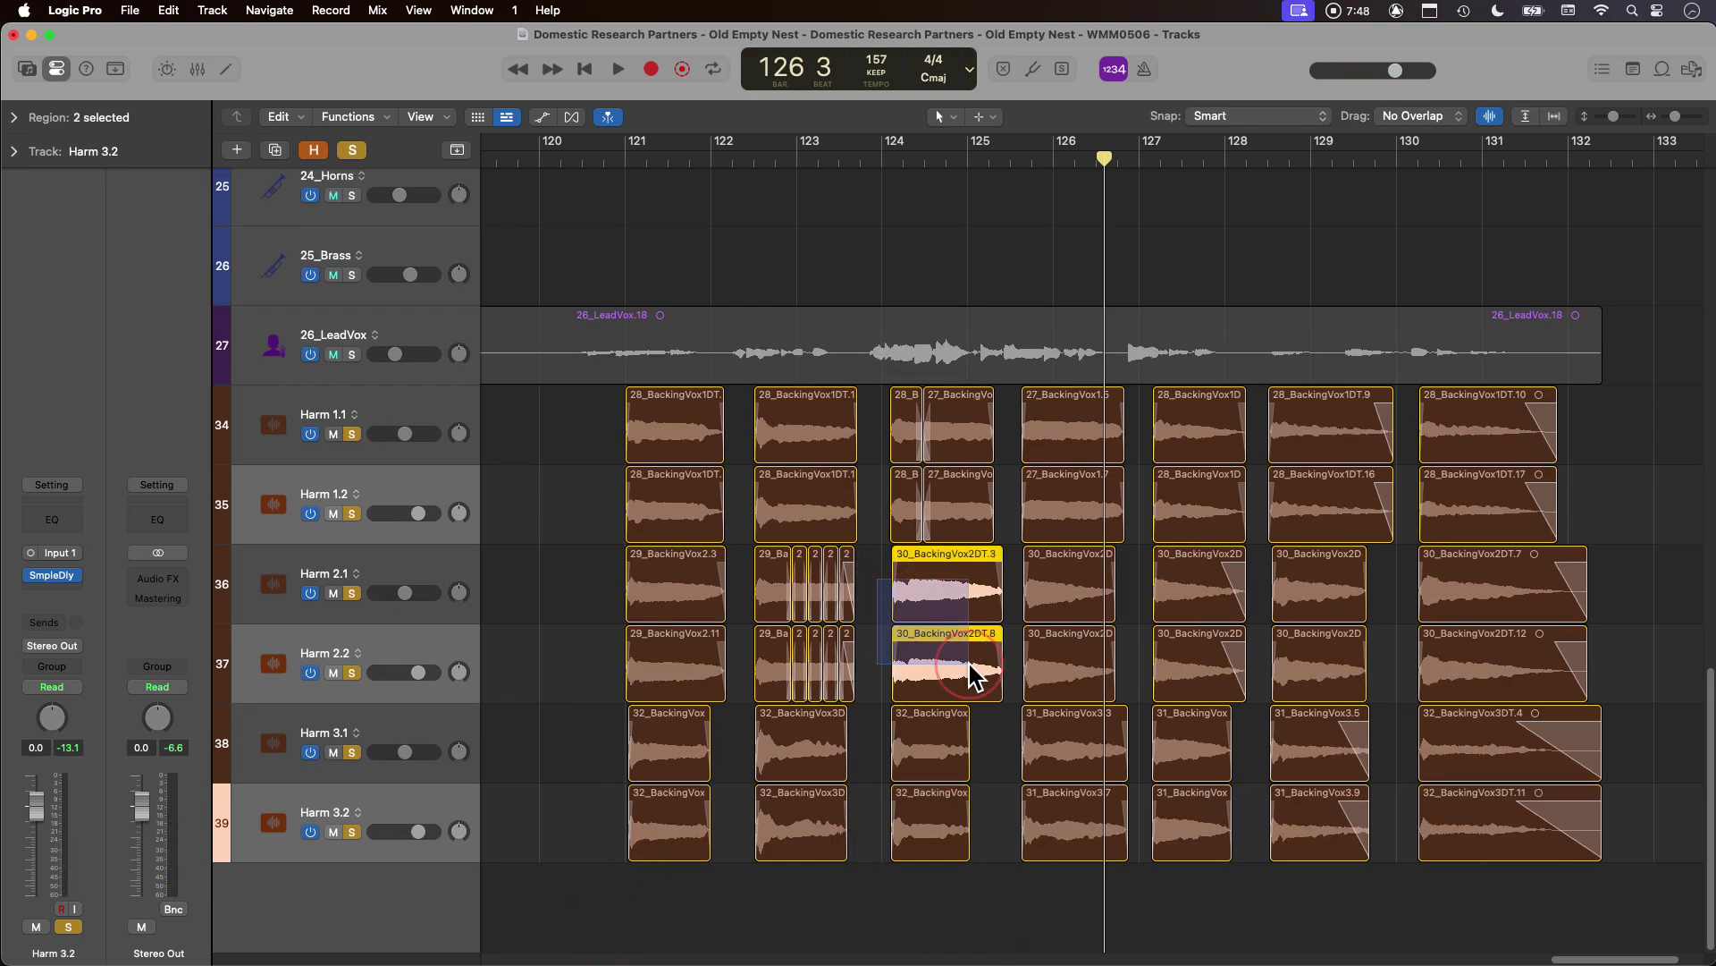
key("ctrl+m")
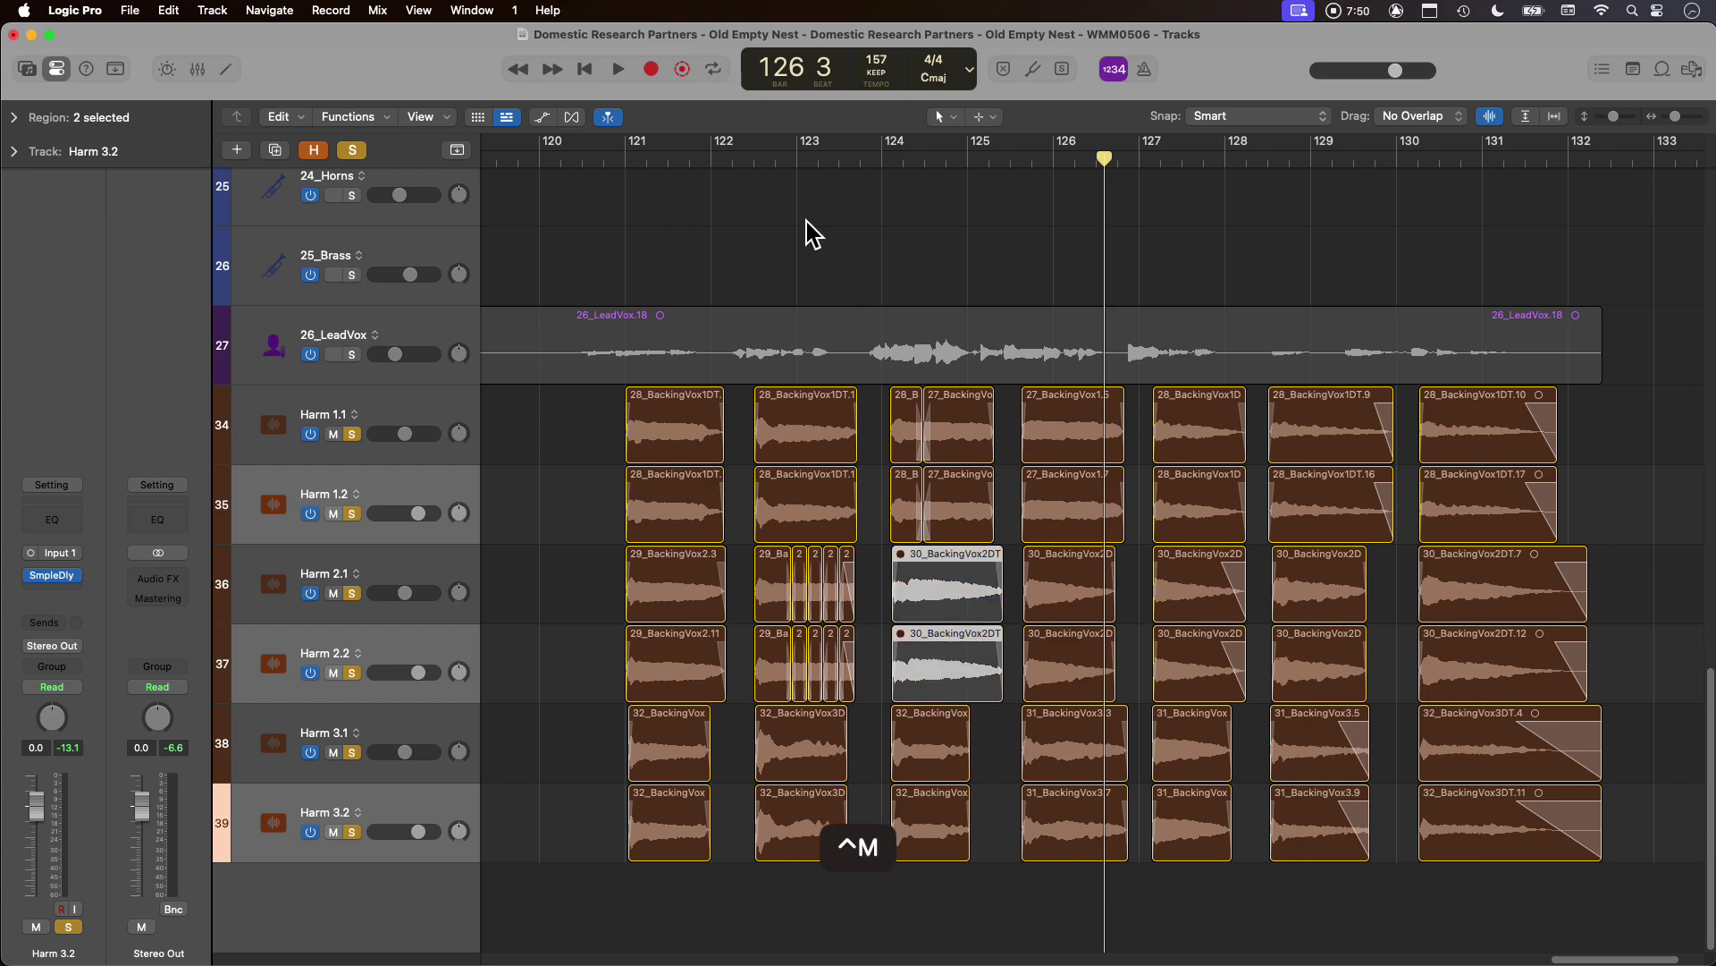
Play the harmonies from bar 124 without the muted regions, then stop and deselect the regions.
left_click(885, 157)
key("space")
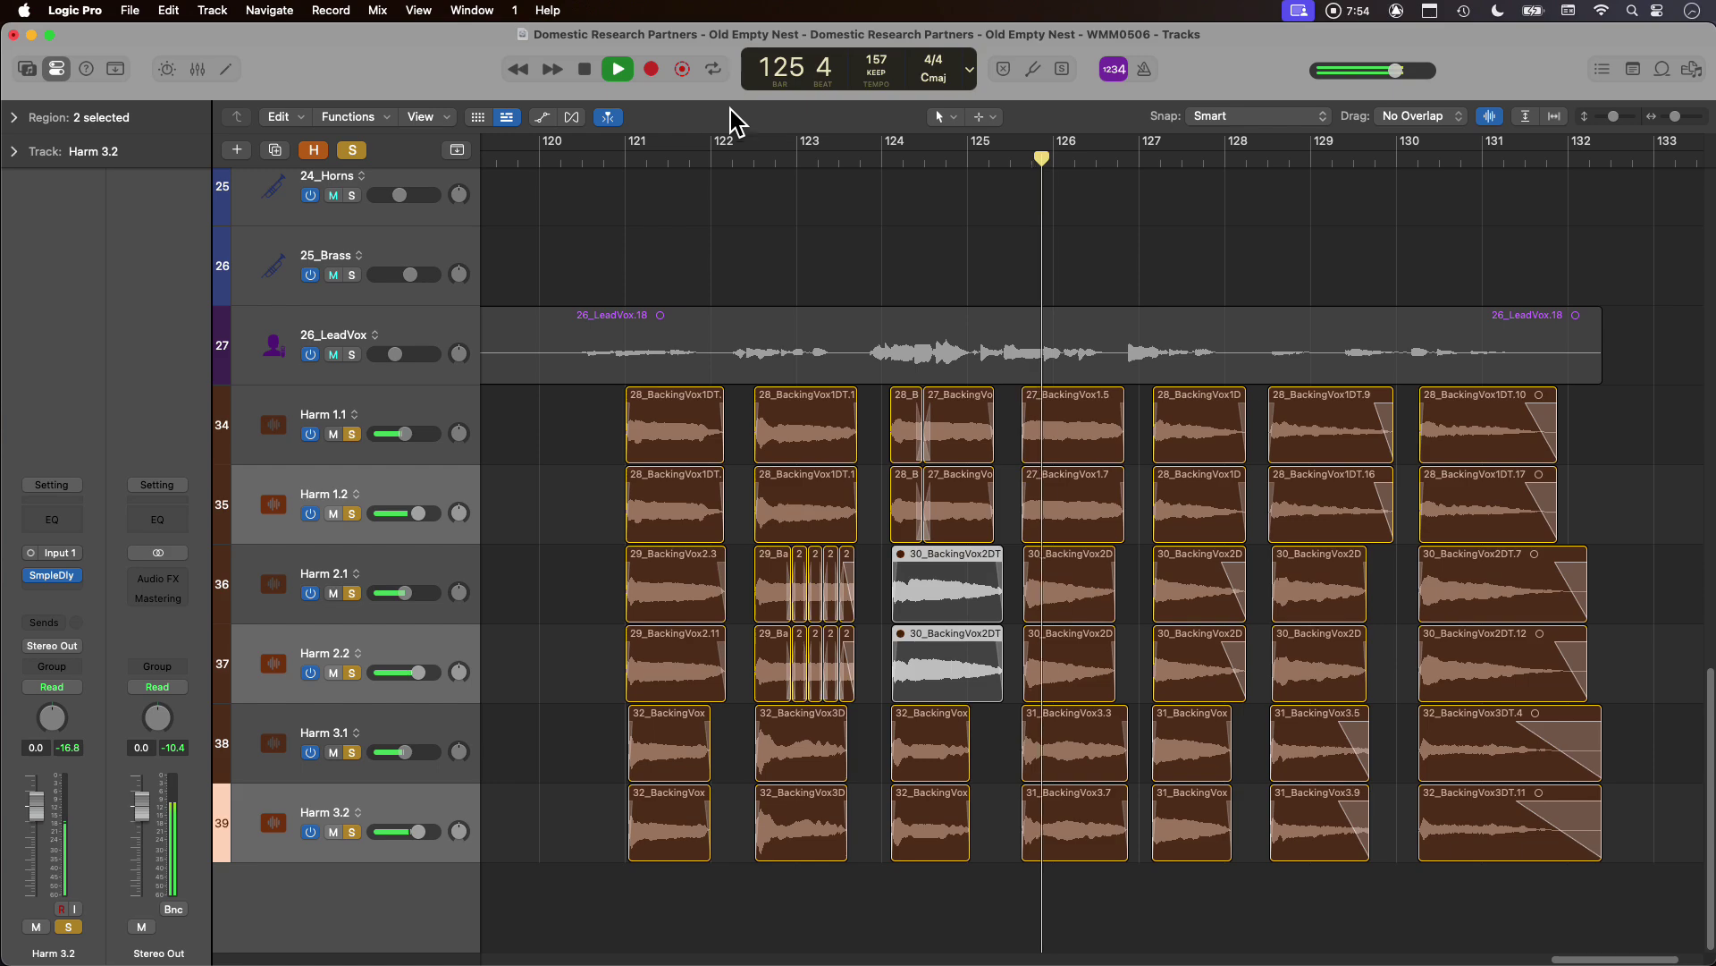
key("space")
left_click(1120, 893)
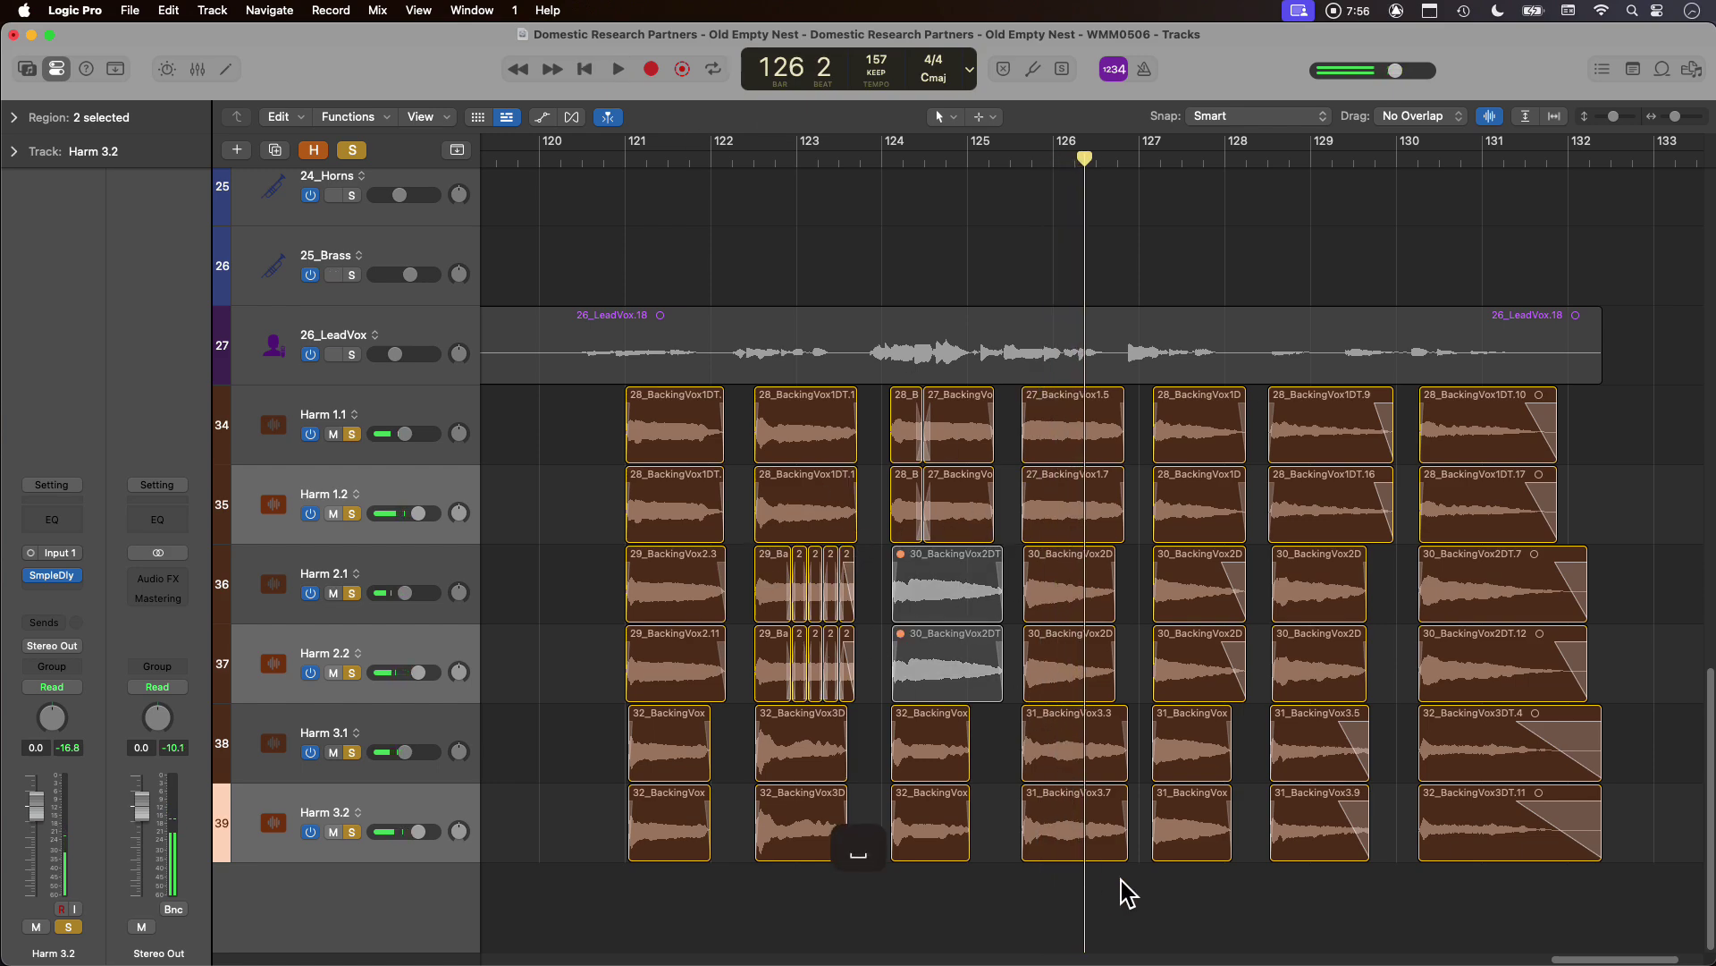
Clear all solos, solo only Harm 3.1, and listen to it from around bar 130 beat 3.
key("alt")
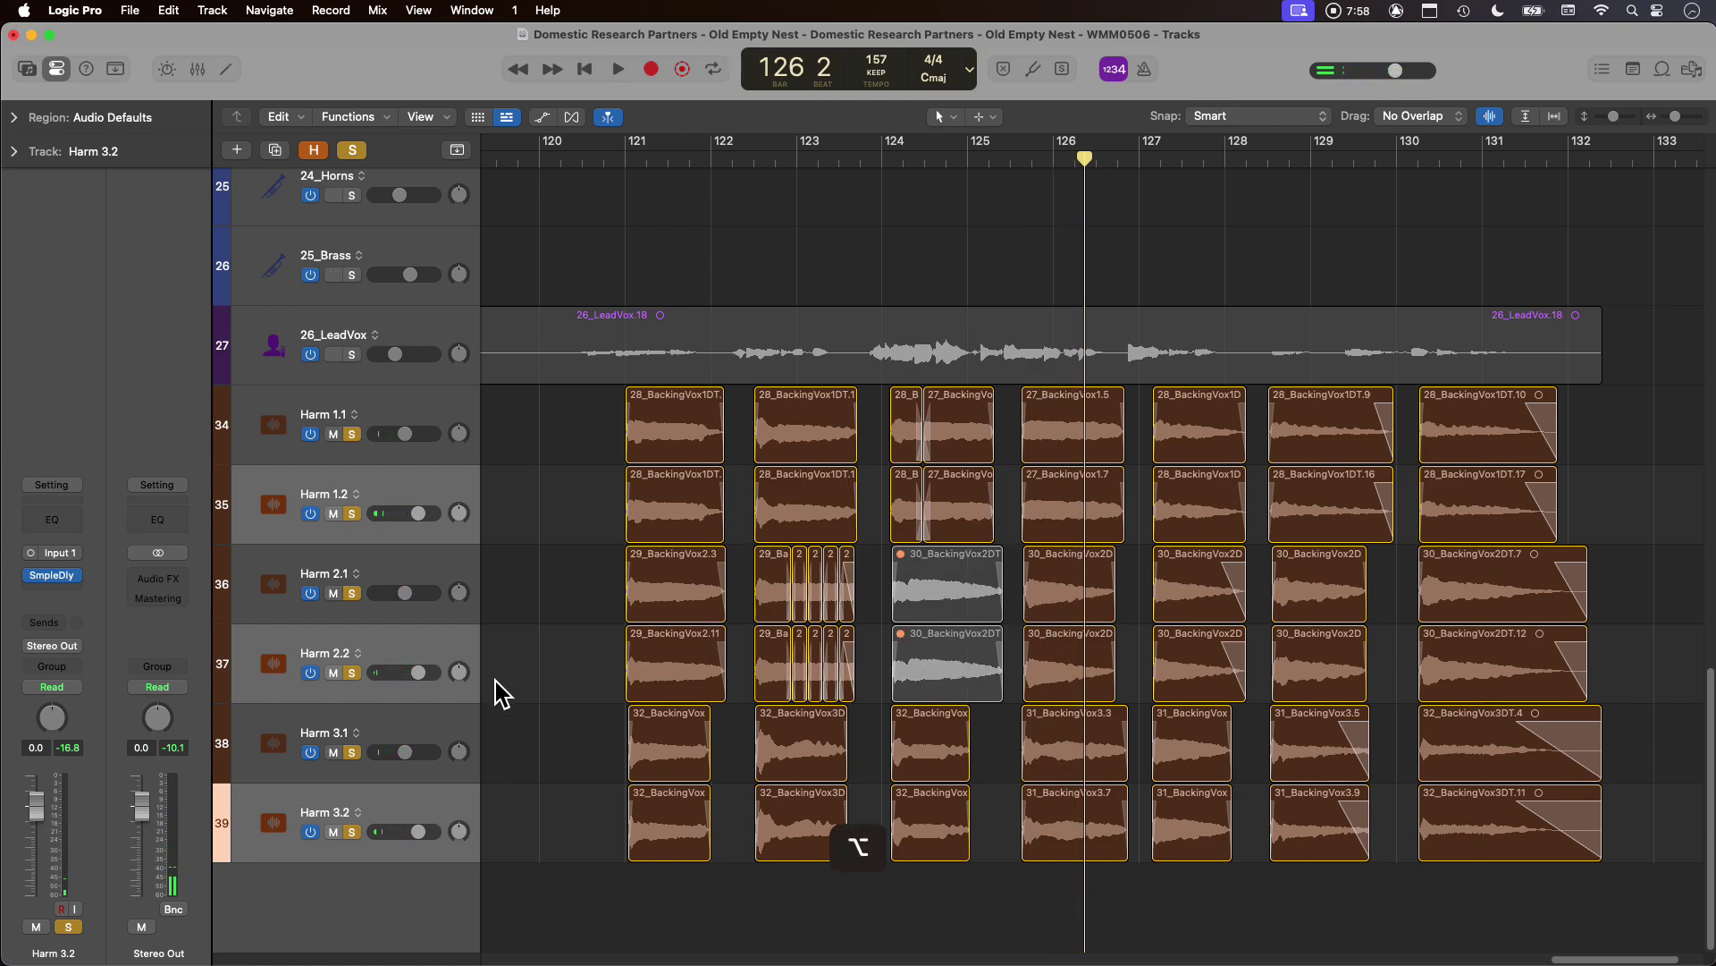
scroll(582, 655, "down", 2)
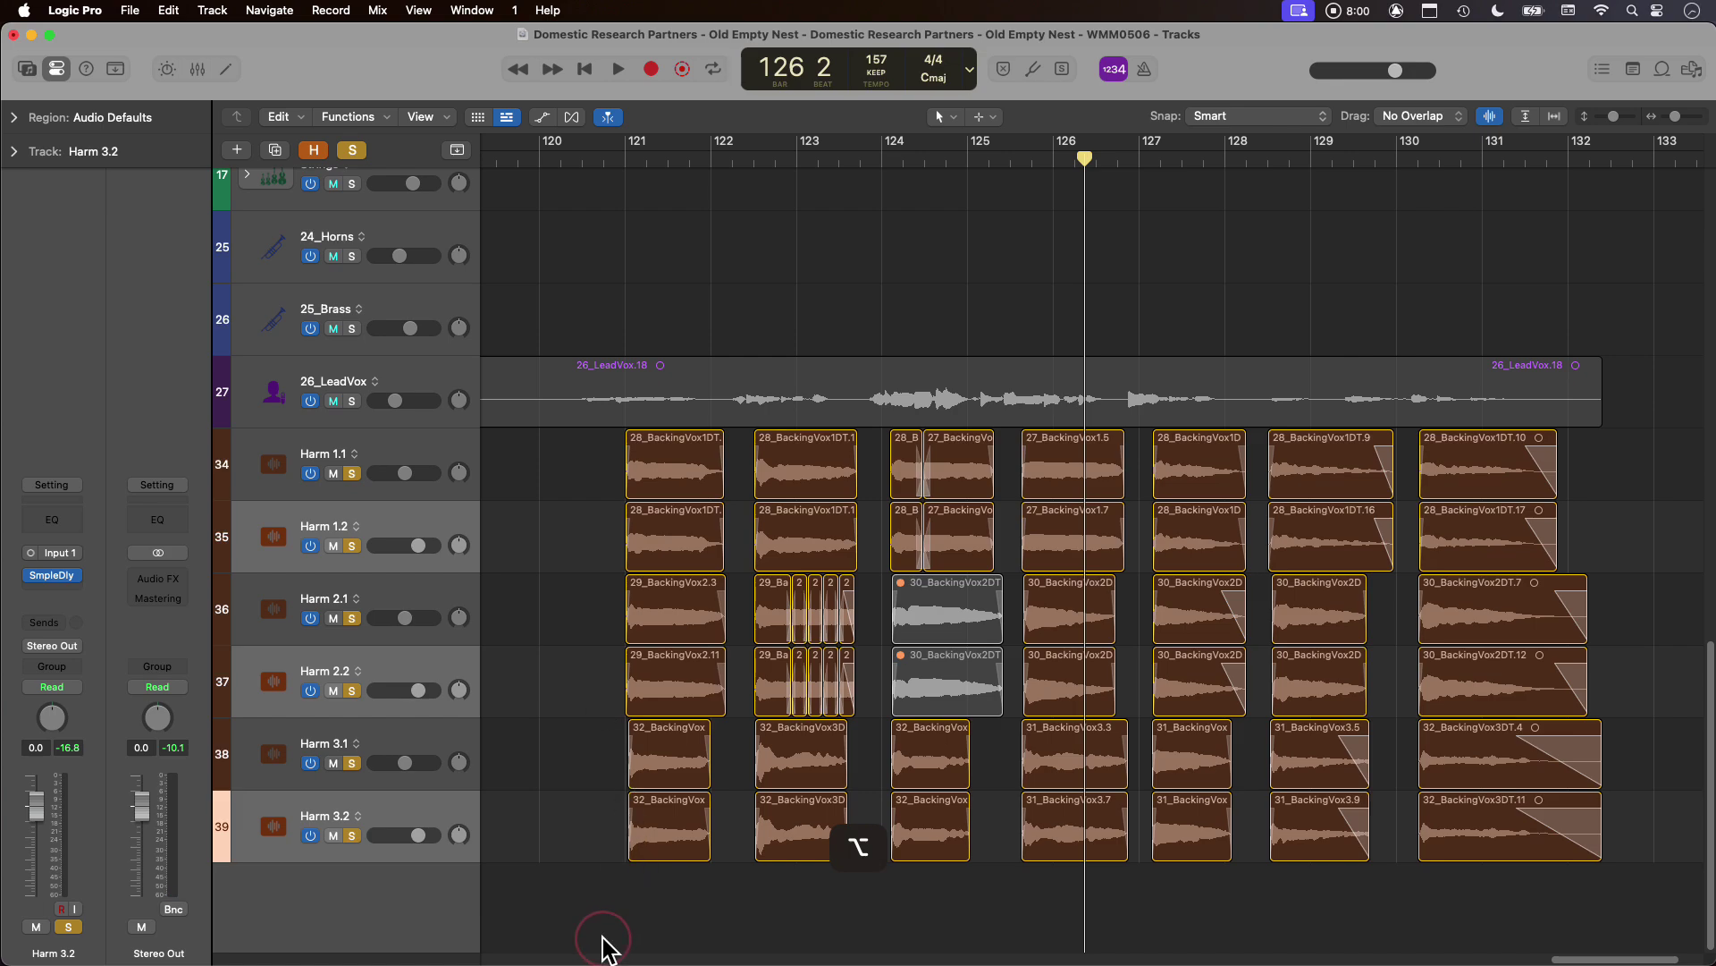
left_click(451, 755)
left_click(444, 800)
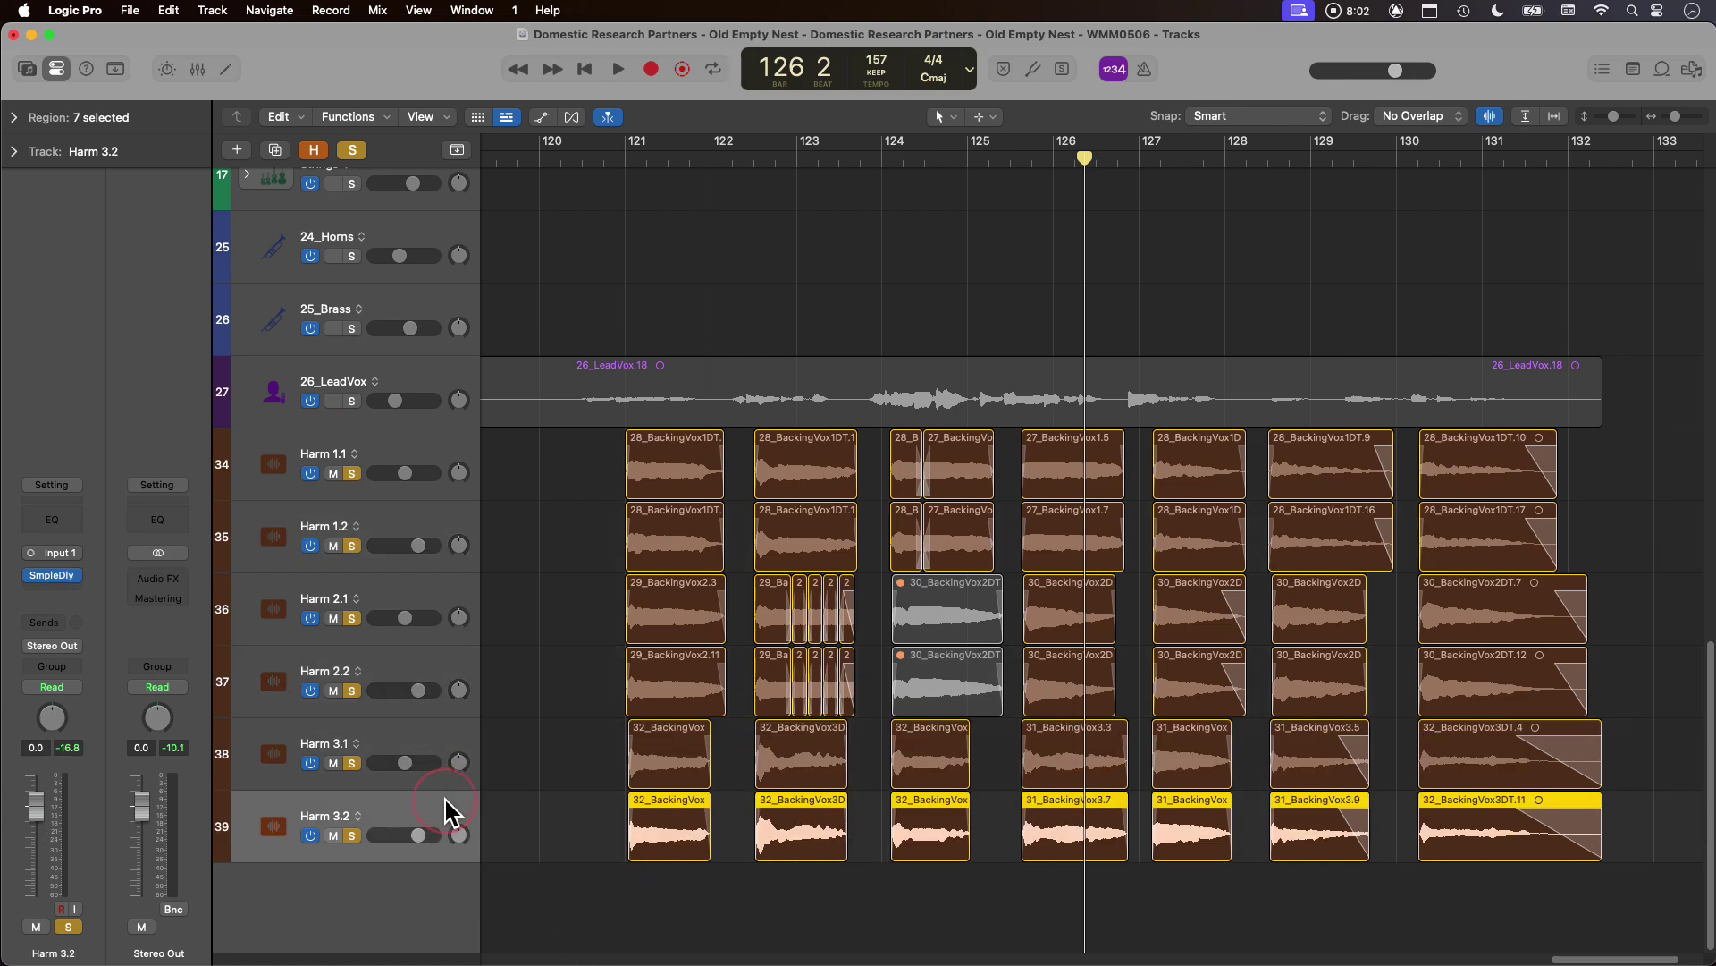
left_click_drag(1428, 159, 1441, 155)
left_click(352, 763, "alt")
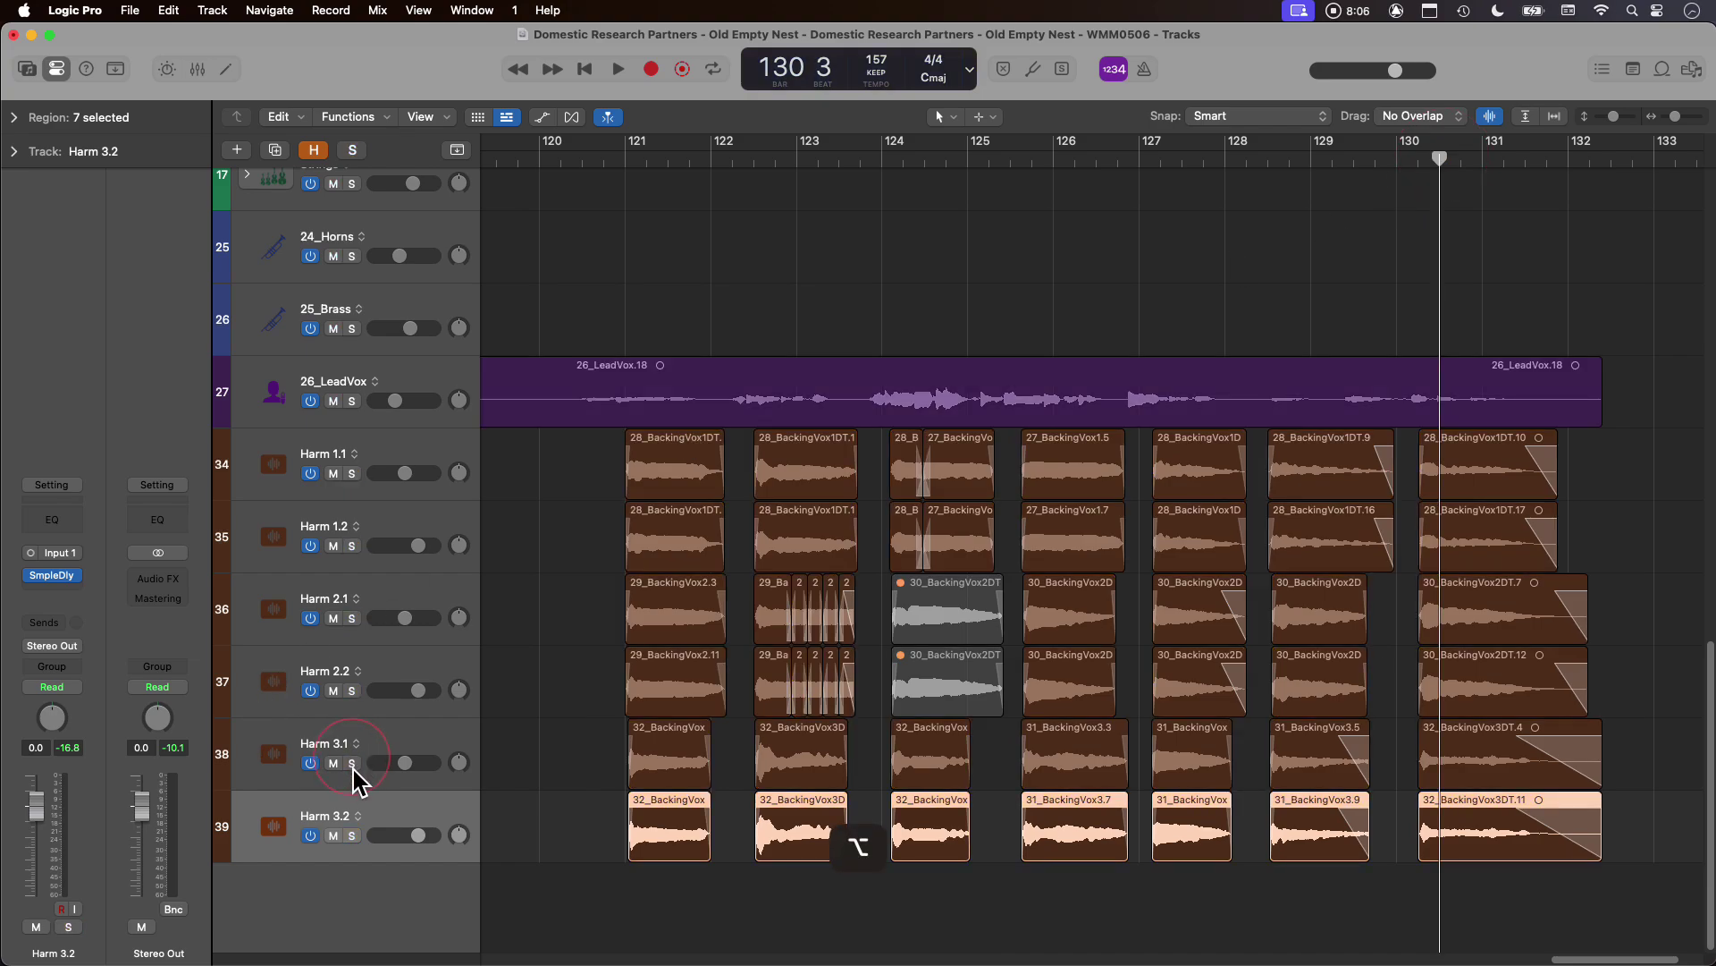
left_click(353, 762)
key("space")
key("space")
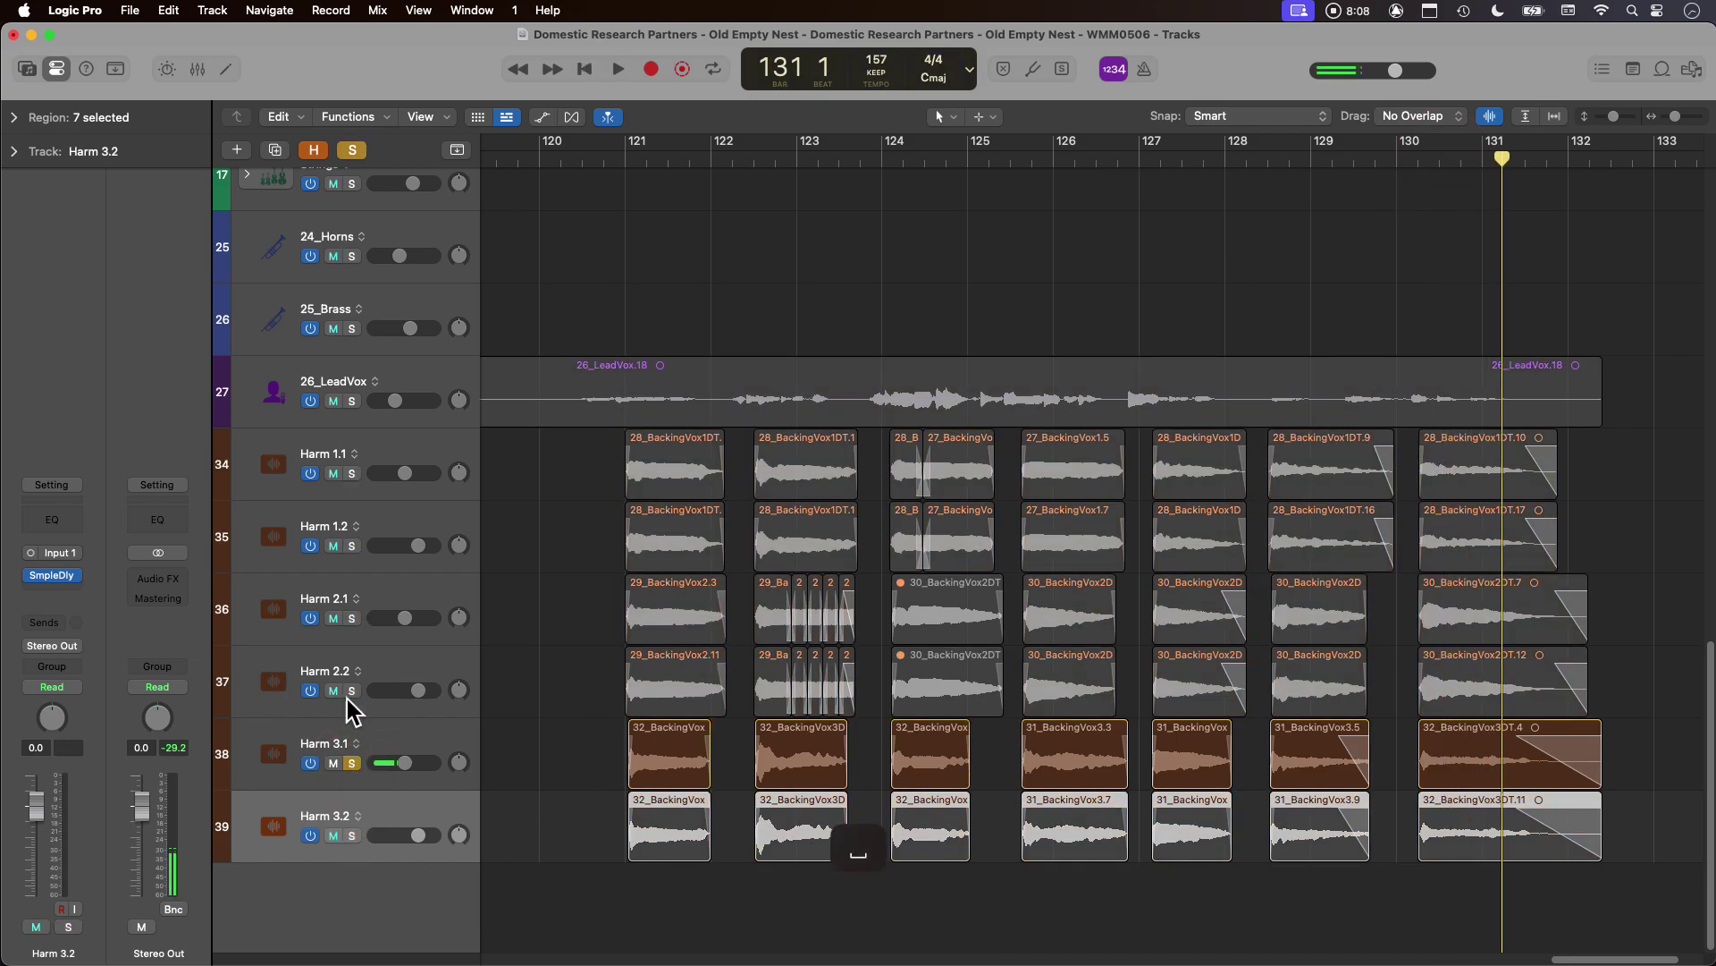
Switch the solo from Harm 3.1 to Harm 2.2 and listen to that track around bar 131.
left_click(352, 691)
left_click(352, 762)
key("space")
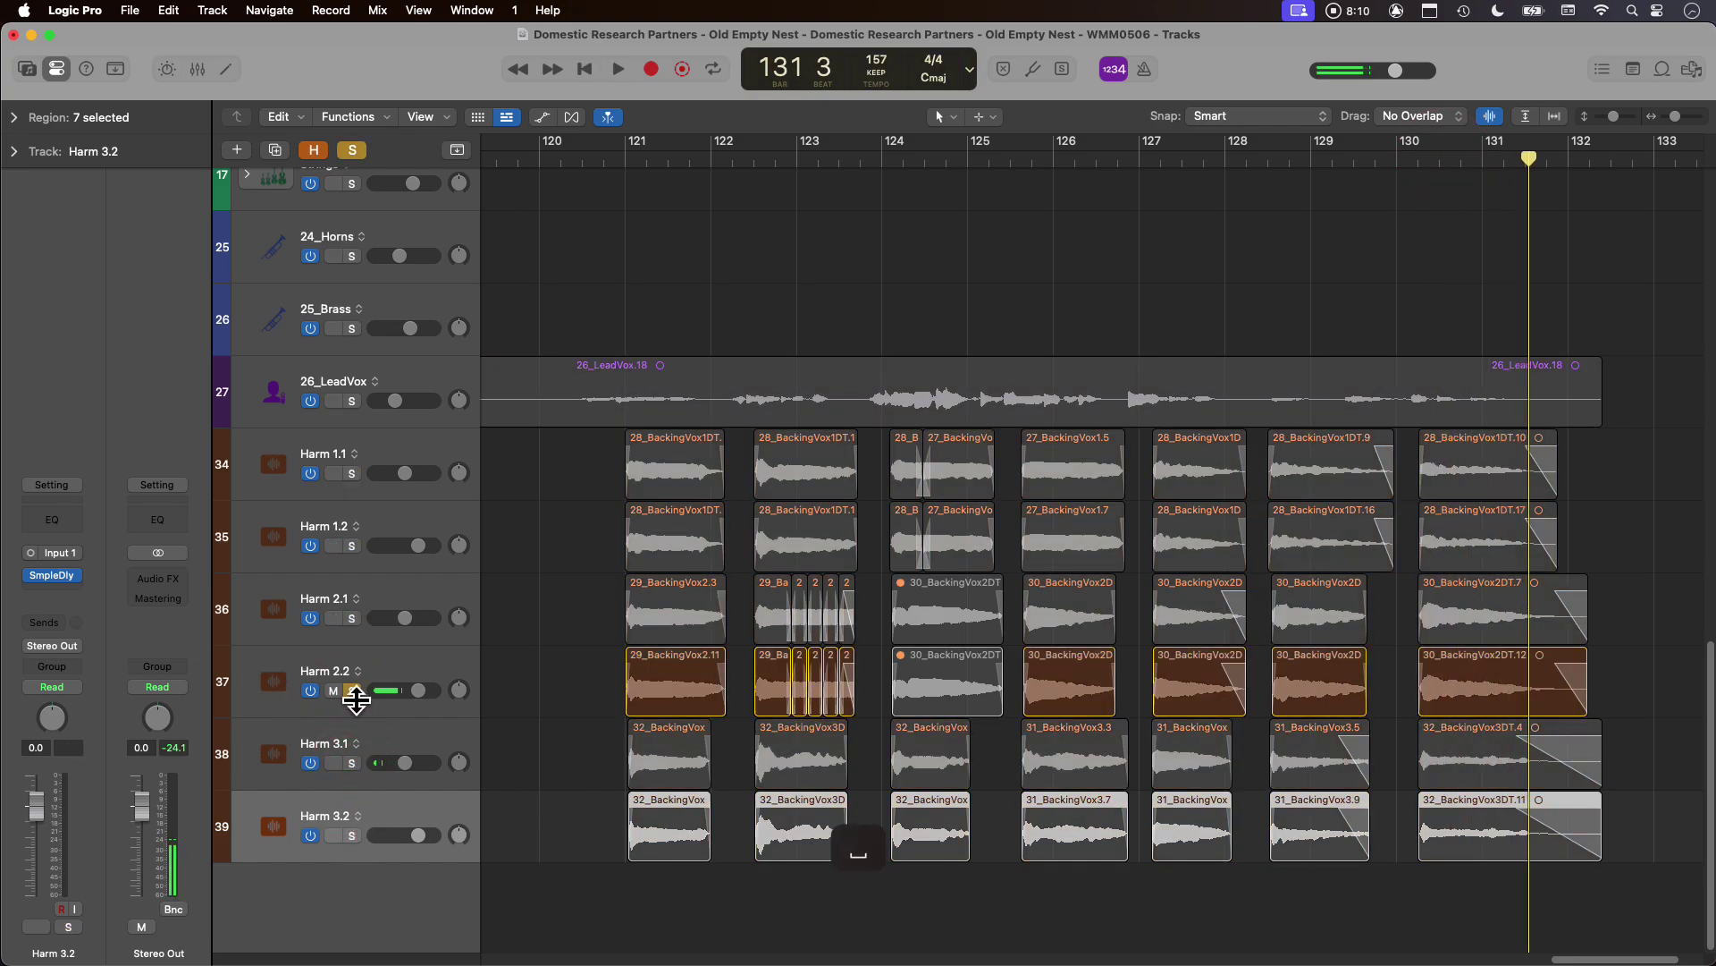
Switch the solo from Harm 2.2 to Harm 1.2 and listen to it from around bar 130 beat 3.
left_click(352, 691)
left_click(352, 546)
left_click(1452, 164)
key("space")
Pan Harm 3.2 to -50 and Harm 3.1 to +50.
left_click(390, 461)
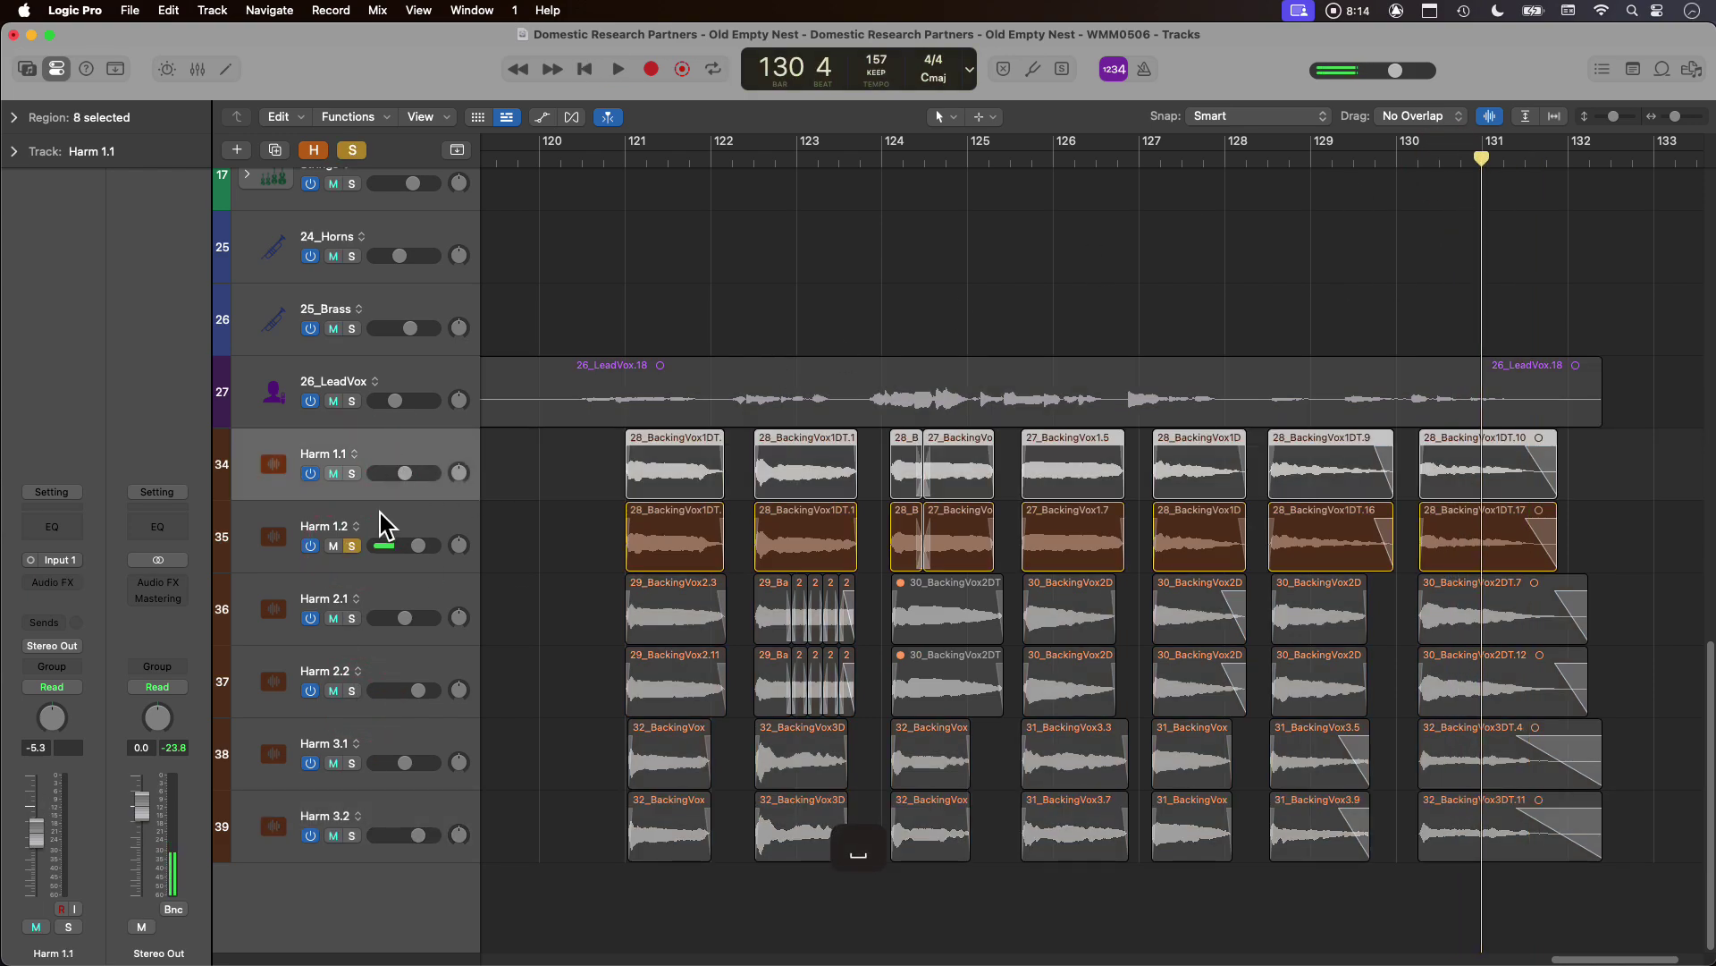
left_click(375, 527)
left_click(418, 809)
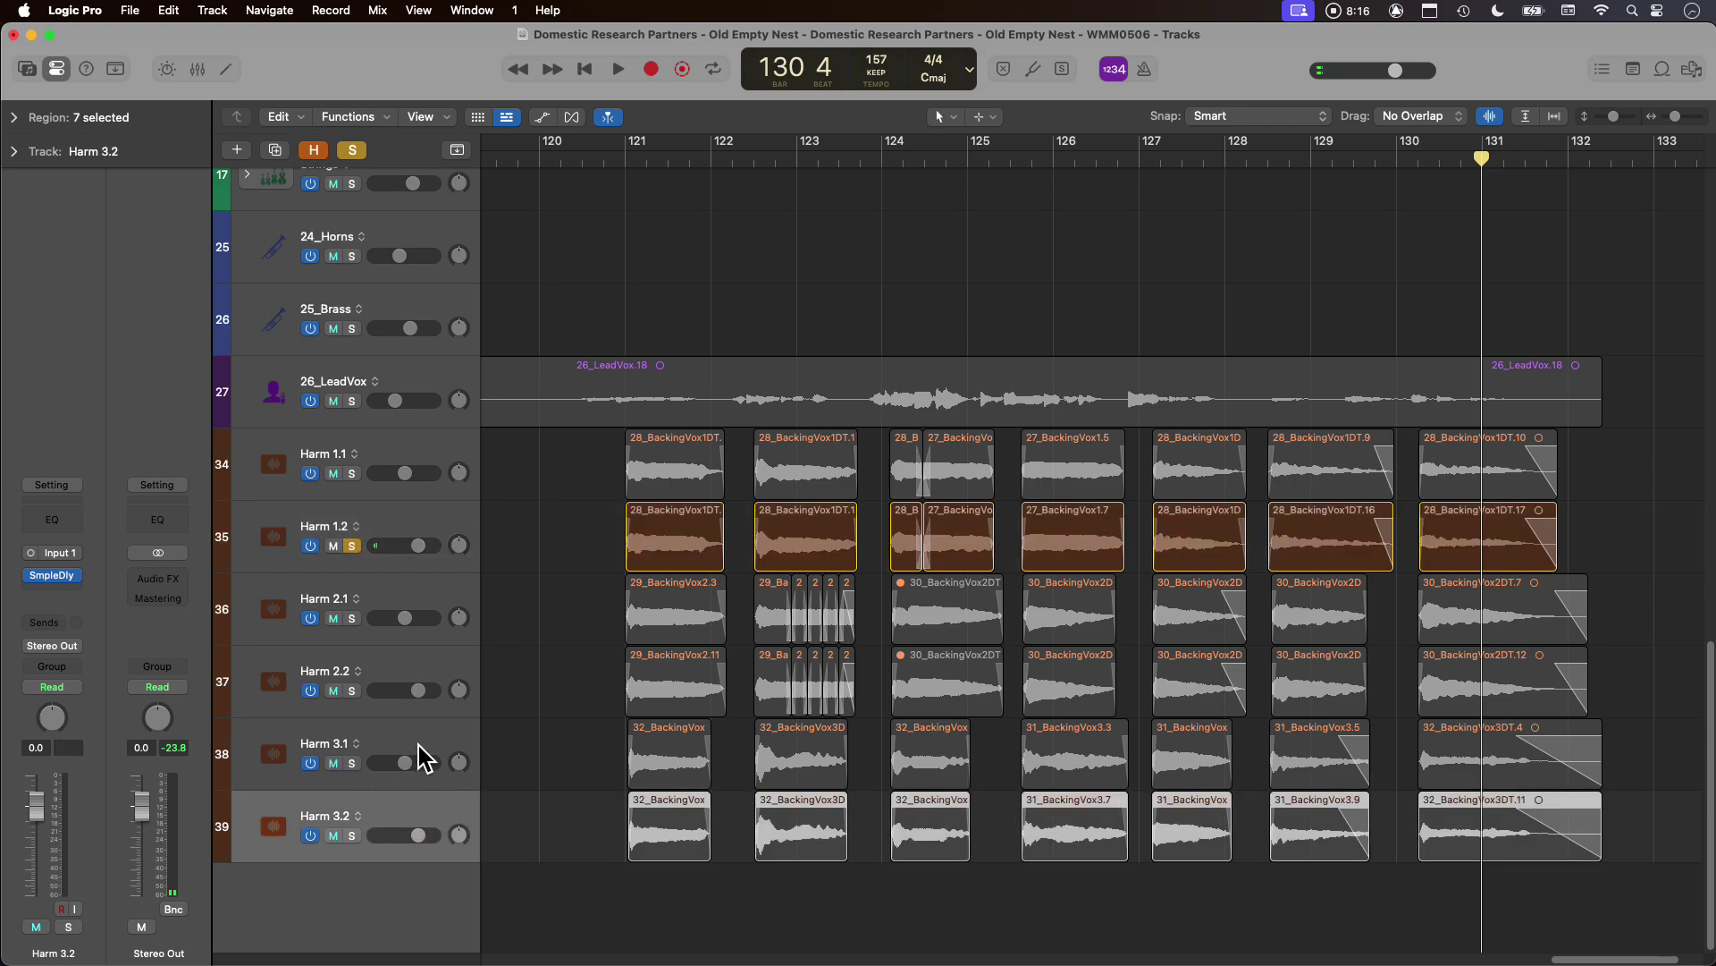
left_click_drag(455, 840, 456, 871)
left_click(460, 832)
left_click_drag(459, 760, 457, 731)
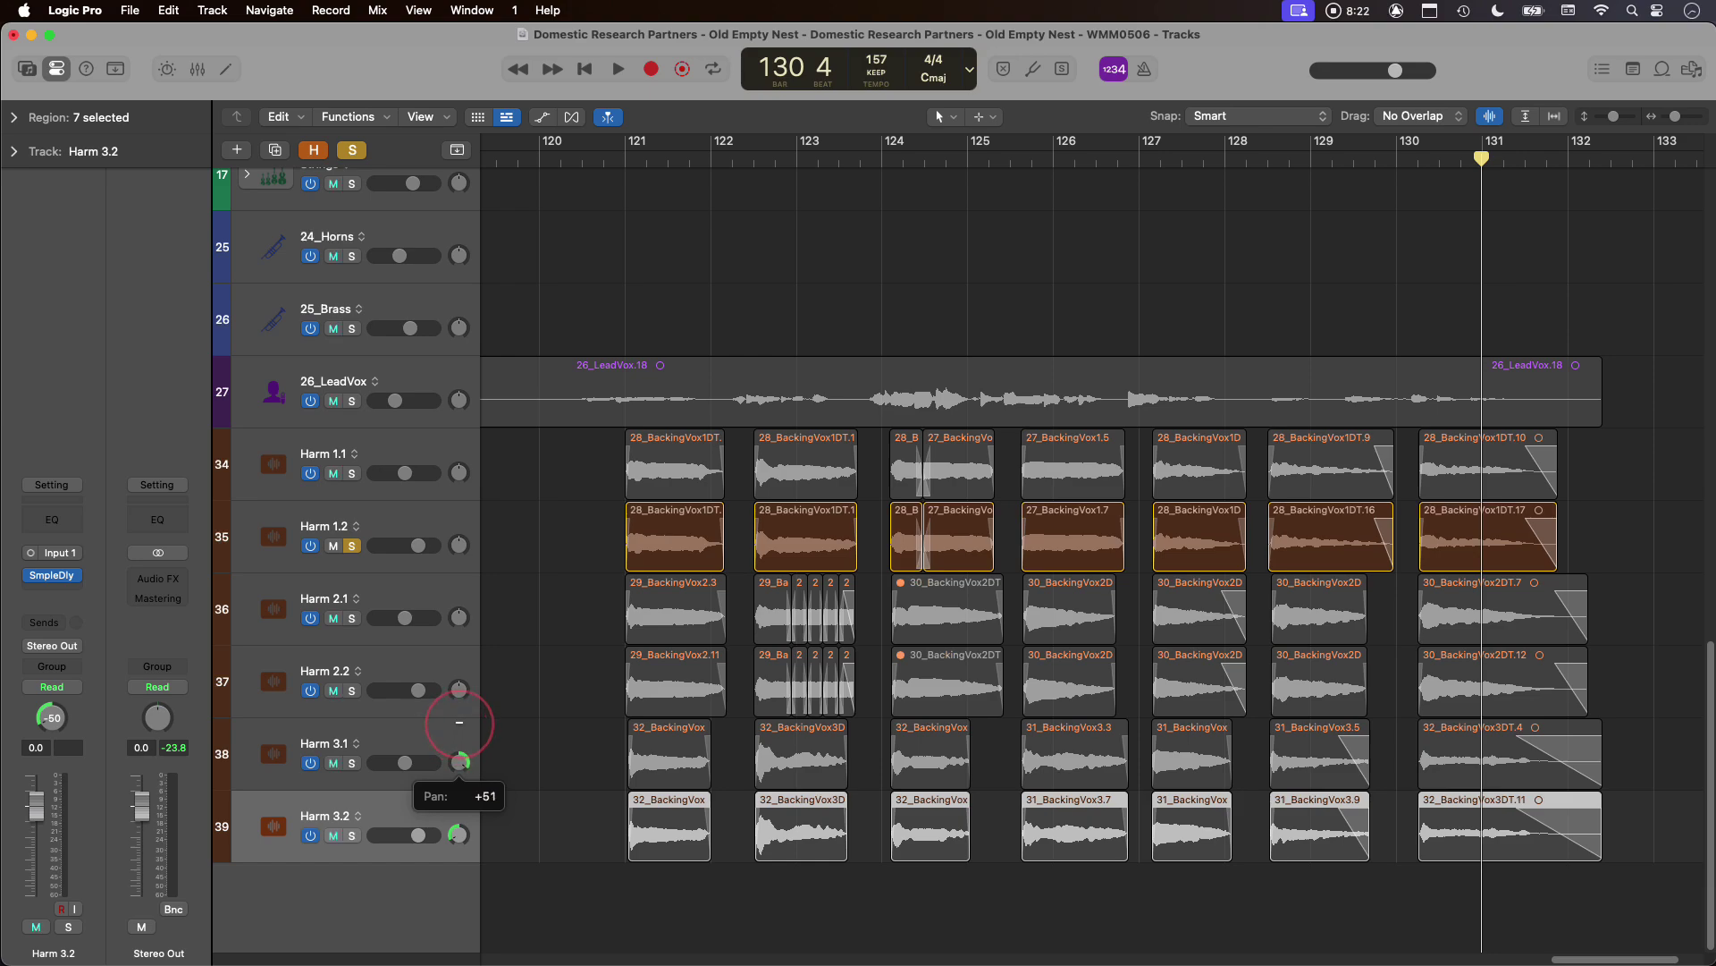
Pan Harm 2.2 to -40, Harm 2.1 to +40, Harm 1.2 to -15 and Harm 1.1 to +15.
left_click_drag(458, 683, 457, 690)
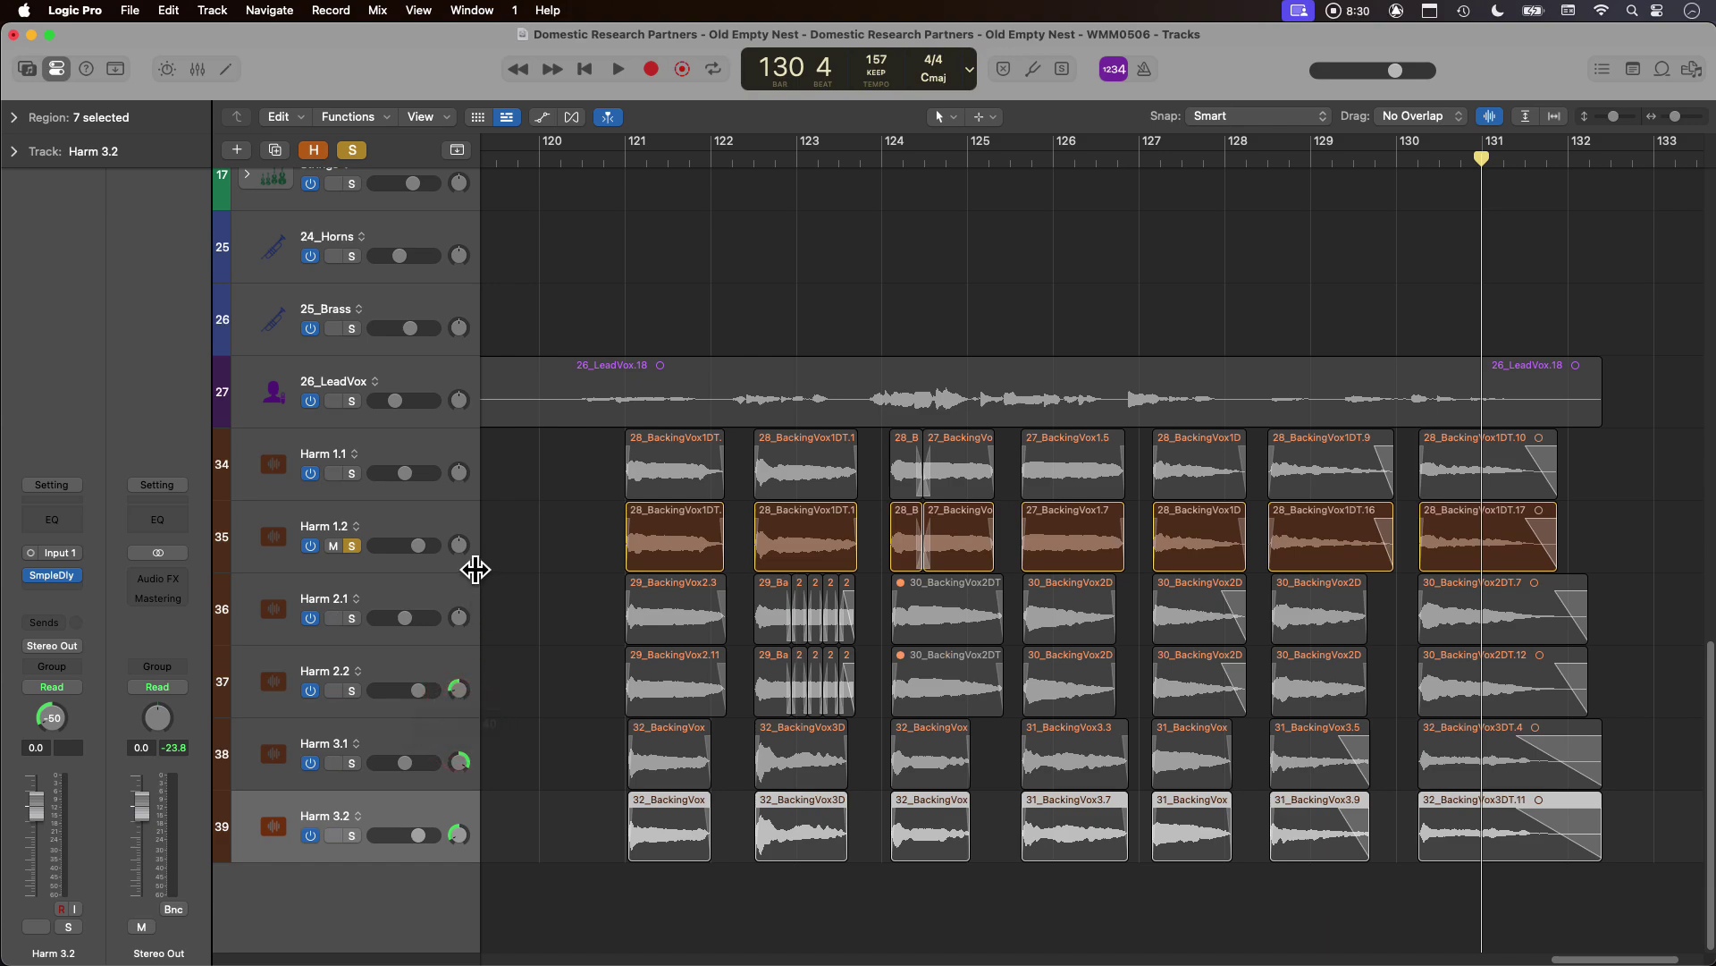
left_click_drag(459, 619, 458, 615)
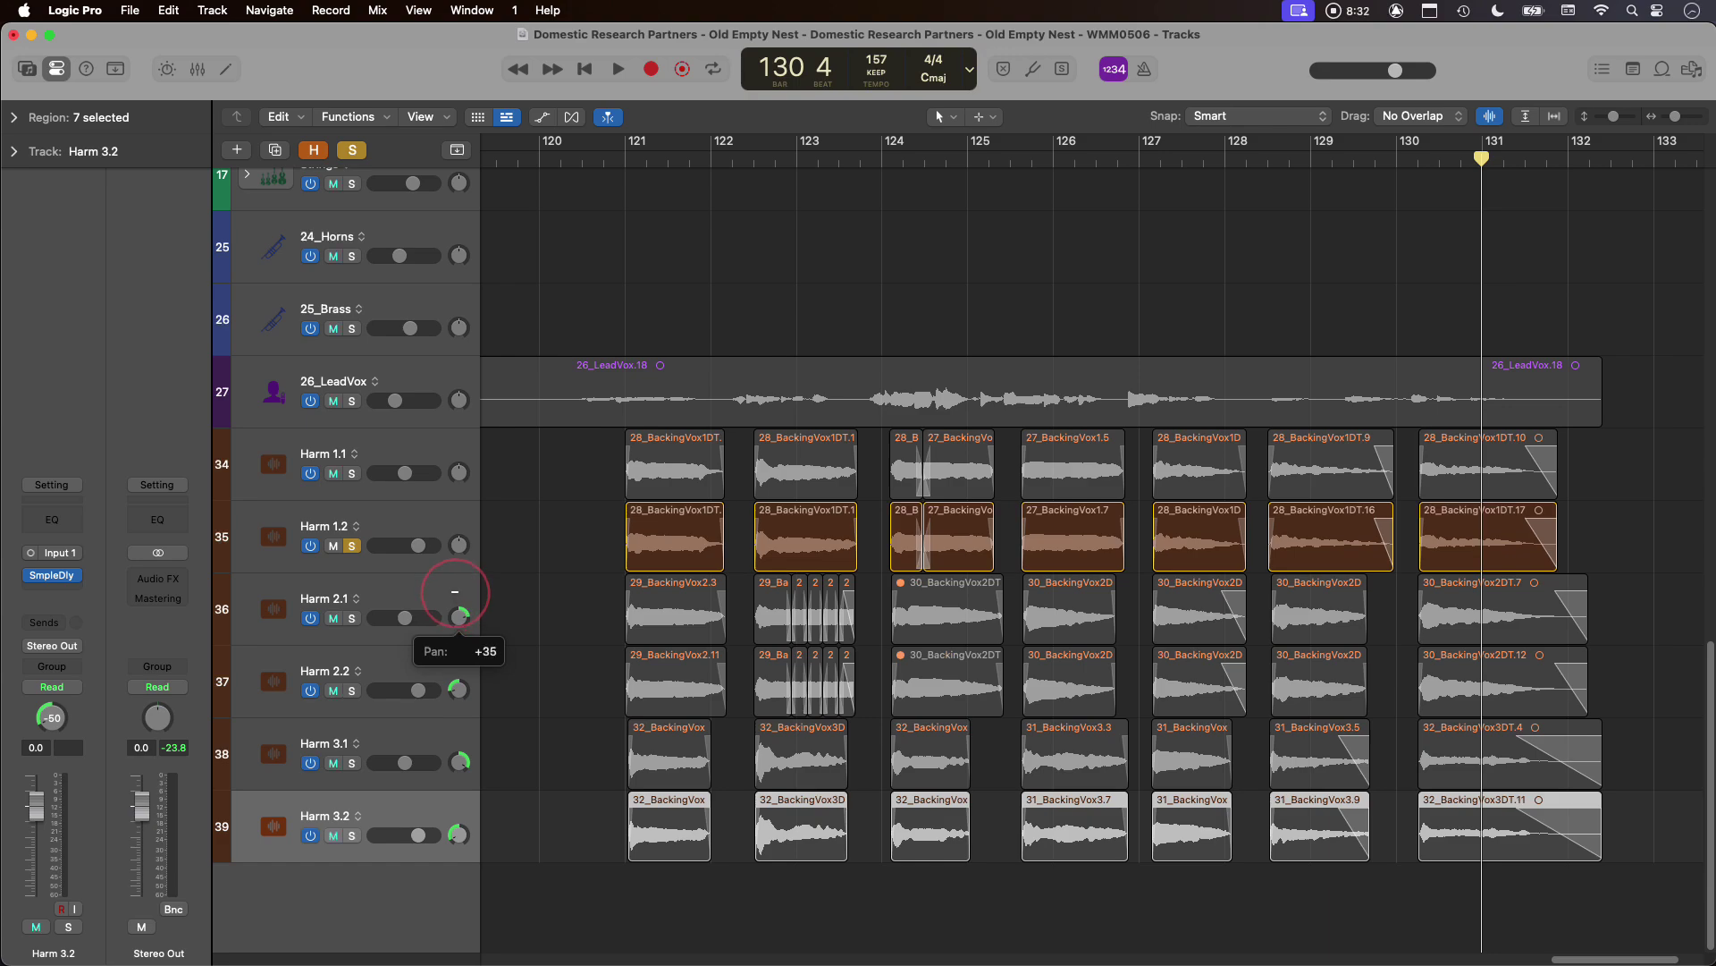
left_click_drag(457, 588, 459, 559)
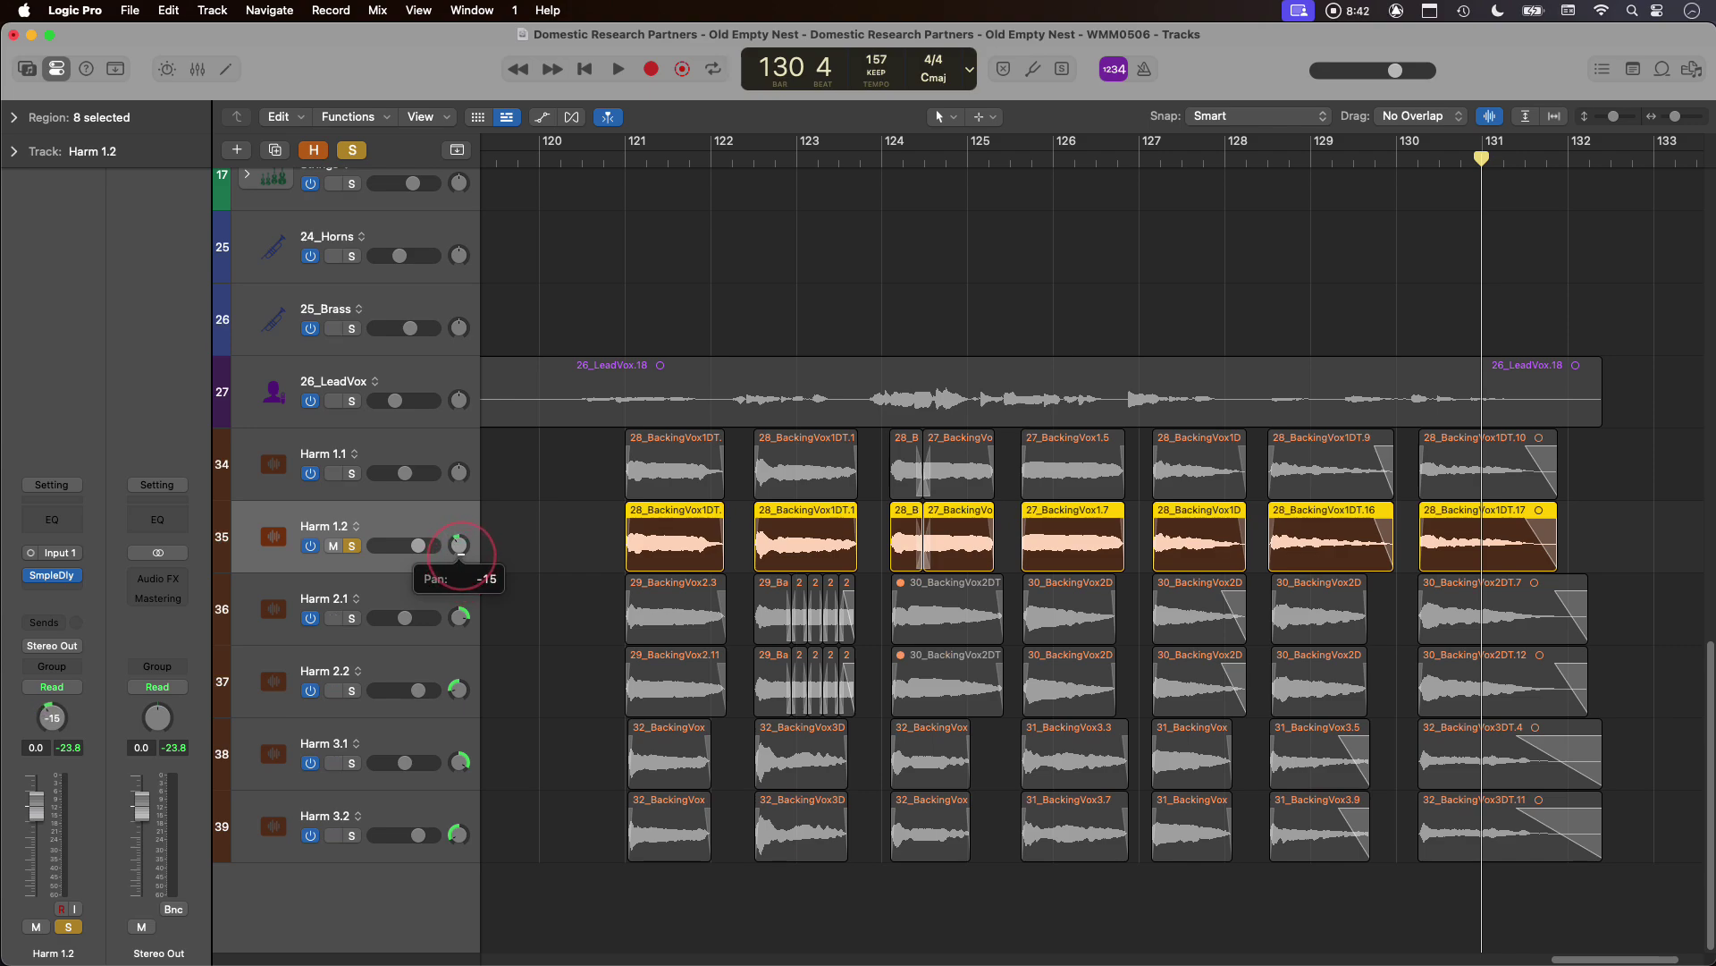
left_click_drag(458, 472, 459, 467)
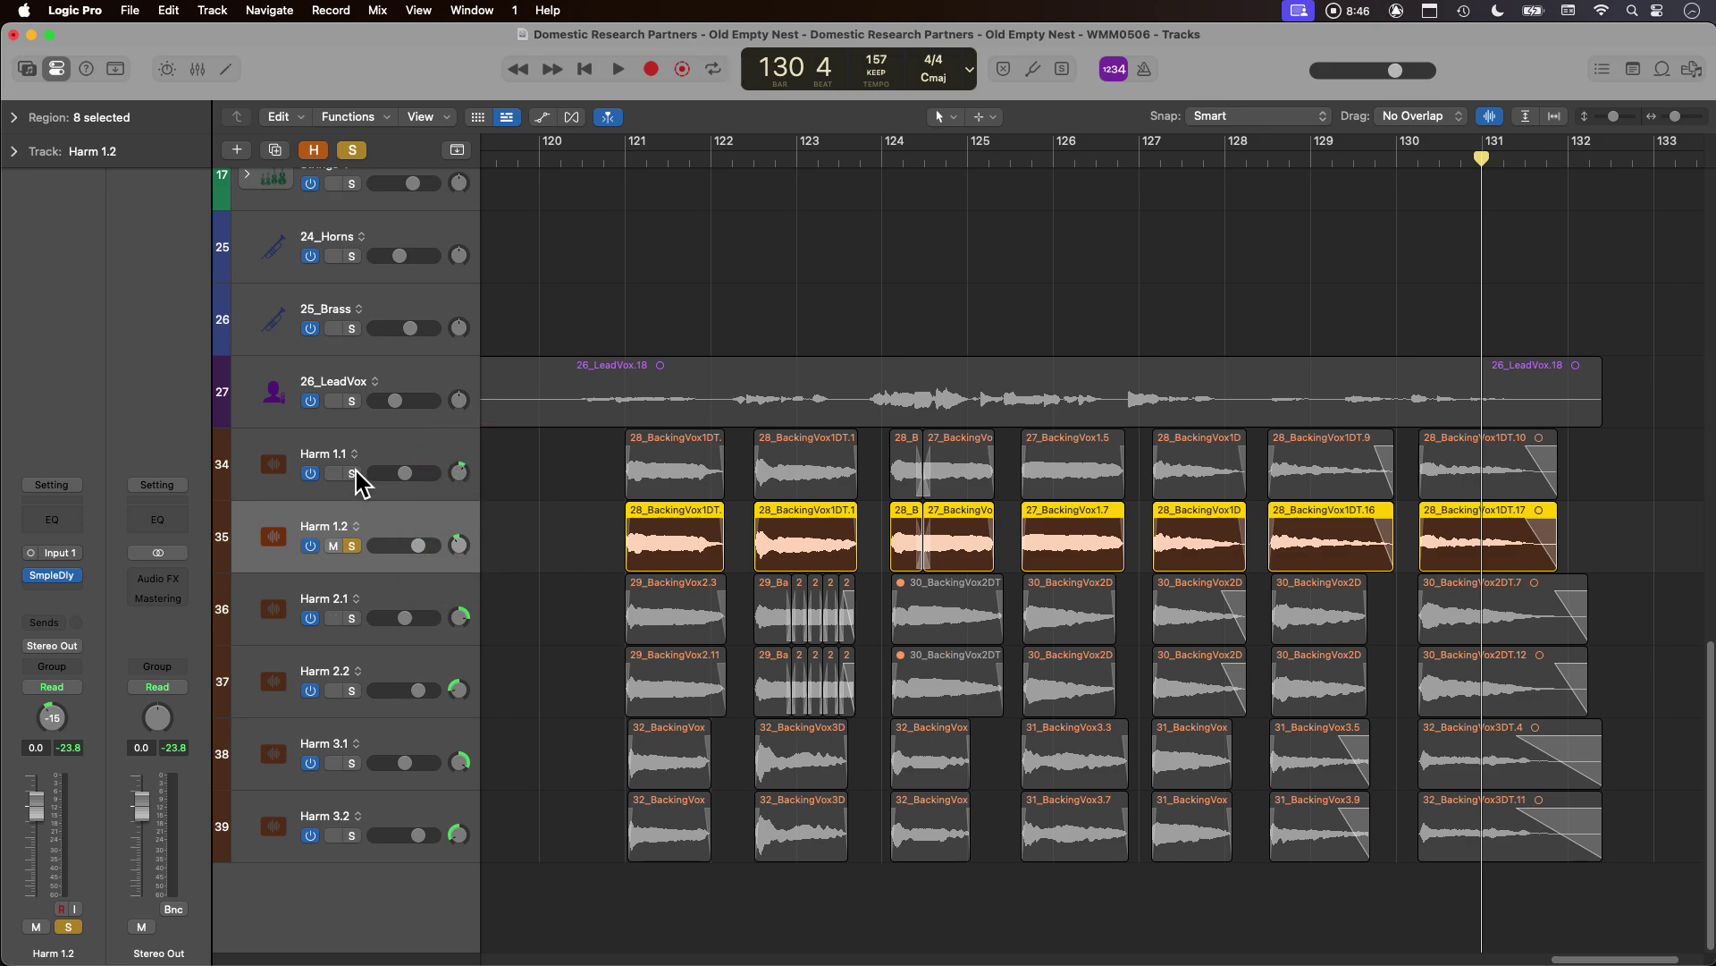
Solo all six harmony tracks and play the panned harmonies from just before bar 121.
left_click_drag(352, 474, 345, 905)
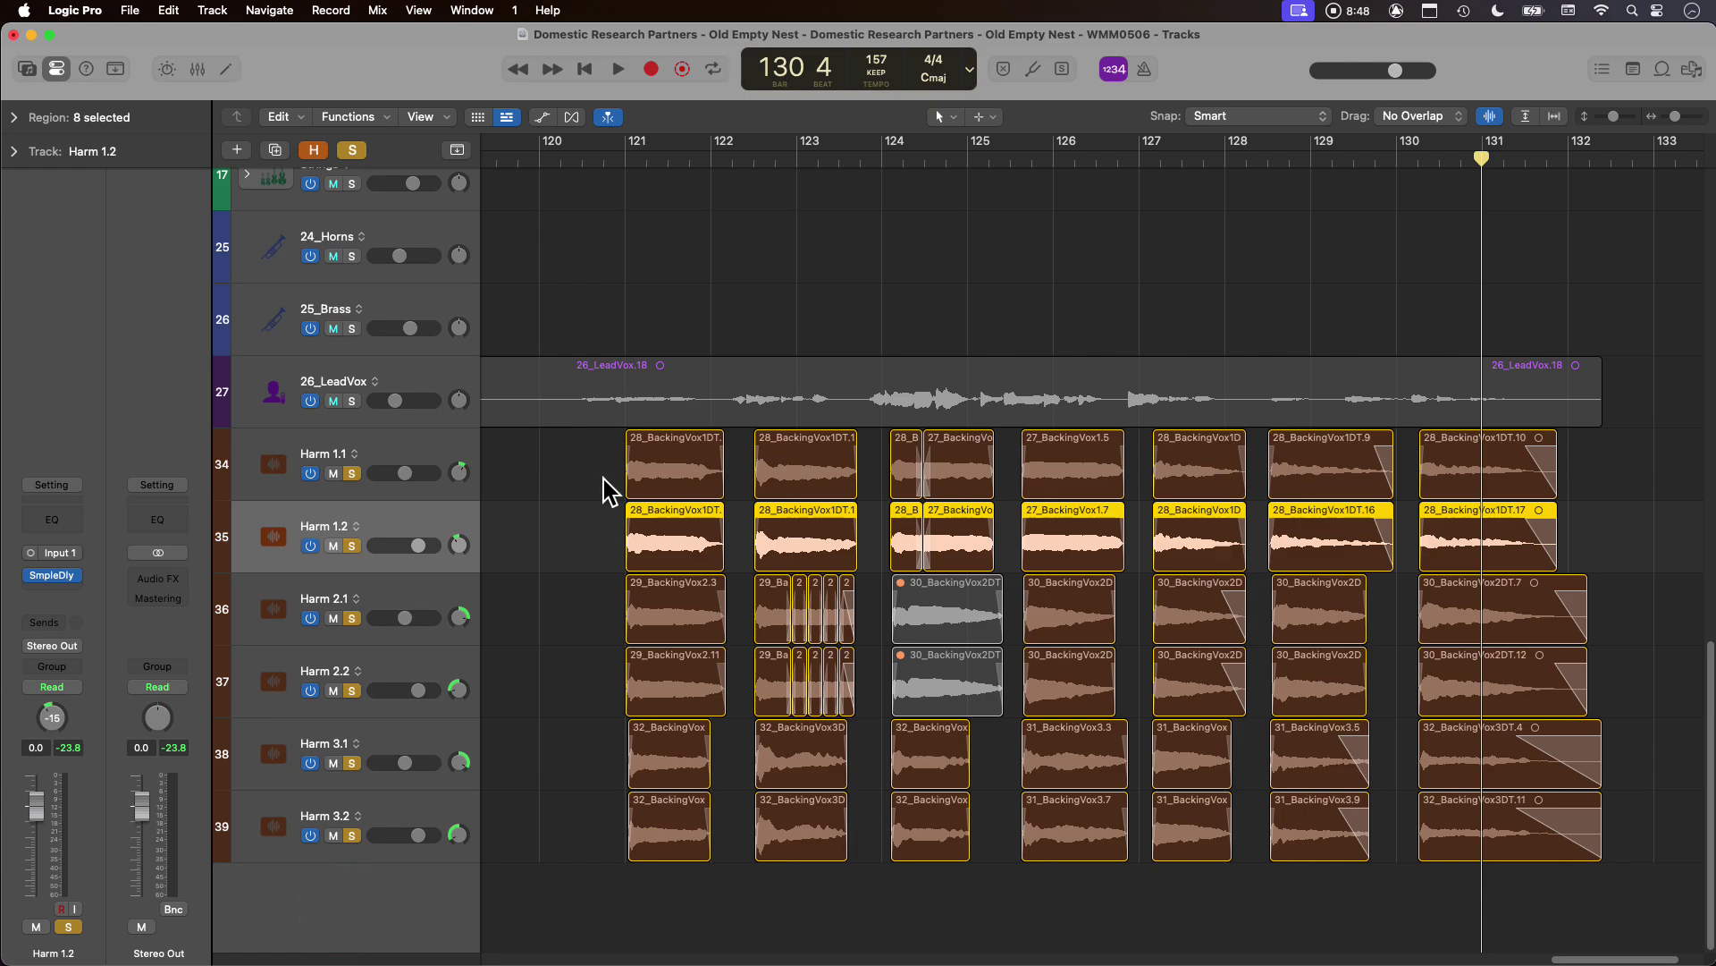
left_click(601, 161)
key("space")
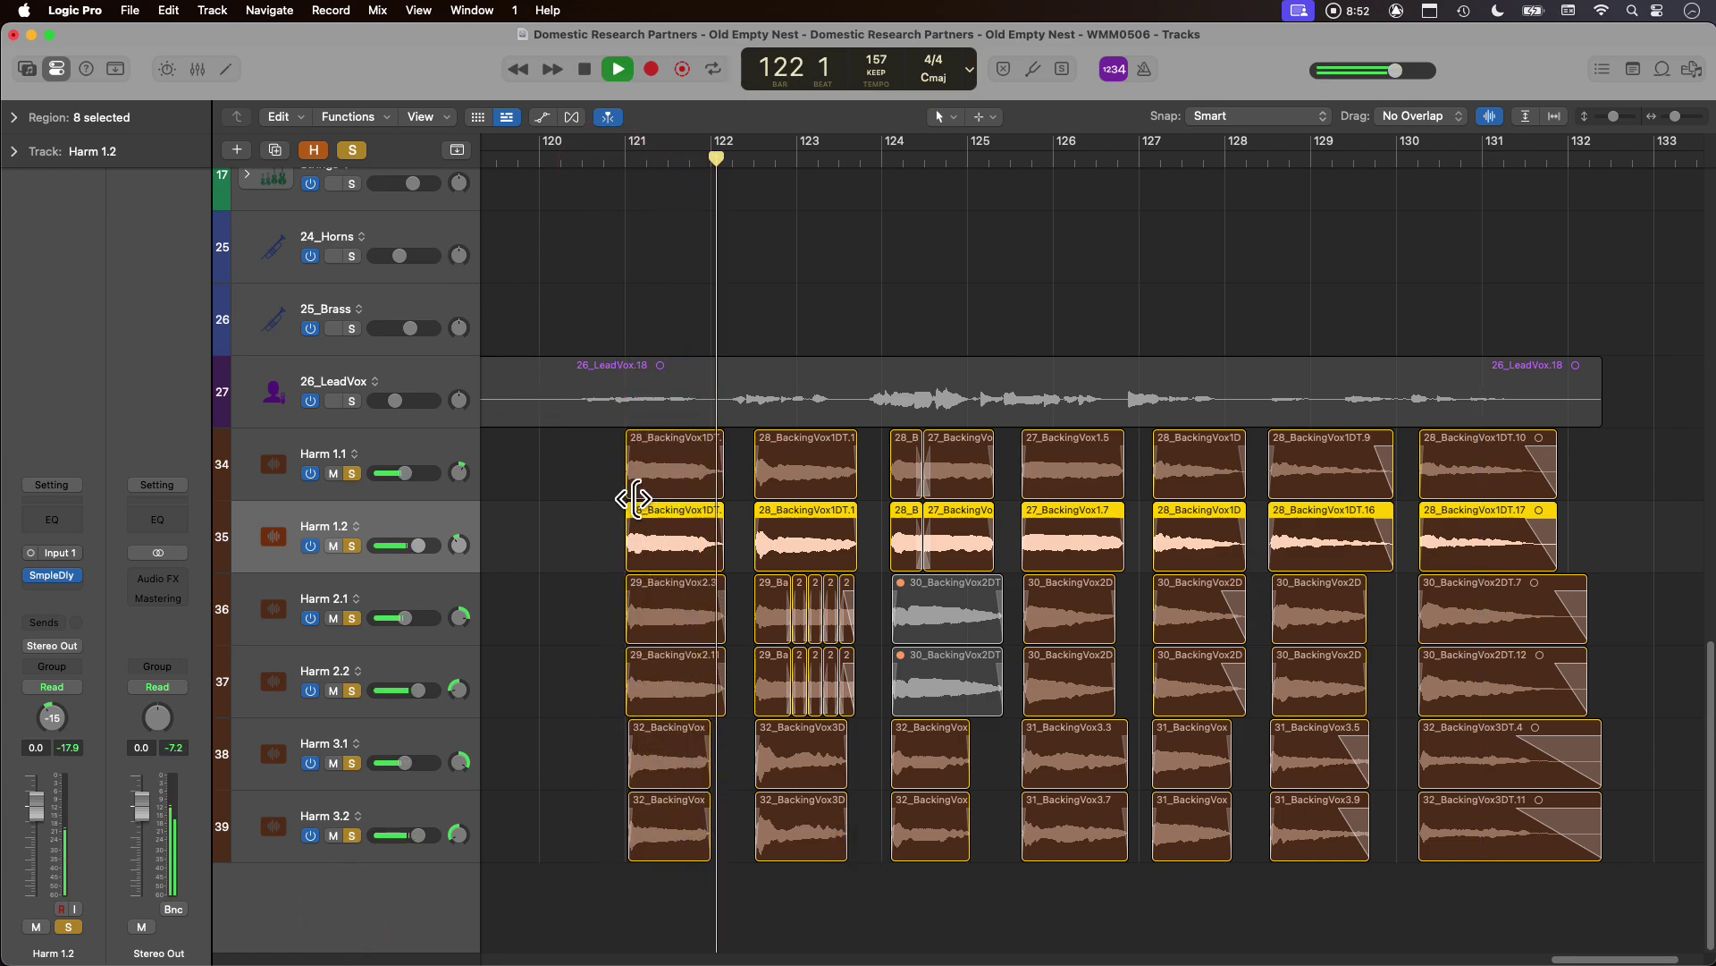
key("space")
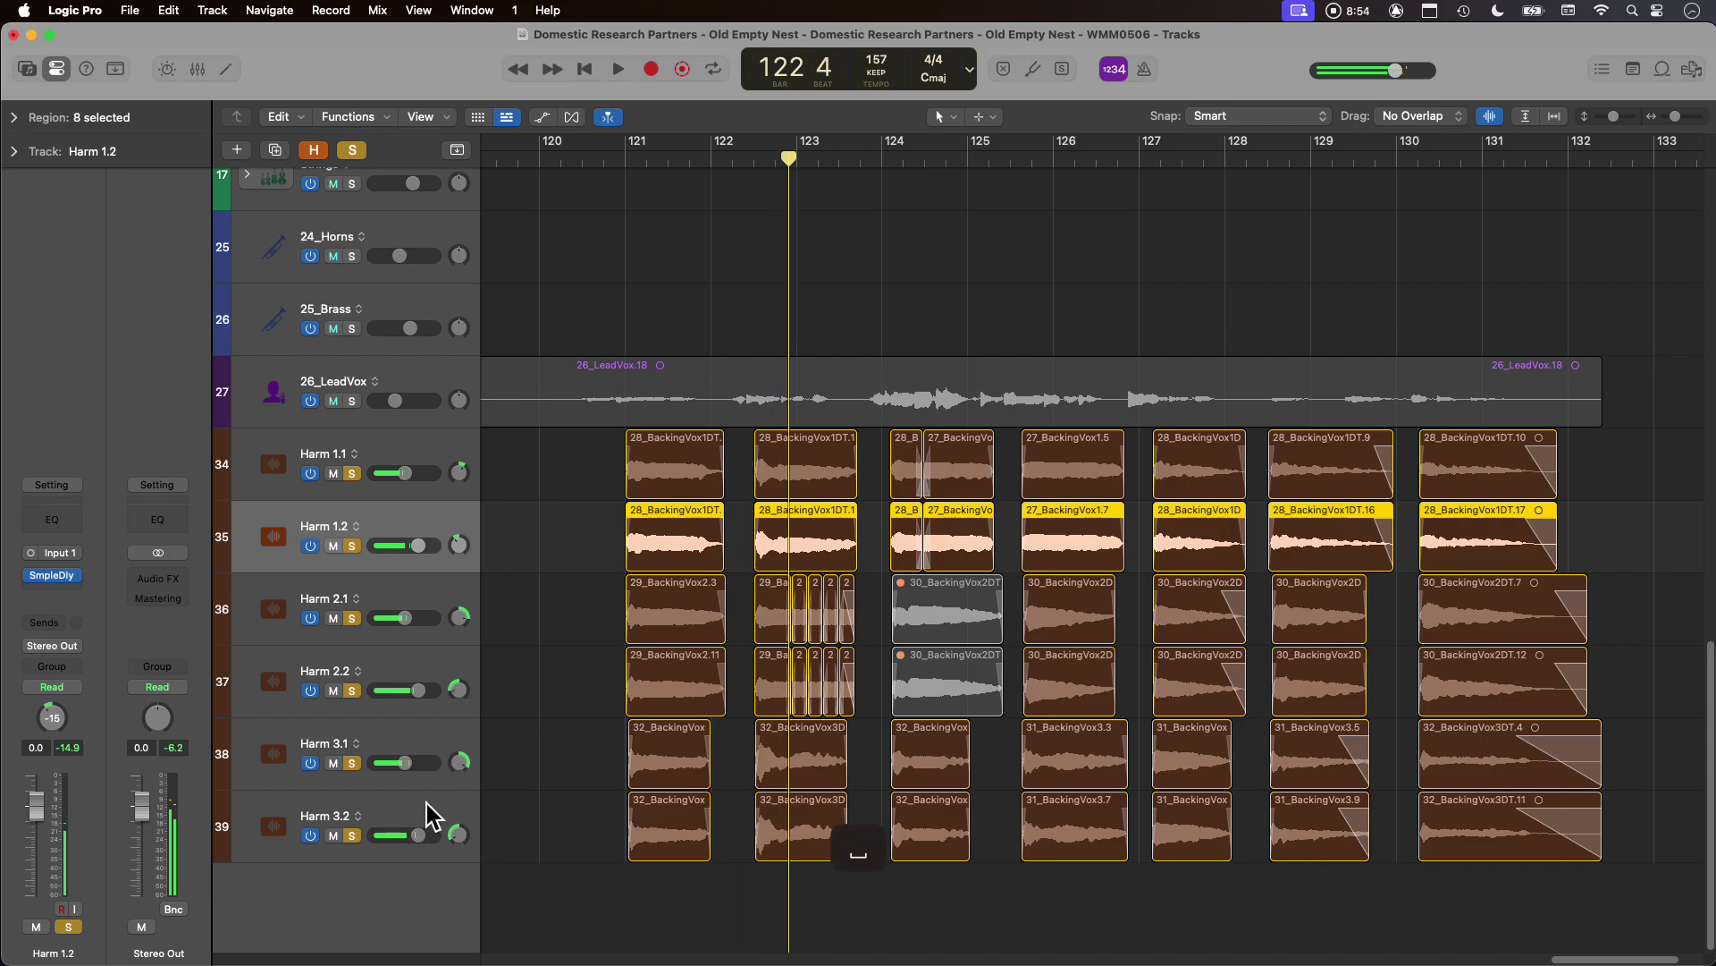
Select all six harmony channel strips in the mixer, reset their faders to 0.0 dB and pull them all fully down.
left_click(429, 816)
left_click(449, 467)
key("x")
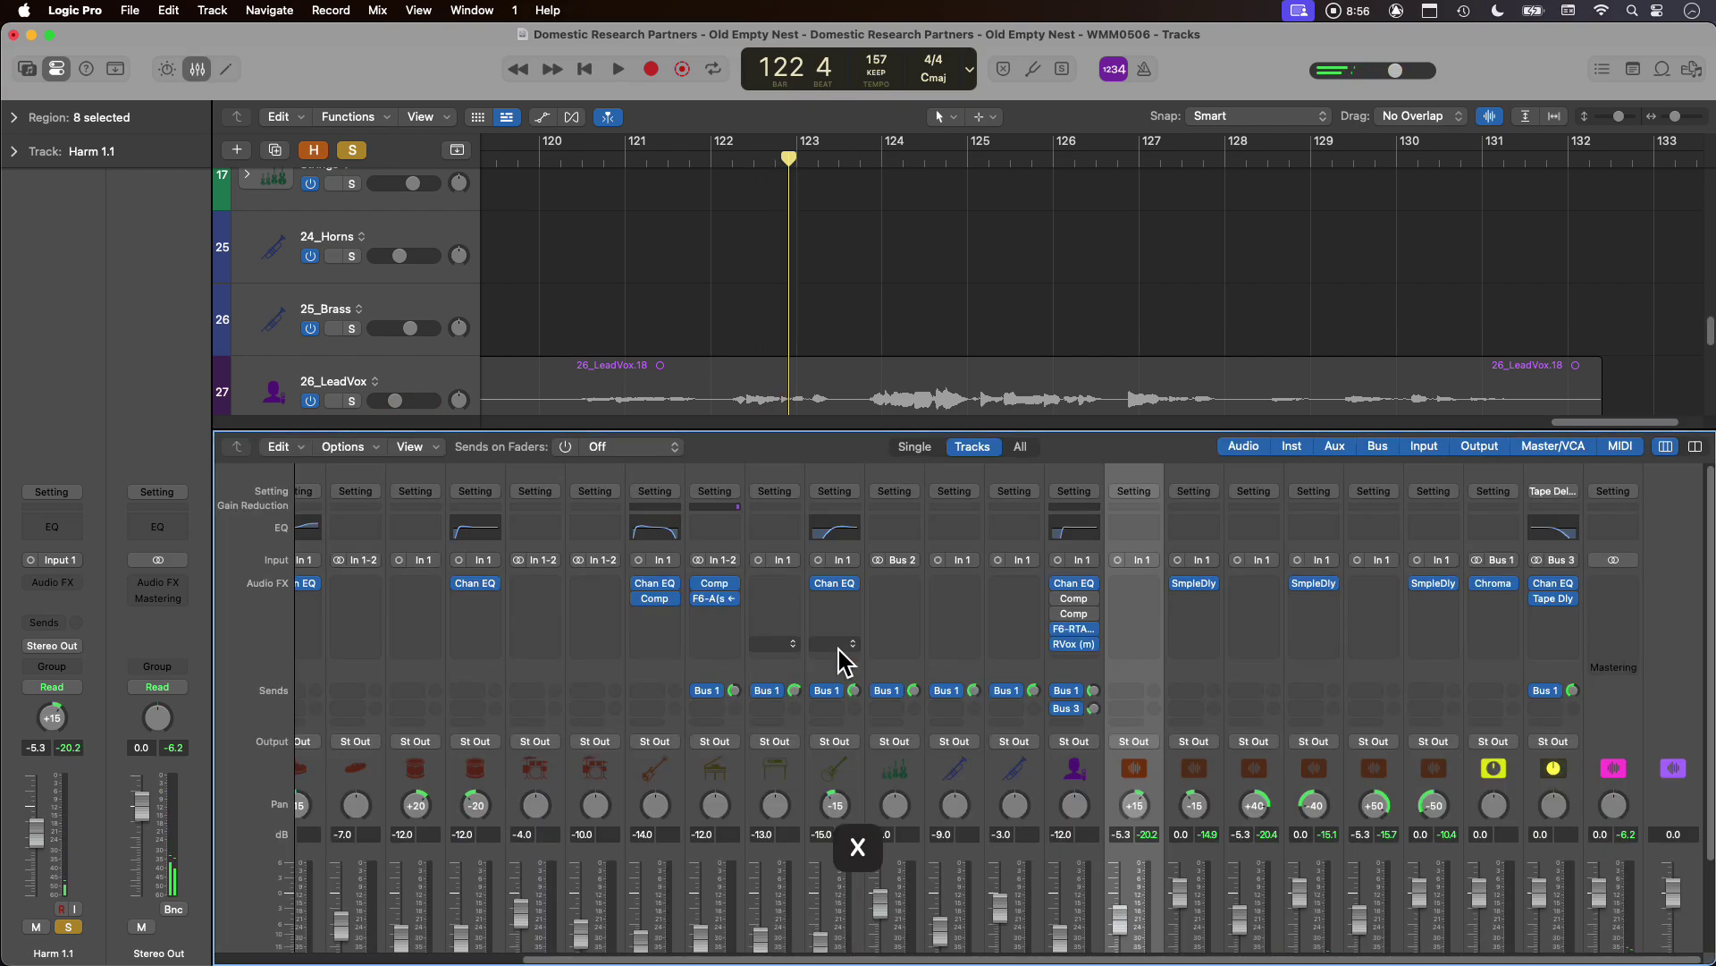
scroll(1037, 711, "down", 3)
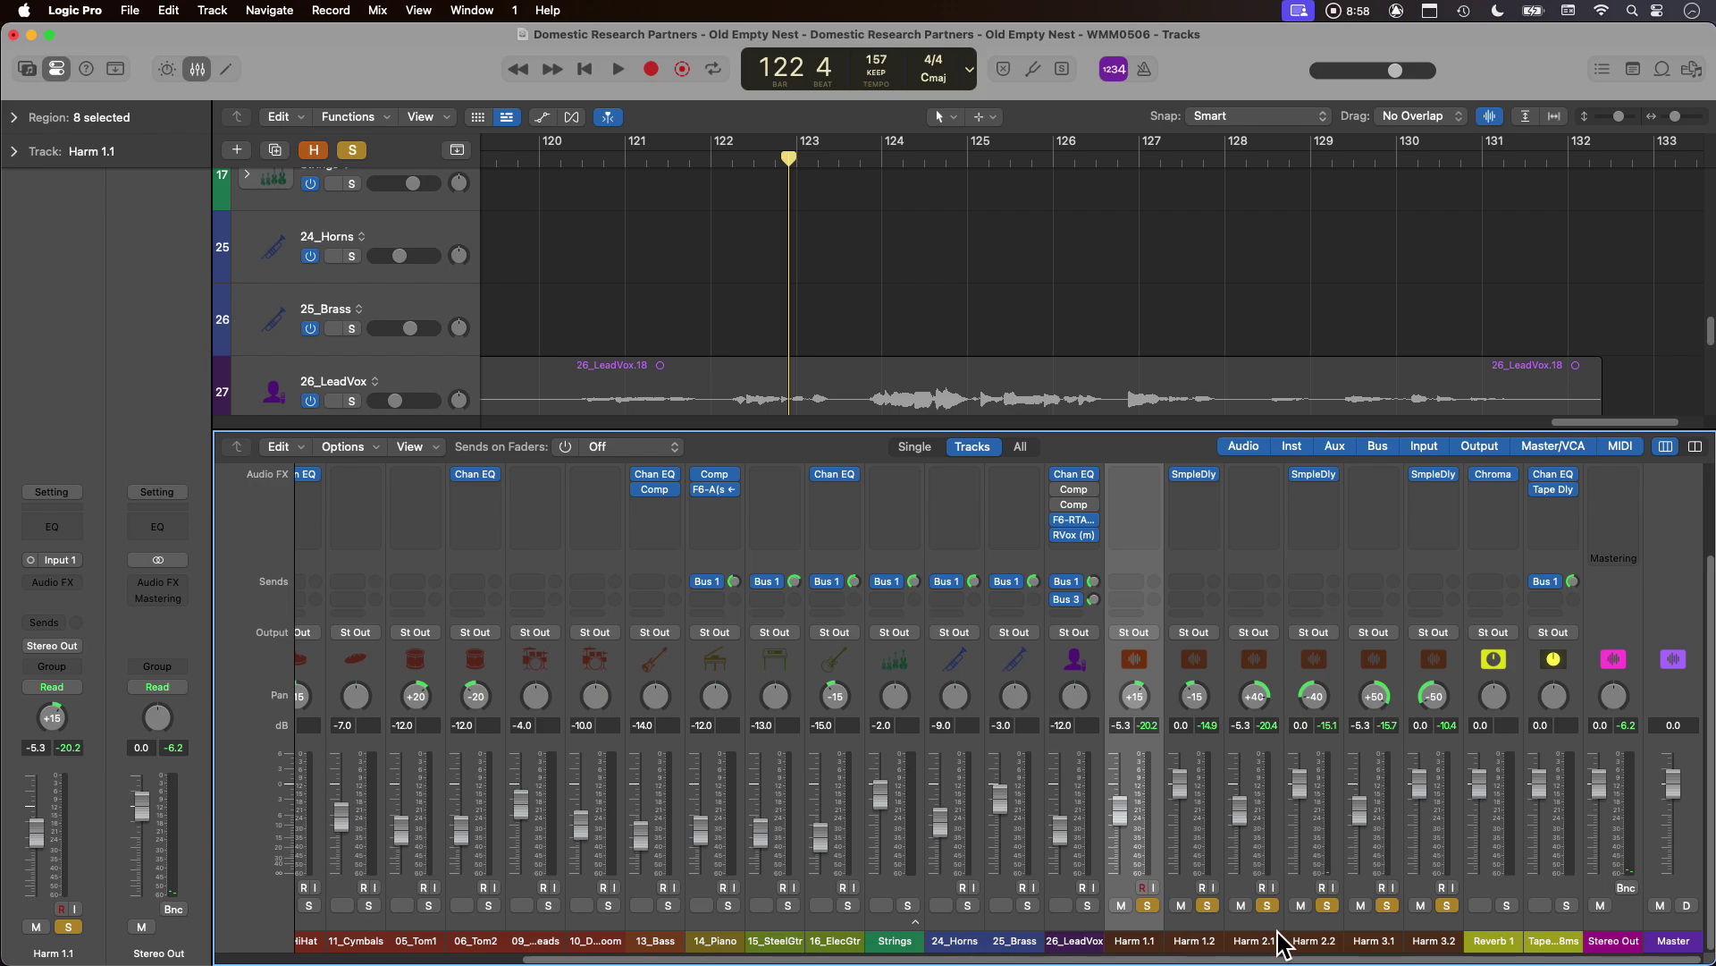
left_click(1434, 940, "shift")
left_click(1179, 796, "alt")
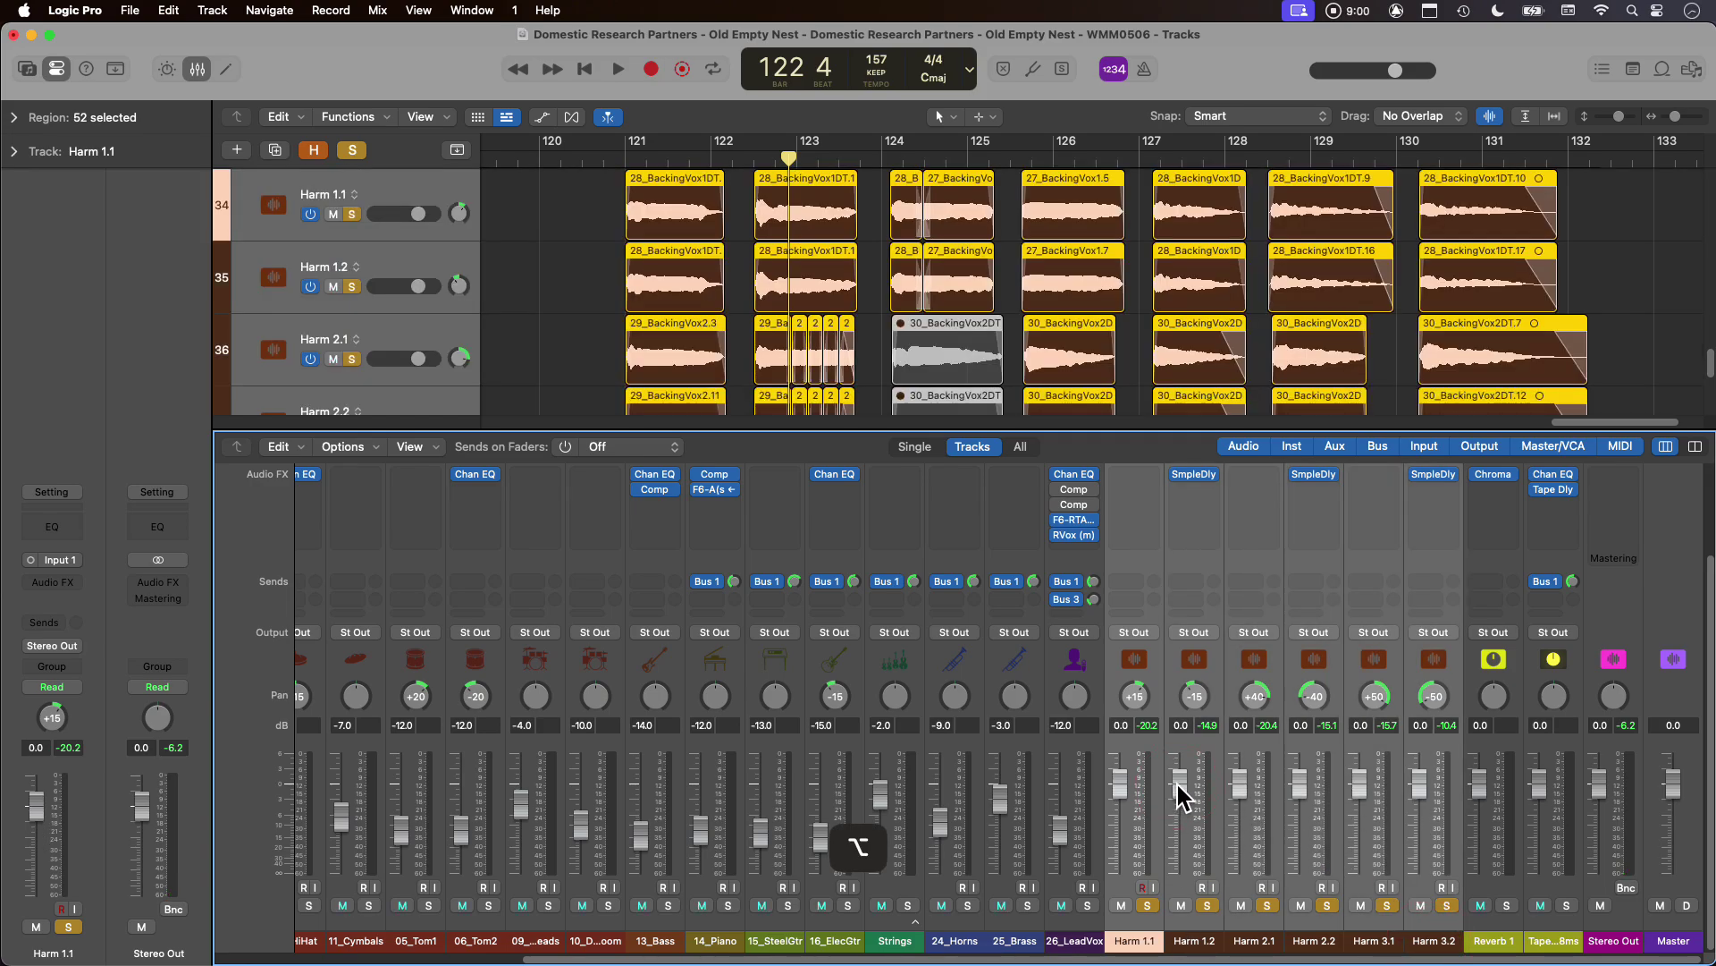
left_click_drag(1181, 783, 1180, 869)
Set the levels of Harm 1.1 and Harm 1.2 together to -6.0 dB and play from just before bar 121.
left_click(1194, 941)
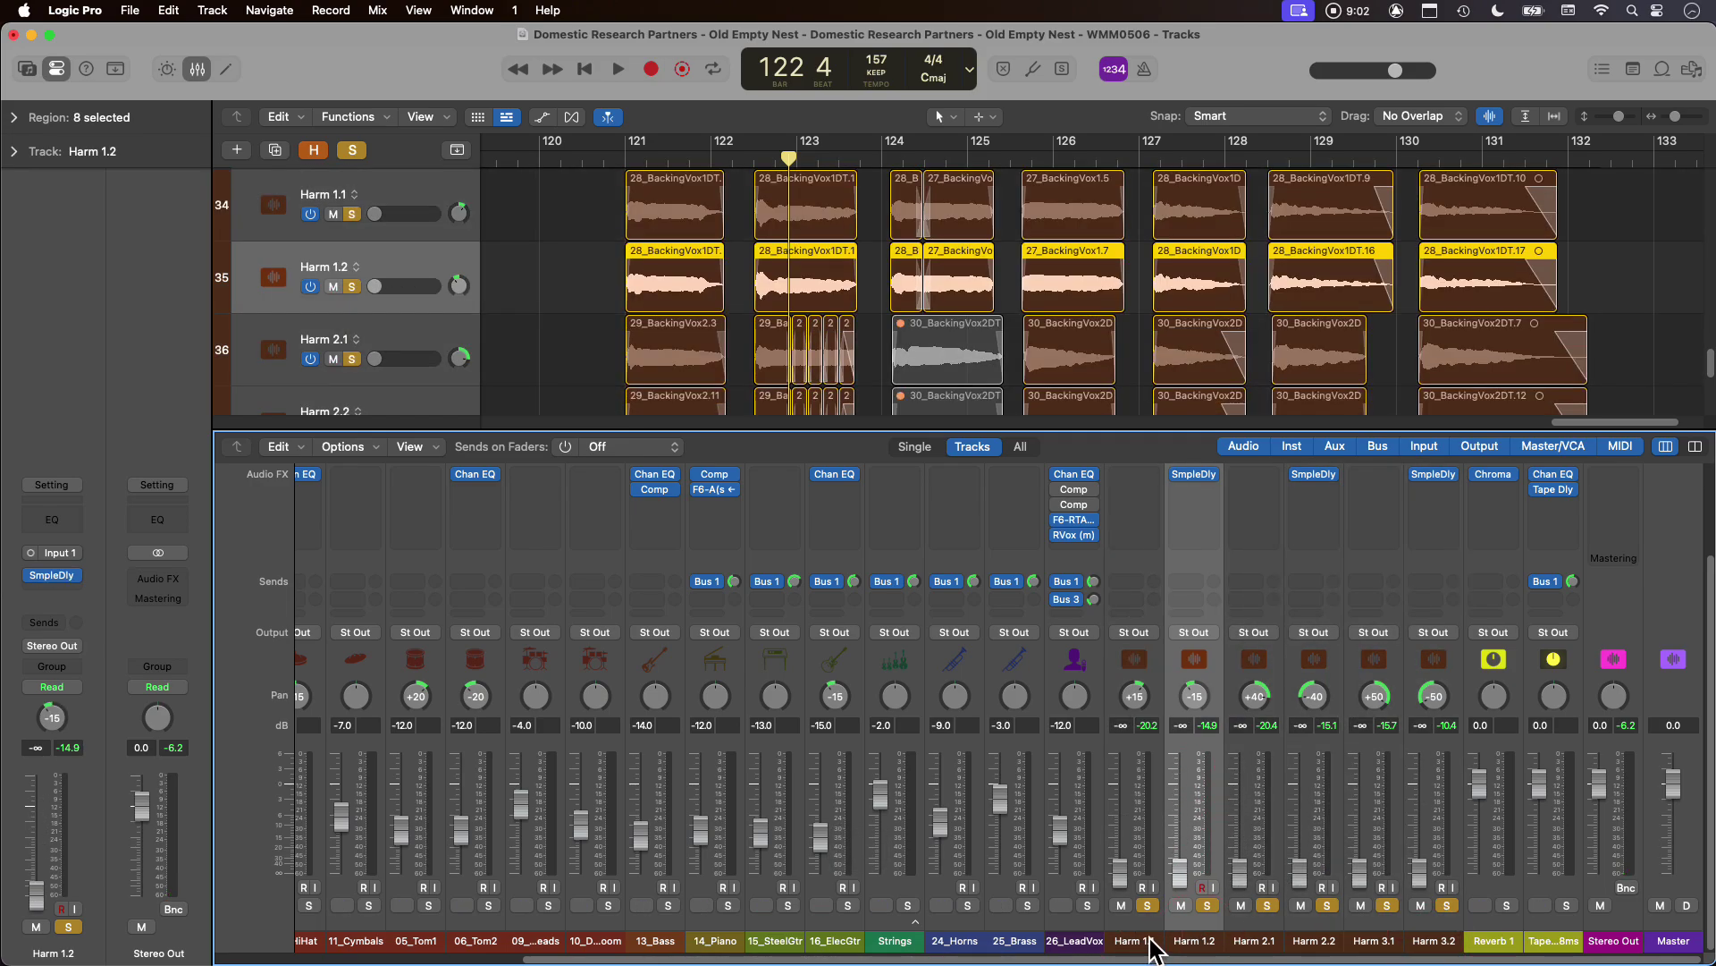
left_click(1134, 940, "shift")
left_click(1119, 871, "alt")
left_click_drag(1119, 785, 1130, 837)
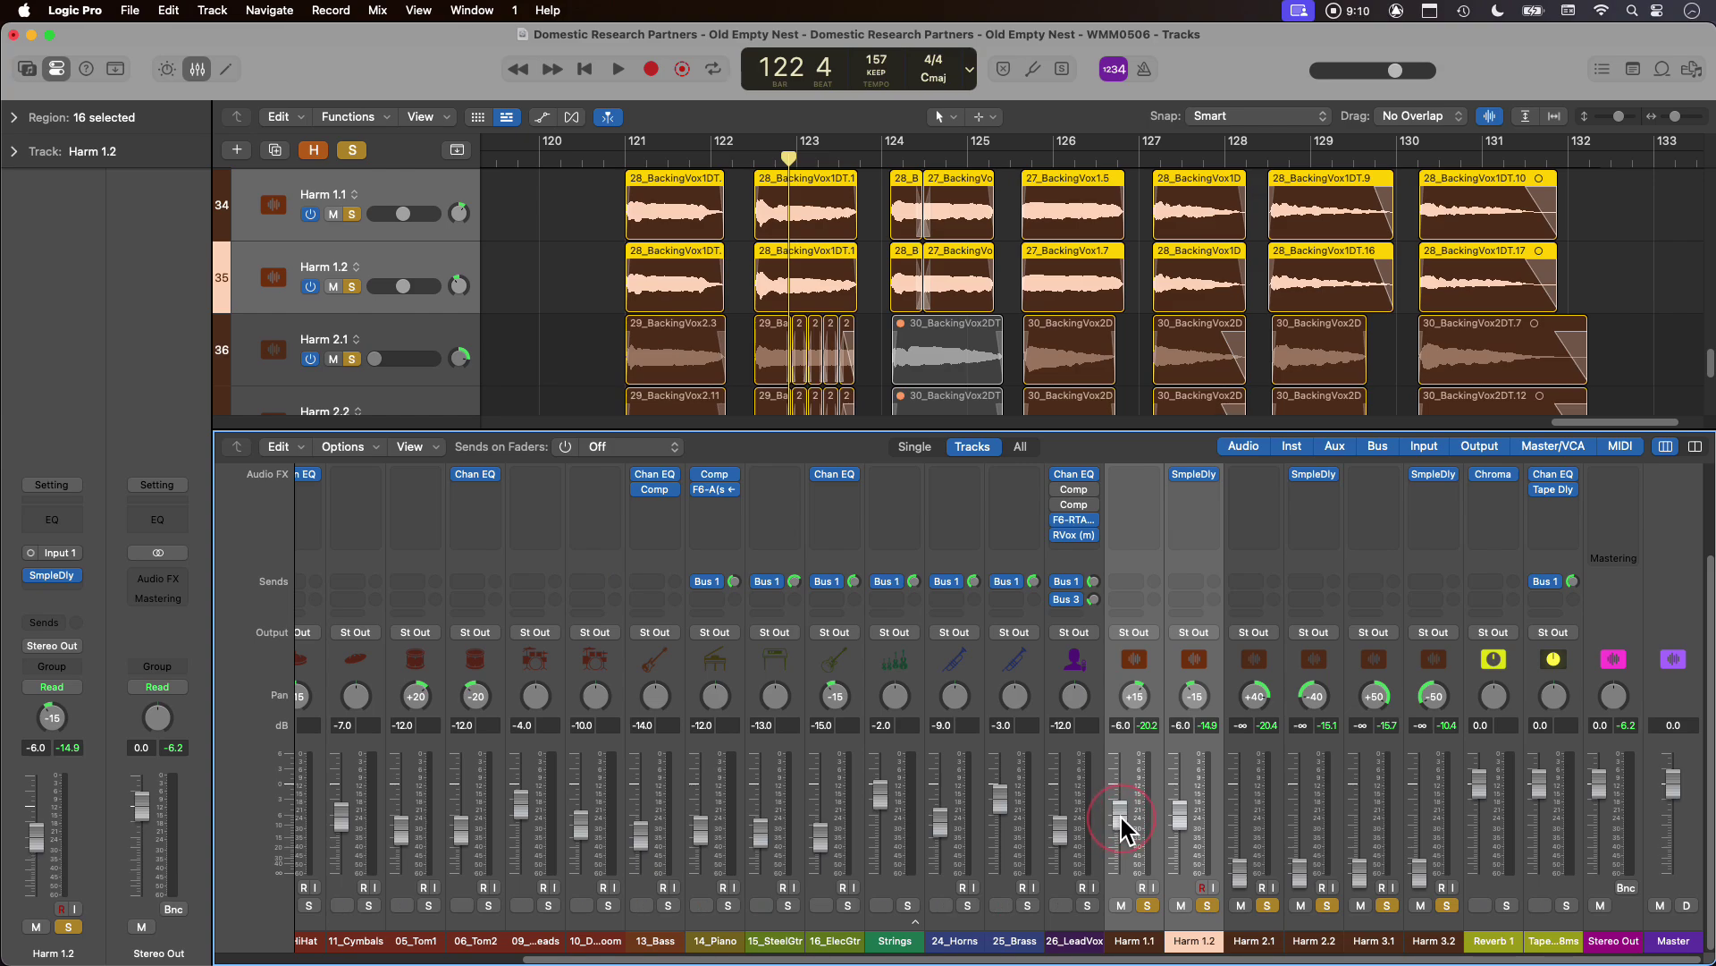
left_click_drag(1128, 826, 1128, 828)
left_click(572, 157)
key("space")
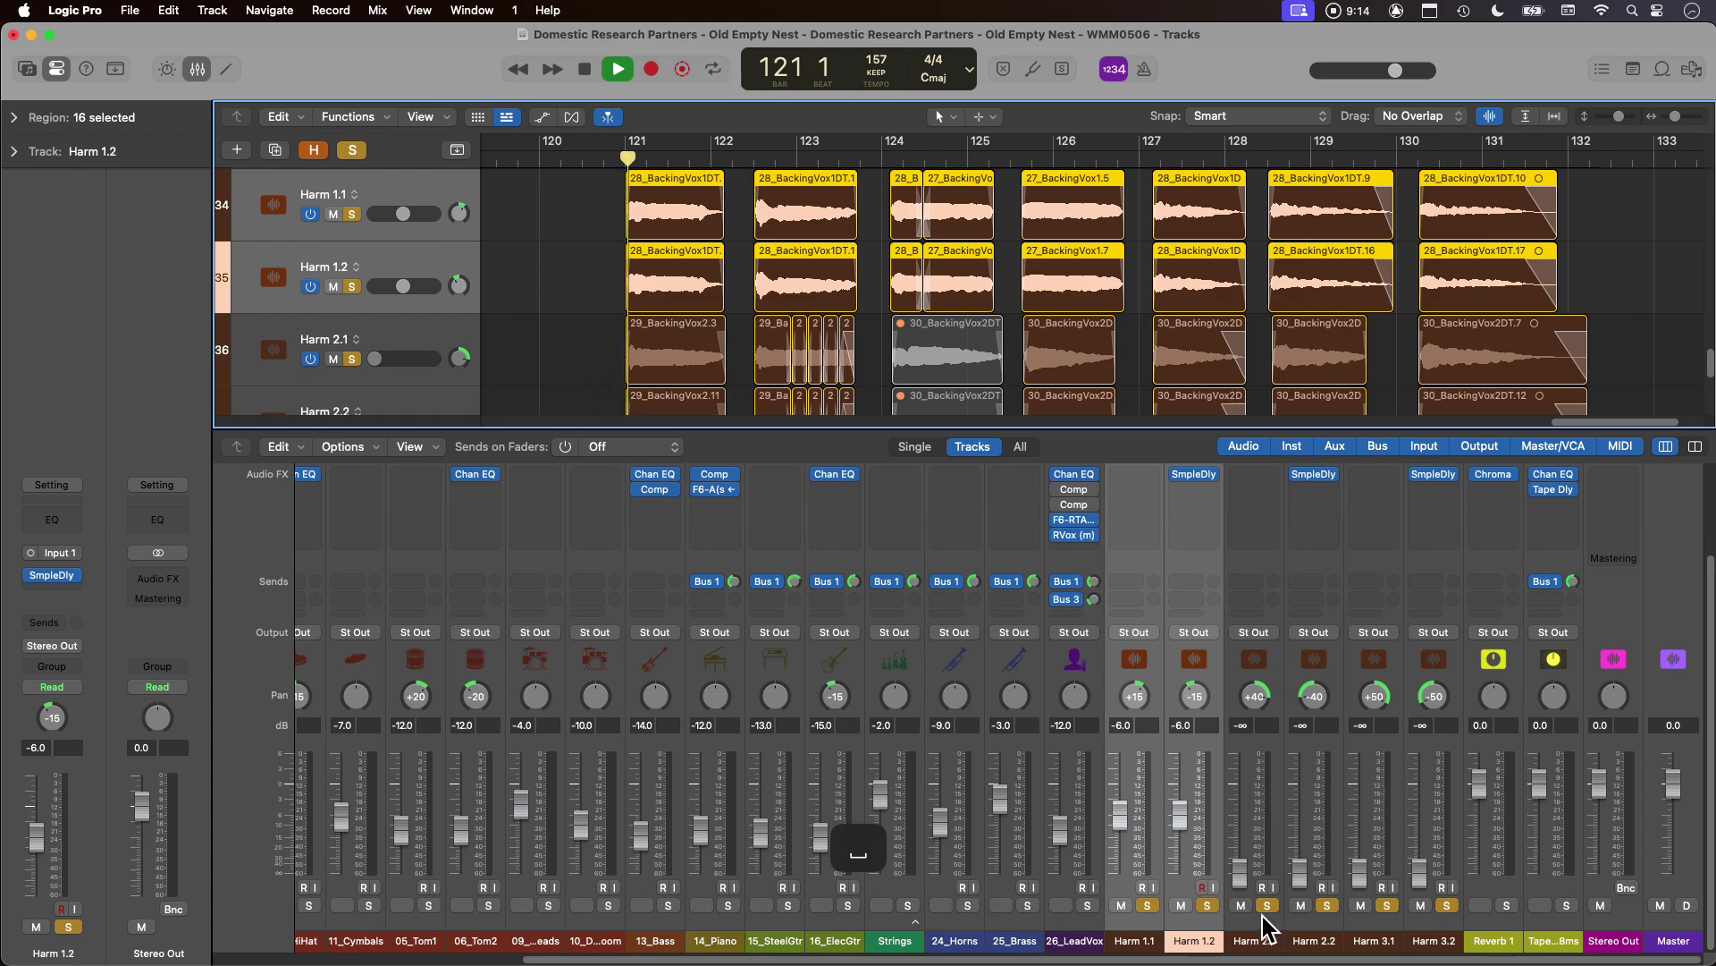
Raise Harm 2.1 and Harm 2.2 together to -6.0 dB while playing the harmonies from around bar 121.
left_click(1269, 930)
left_click_drag(1240, 872, 1245, 804)
left_click(617, 159)
key("space")
left_click_drag(1238, 801, 1240, 814)
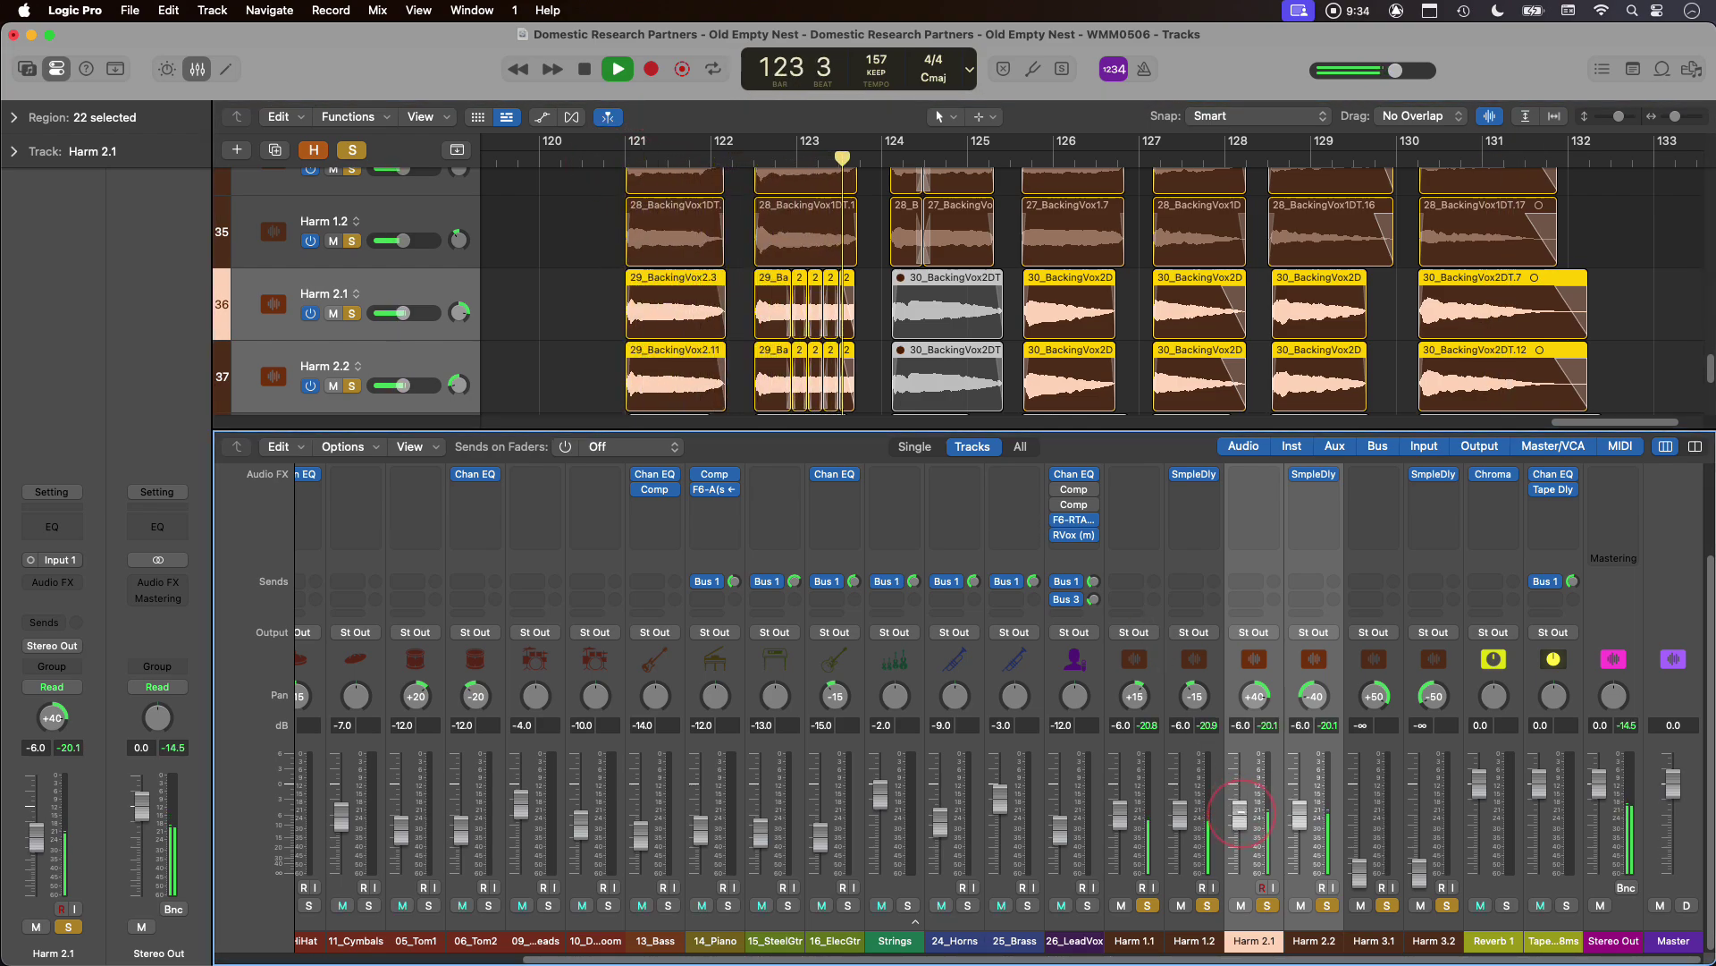
Raise Harm 3.1 and Harm 3.2 together to -4.5 dB and listen to the full blend again from just before bar 121.
left_click(1391, 934)
left_click_drag(1383, 872, 1374, 760)
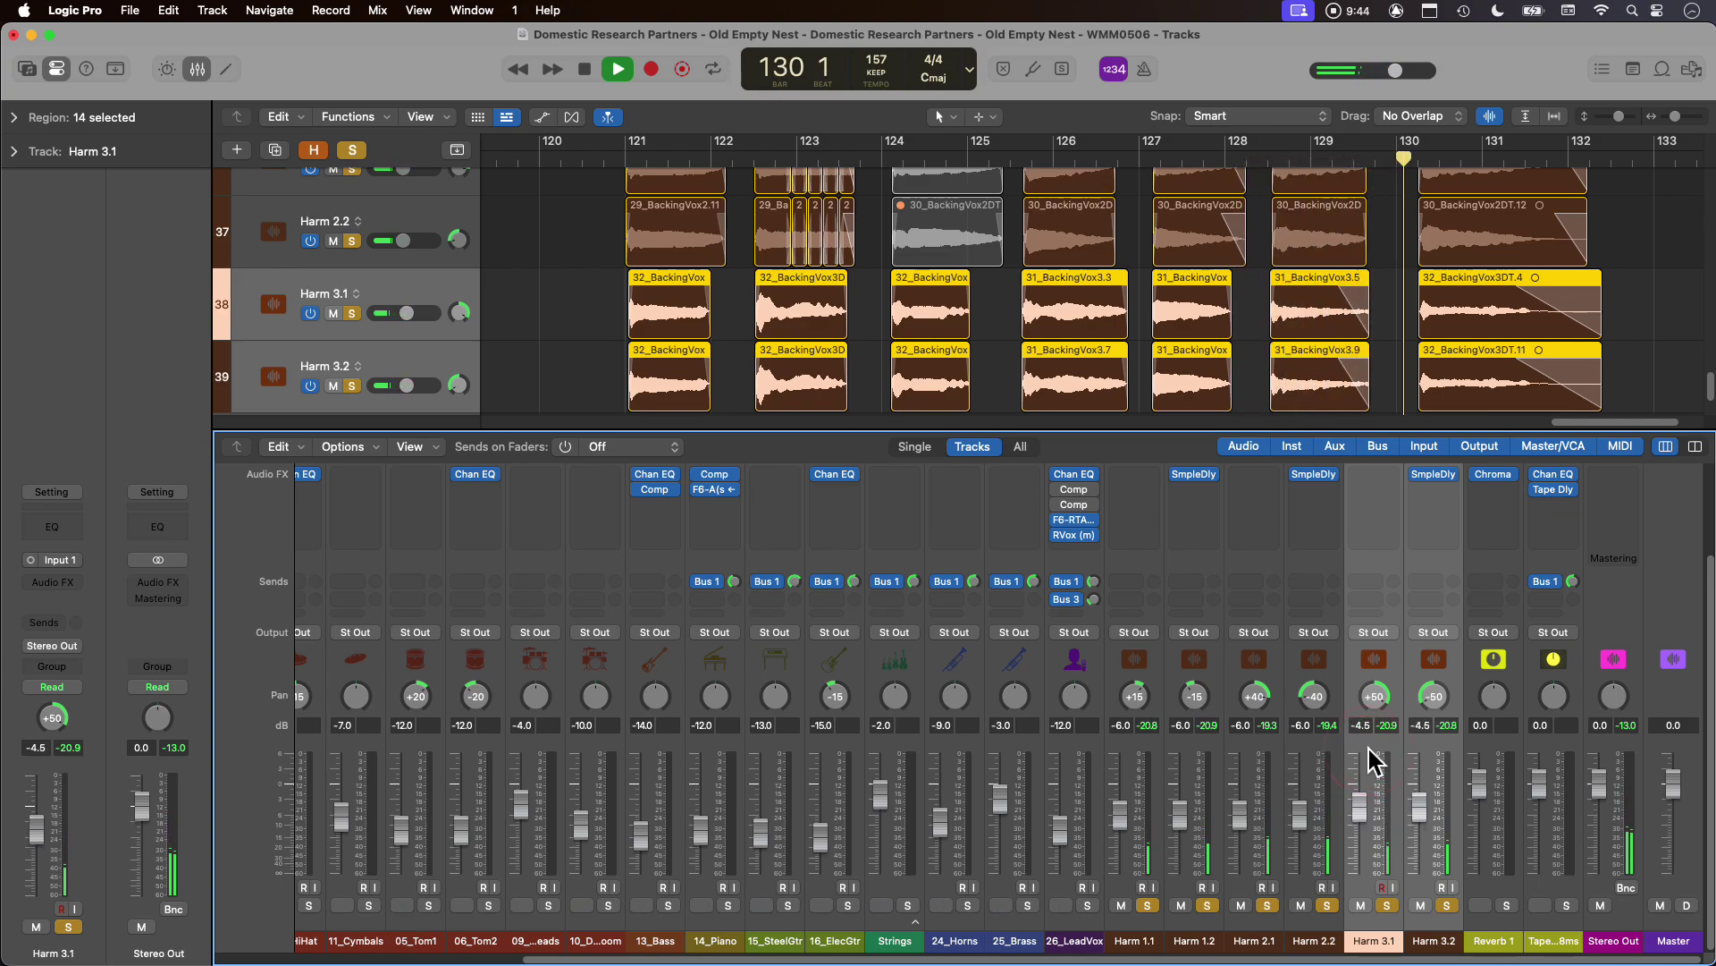
left_click(606, 159)
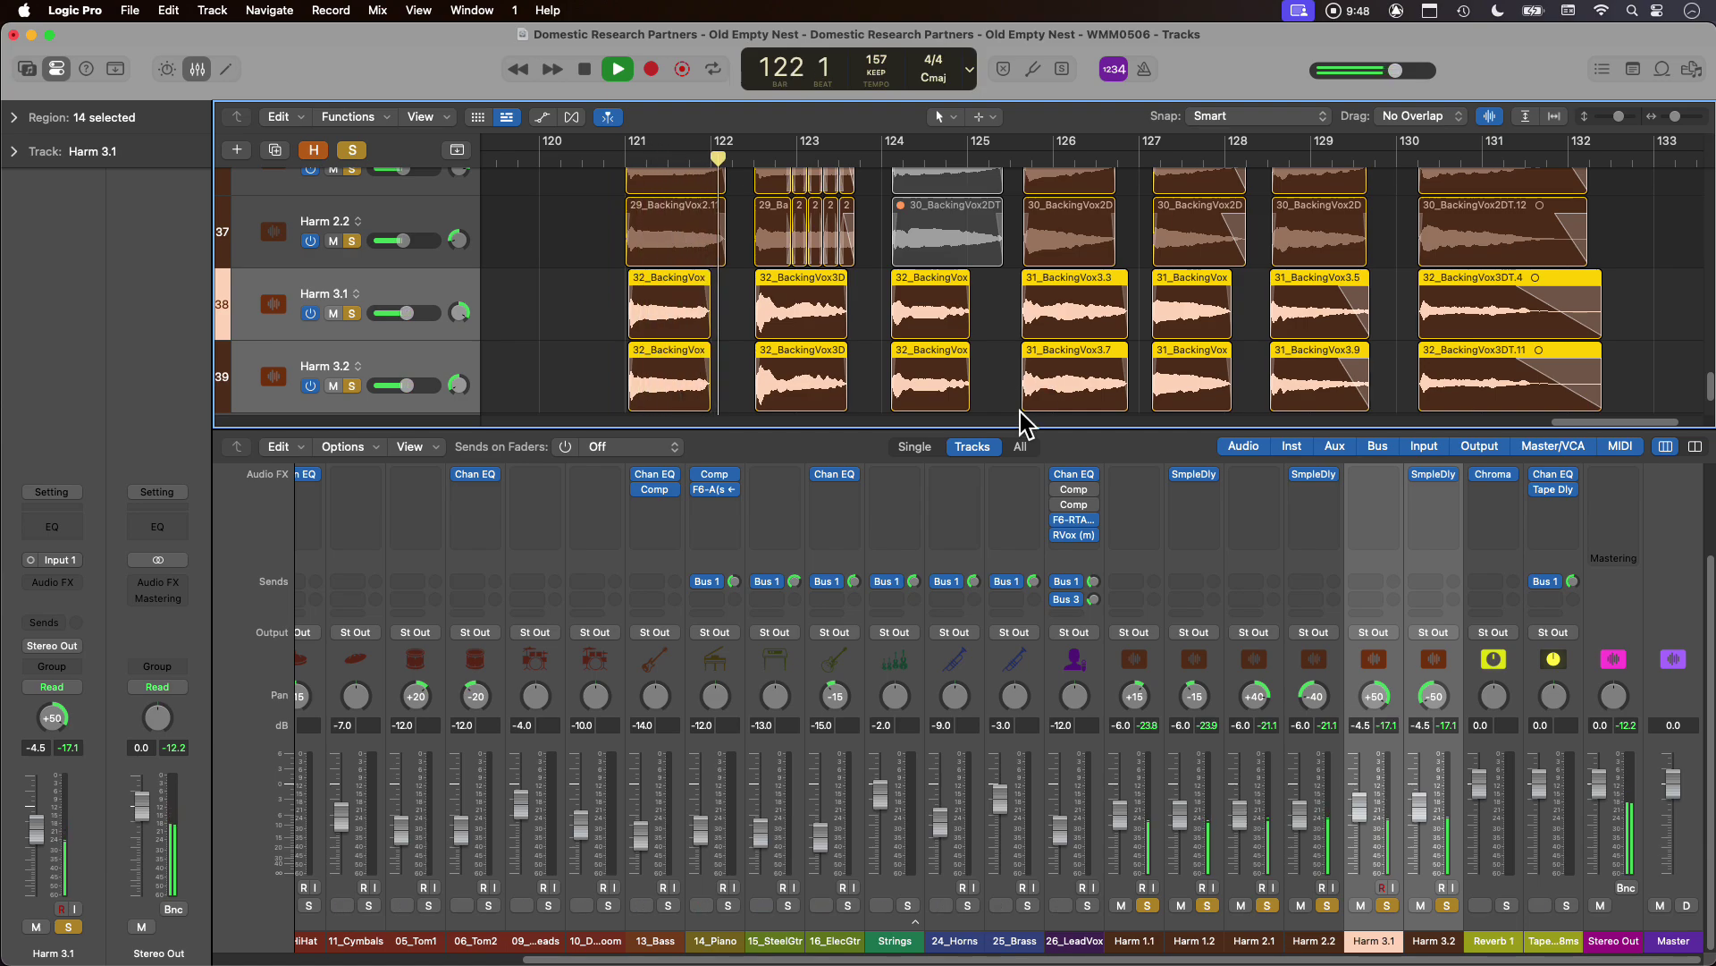
key("x")
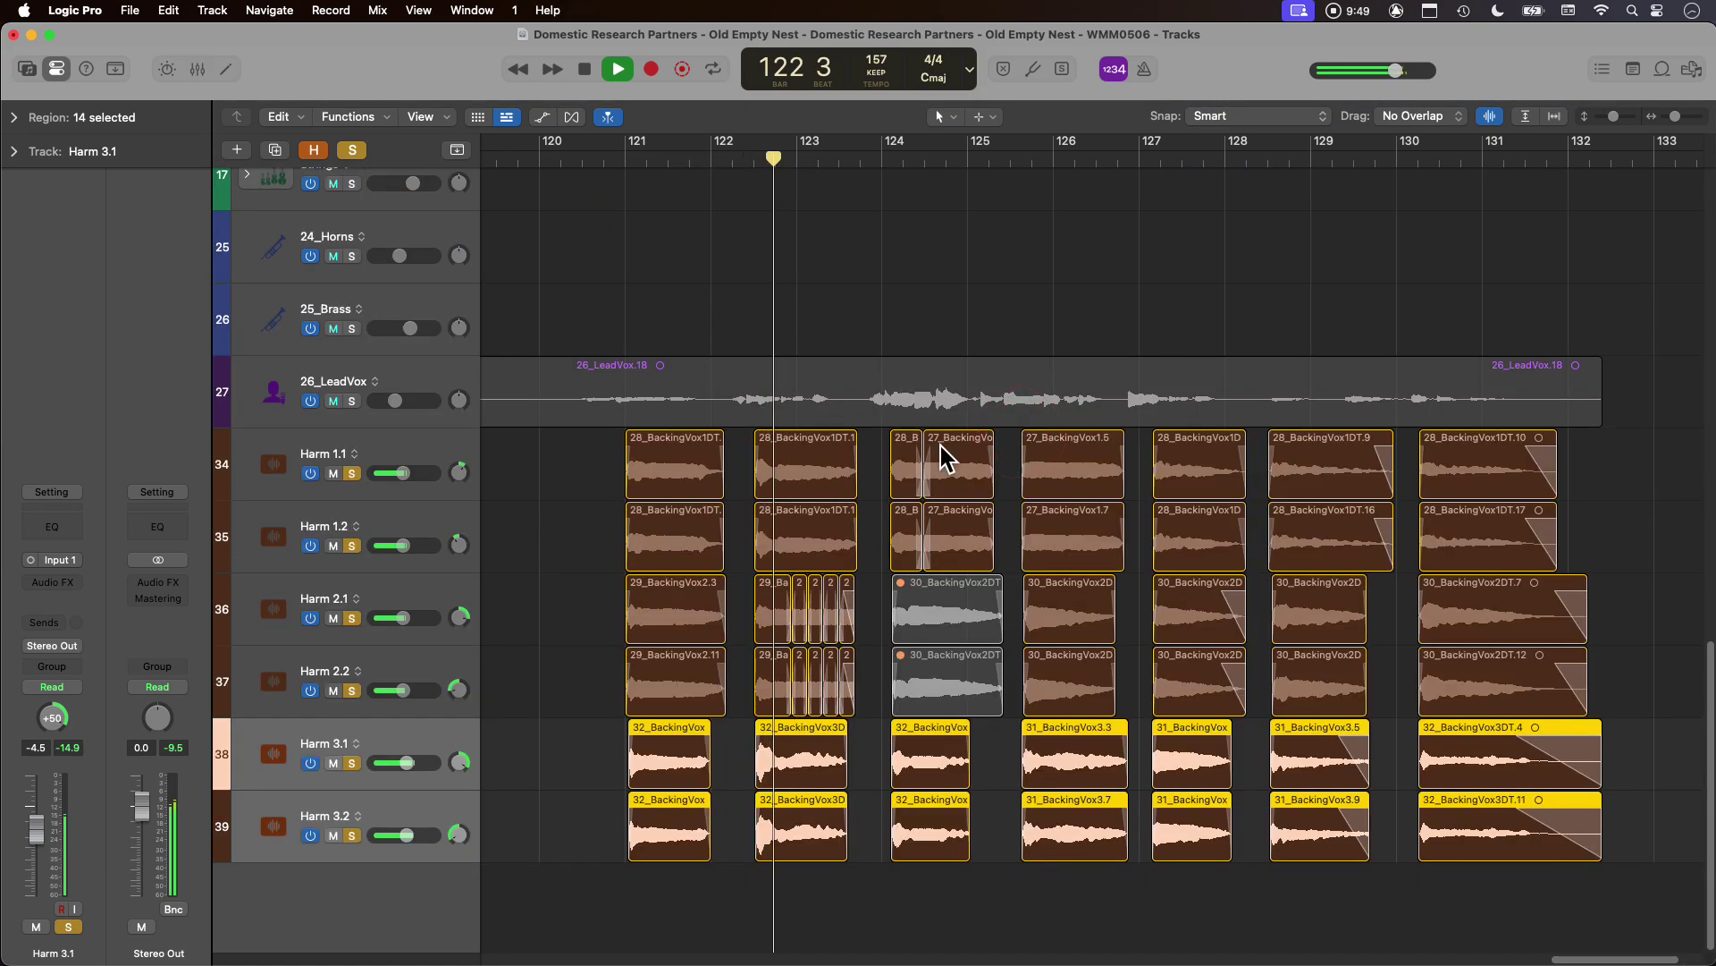
left_click(1075, 890)
key("space")
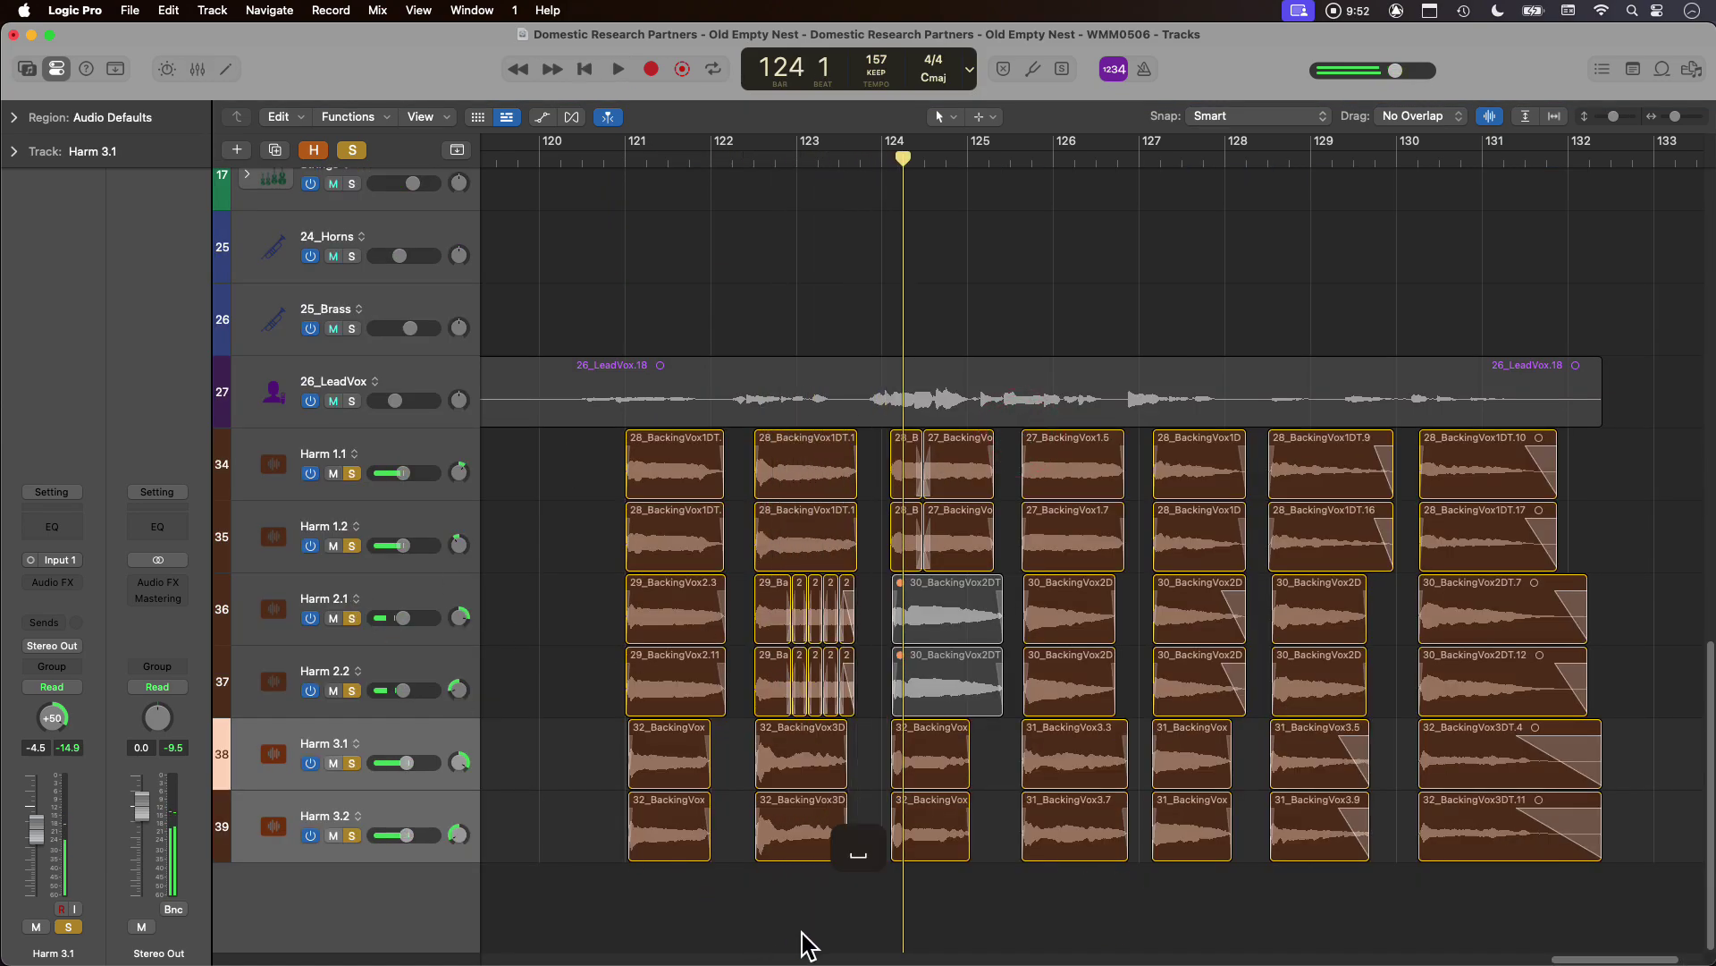
Solo only Harm 1.1 and play it with a cycle range set from bar 121 to bar 132.
left_click(416, 447)
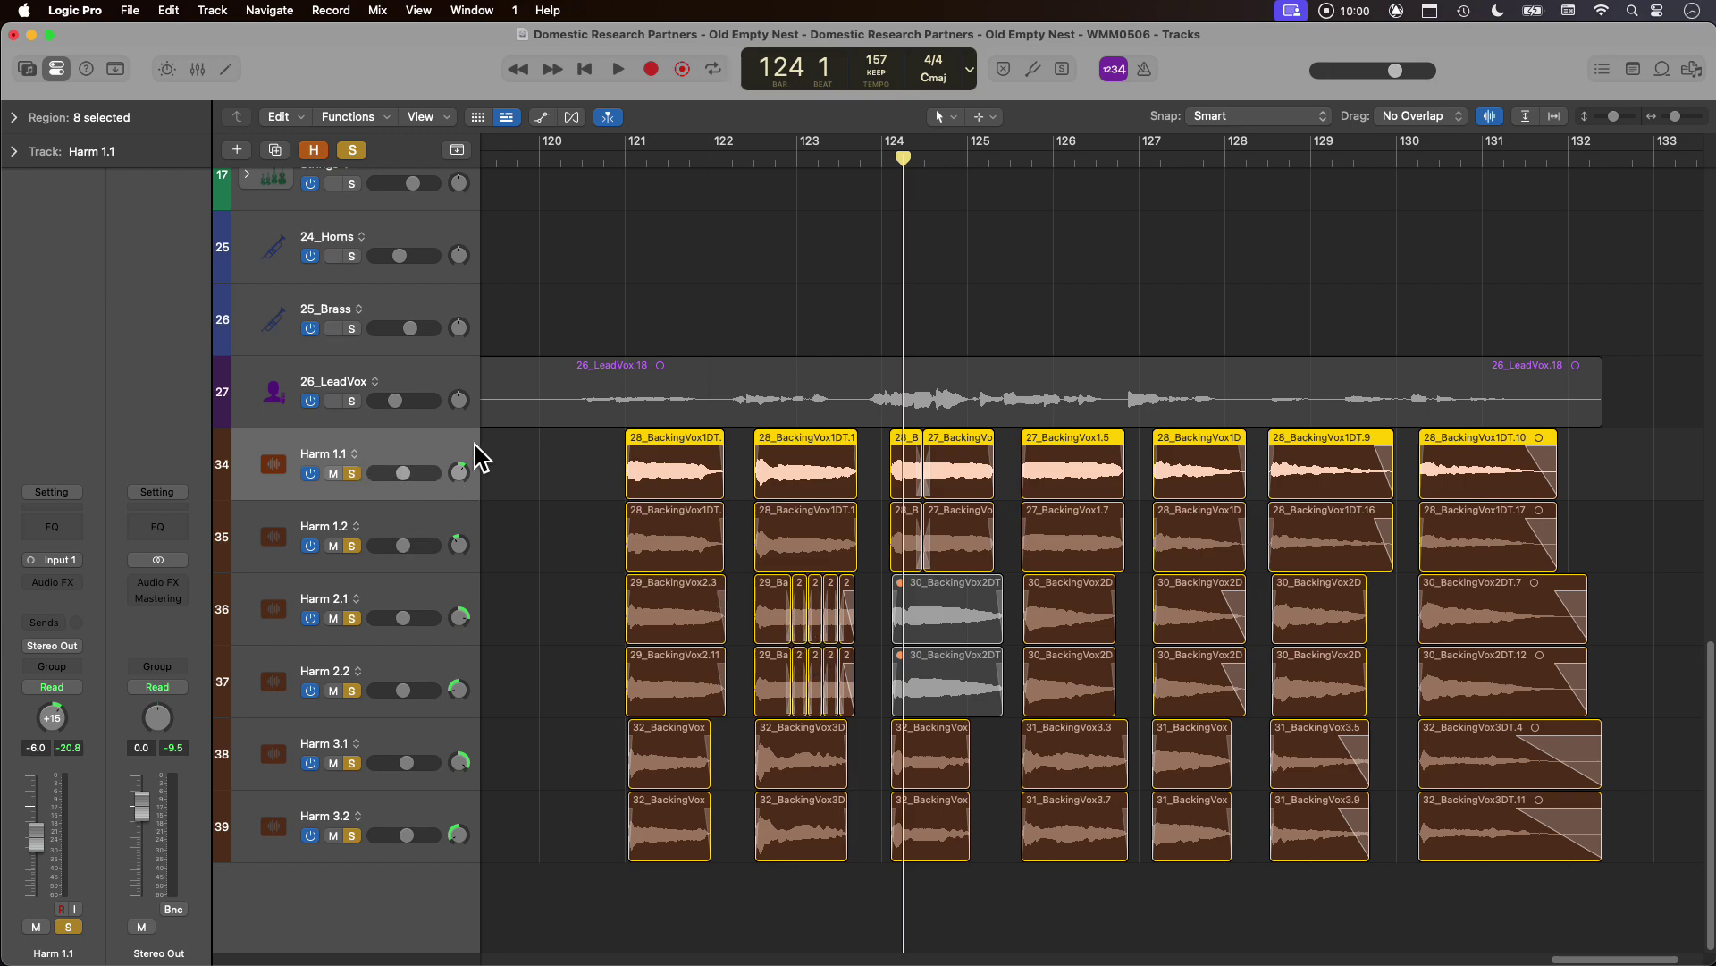
left_click(351, 474, "alt")
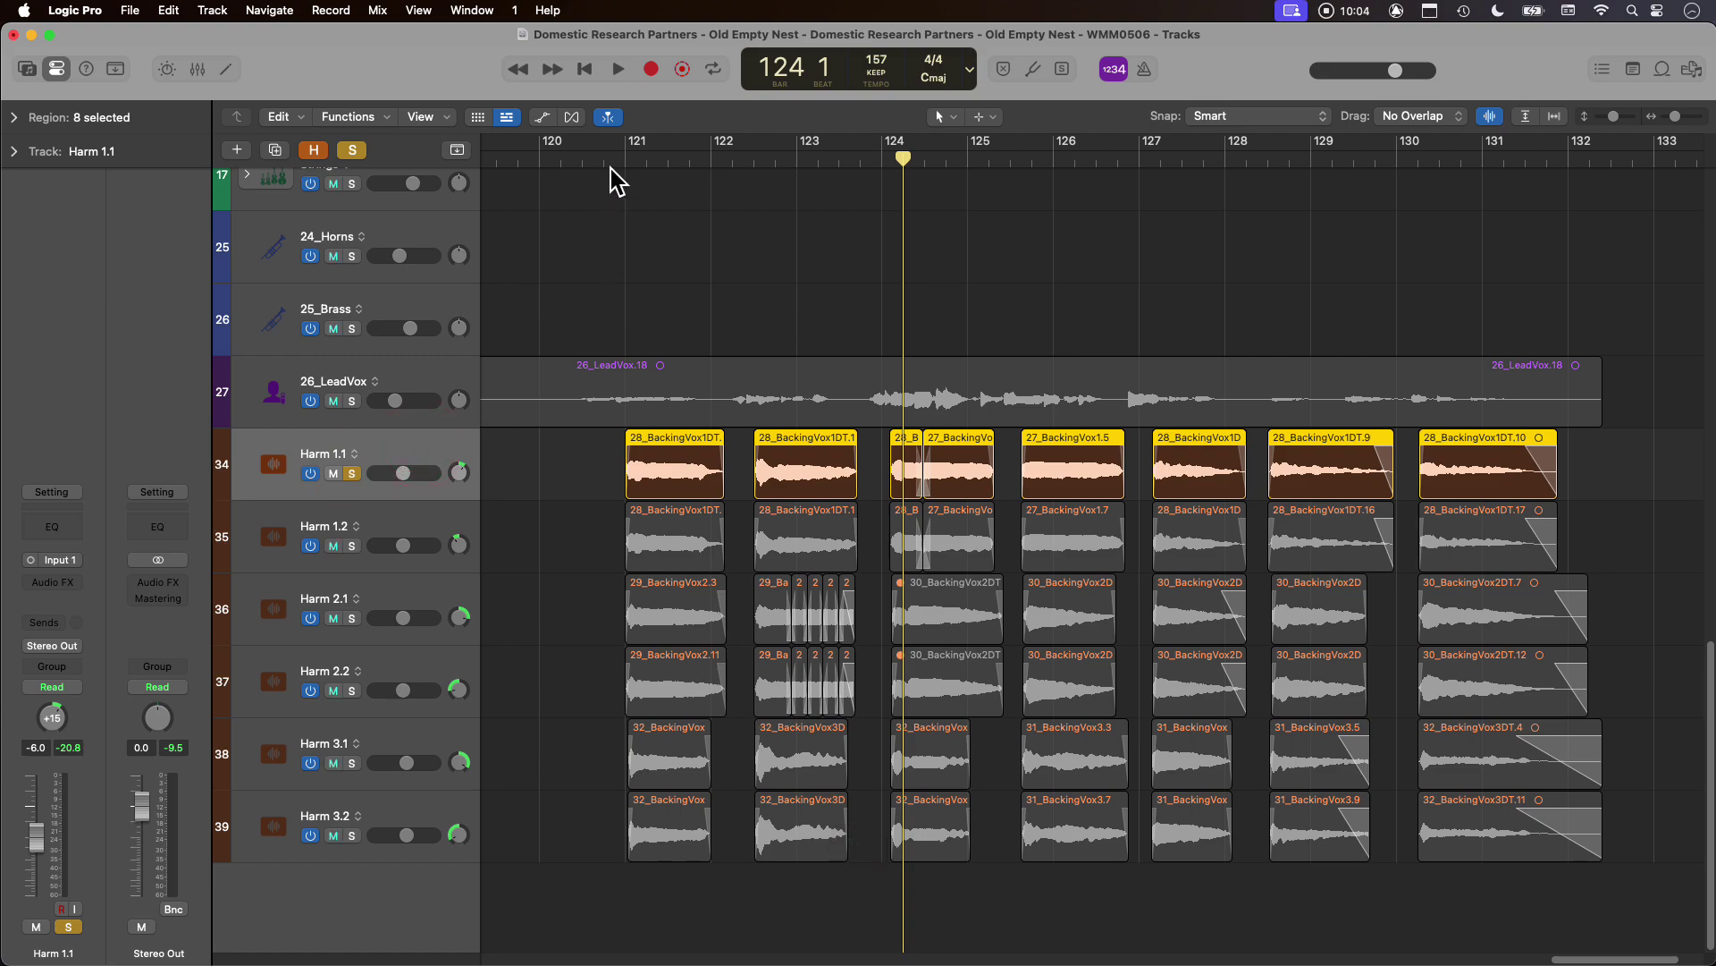
left_click_drag(629, 143, 1565, 277)
key("space")
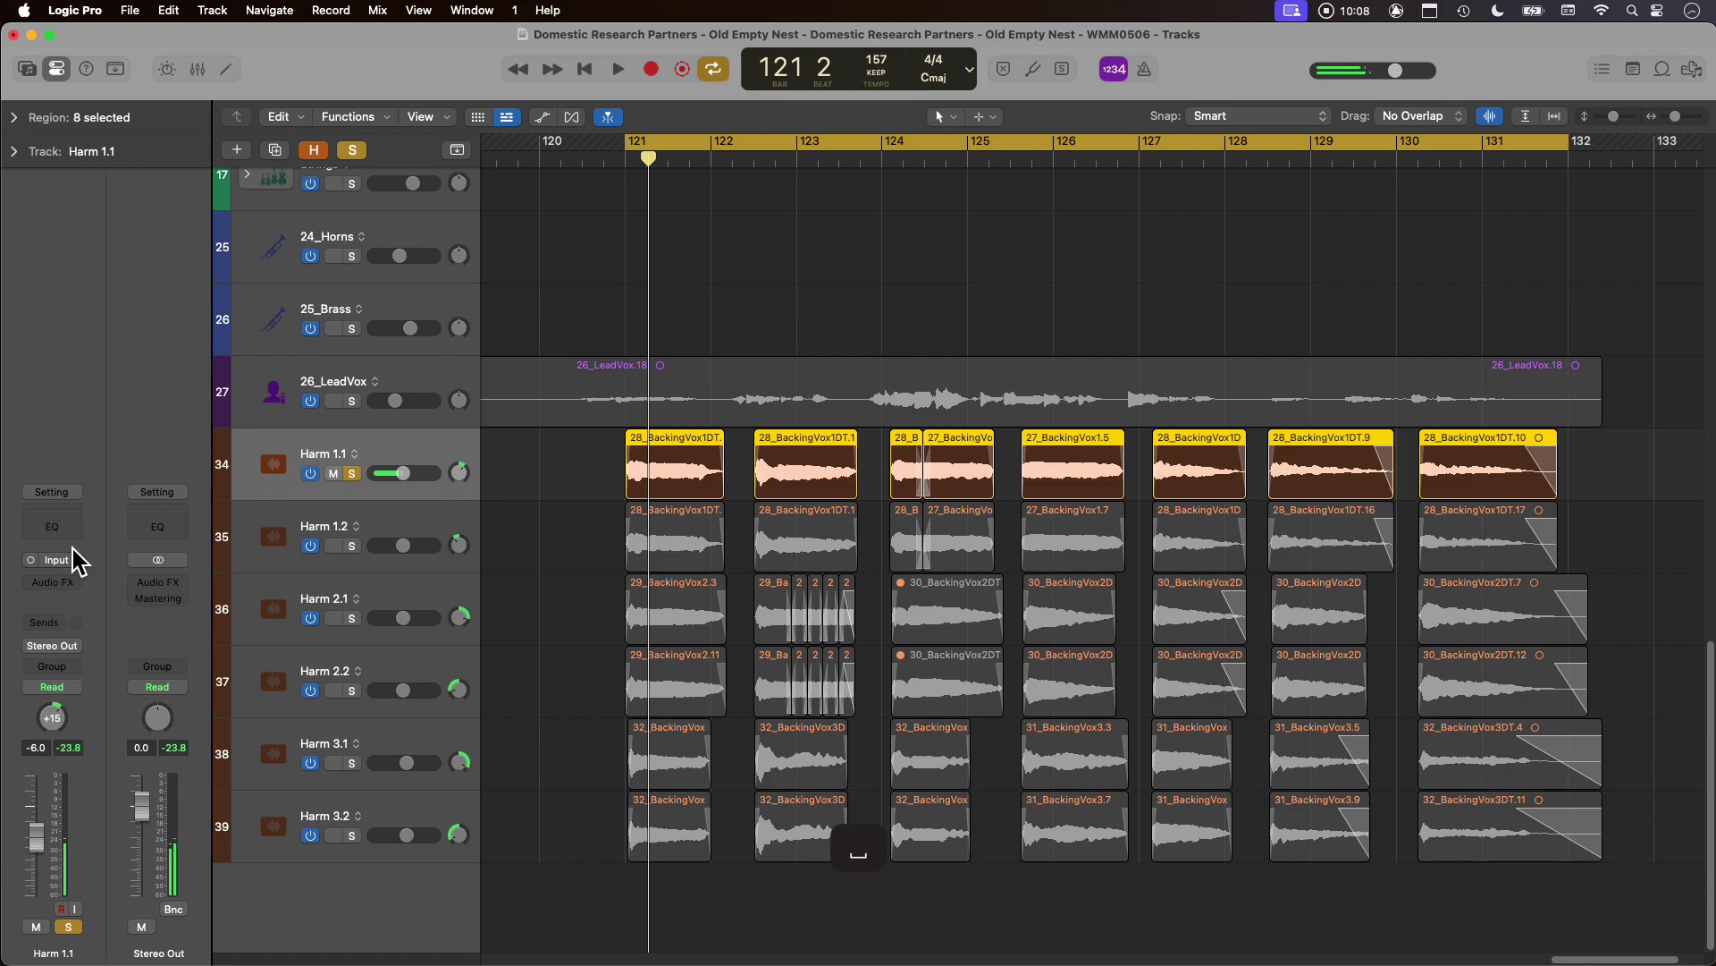
Insert a mono Compressor on Harm 1.1 and load its Tube Vocal voice preset.
left_click(67, 583)
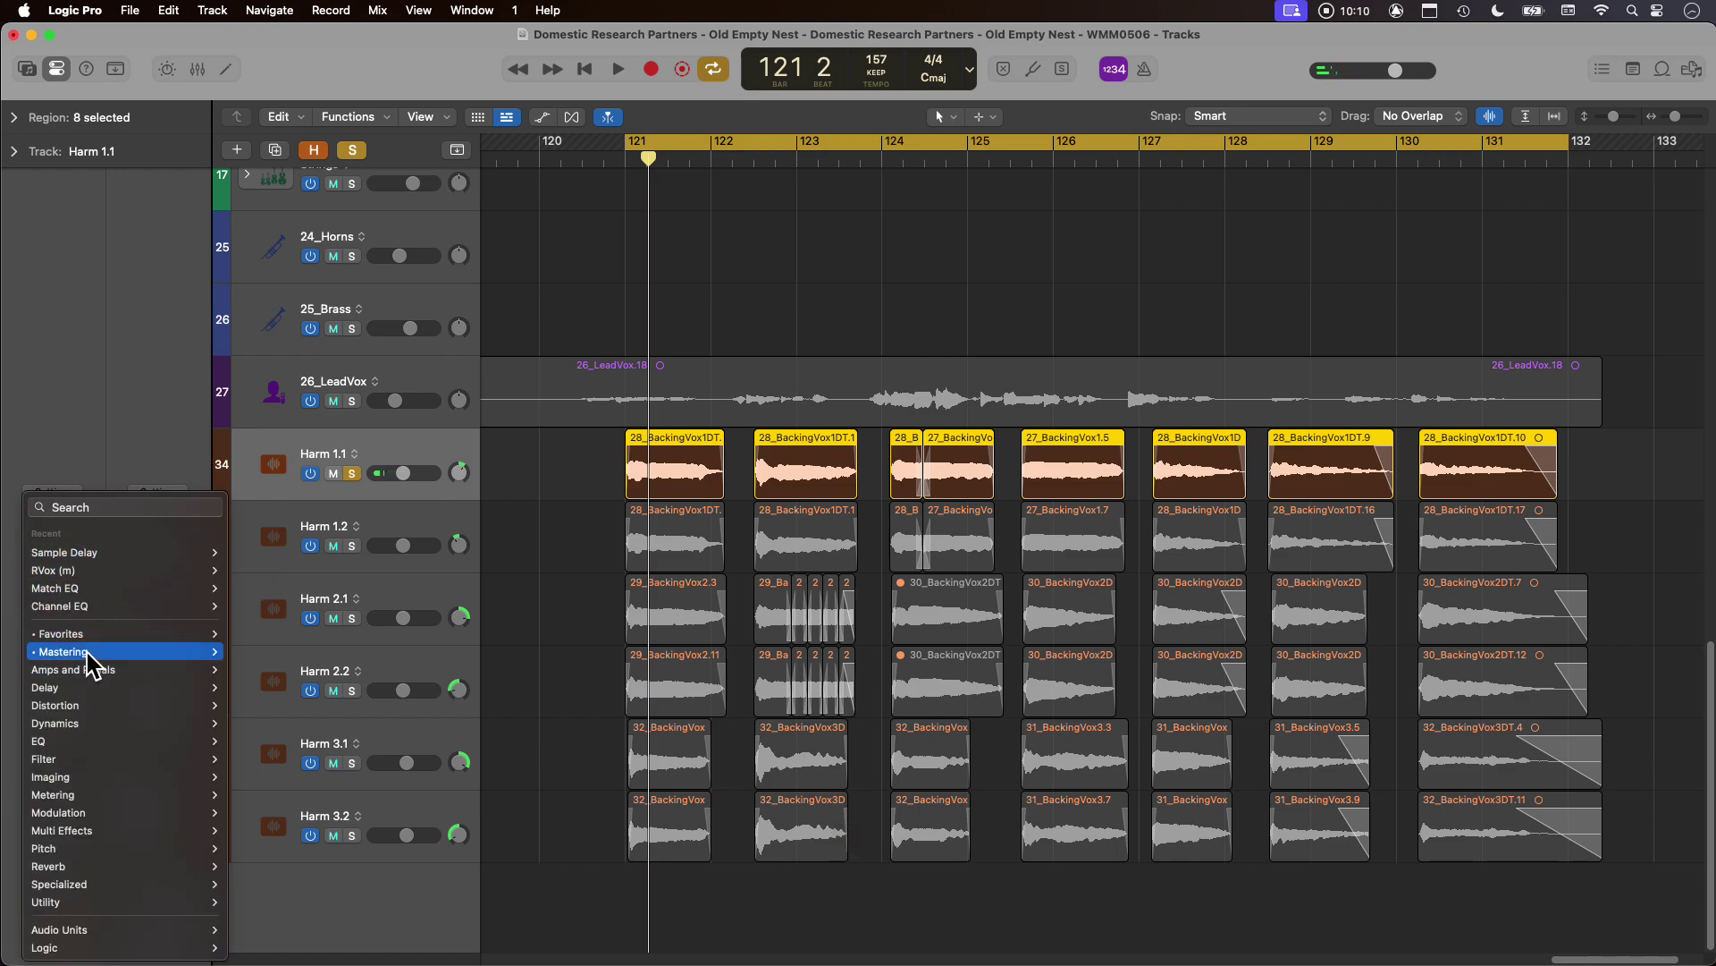
mouse_move(95, 722)
mouse_move(295, 741)
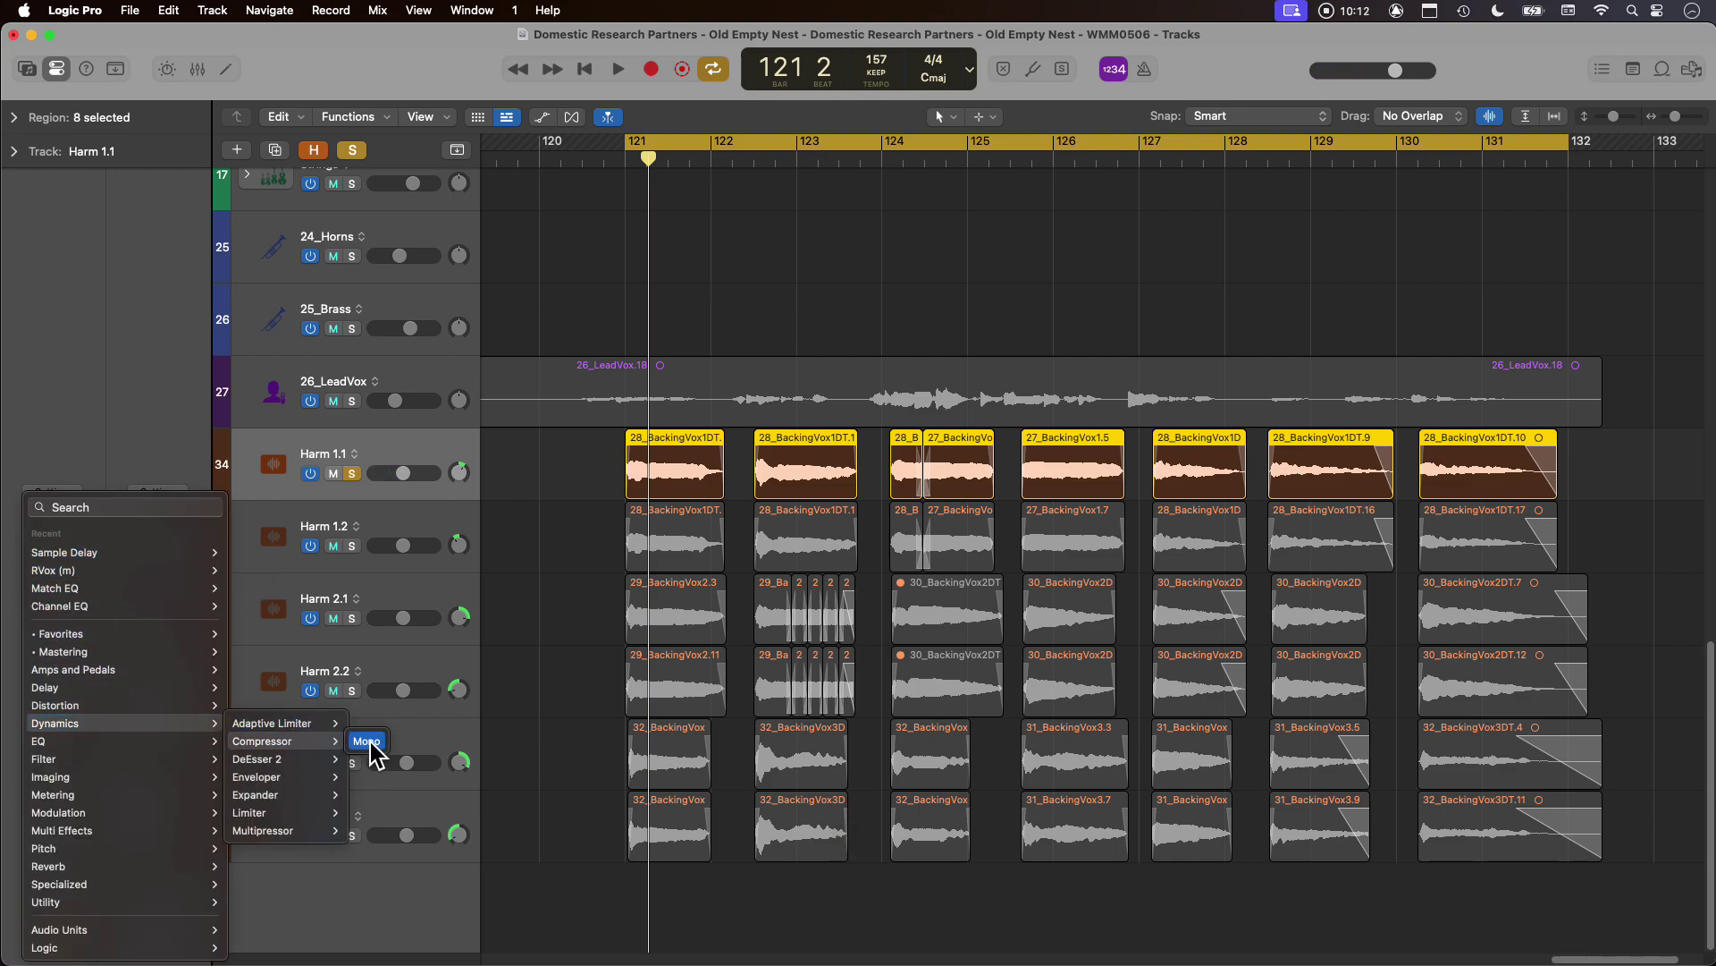
left_click(369, 741)
left_click(722, 280)
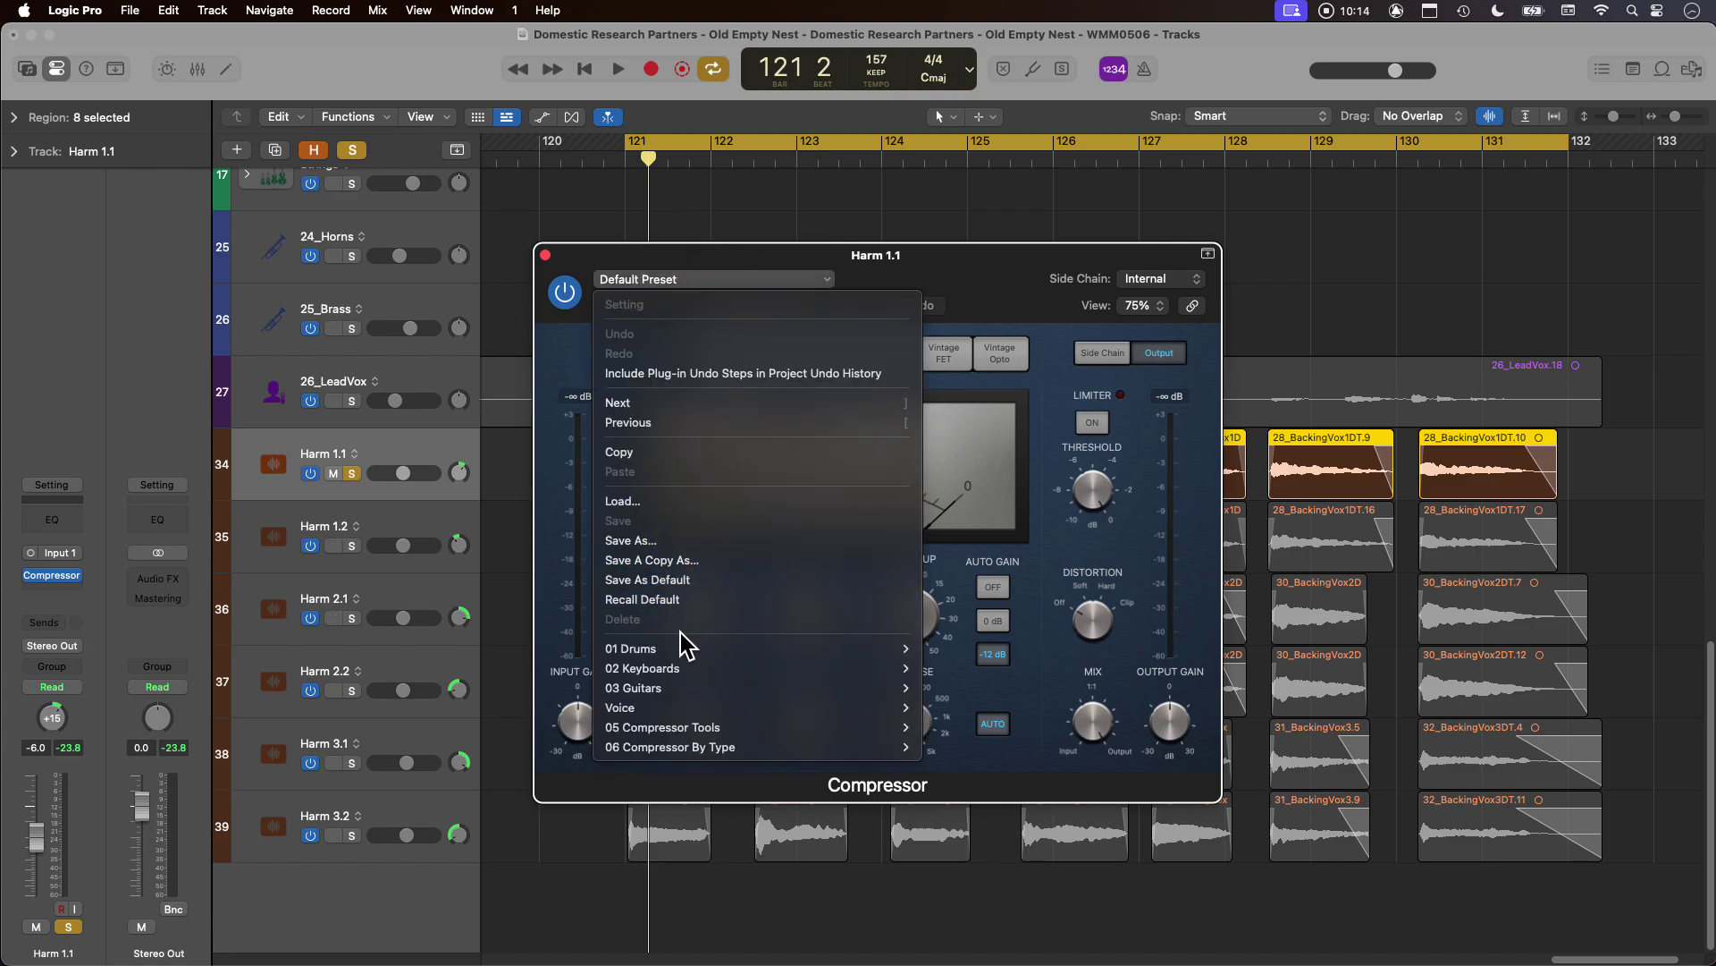
mouse_move(670, 708)
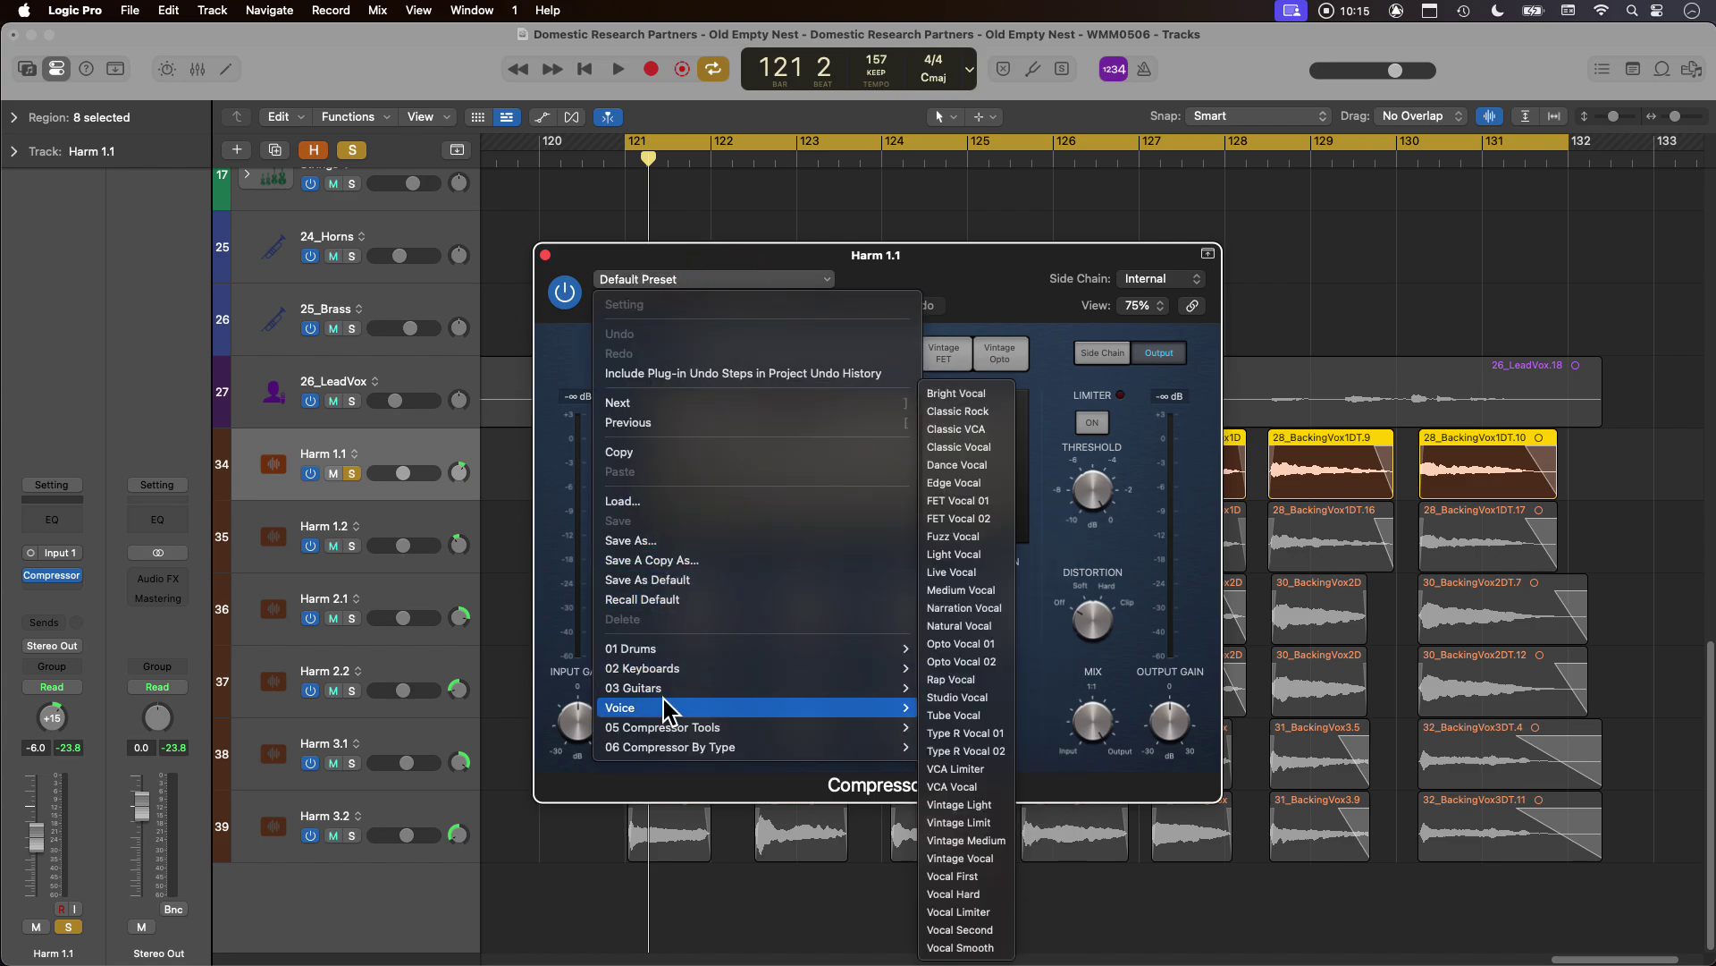
left_click(975, 720)
Adjust the threshold of Harm 1.1's compressor by ear while the track plays in the cycle.
key("space")
left_click_drag(699, 658, 701, 716)
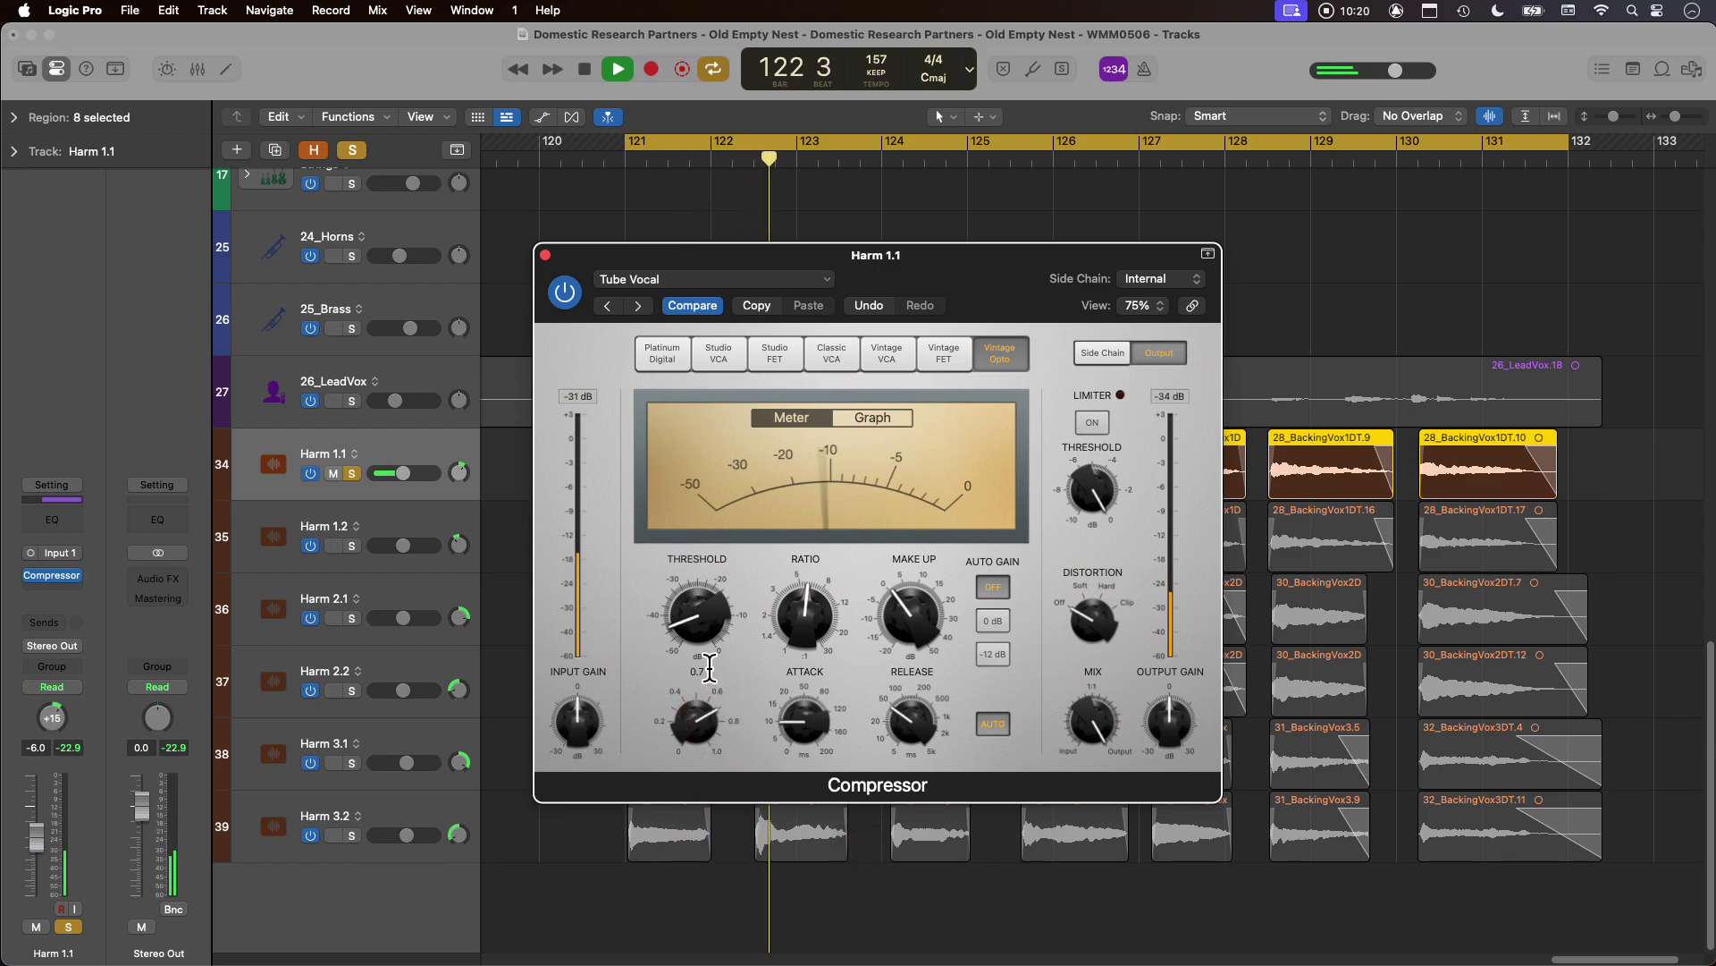
left_click_drag(690, 607, 683, 576)
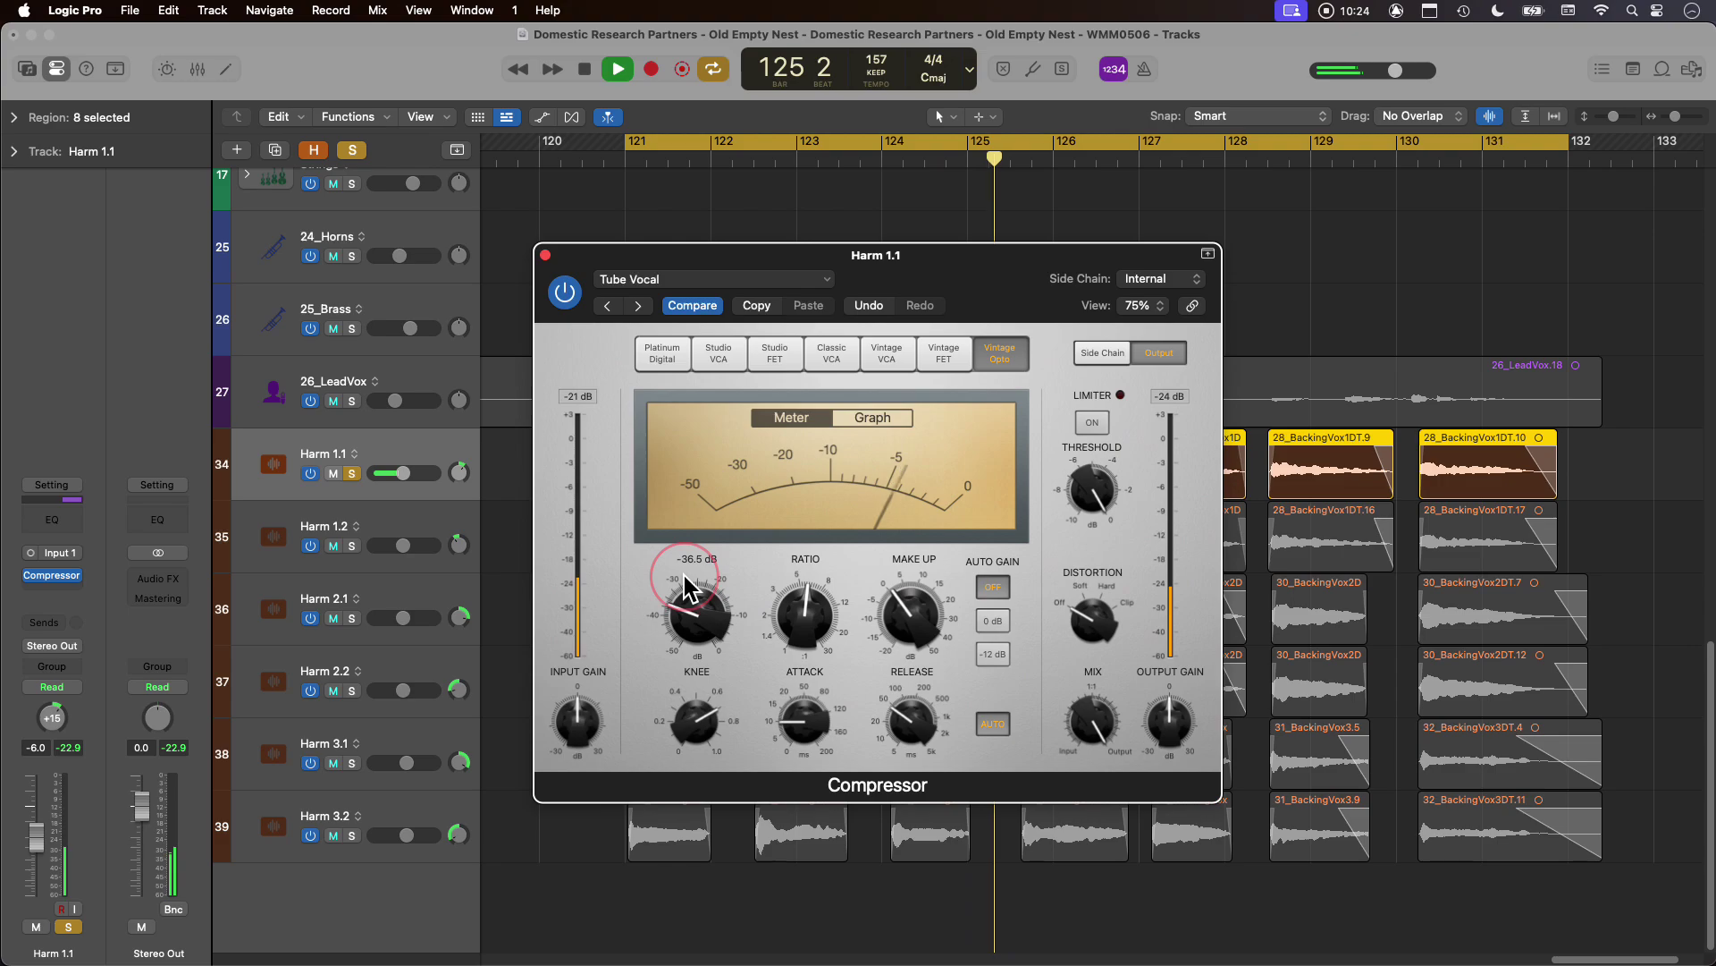
left_click_drag(690, 590, 695, 619)
key("space")
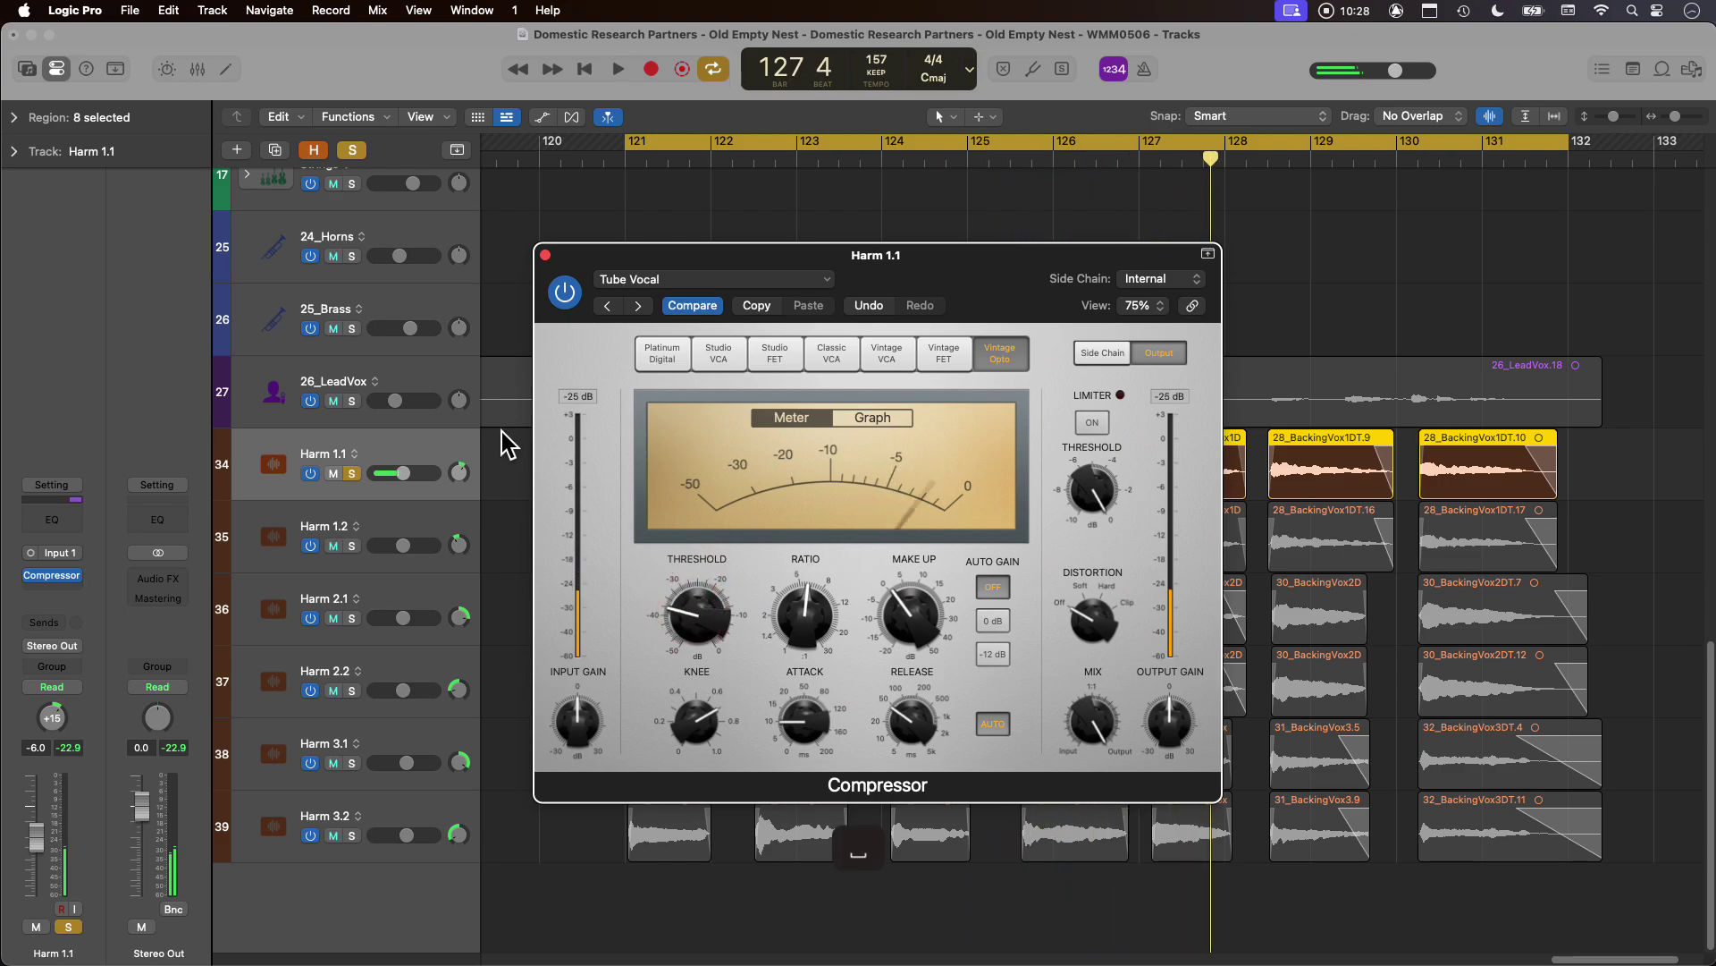
Copy the compressor from Harm 1.1 to Harm 1.2 after its Sample Delay, then play both tracks soloed.
key("x")
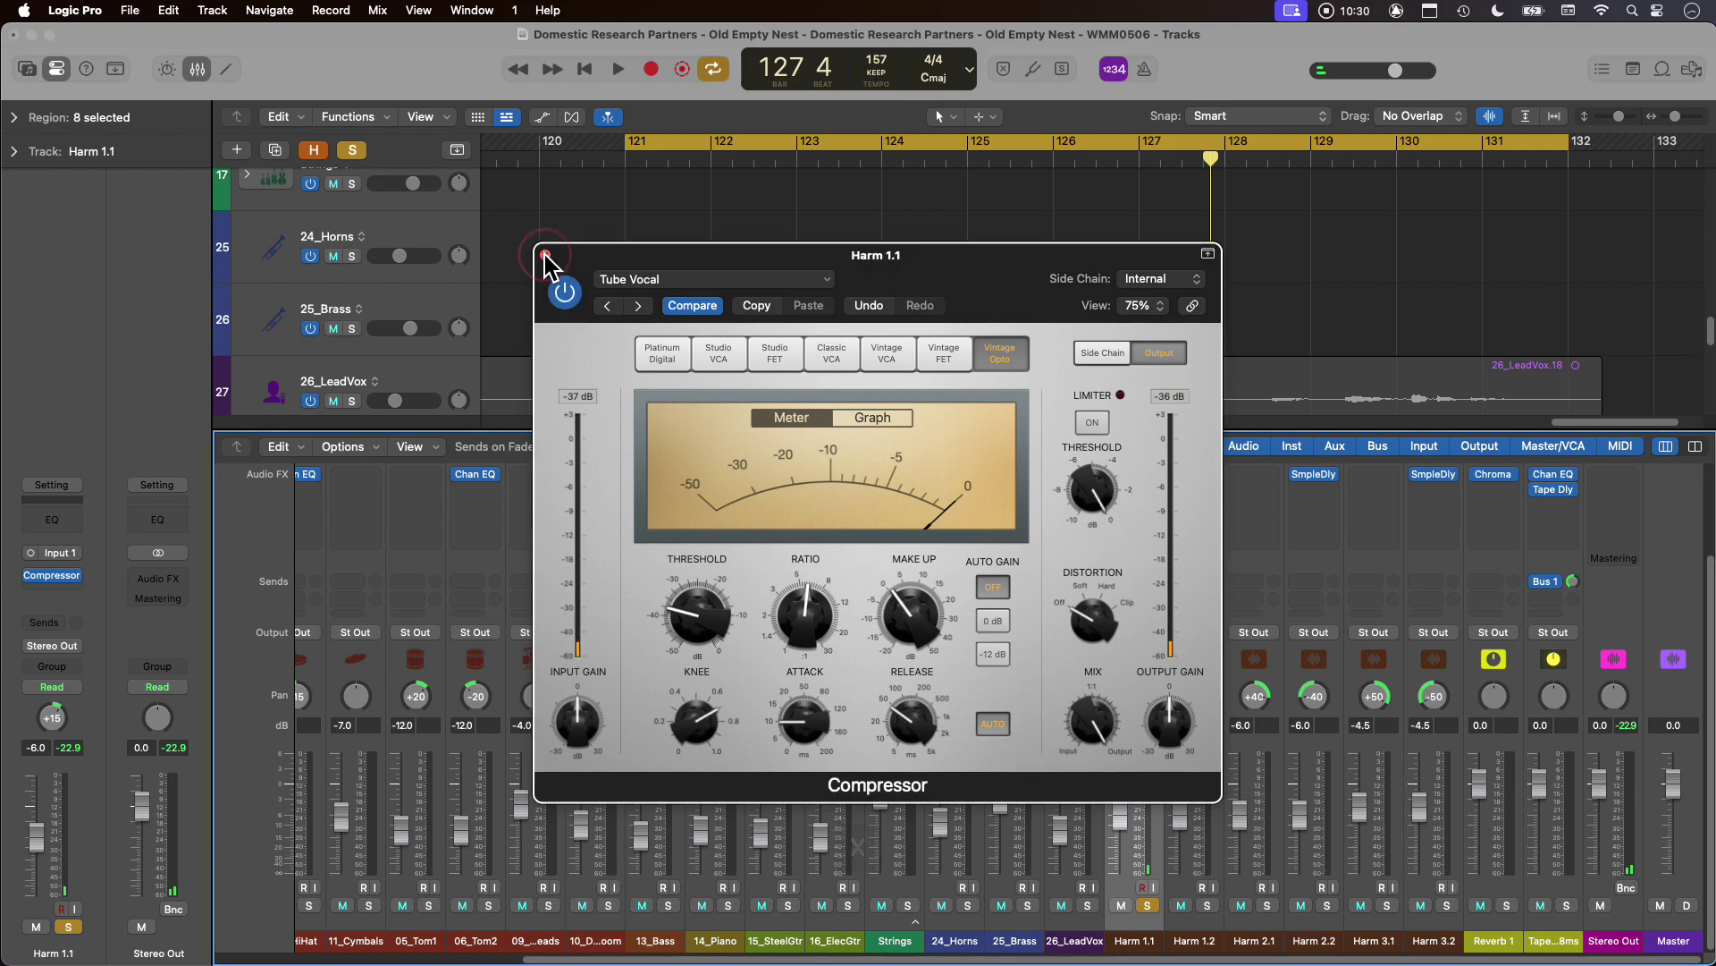
left_click(545, 255)
left_click_drag(1135, 483, 1171, 494)
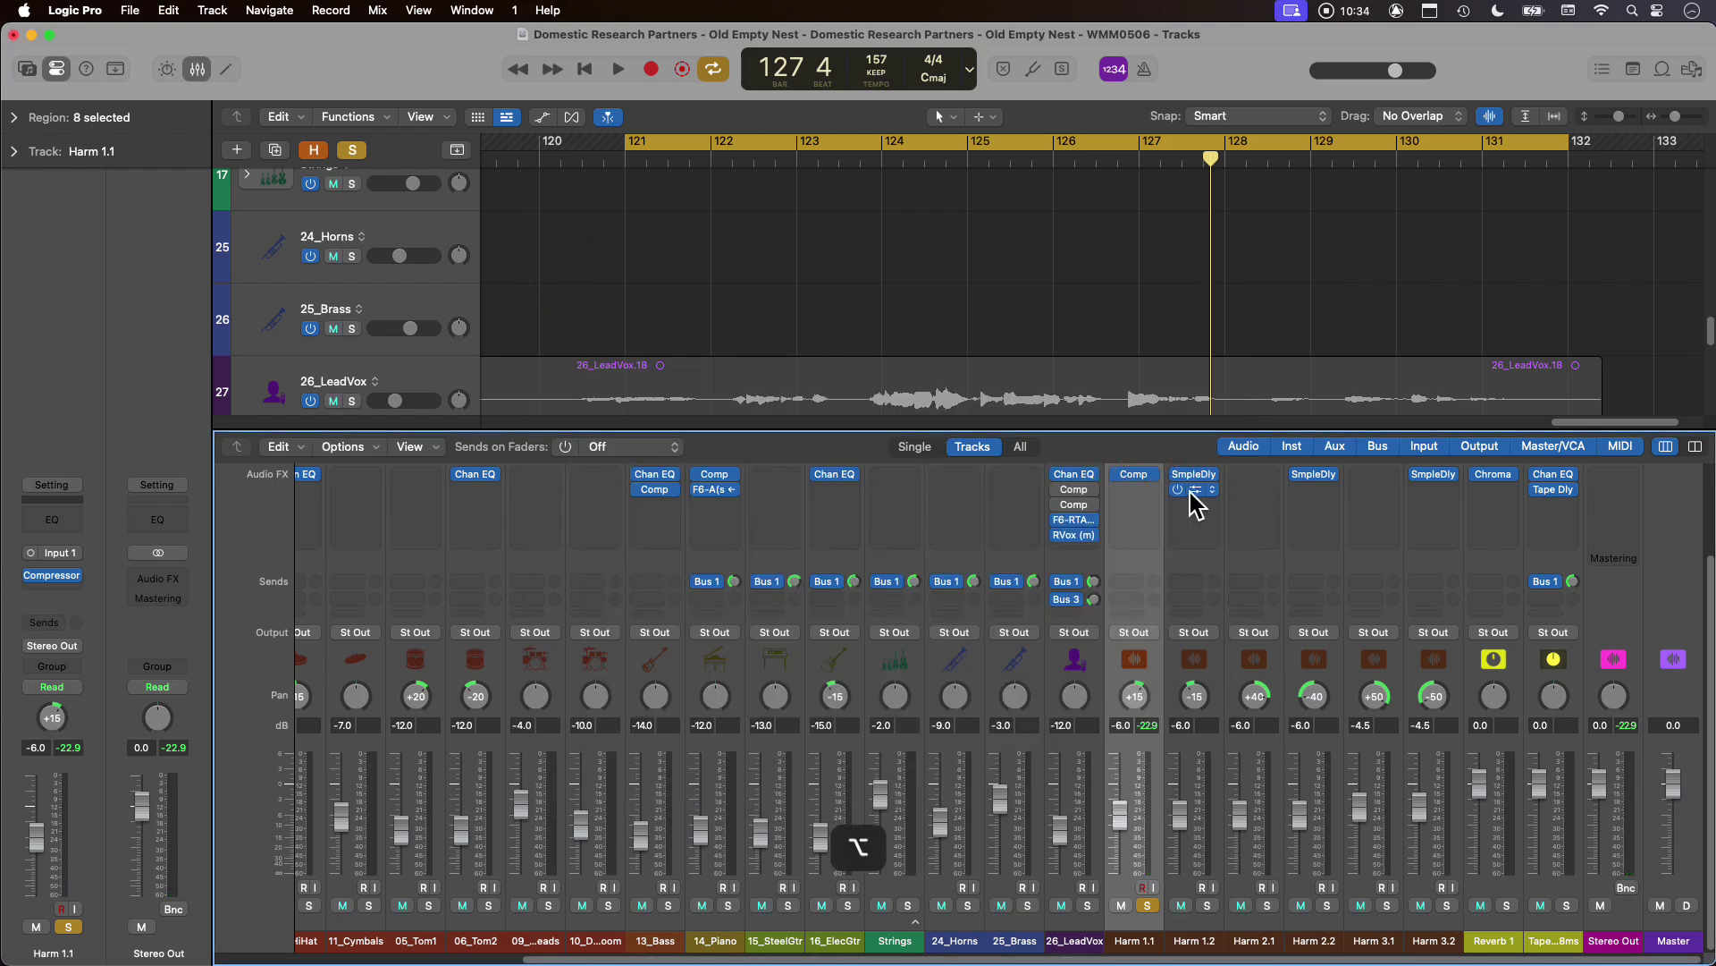
left_click(1206, 905)
key("space")
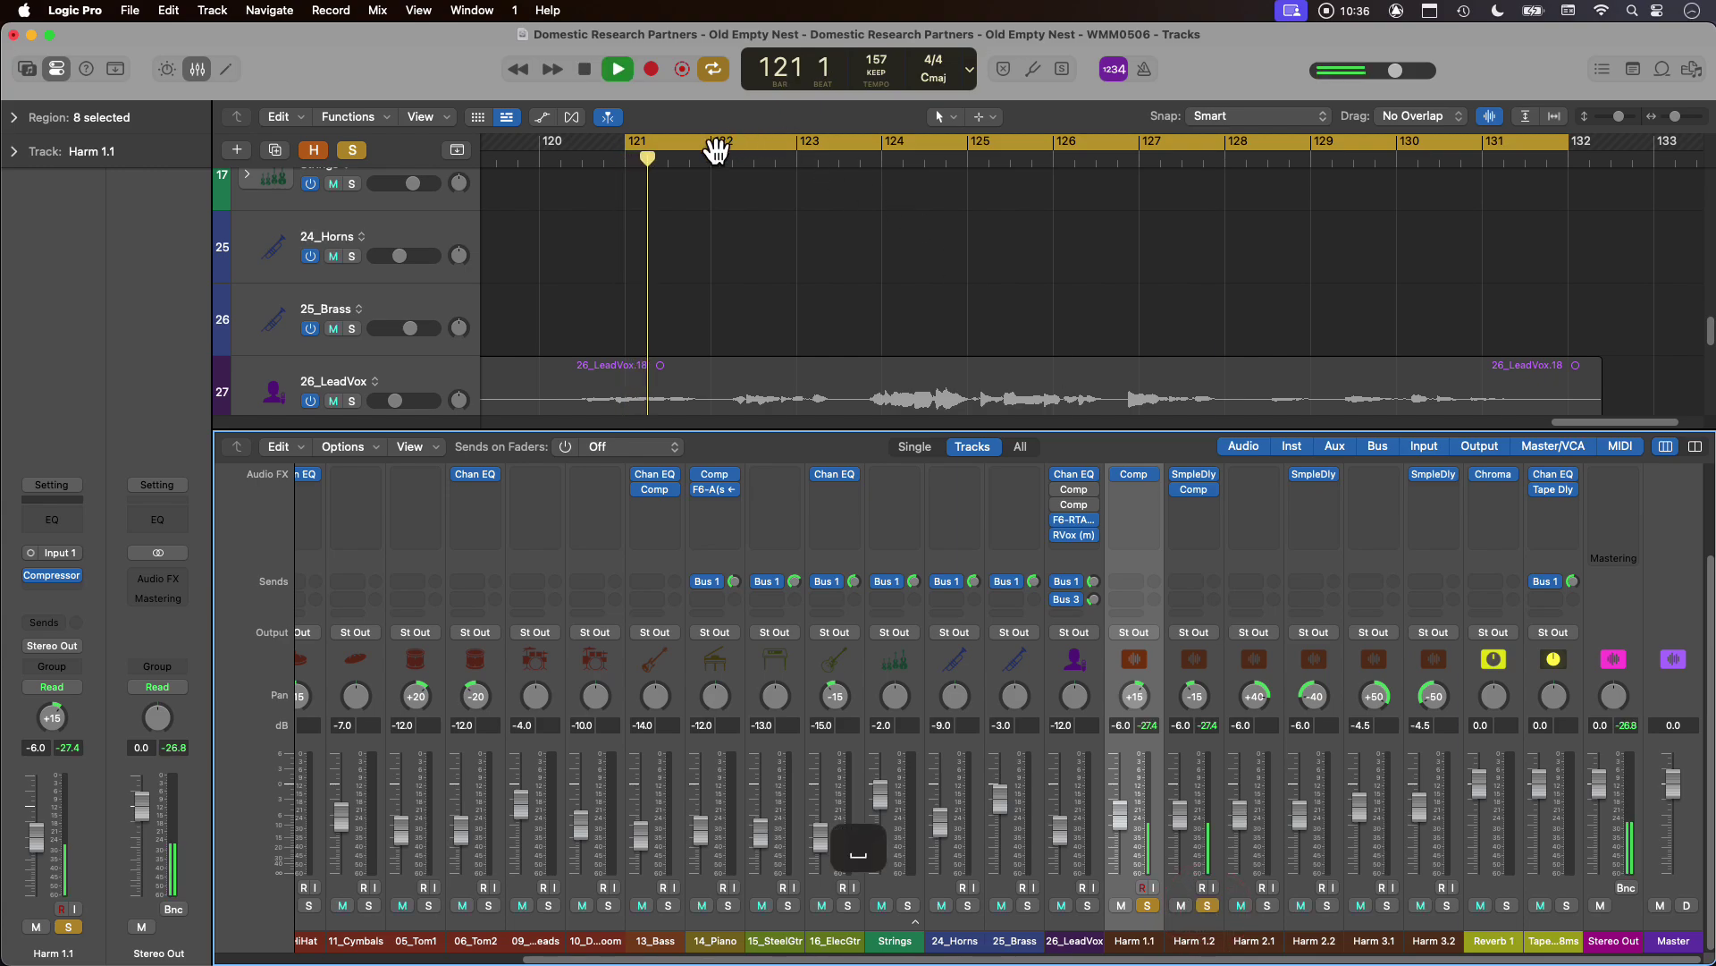
scroll(1100, 510, "up", 3)
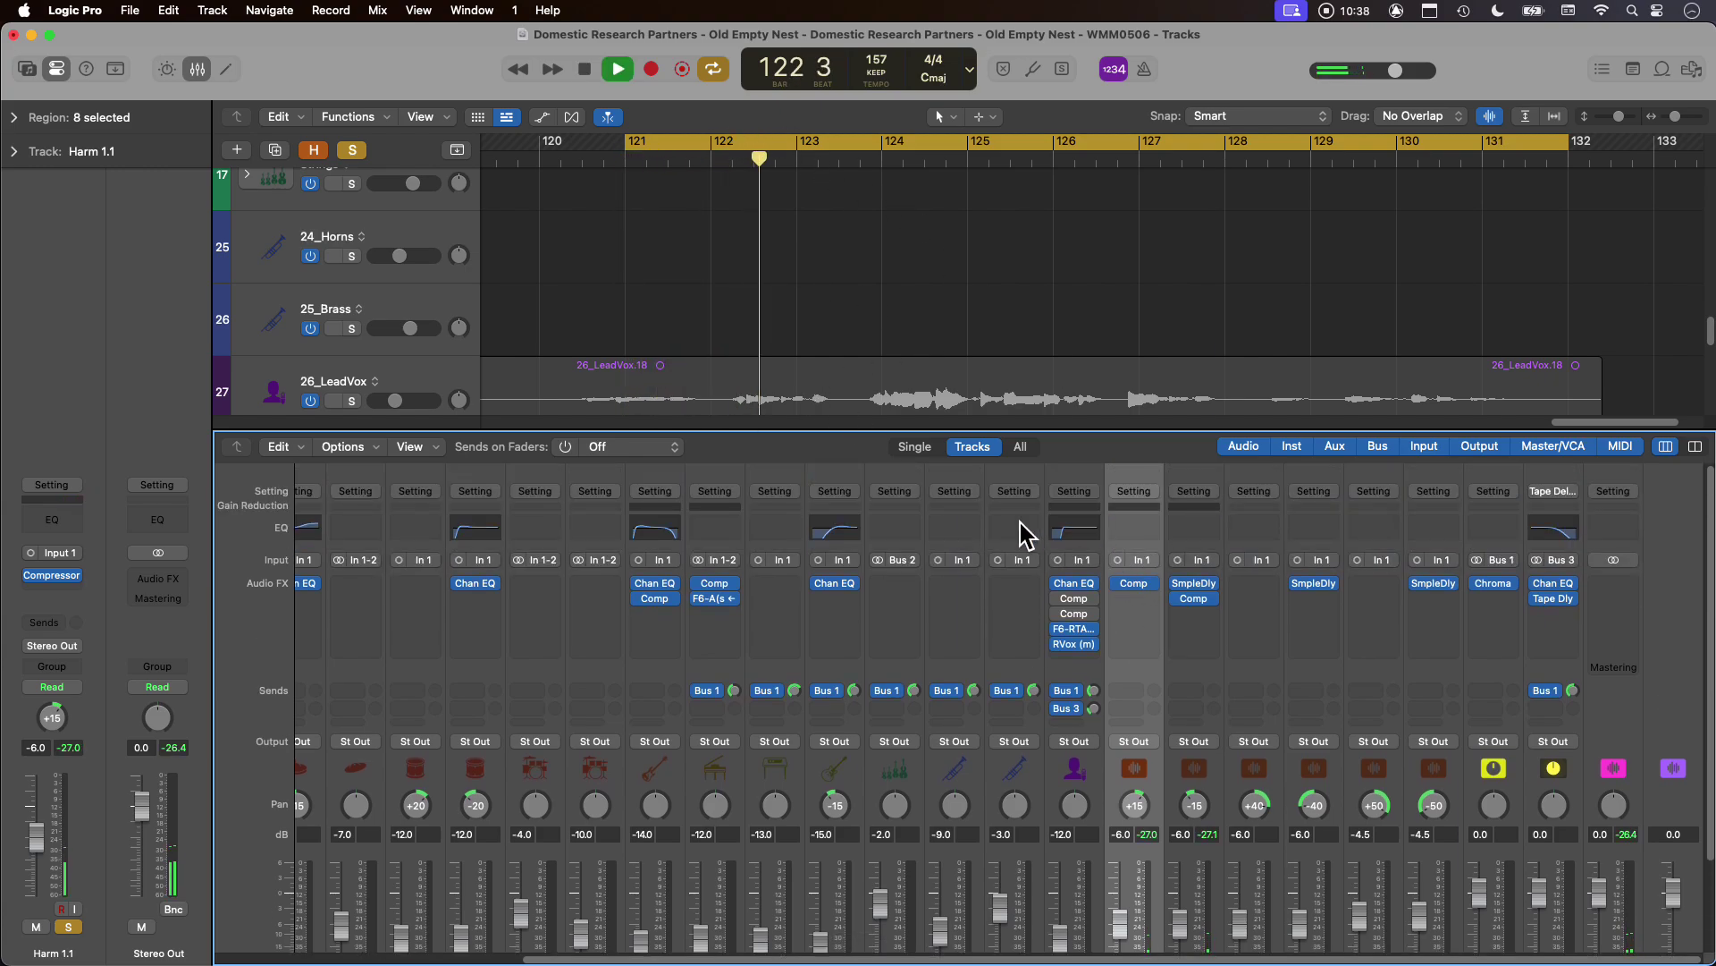
key("space")
Copy the compressor from Harm 1.2 to Harm 2.1 and switch the solo to Harm 2.1 alone.
left_click_drag(1196, 598, 1253, 617)
scroll(1247, 659, "down", 3)
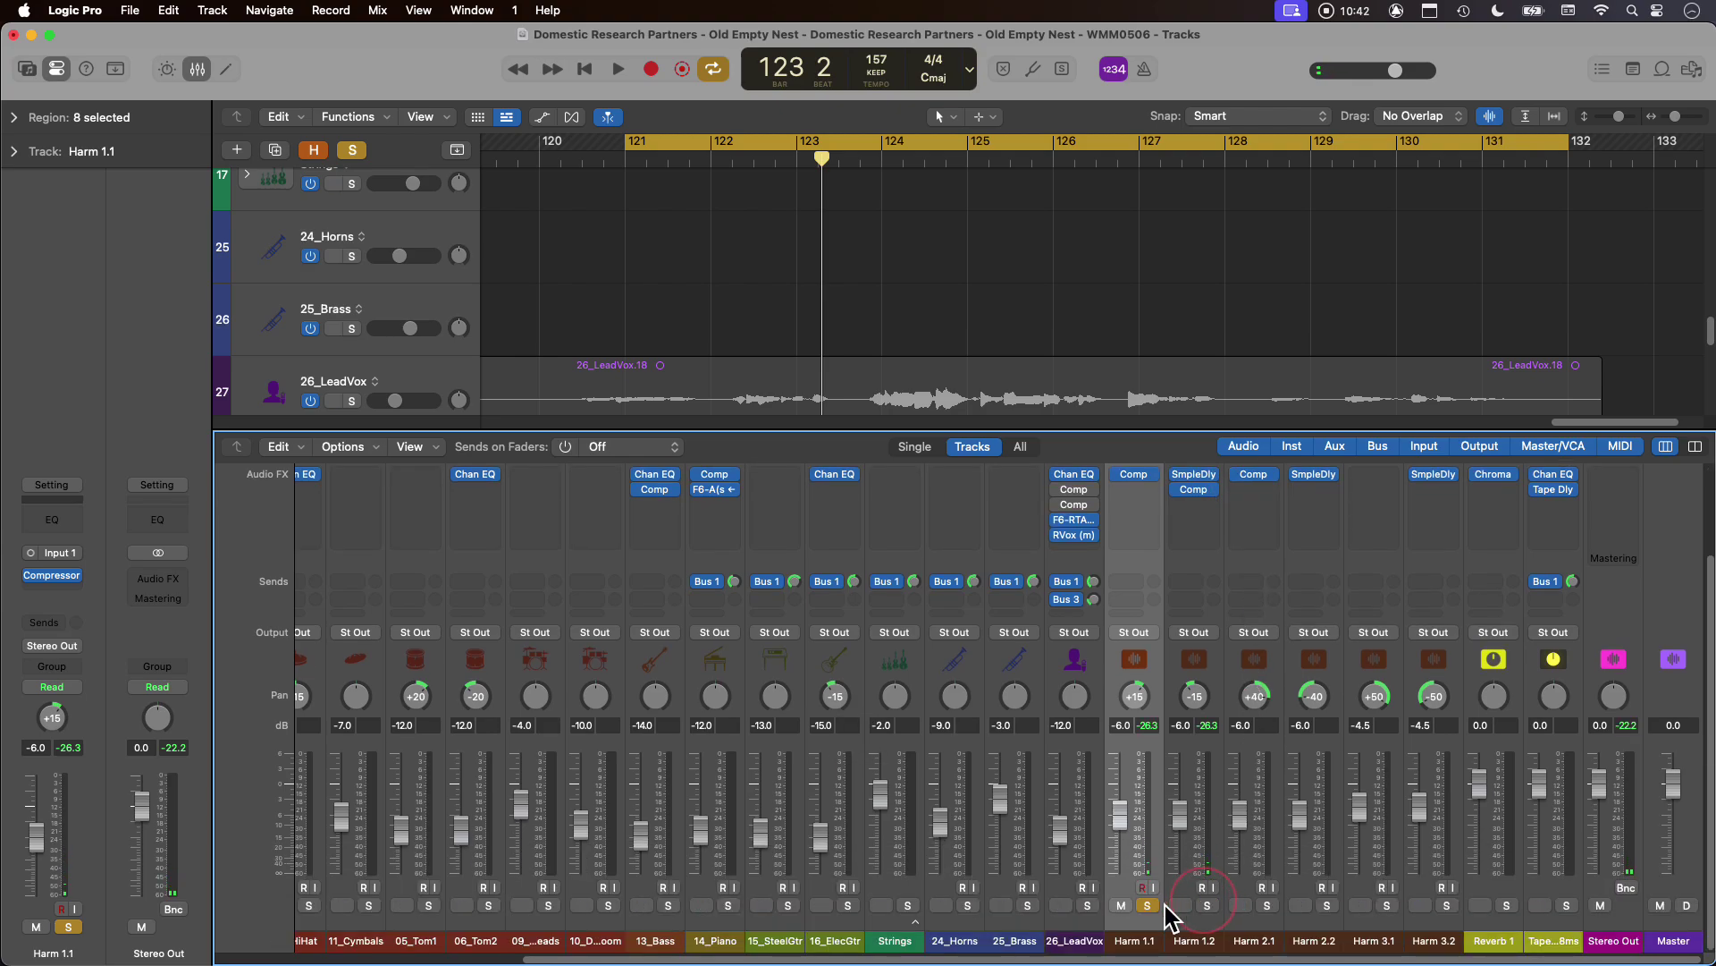
left_click(1147, 905)
left_click(1266, 905)
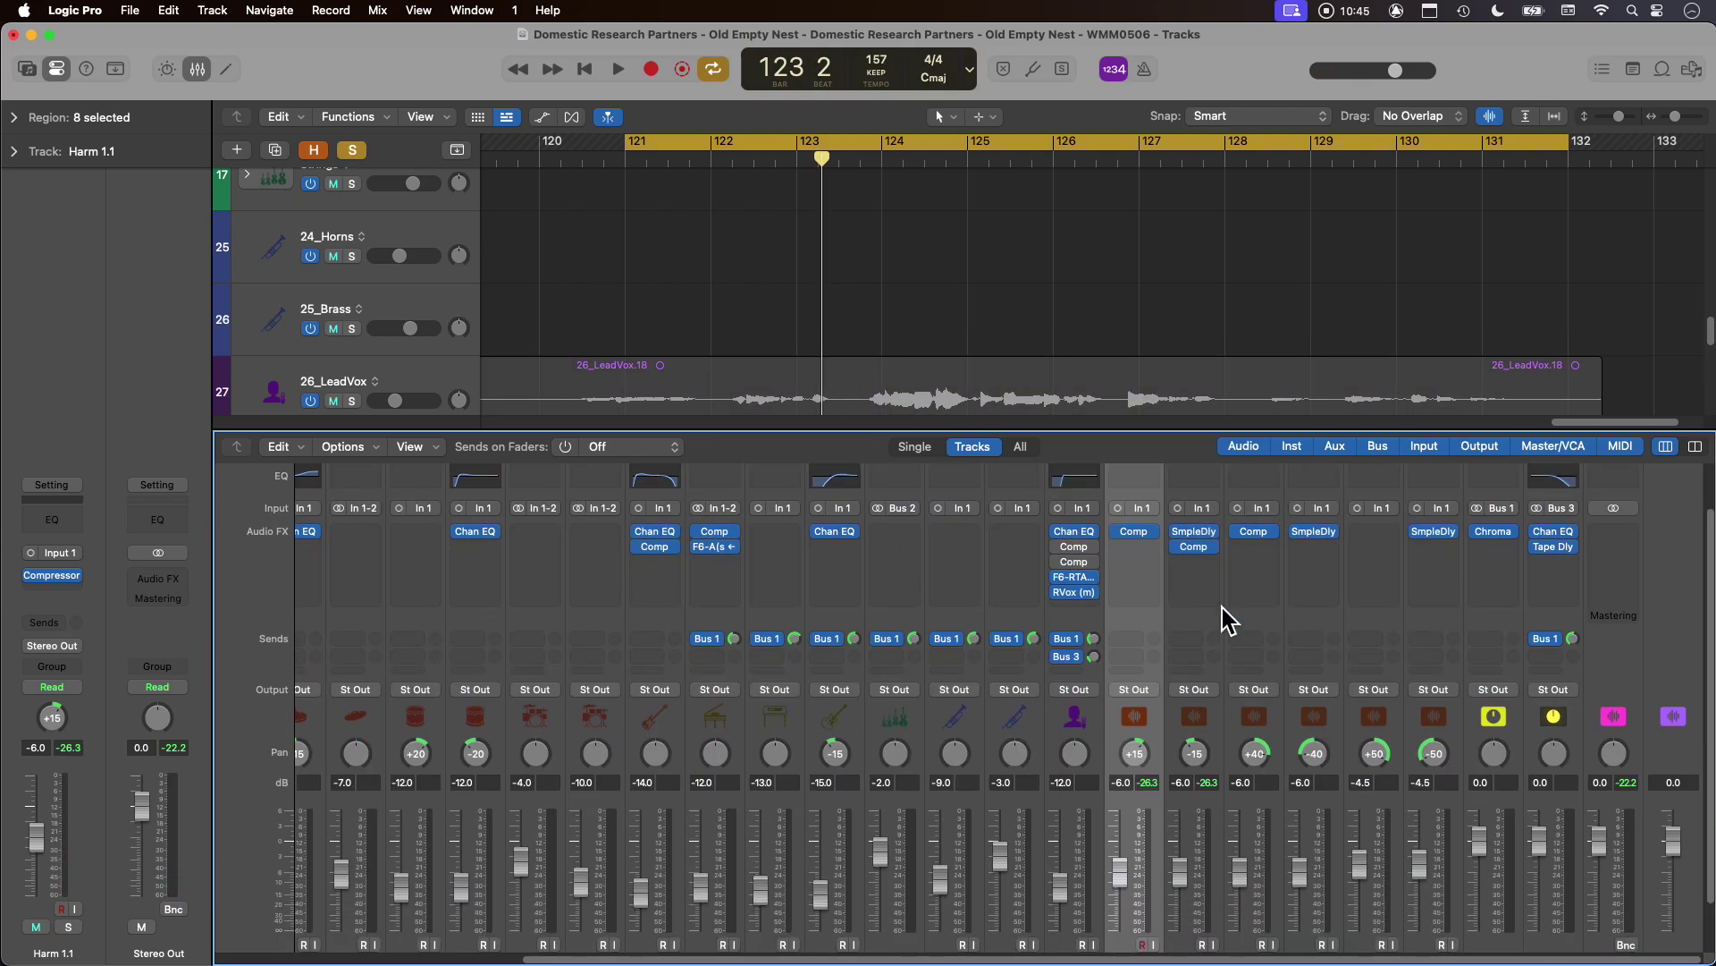
scroll(1269, 876, "down", 3)
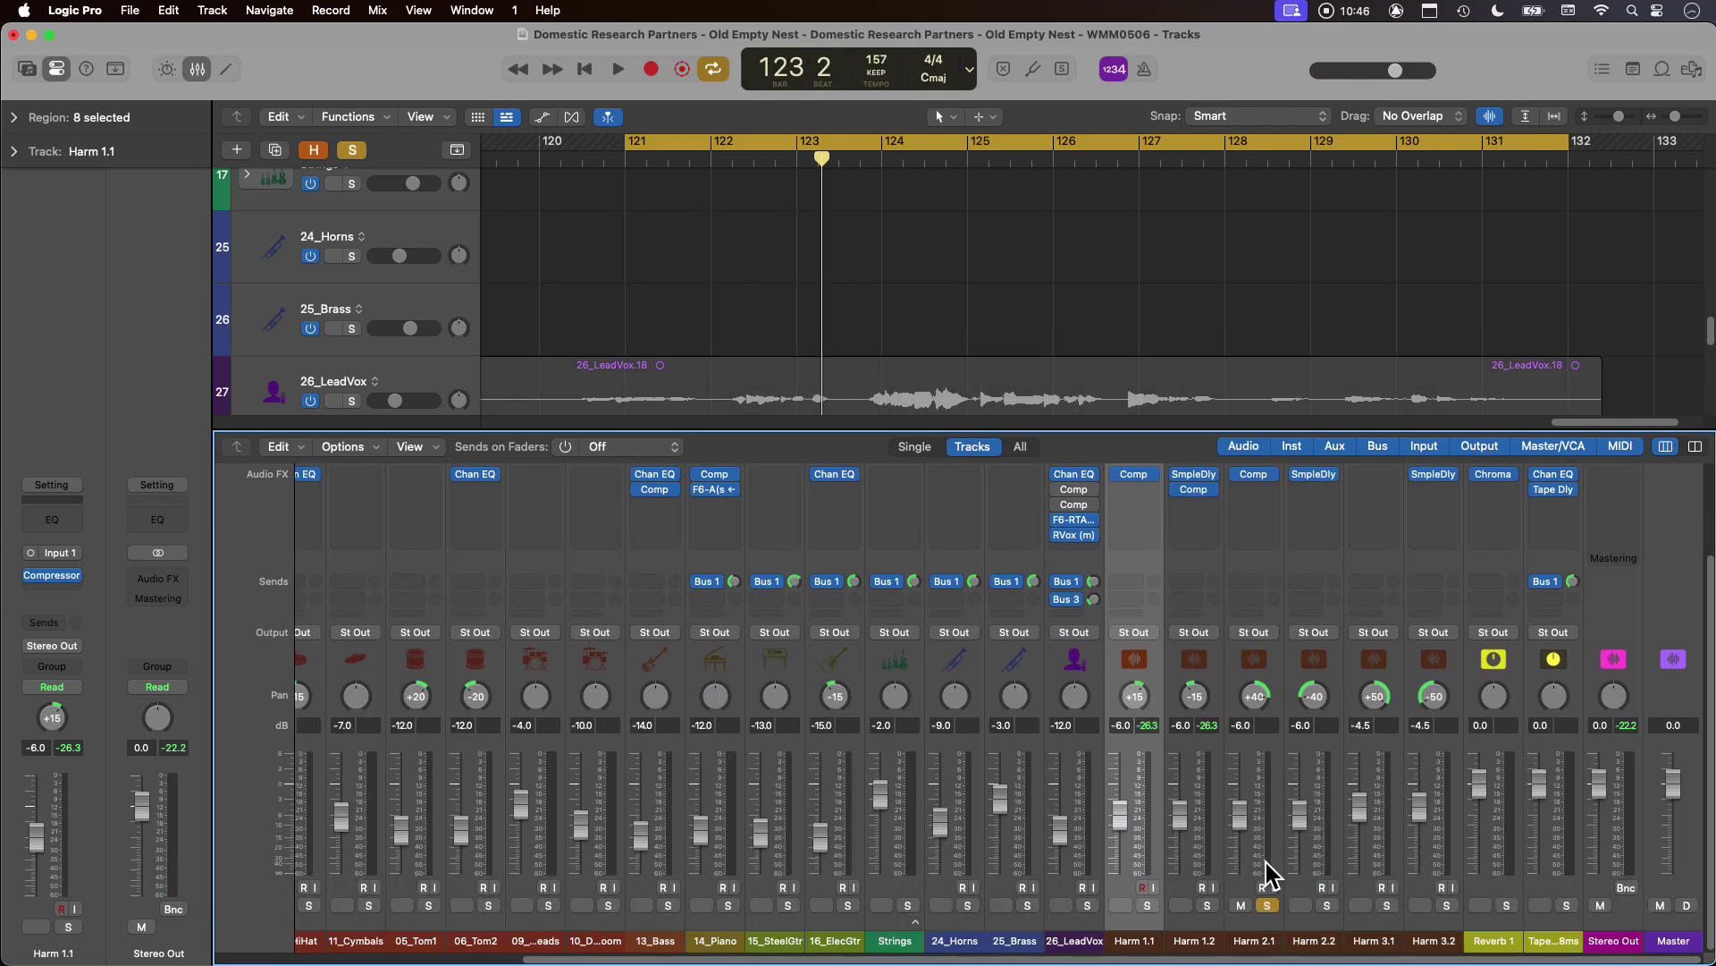
Examine the gain reduction of Harm 2.1's compressor while the track plays in the cycle.
left_click(1258, 940)
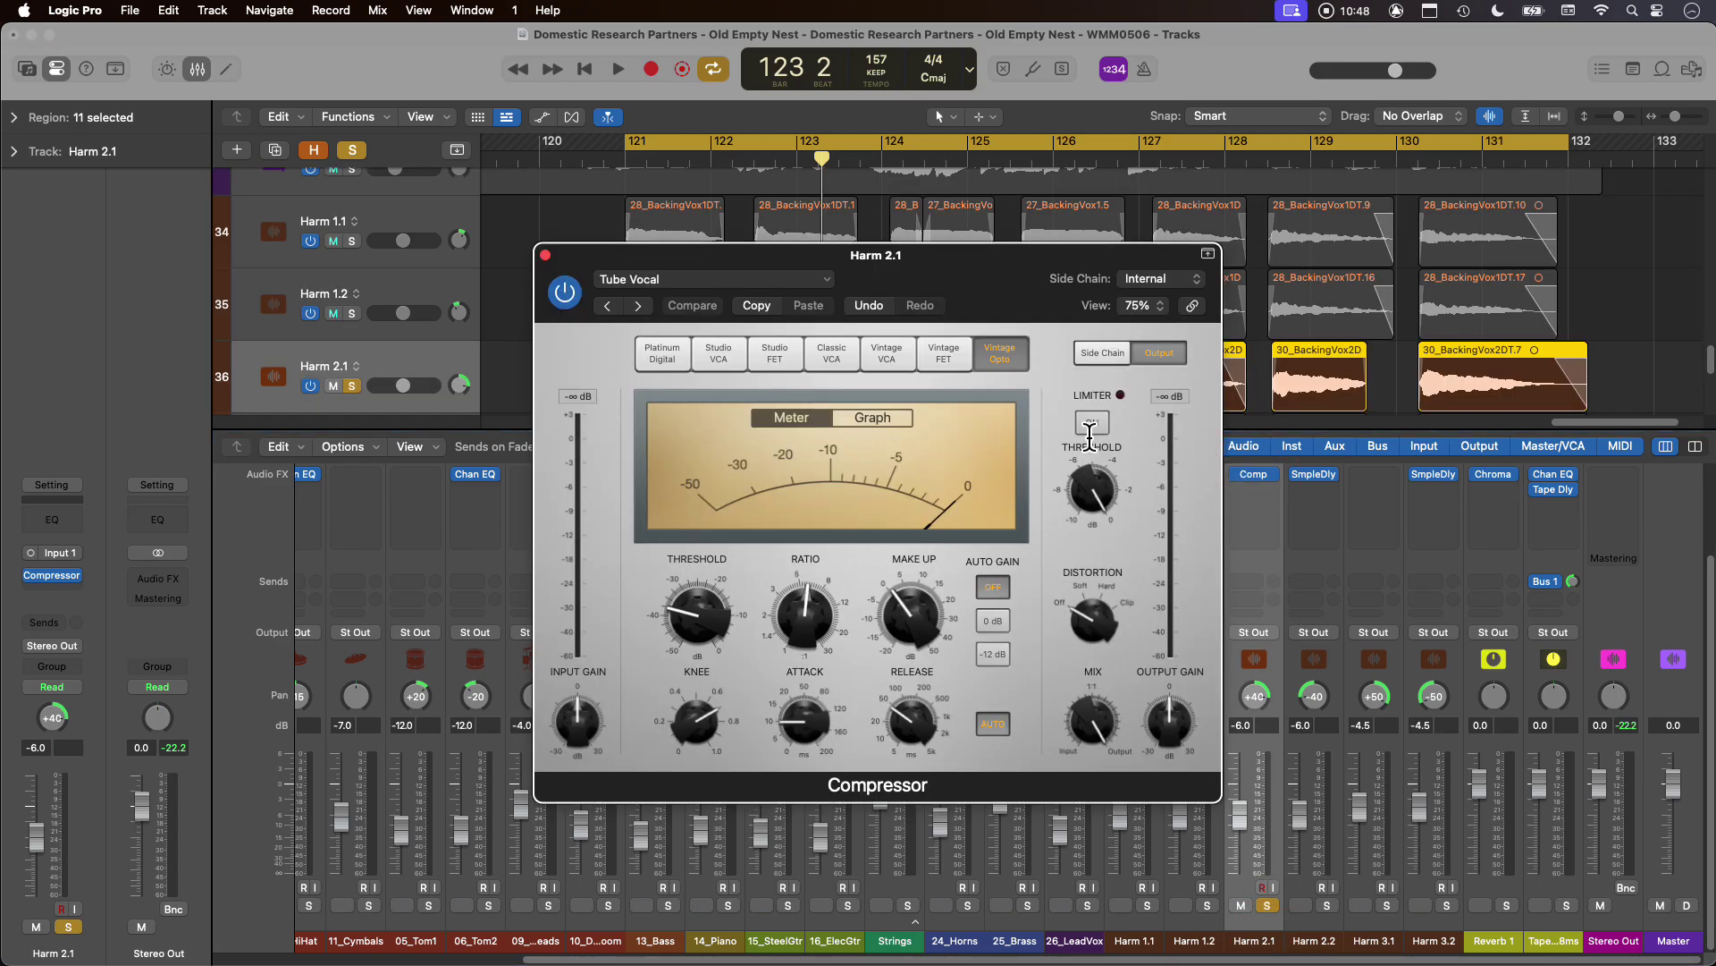
key("space")
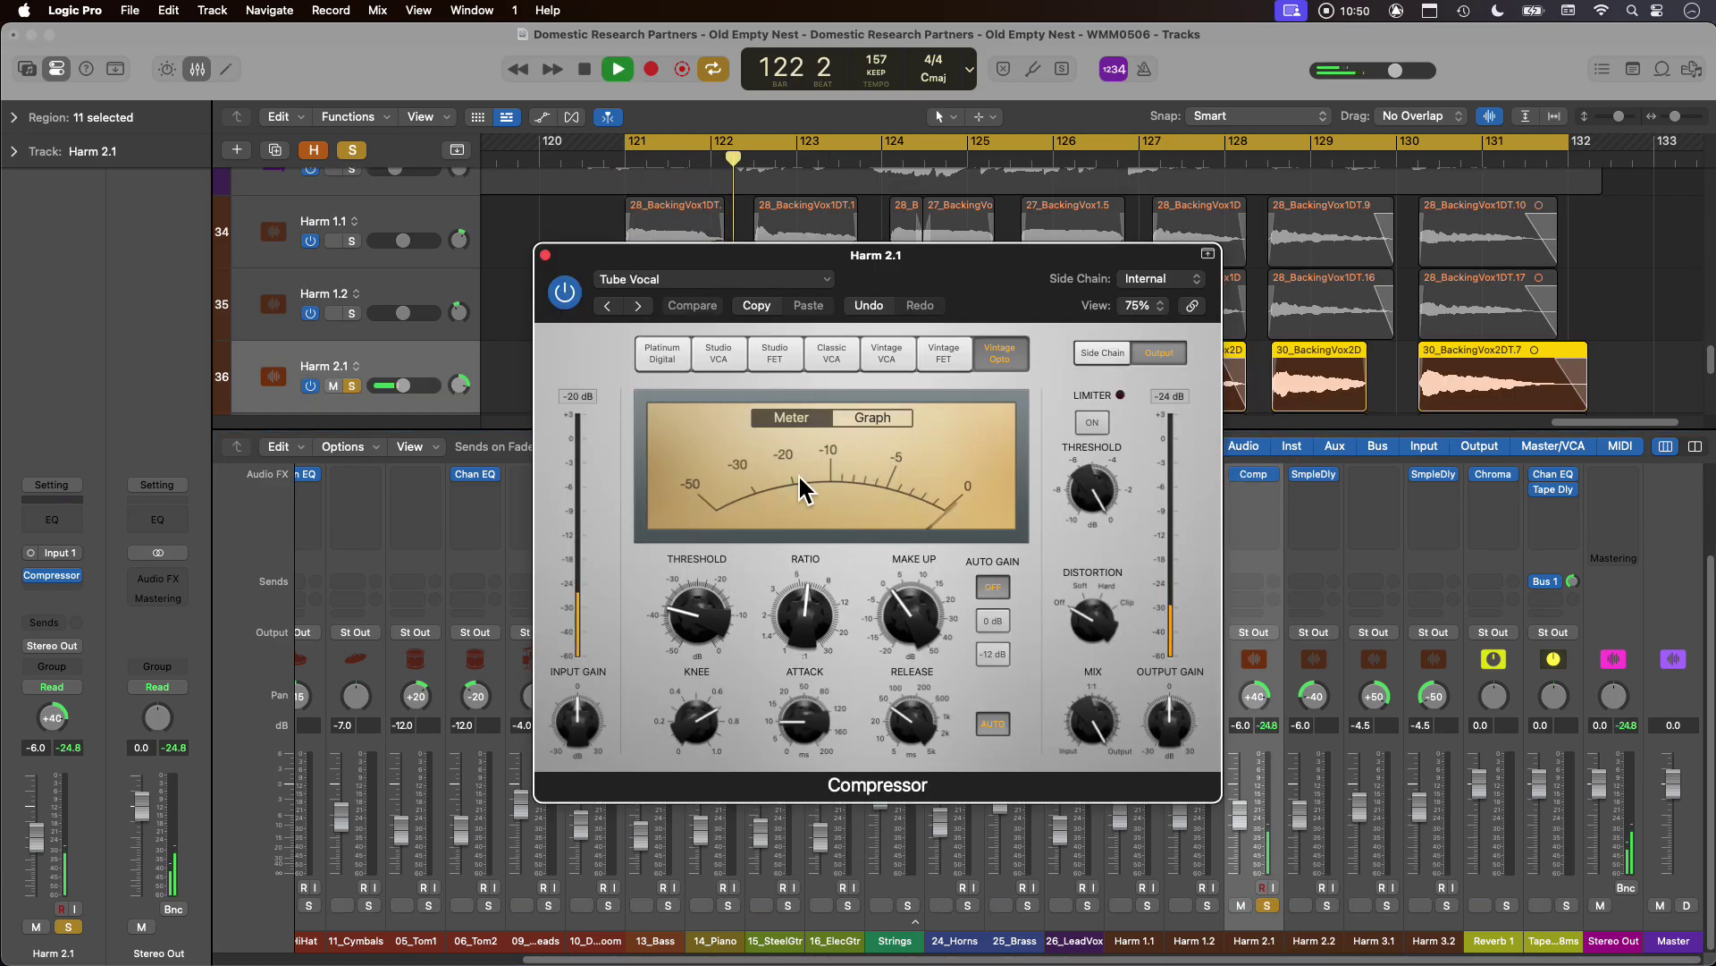
left_click(546, 256)
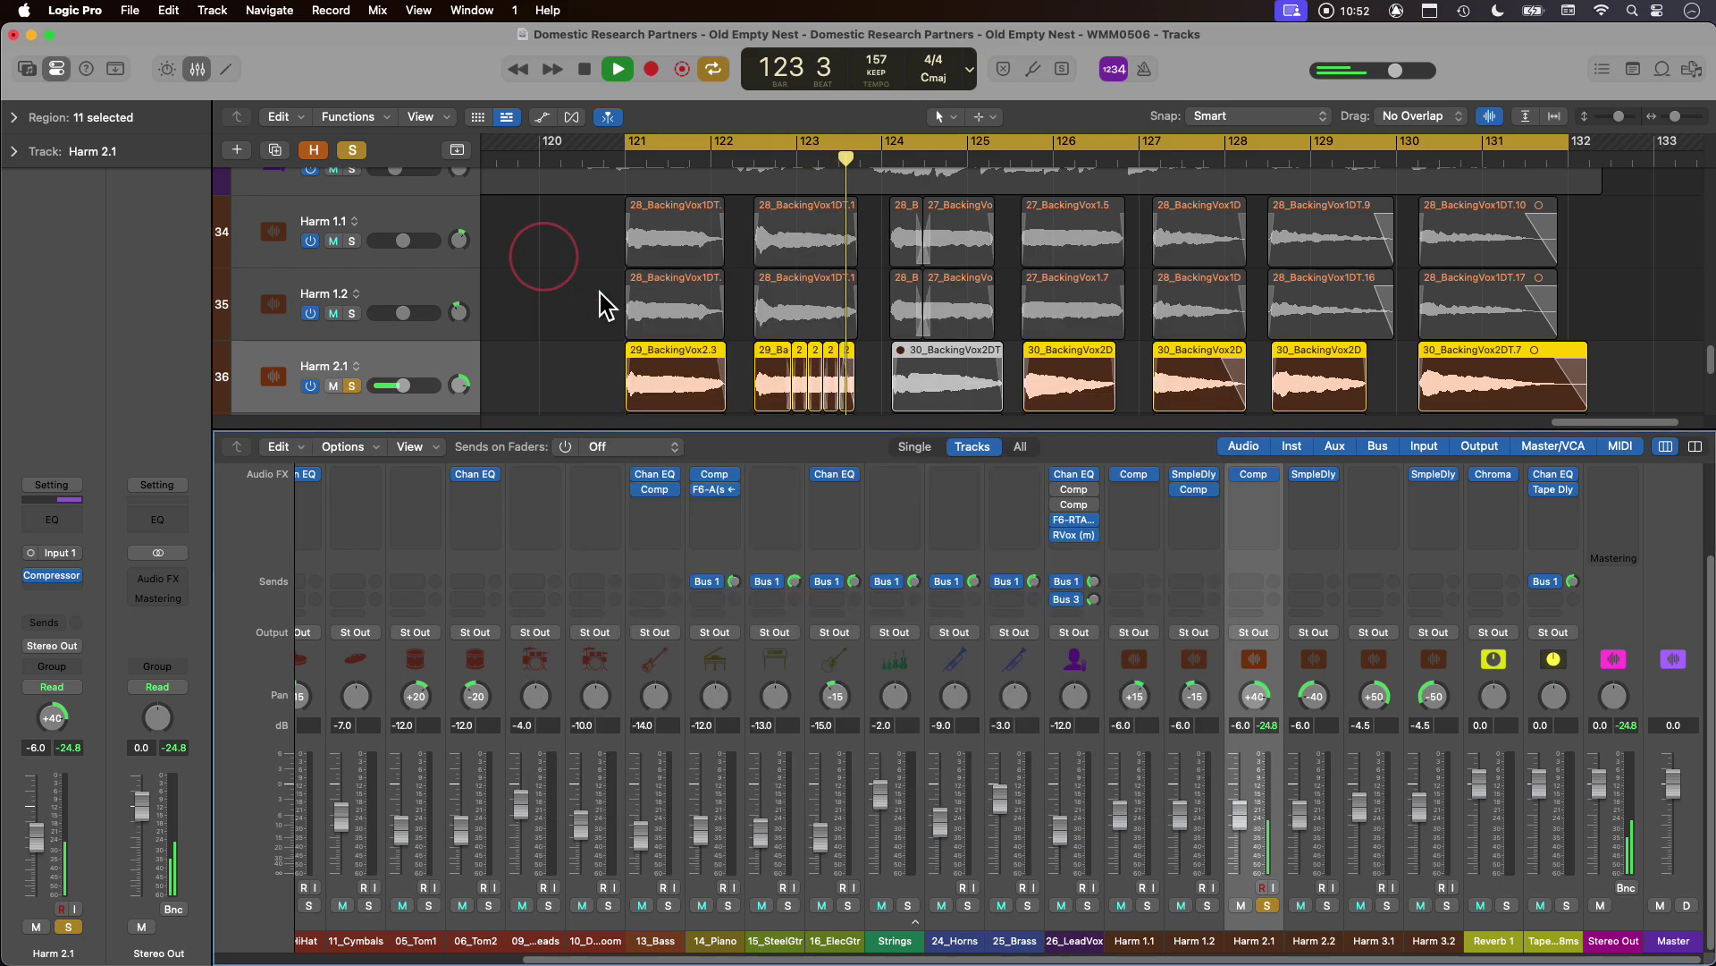
key("x")
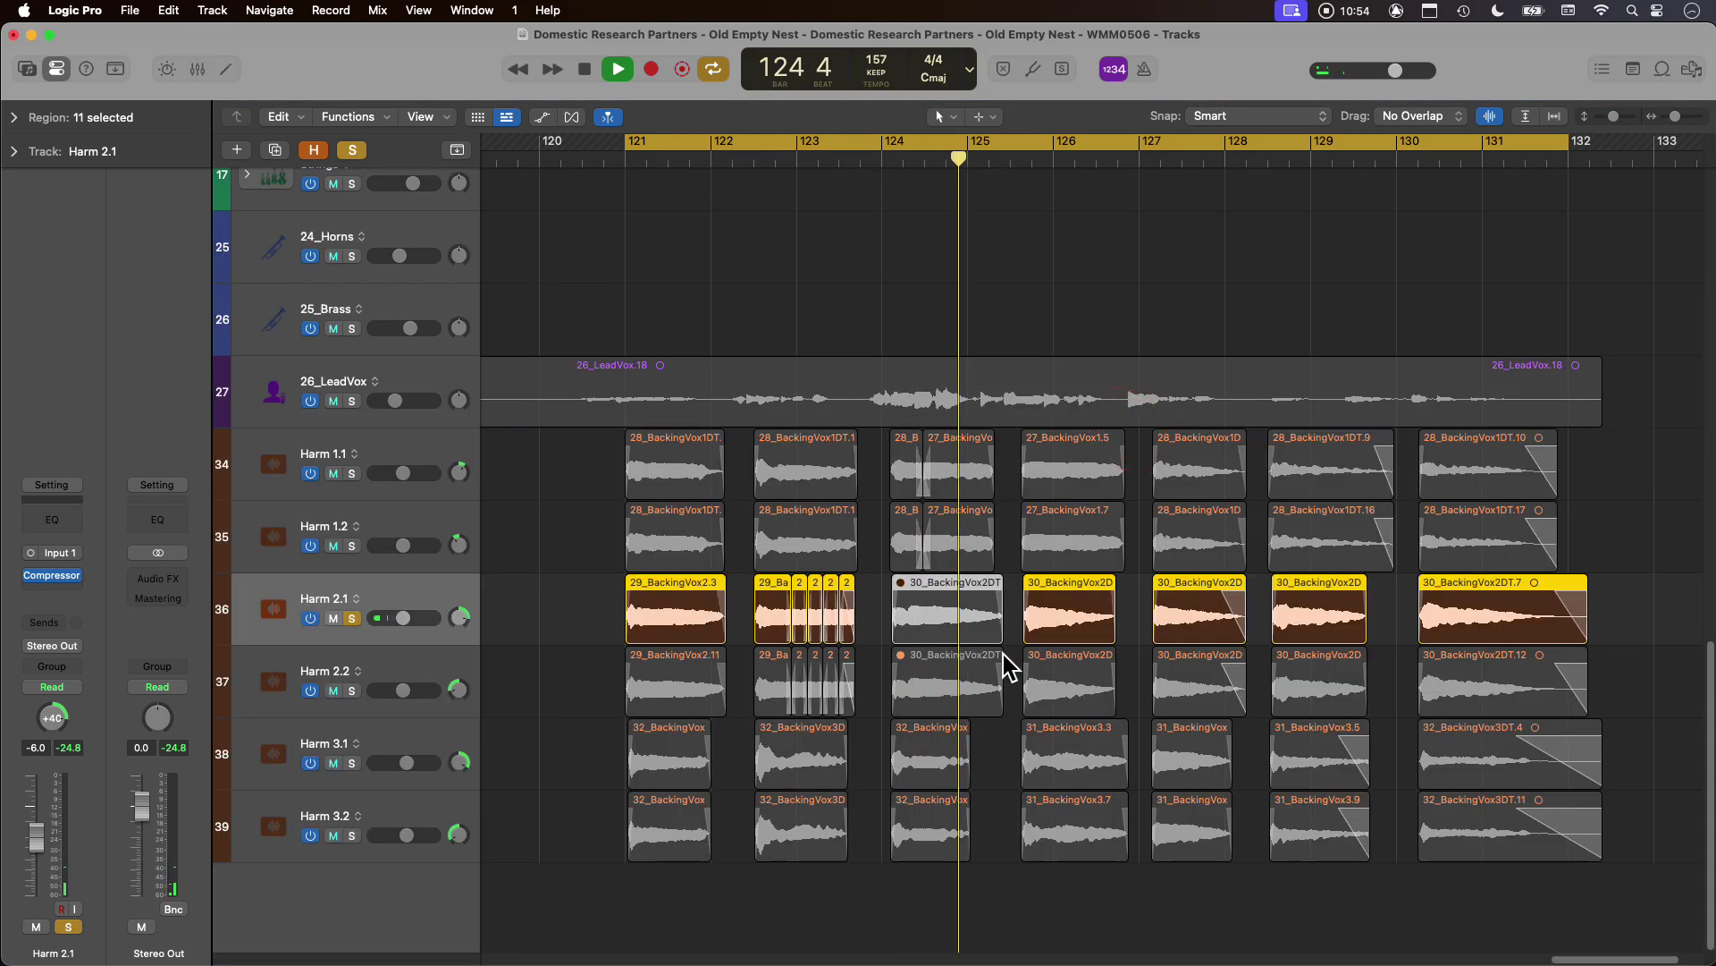
left_click(52, 575)
left_click(545, 257)
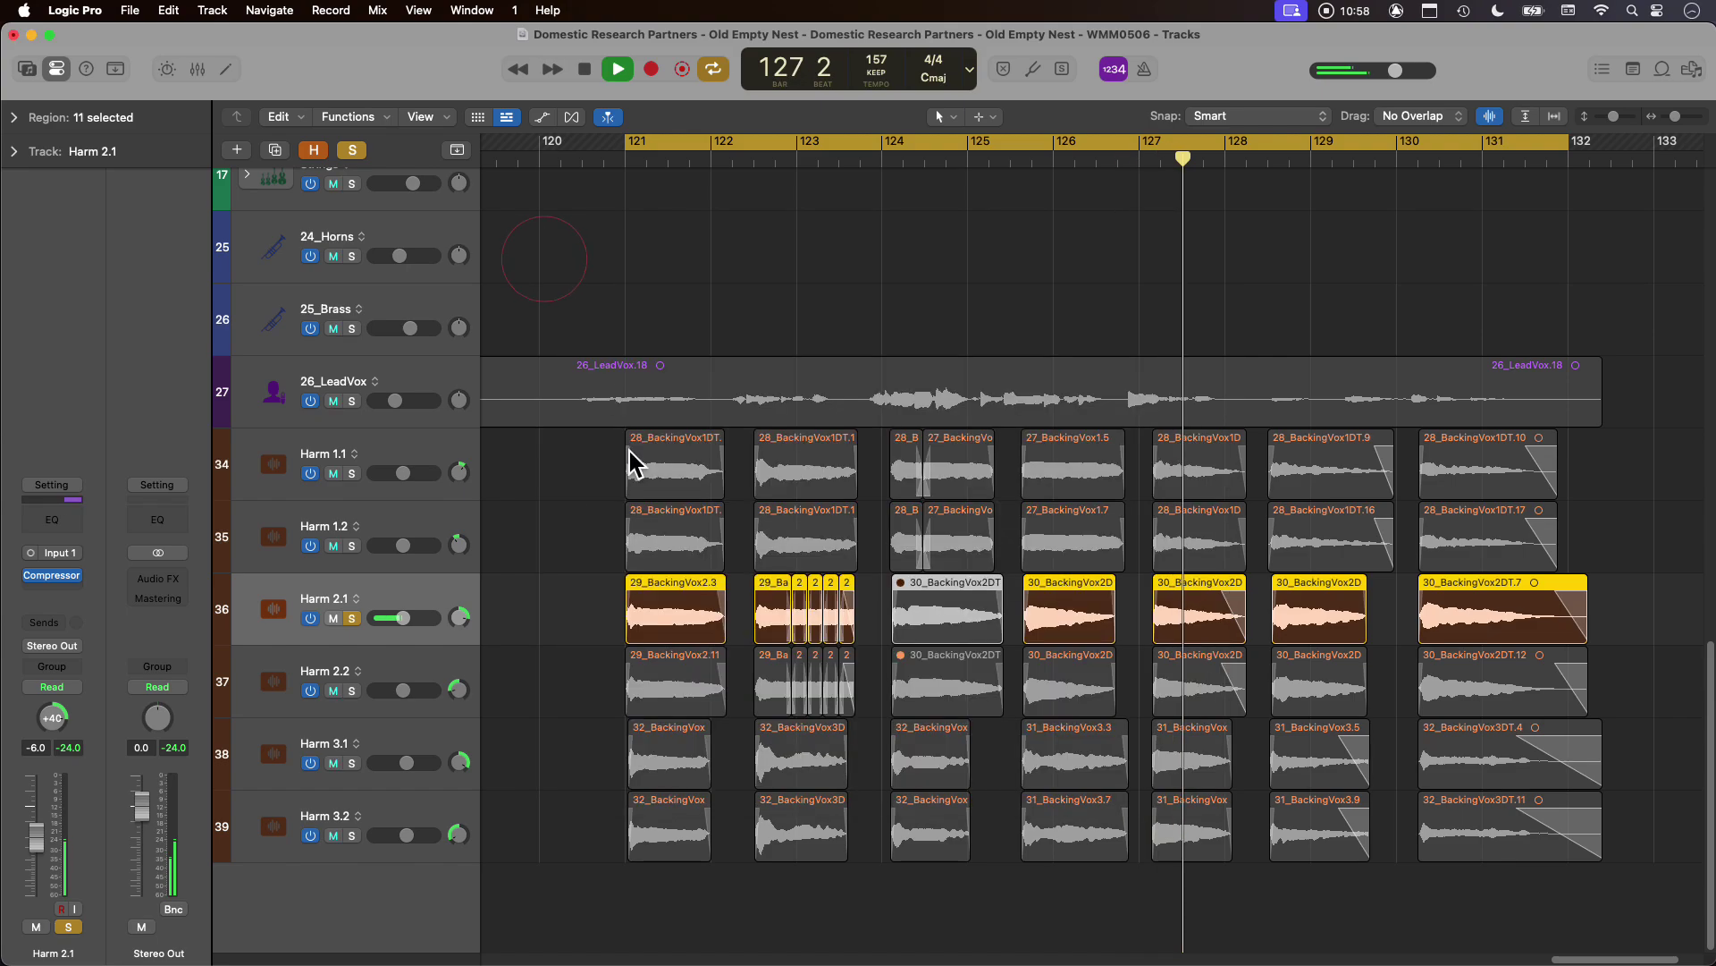
Copy the compressor from Harm 2.1 to Harm 2.2 after its Sample Delay and switch the solo to Harm 3.1 alone.
key("x")
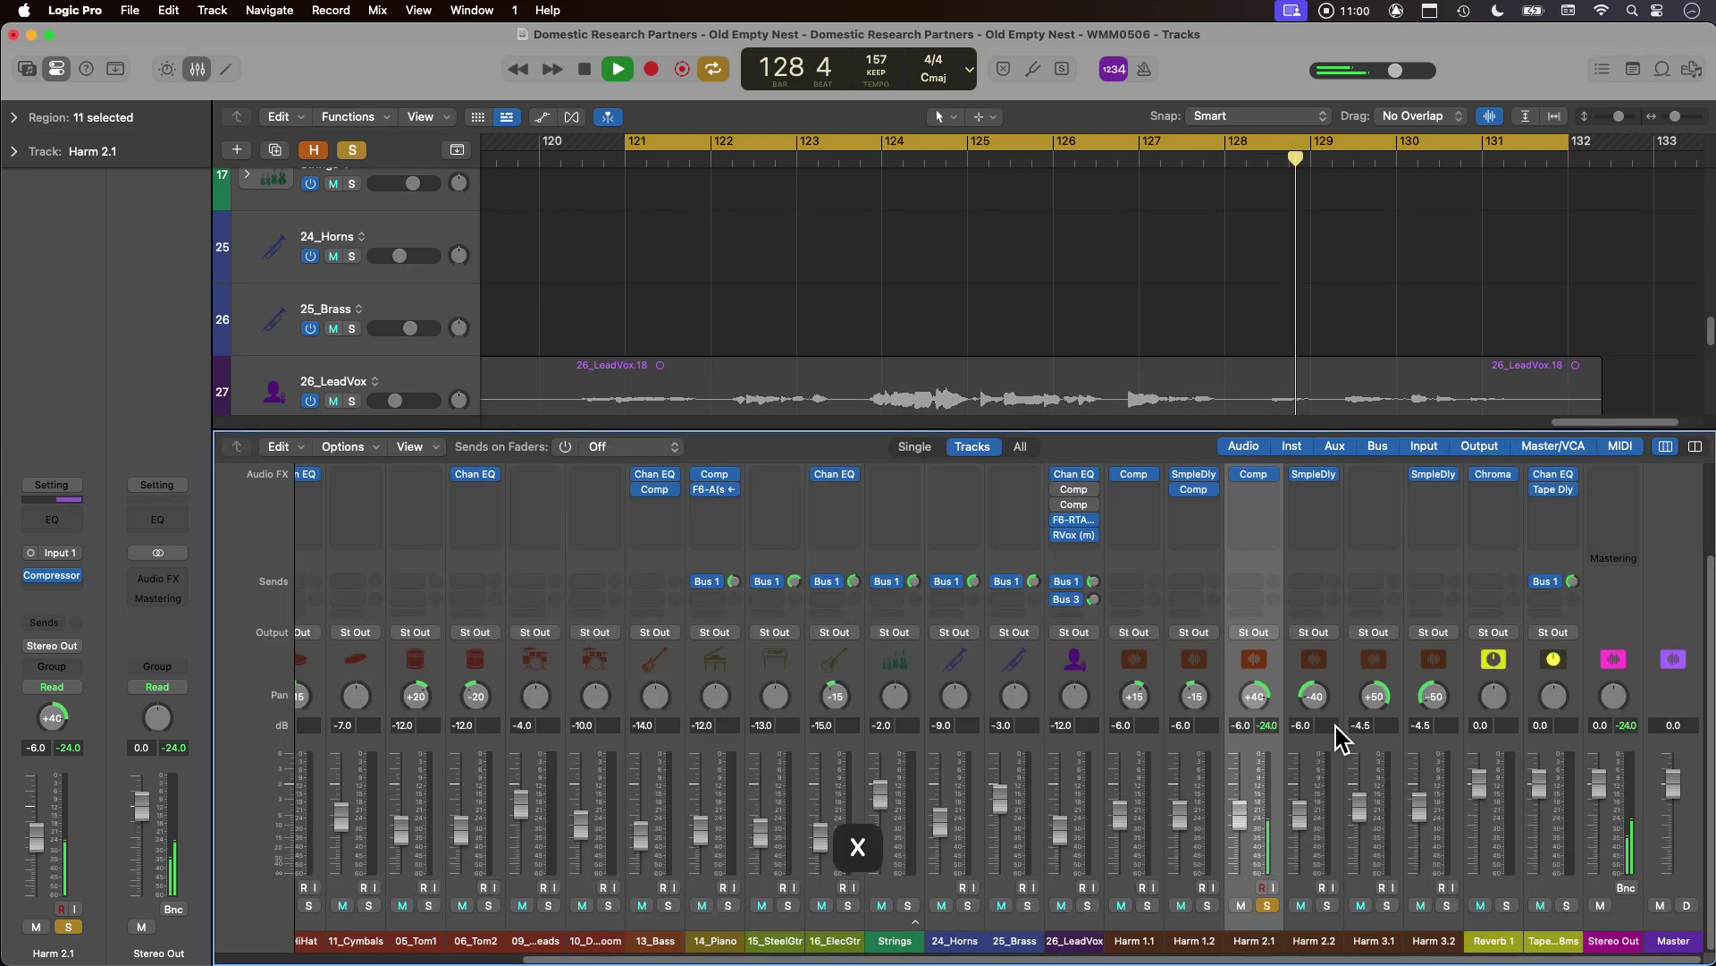
key("alt")
left_click_drag(1256, 535, 1318, 541)
scroll(1358, 716, "down", 2)
left_click(1387, 905, "alt")
scroll(1371, 683, "up", 2)
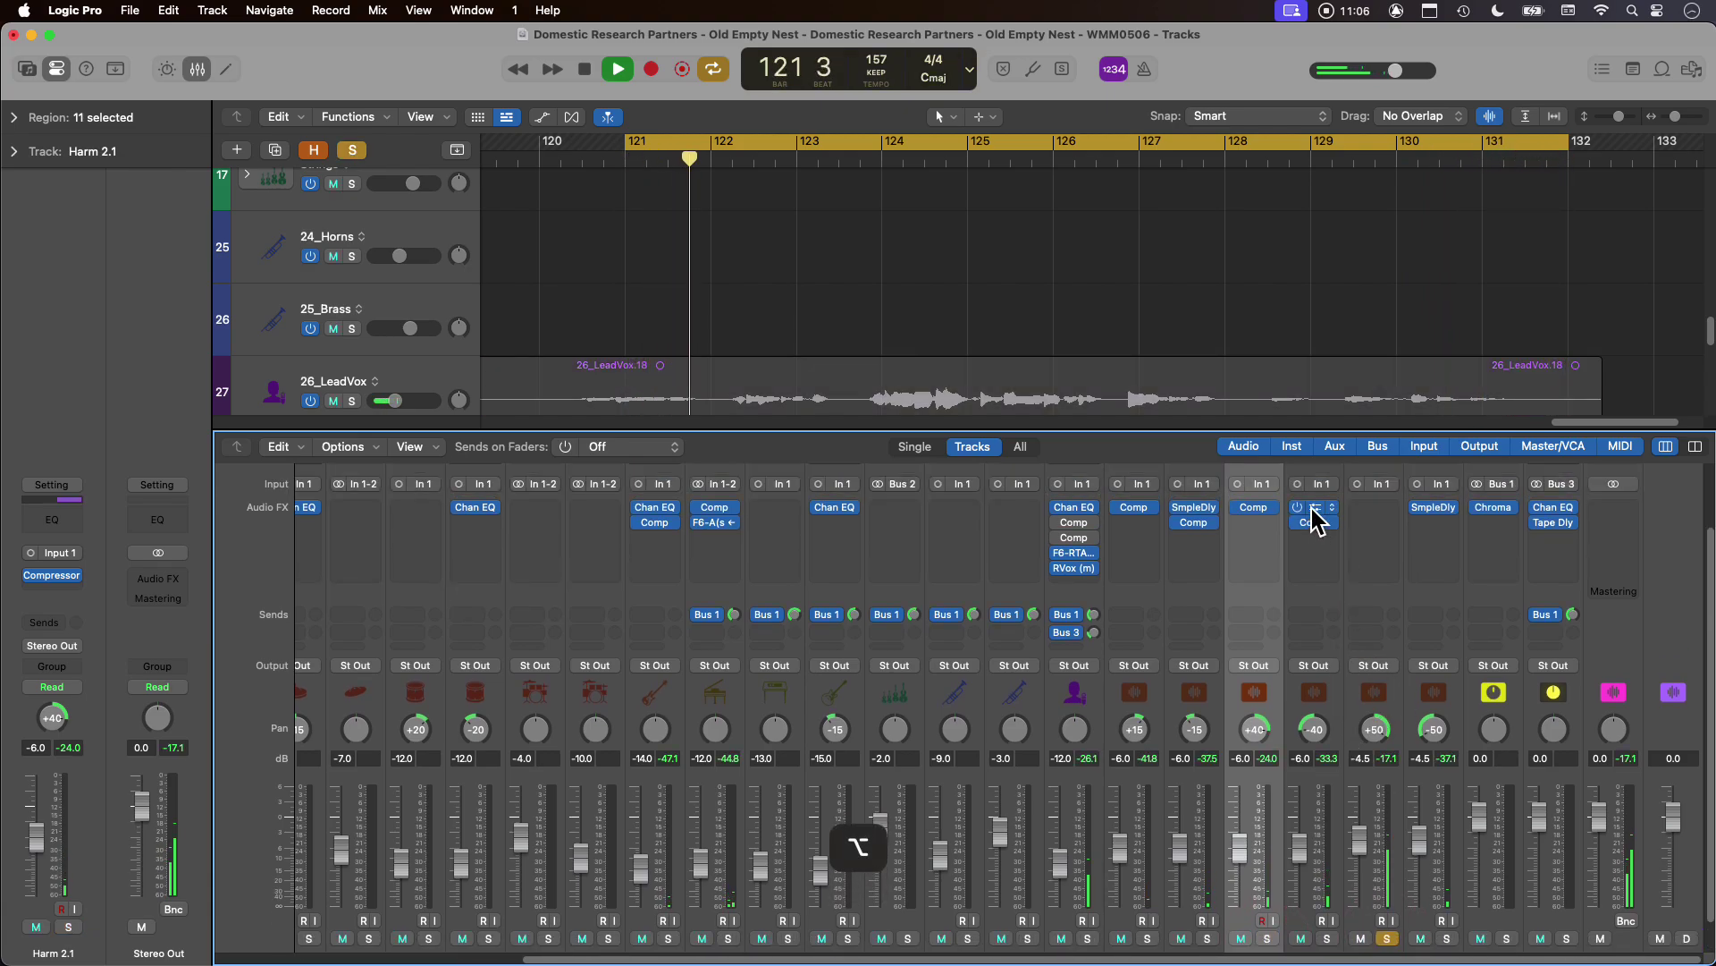
Copy the compressor to Harm 3.1 and to Harm 3.2 after its Sample Delay, and stop playback.
left_click_drag(1314, 527, 1422, 523)
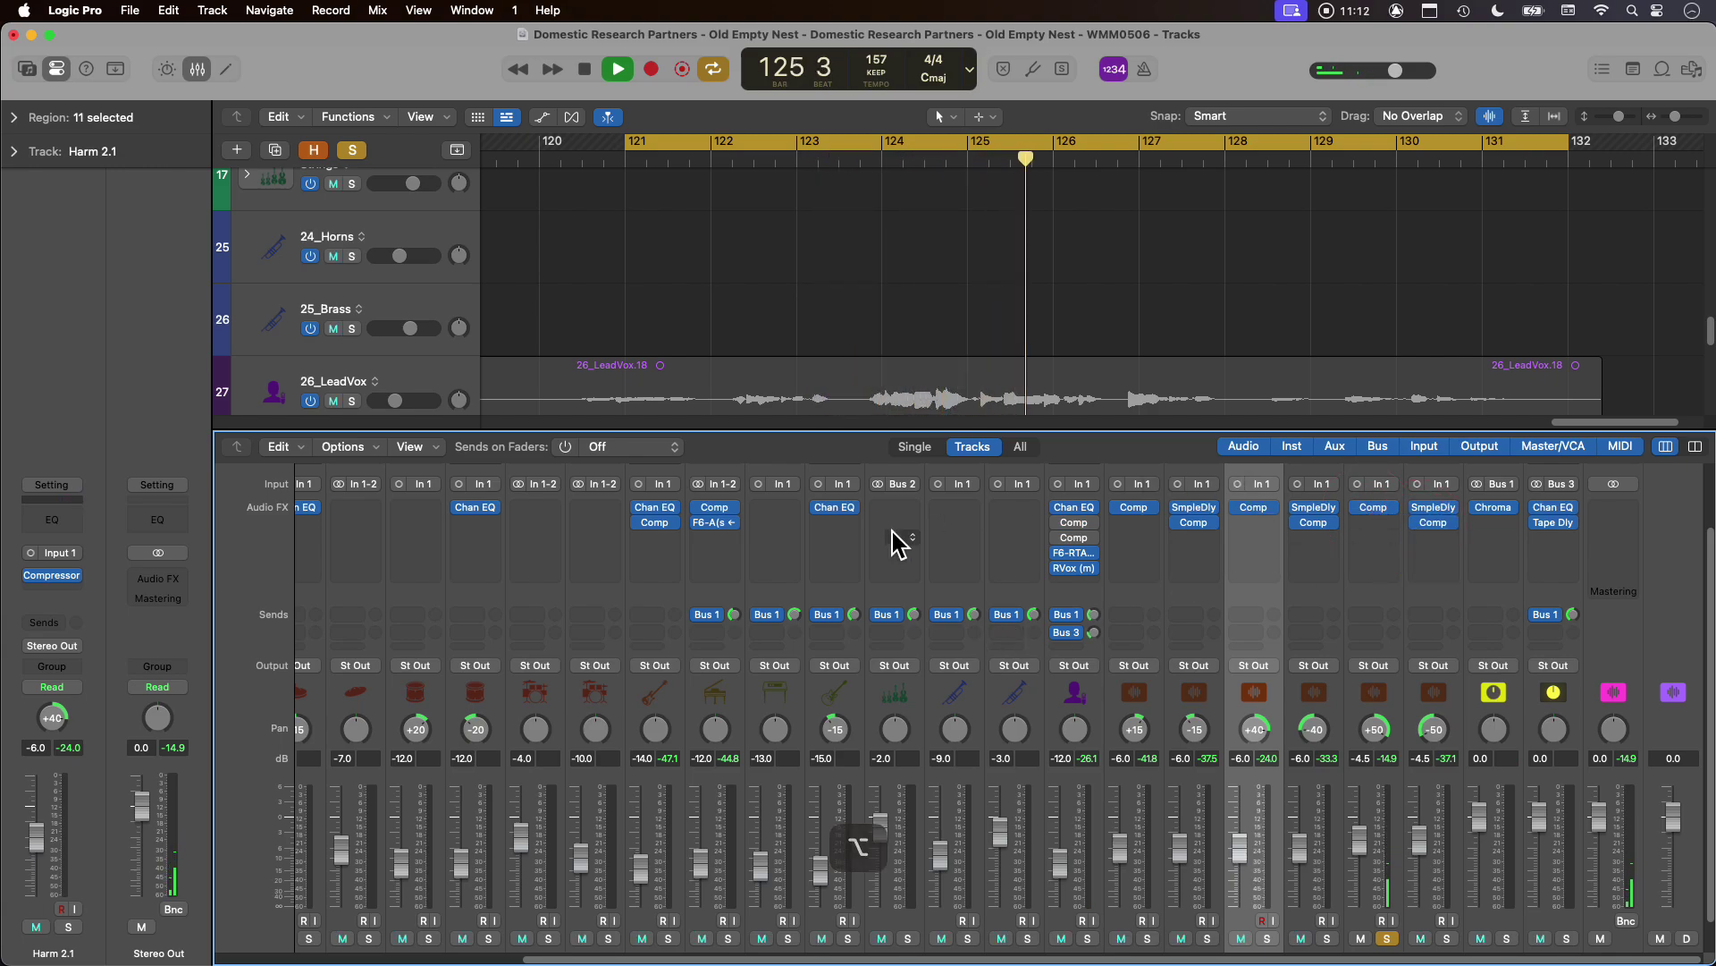
key("space")
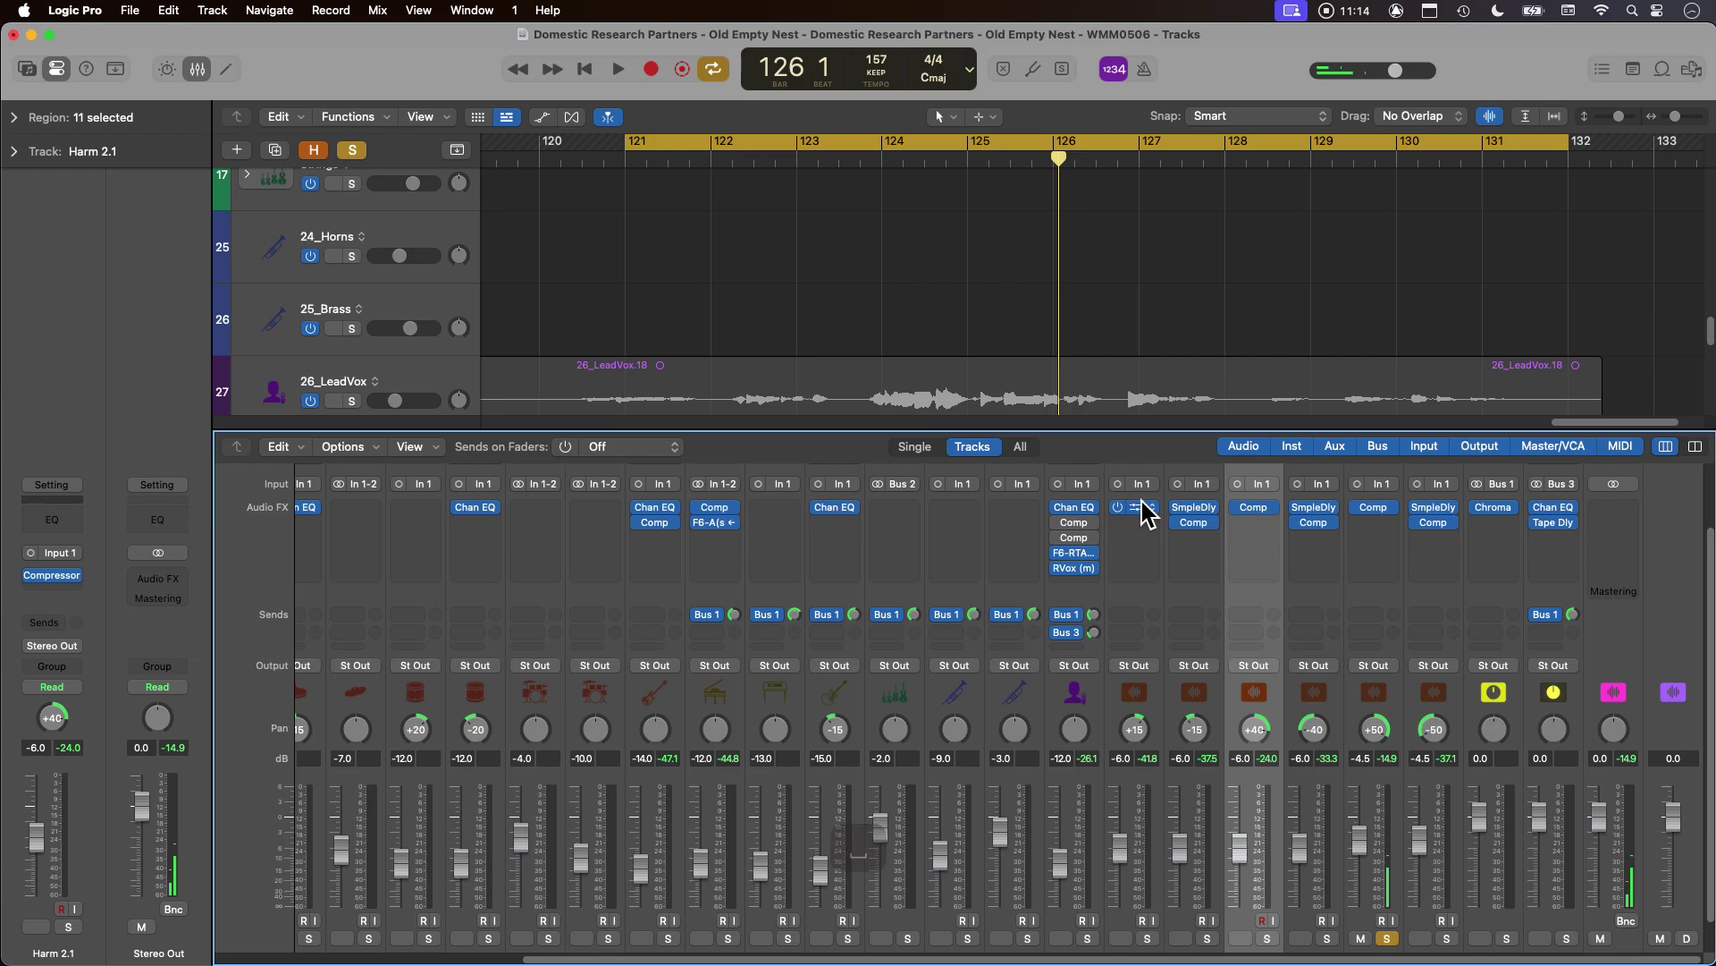
Insert a Channel EQ ahead of the compressor on Harm 1.1 and move its window clear of the tracks.
left_click(1144, 510)
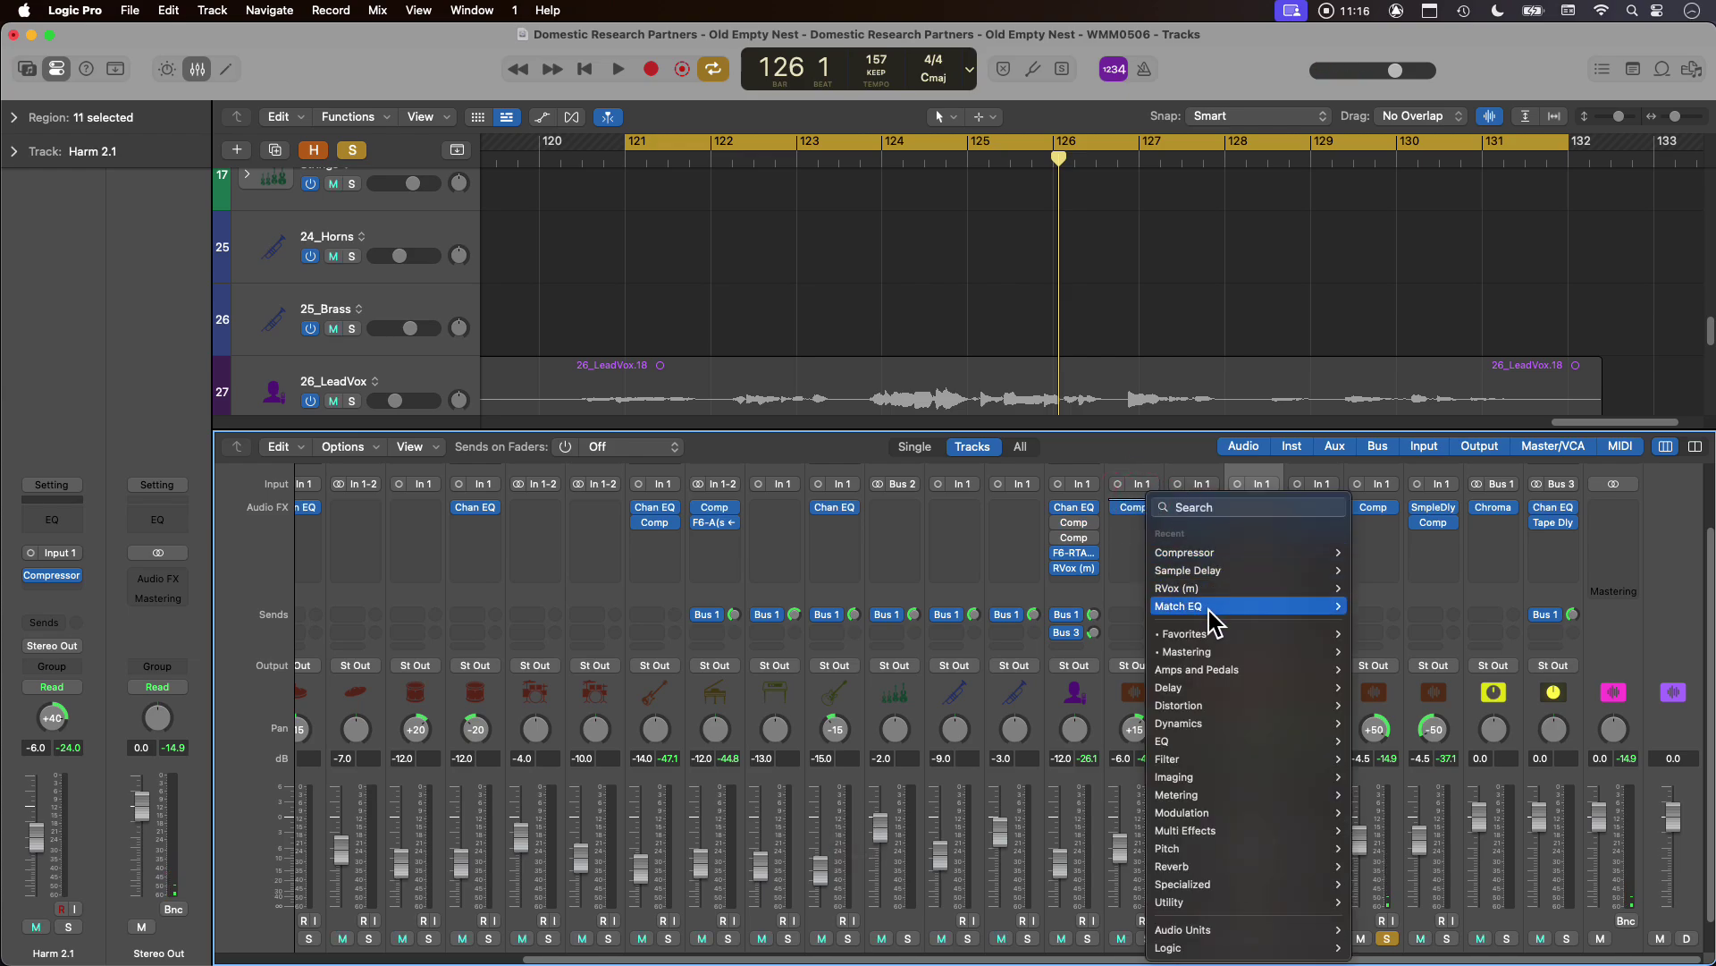
mouse_move(1216, 740)
mouse_move(1413, 740)
left_click(1517, 741)
left_click_drag(795, 266, 870, 500)
Play Harm 1.1 soloed and enable its Channel EQ low cut at about 165 Hz with a 24 dB/Oct slope.
scroll(965, 319, "down", 5)
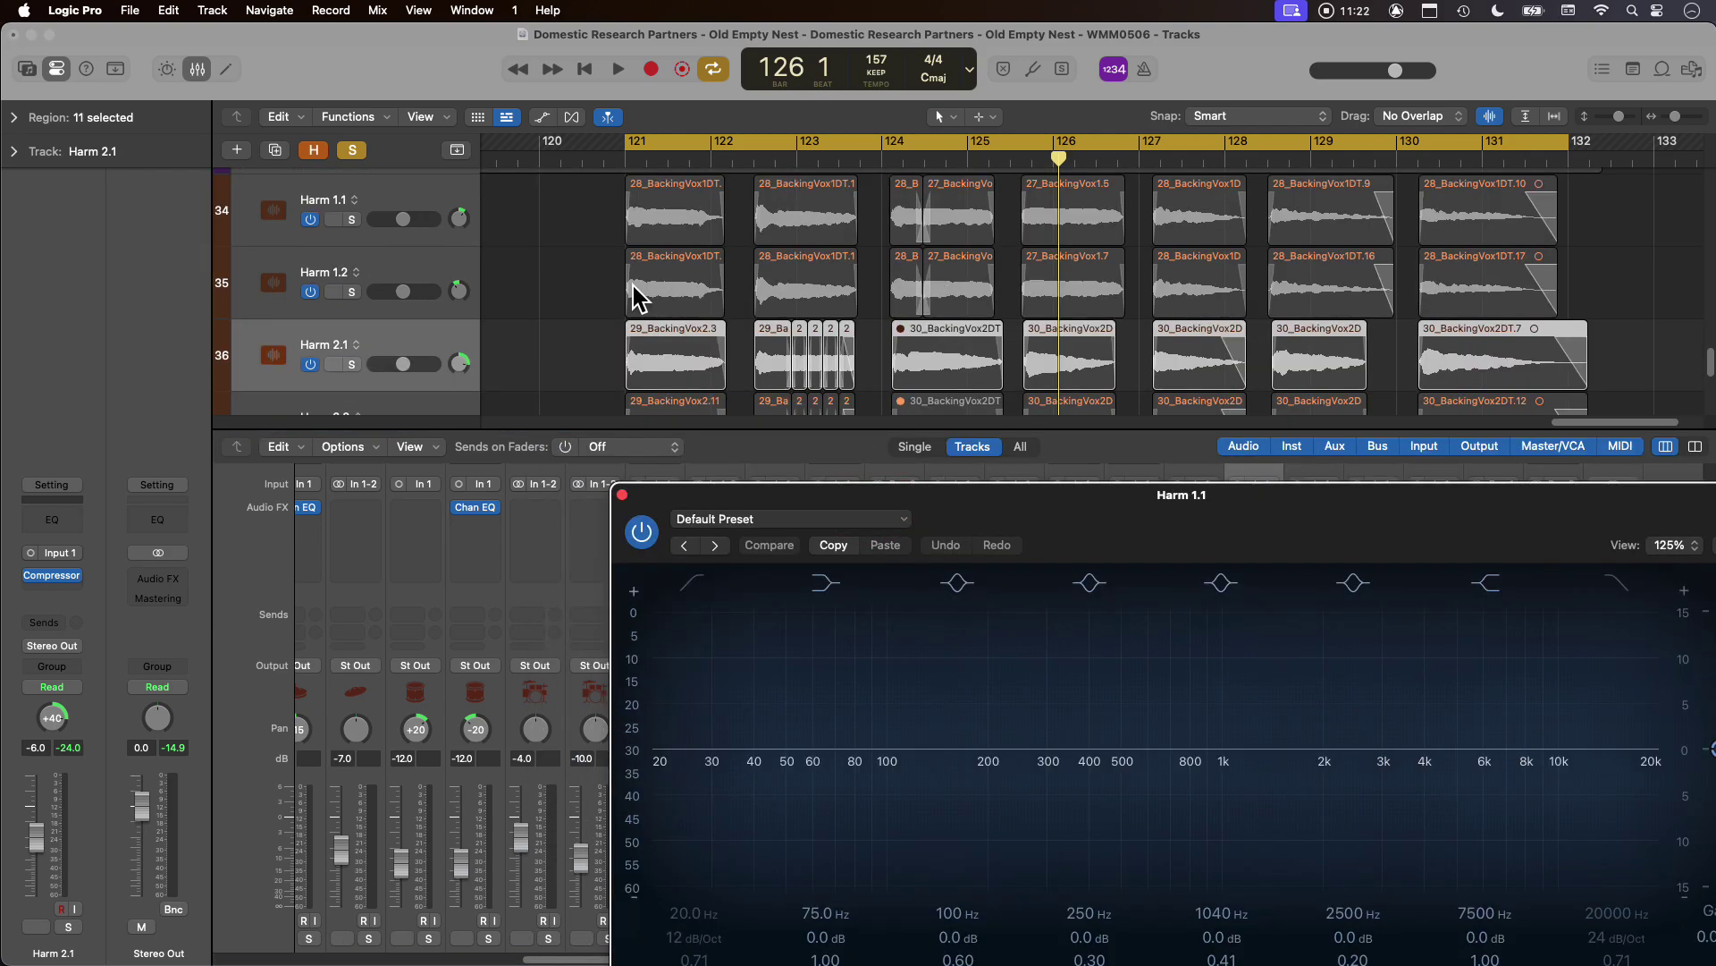
left_click(351, 219)
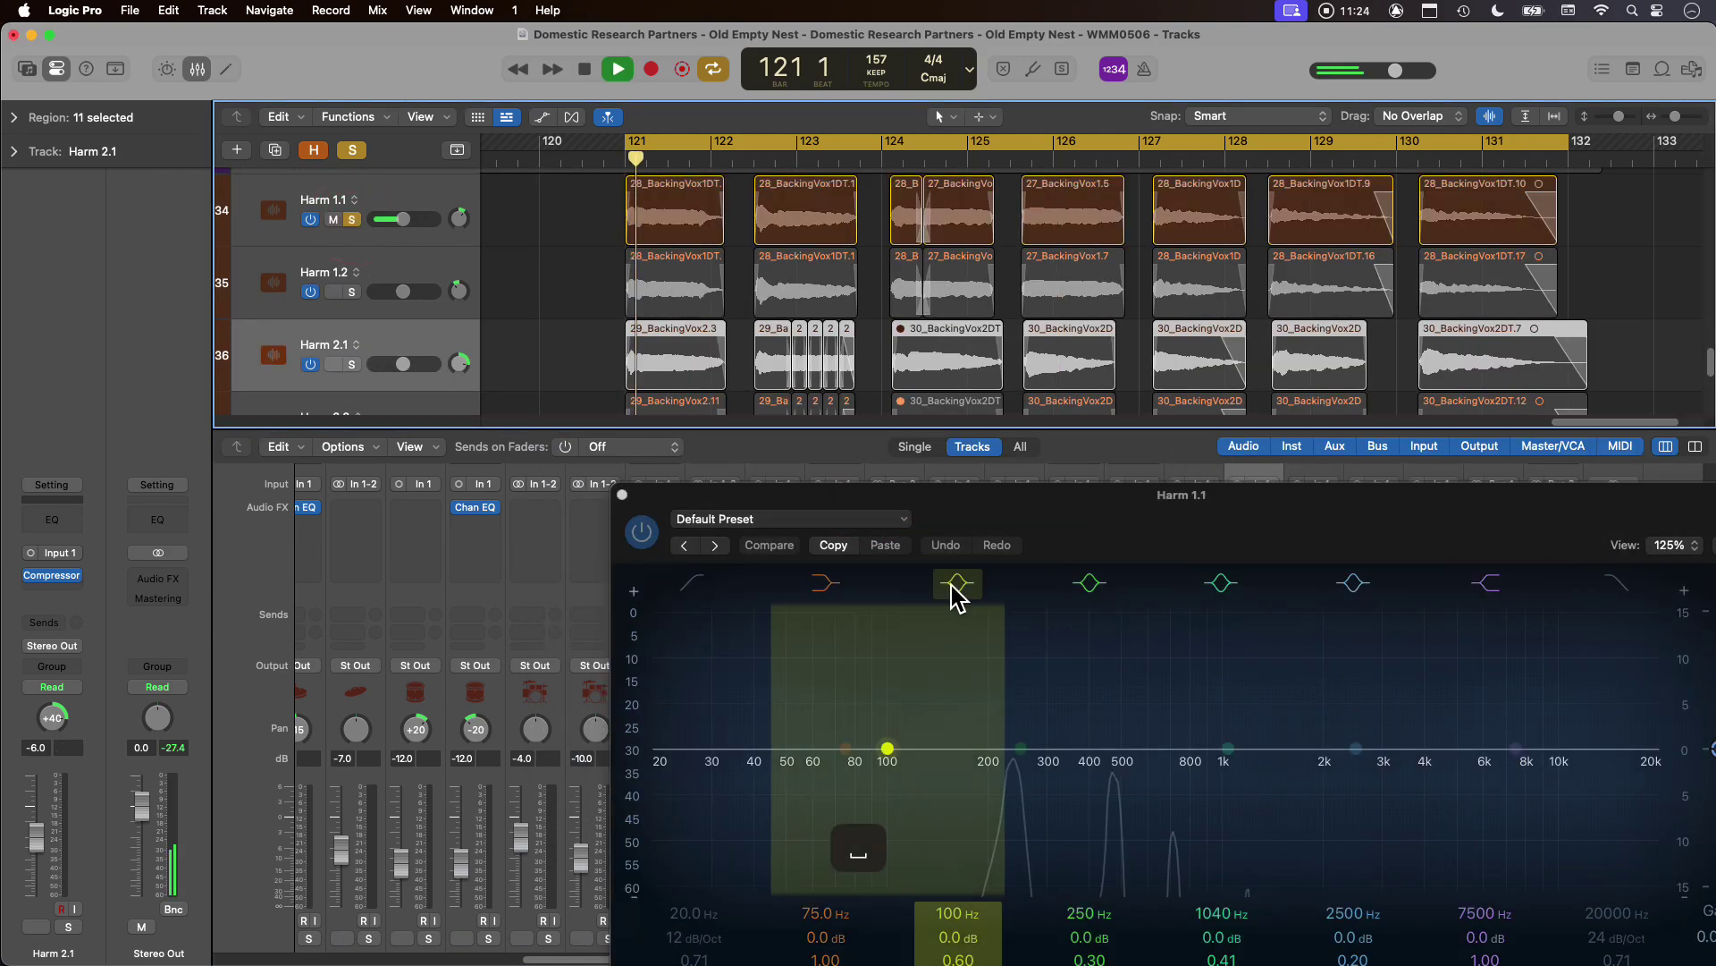
left_click(696, 584)
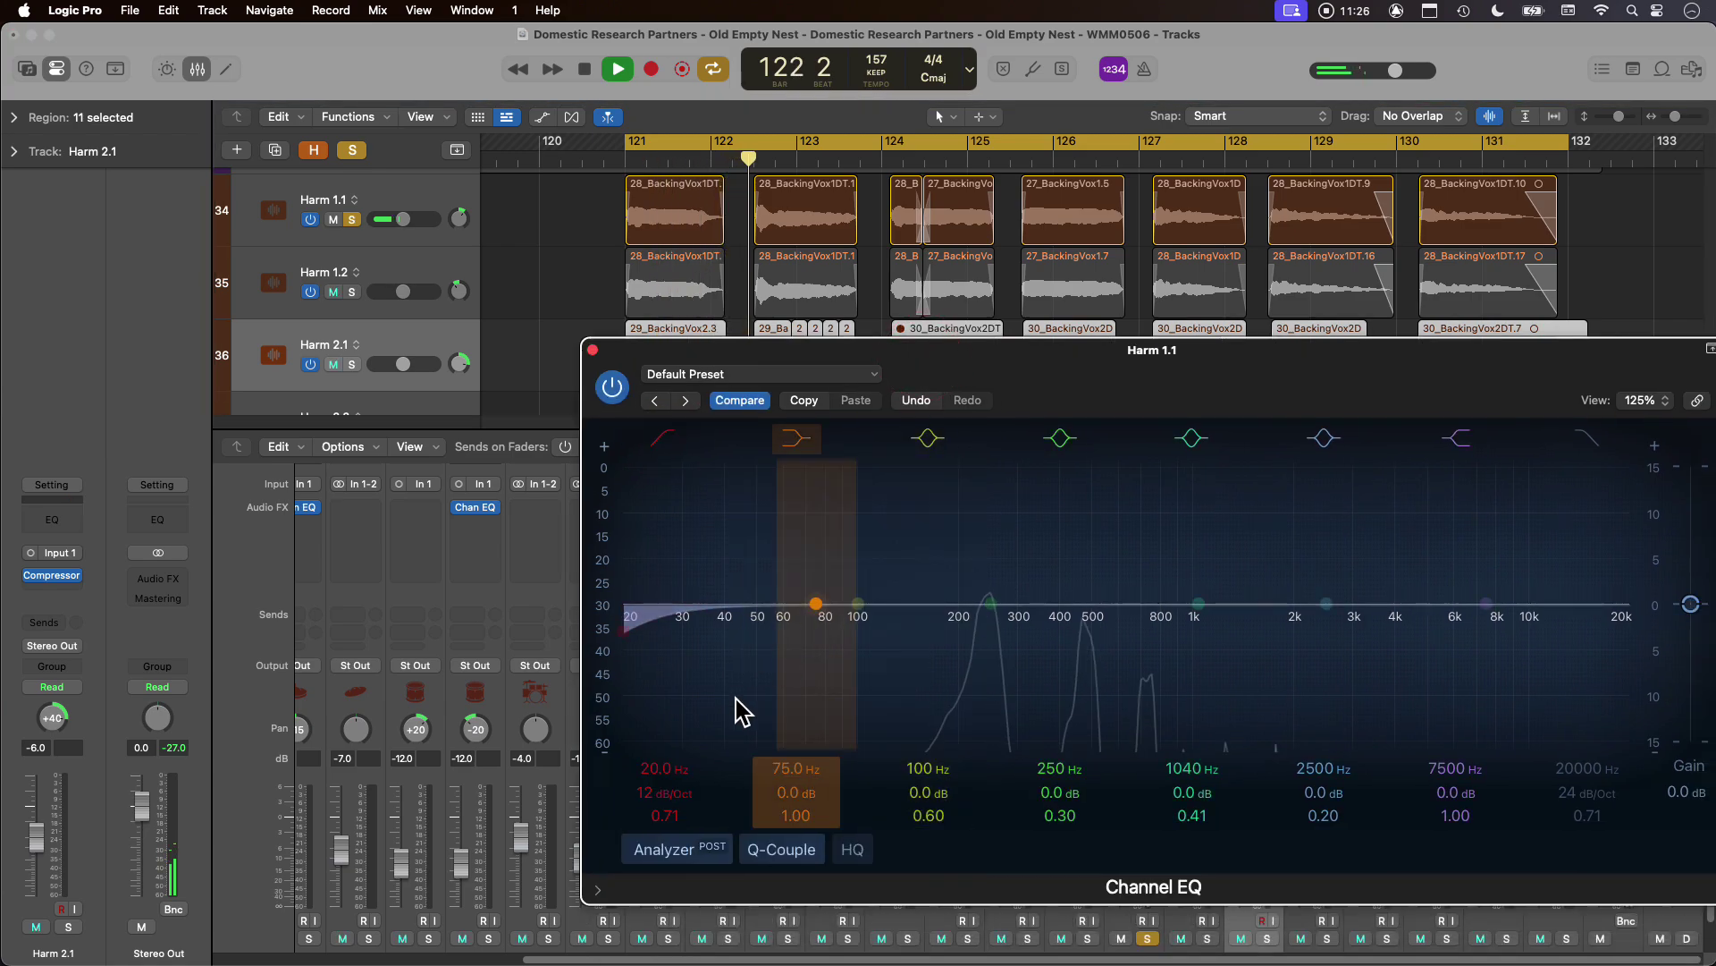
left_click_drag(661, 821, 666, 785)
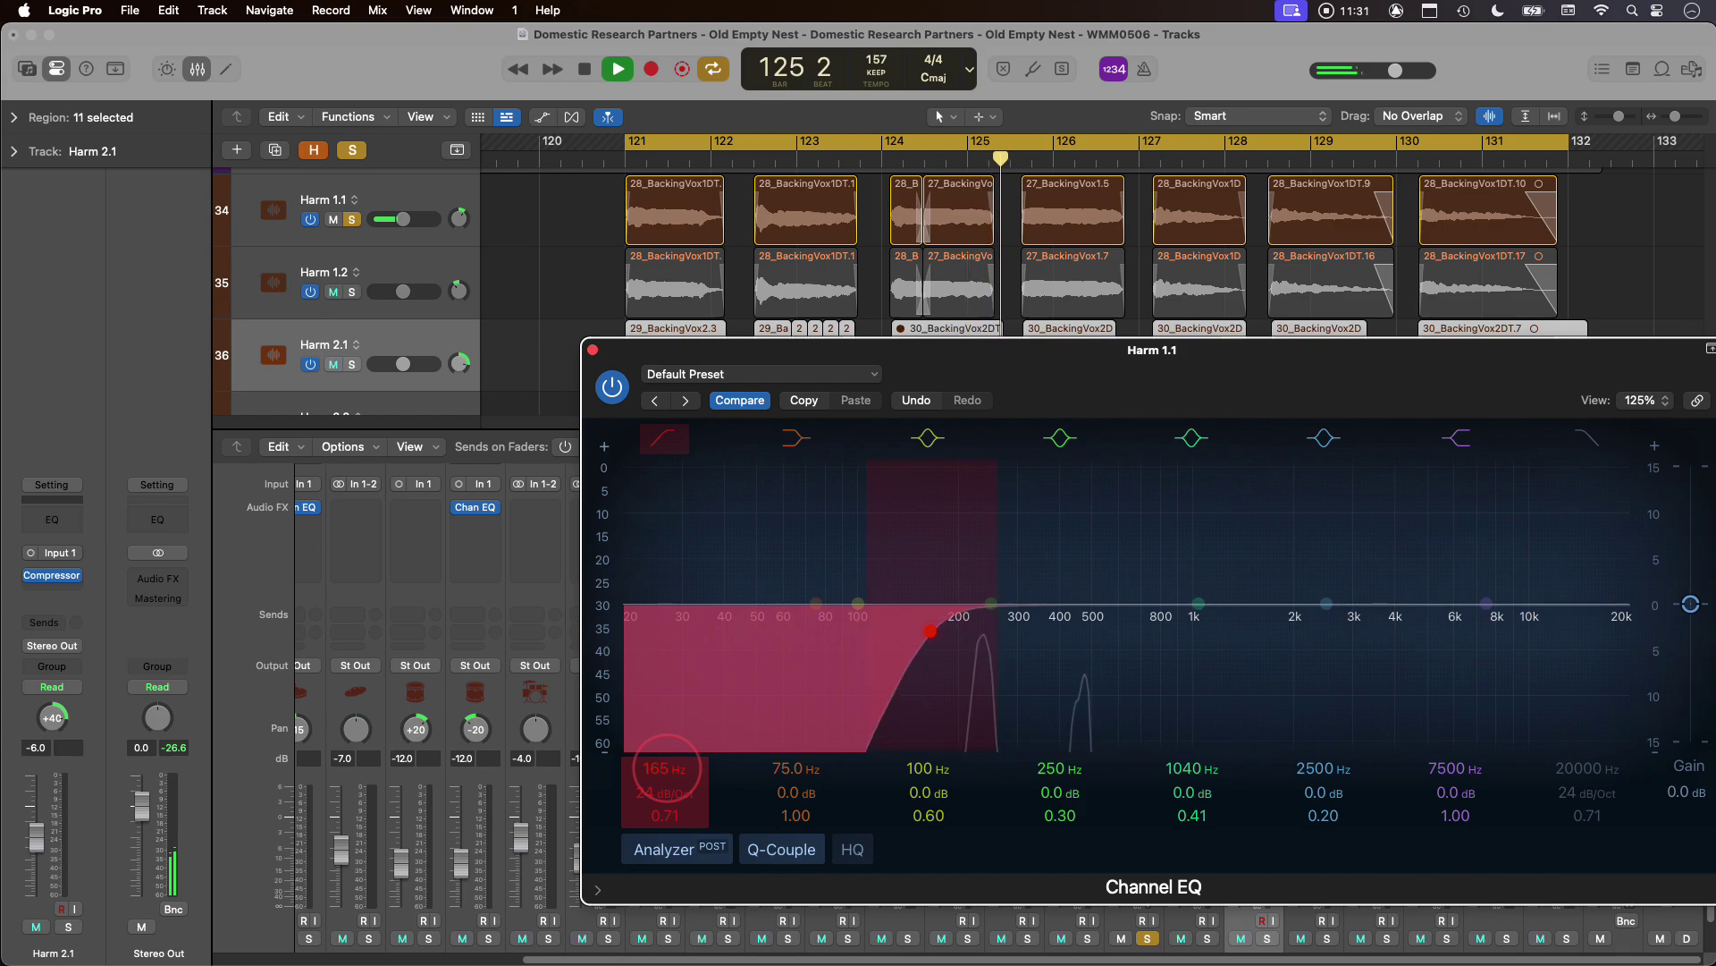
left_click(591, 350)
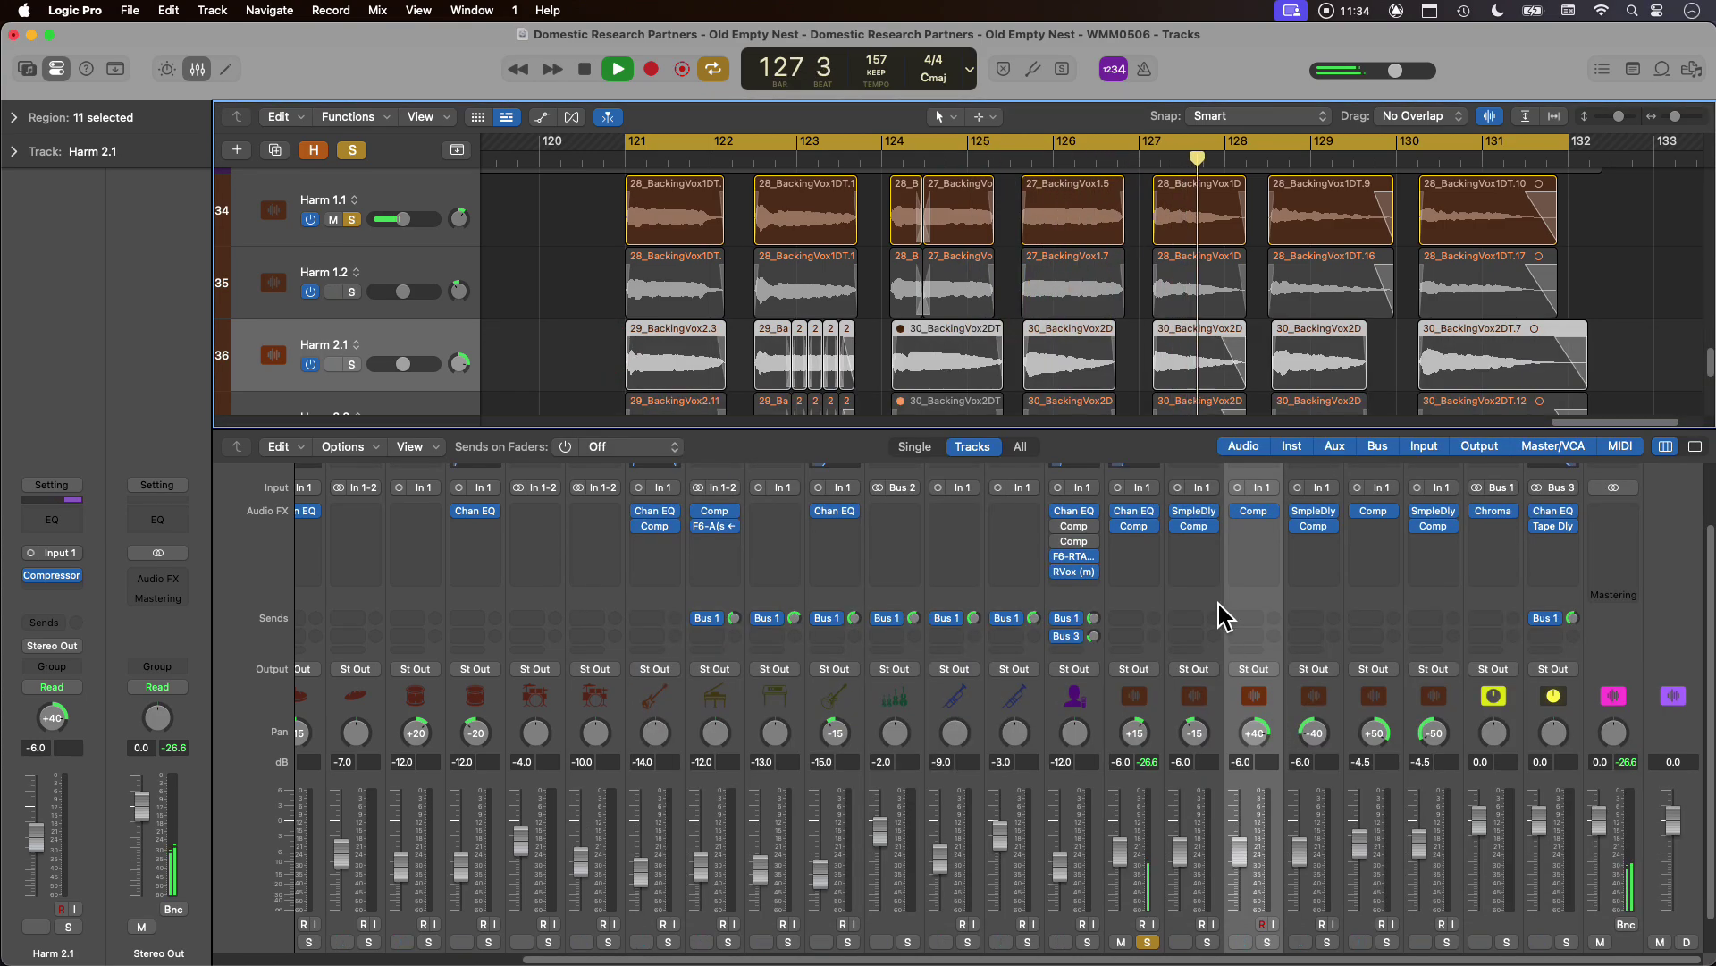
key("space")
Copy Harm 1.1's Channel EQ to the other five harmony tracks, placing it directly before each compressor.
left_click_drag(1133, 507, 1378, 508)
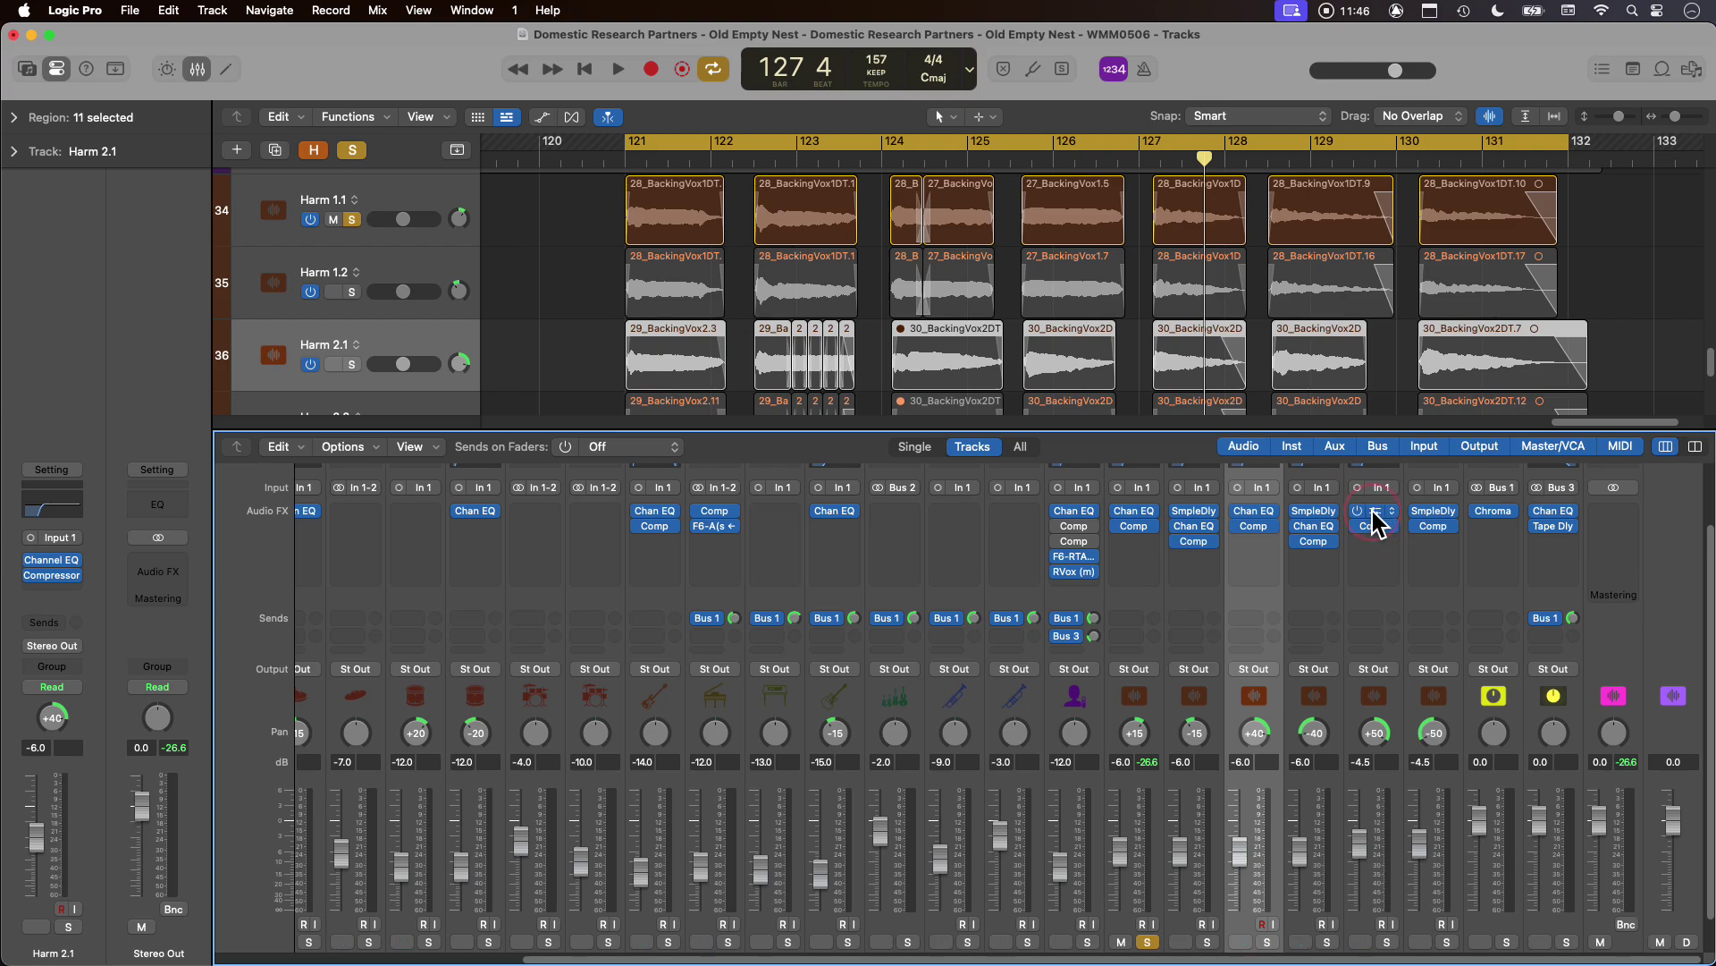
left_click_drag(1432, 513, 1435, 523)
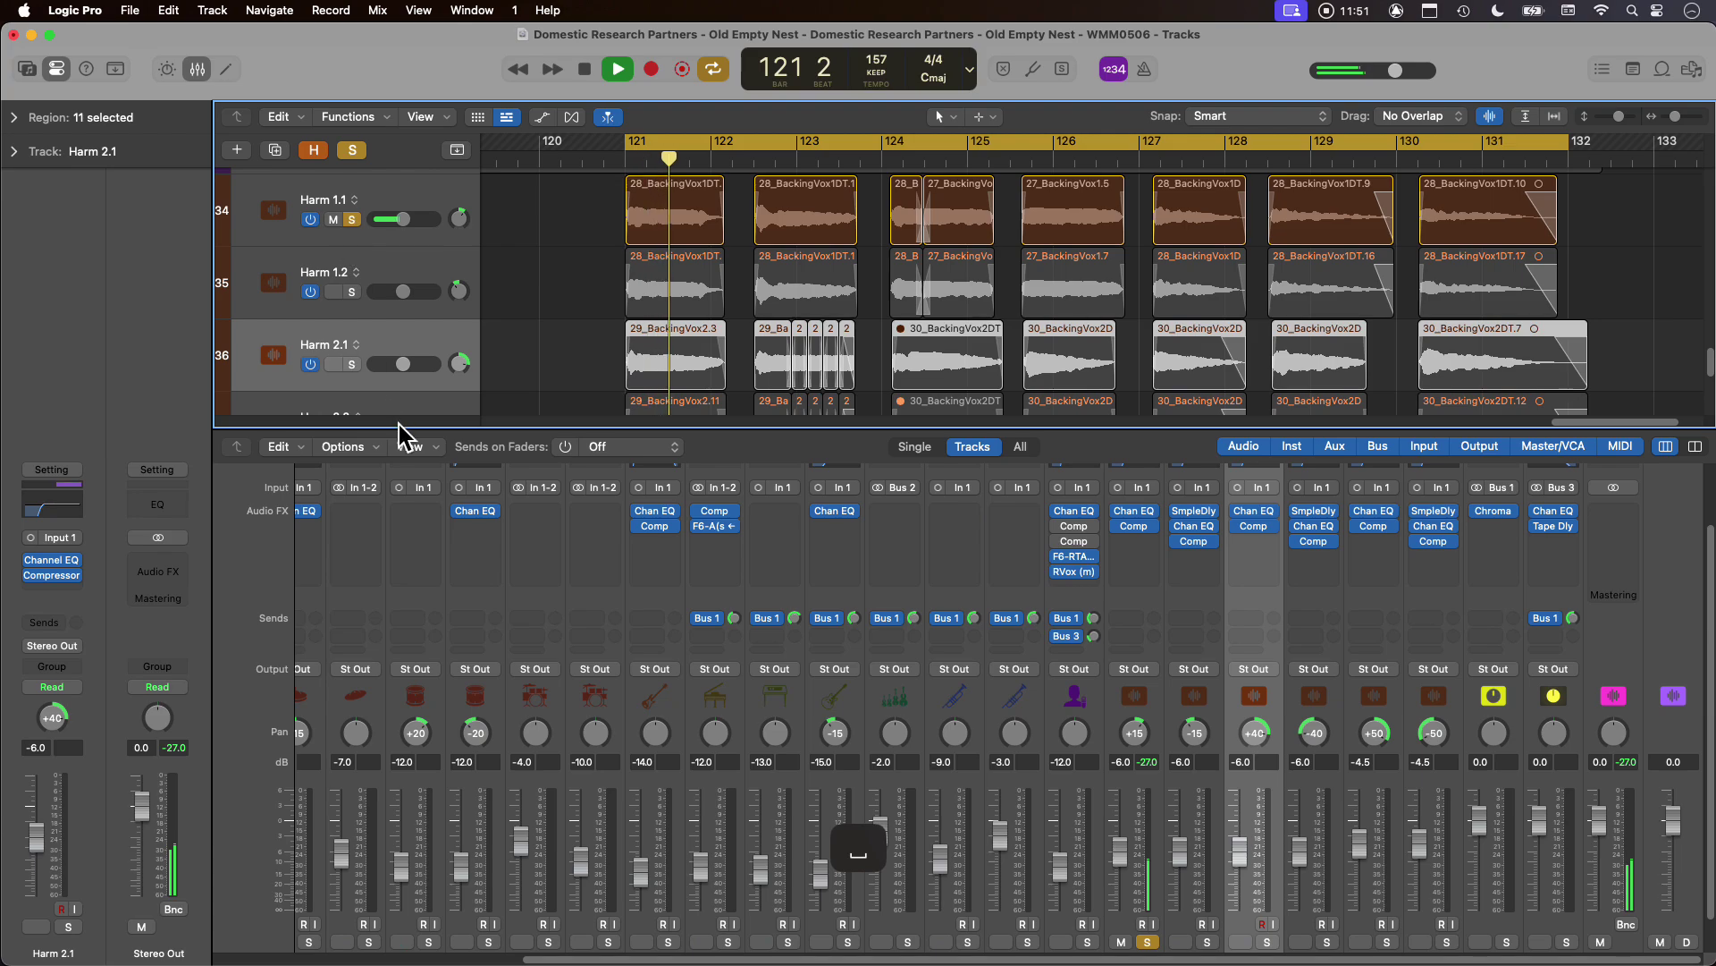
Hide the mixer, solo all six harmony tracks during playback, stop, and clear the region selection.
left_click(399, 431)
left_click_drag(351, 545, 326, 894)
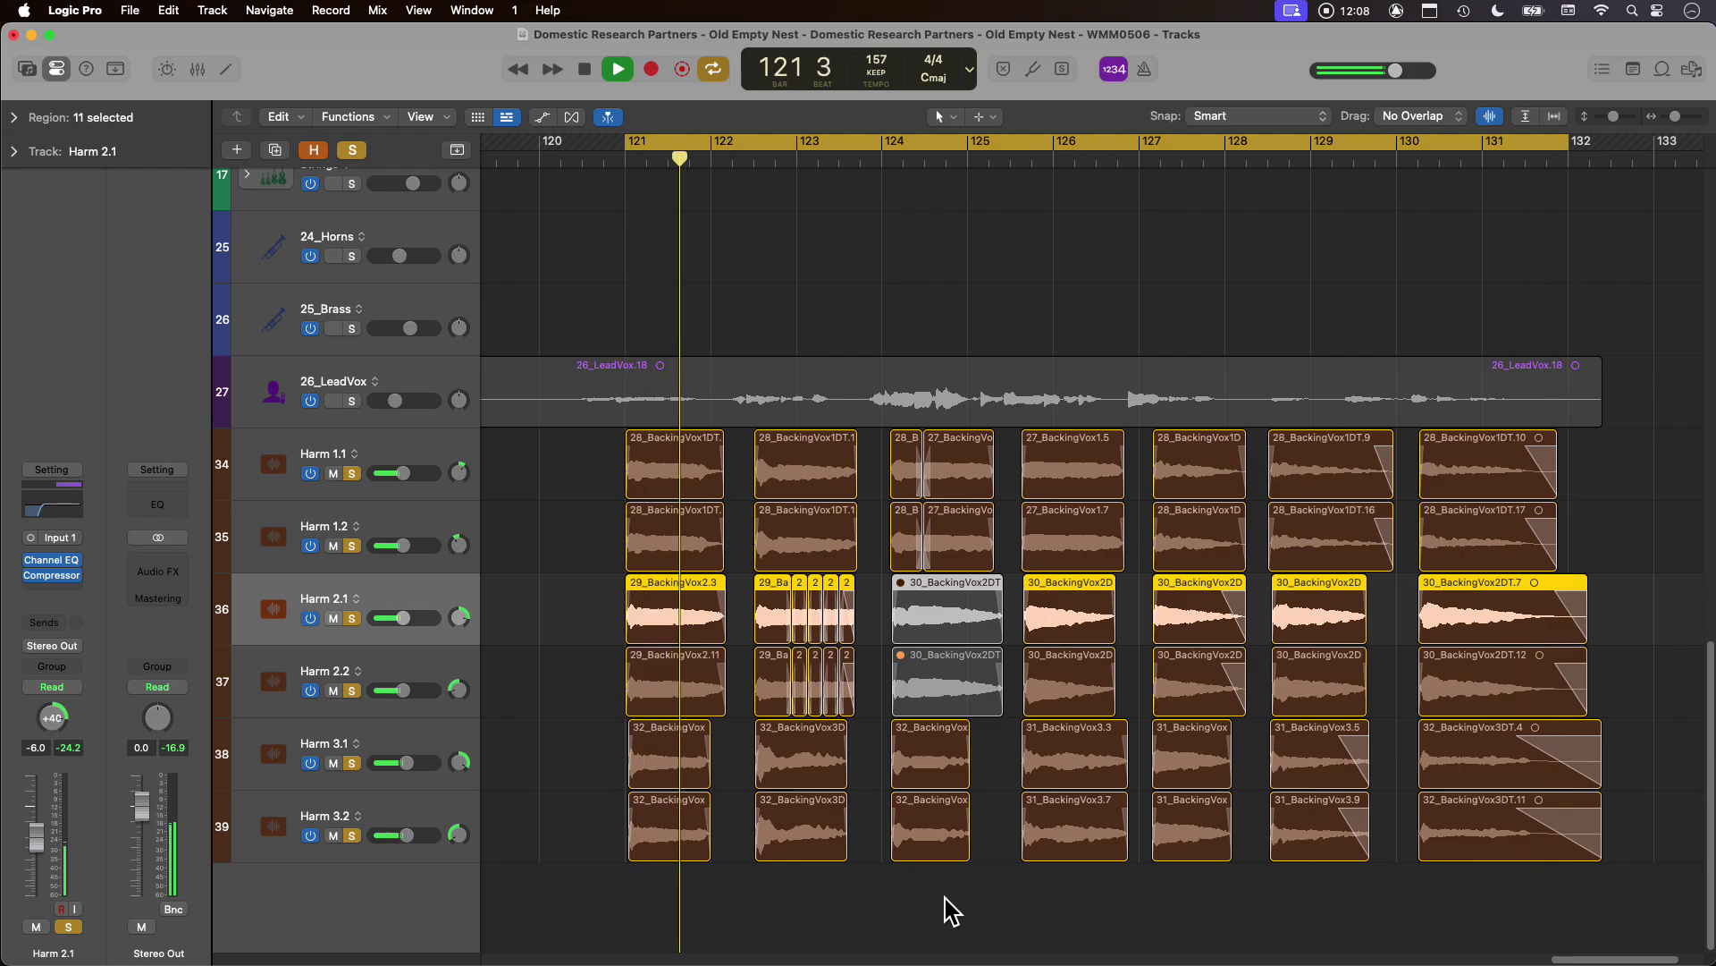
key("space")
left_click(1038, 882)
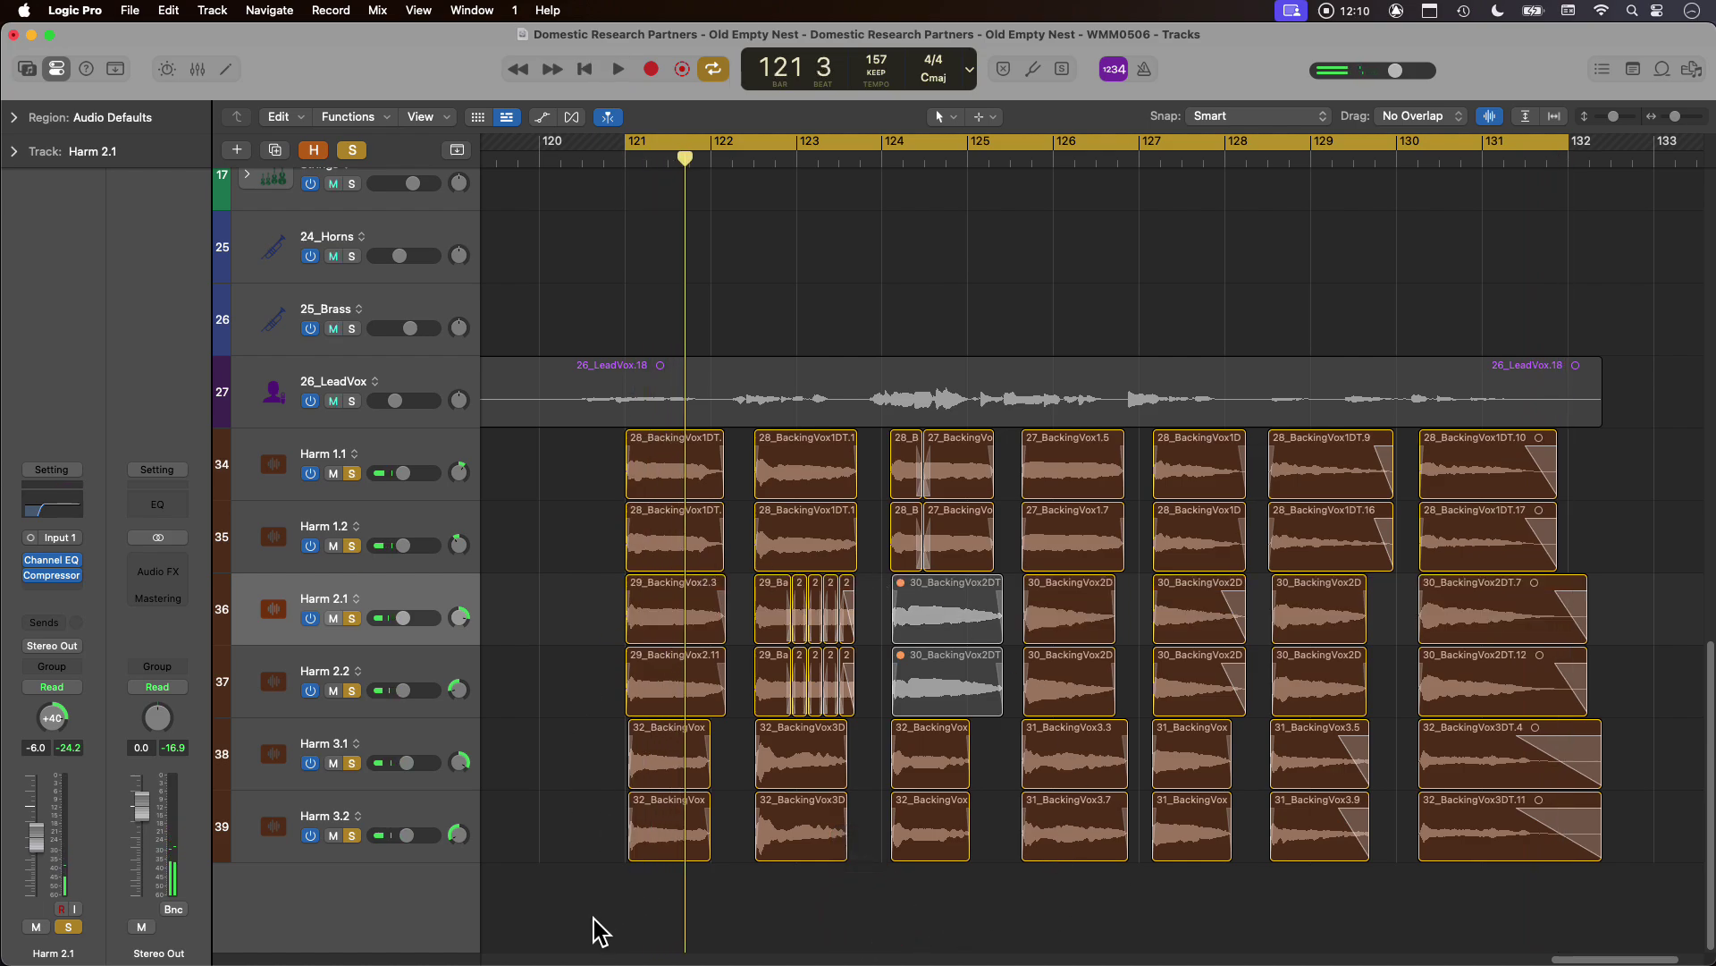
Select the six harmony tracks from Harm 1.1 through Harm 3.2.
left_click(430, 457)
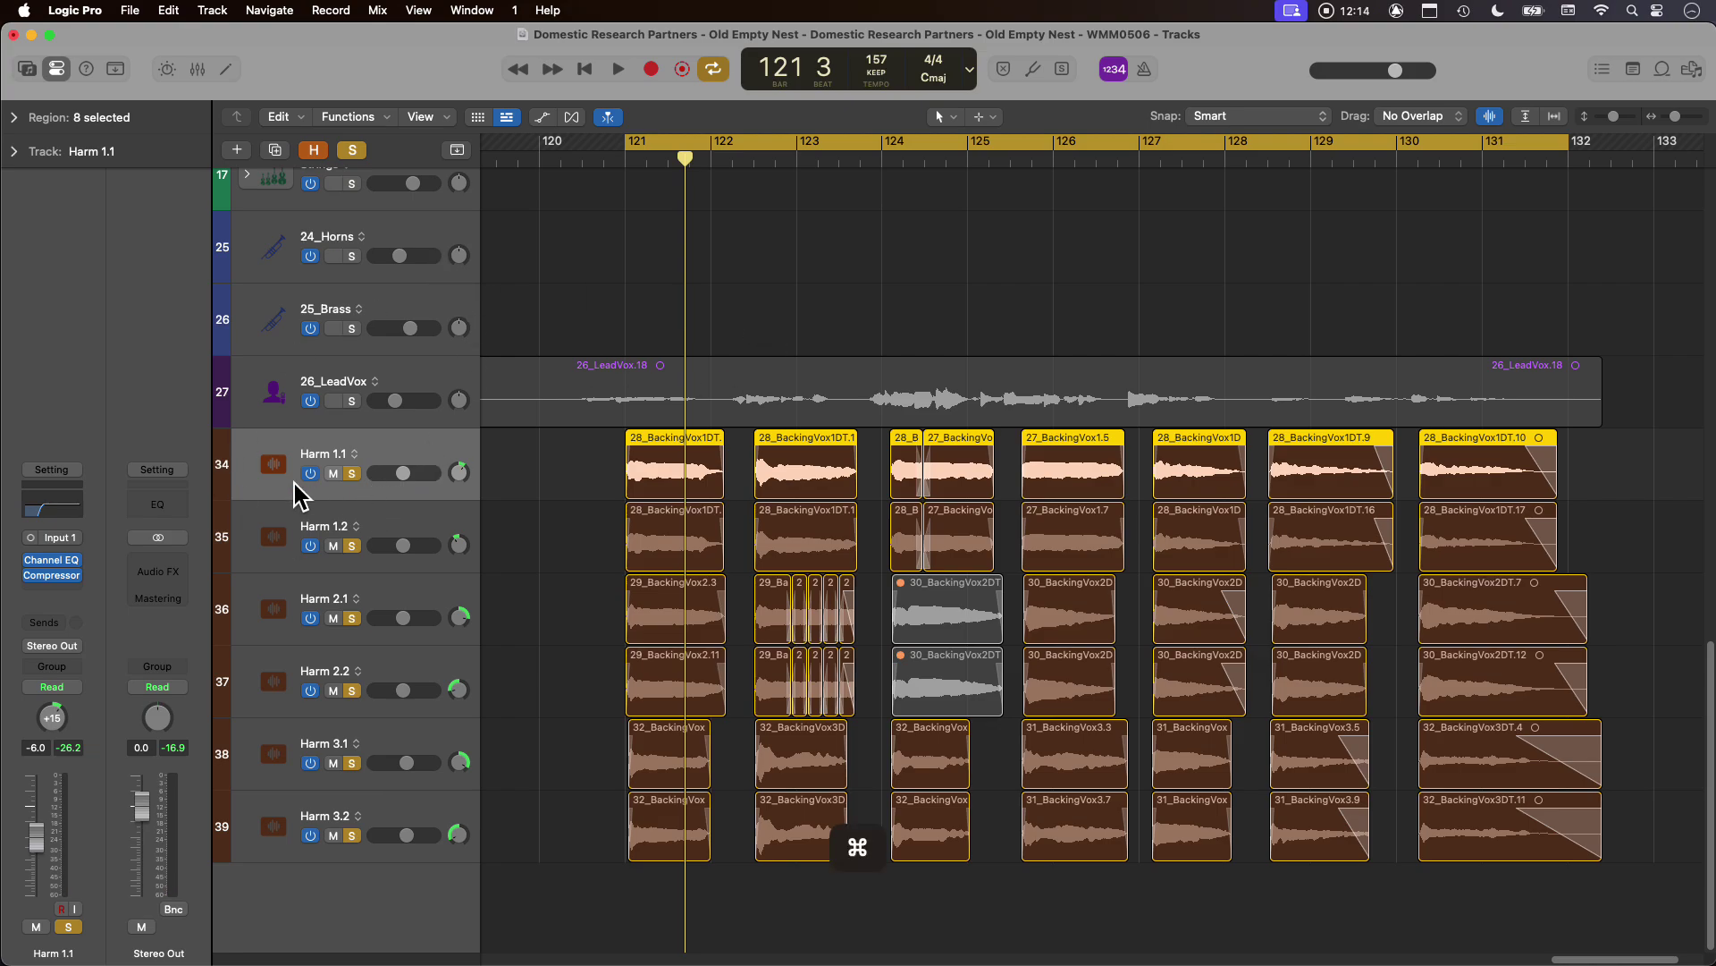
left_click(403, 817, "shift")
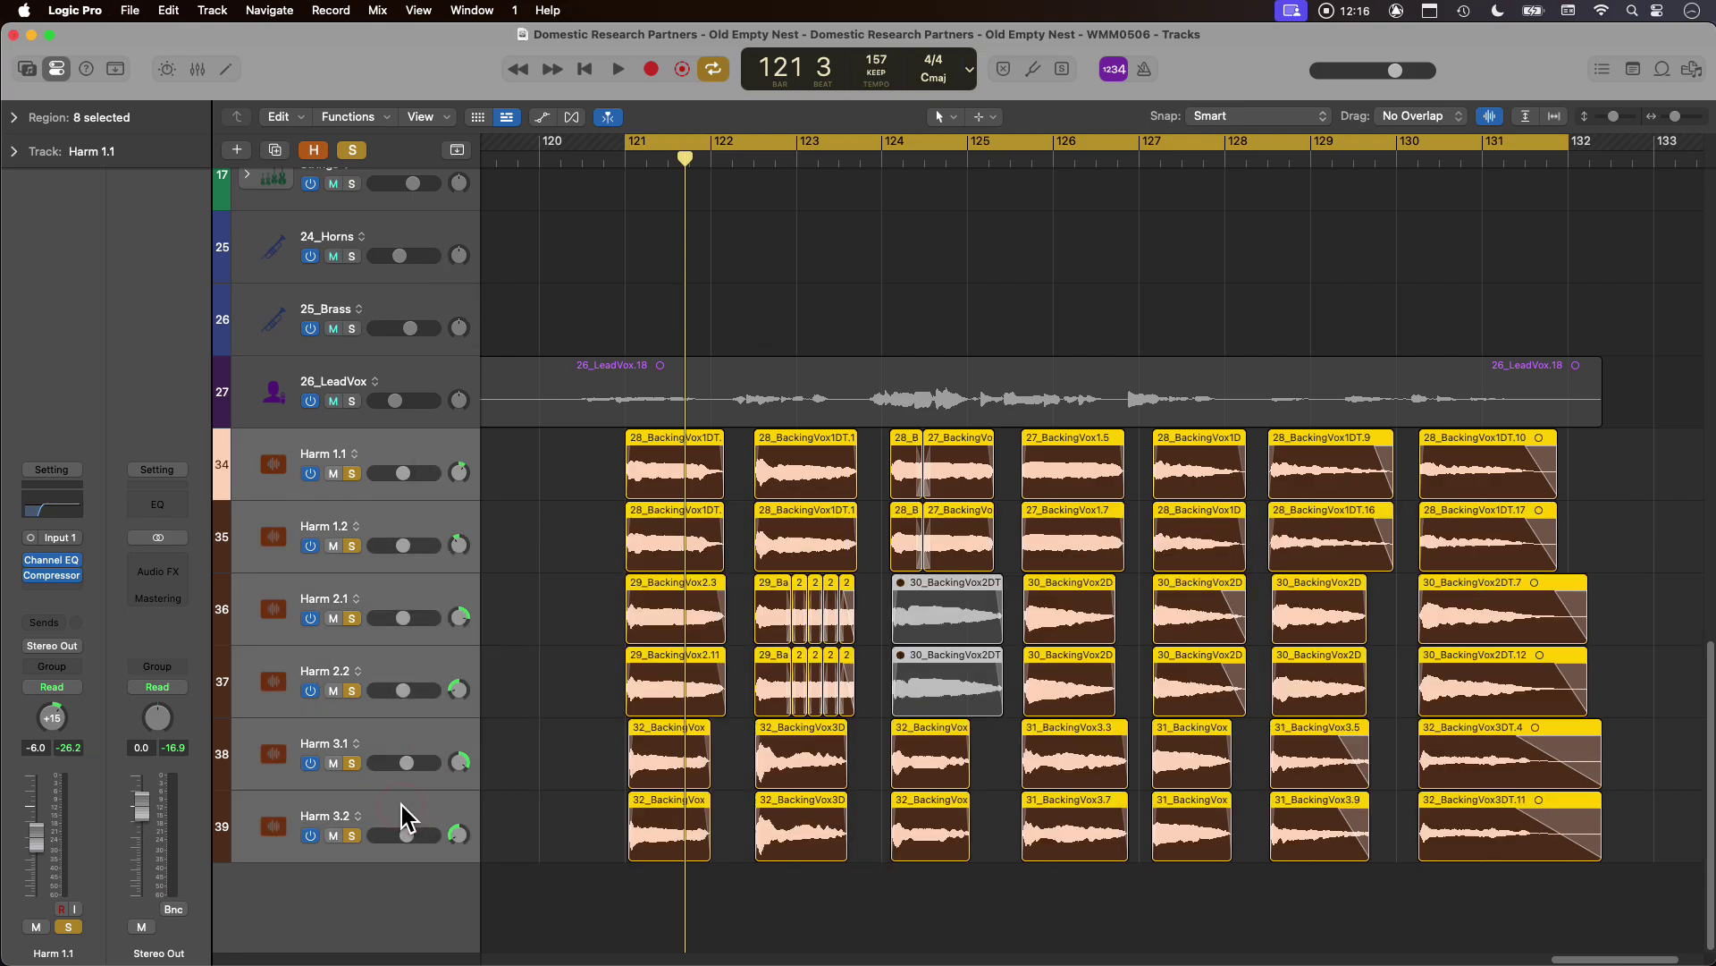
right_click(402, 816)
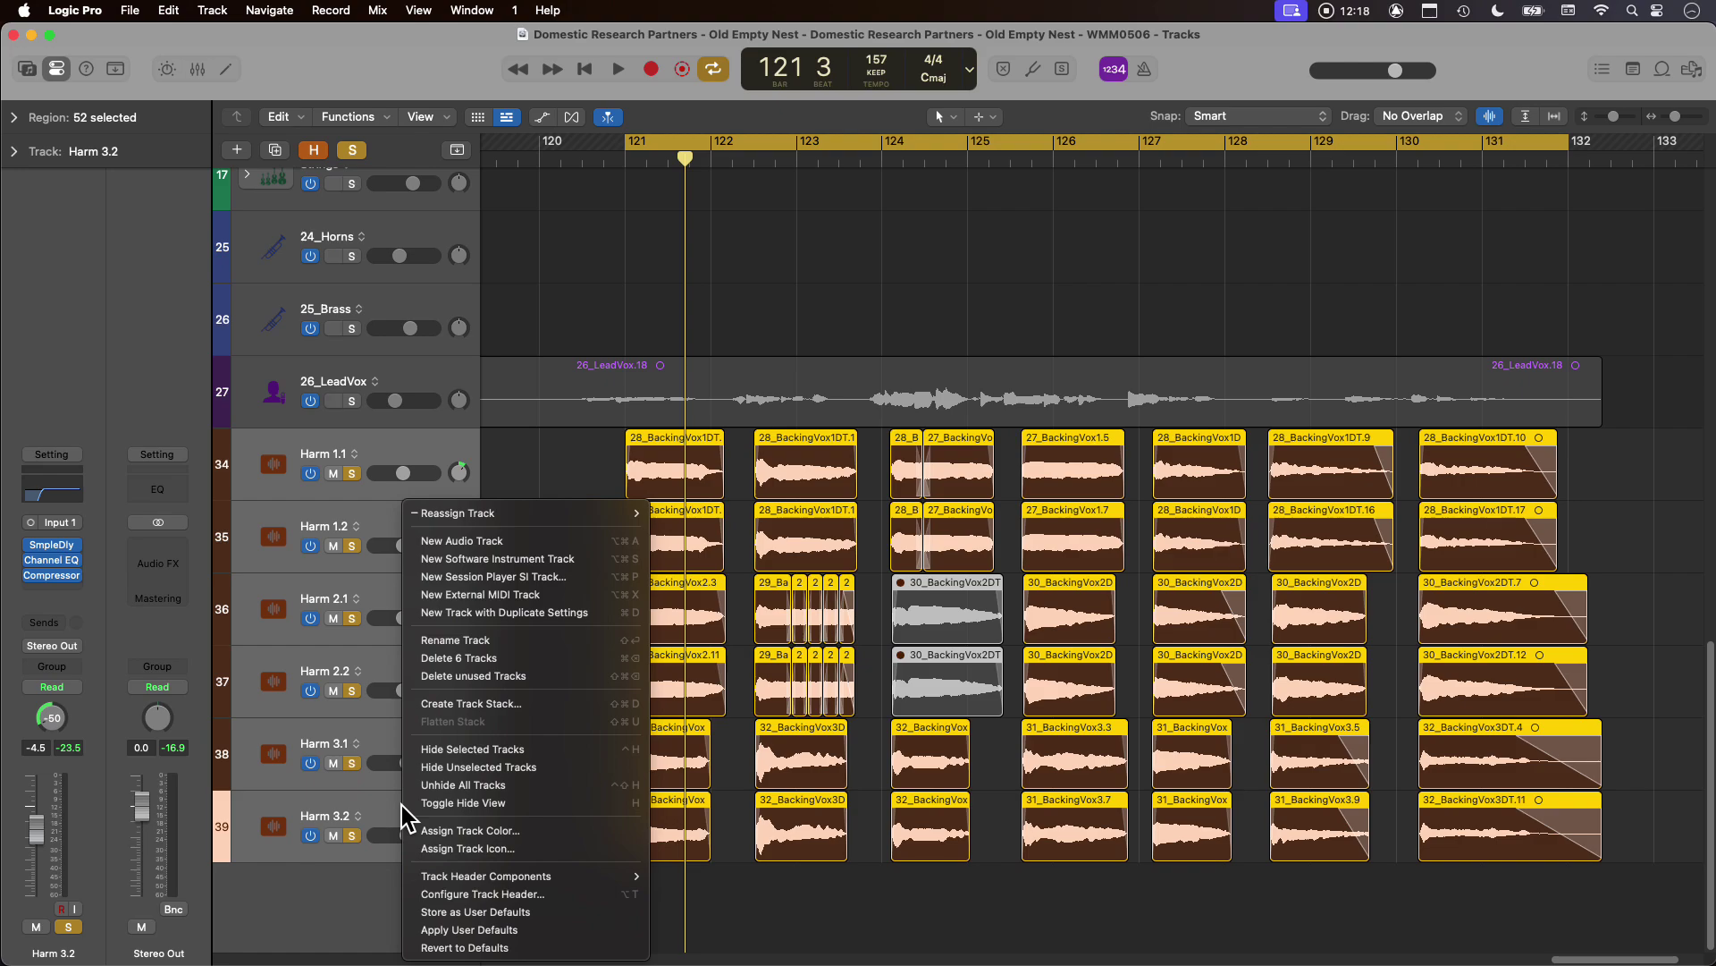
left_click(555, 895)
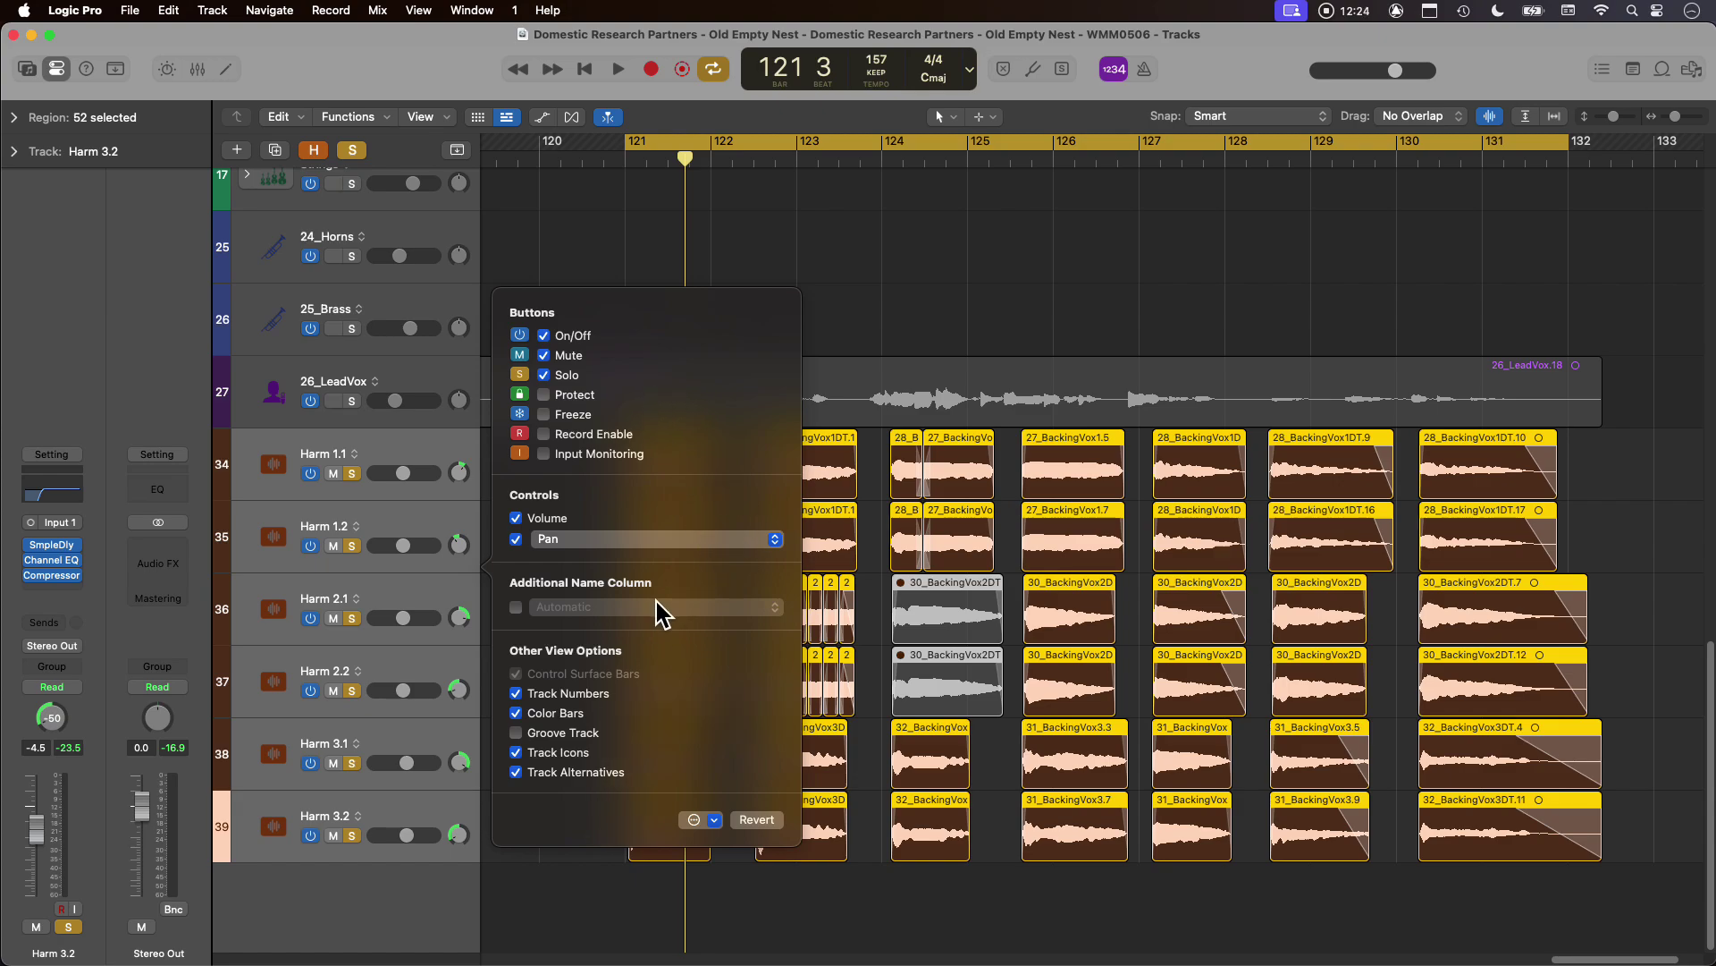
left_click(766, 249)
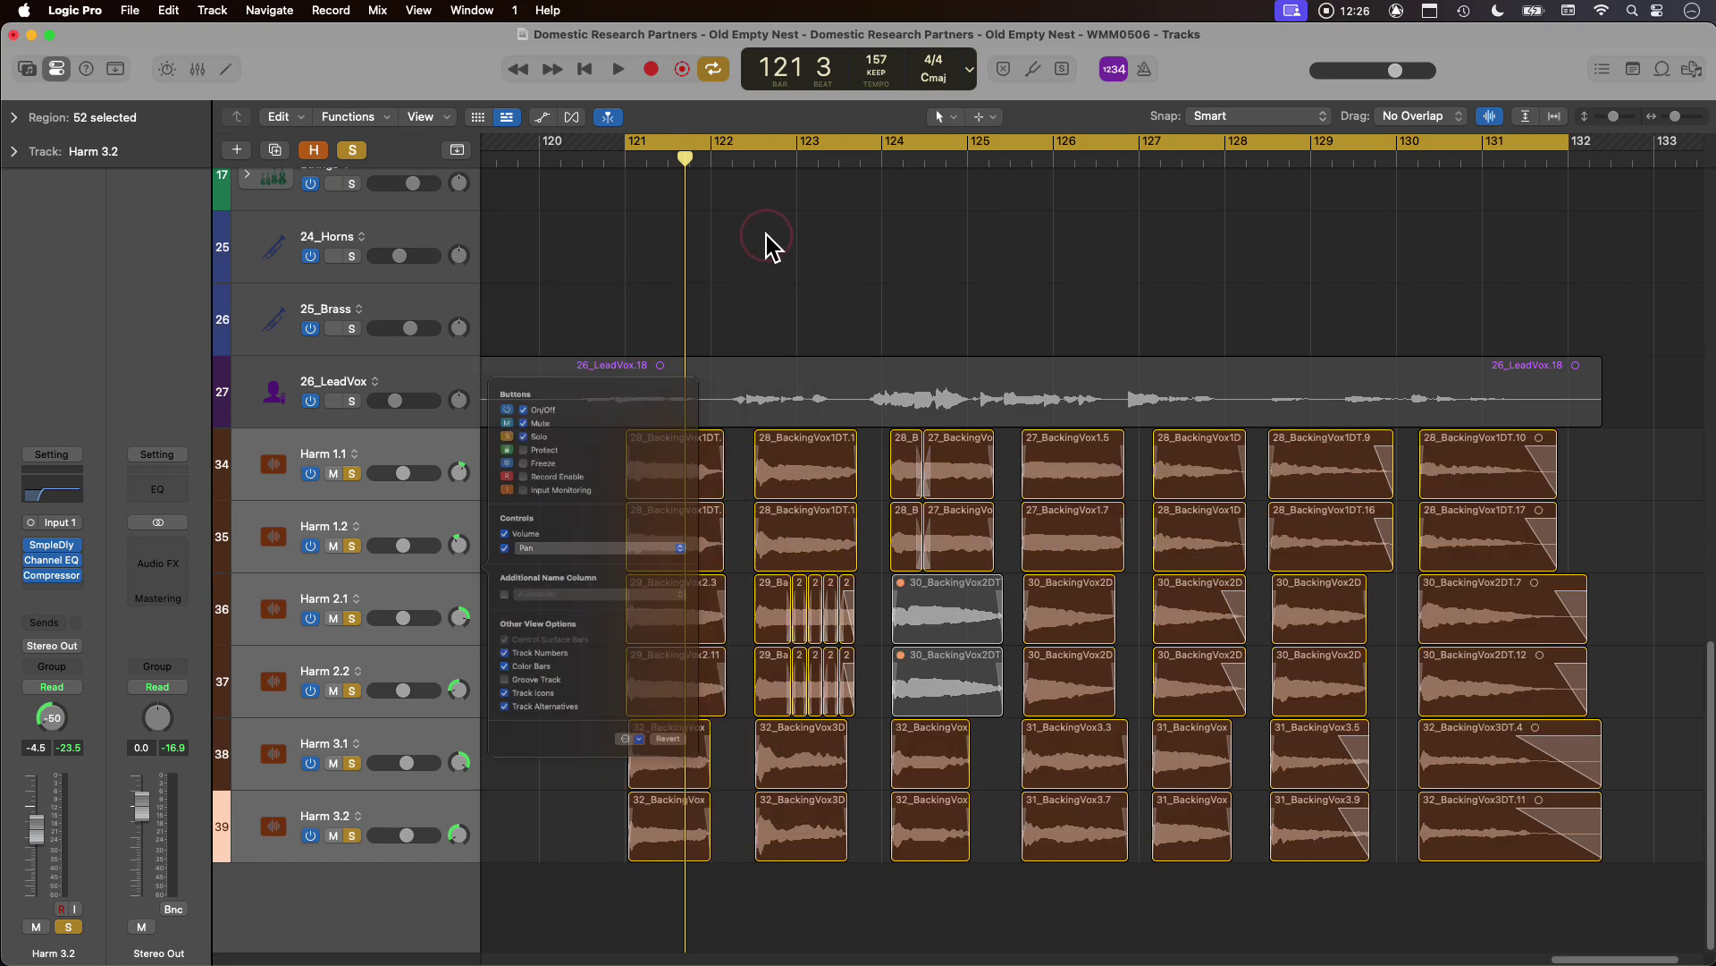
Show the Flex controls, enable Flex Pitch on all six harmony tracks, and leave only Harm 1.1 selected.
left_click(572, 117)
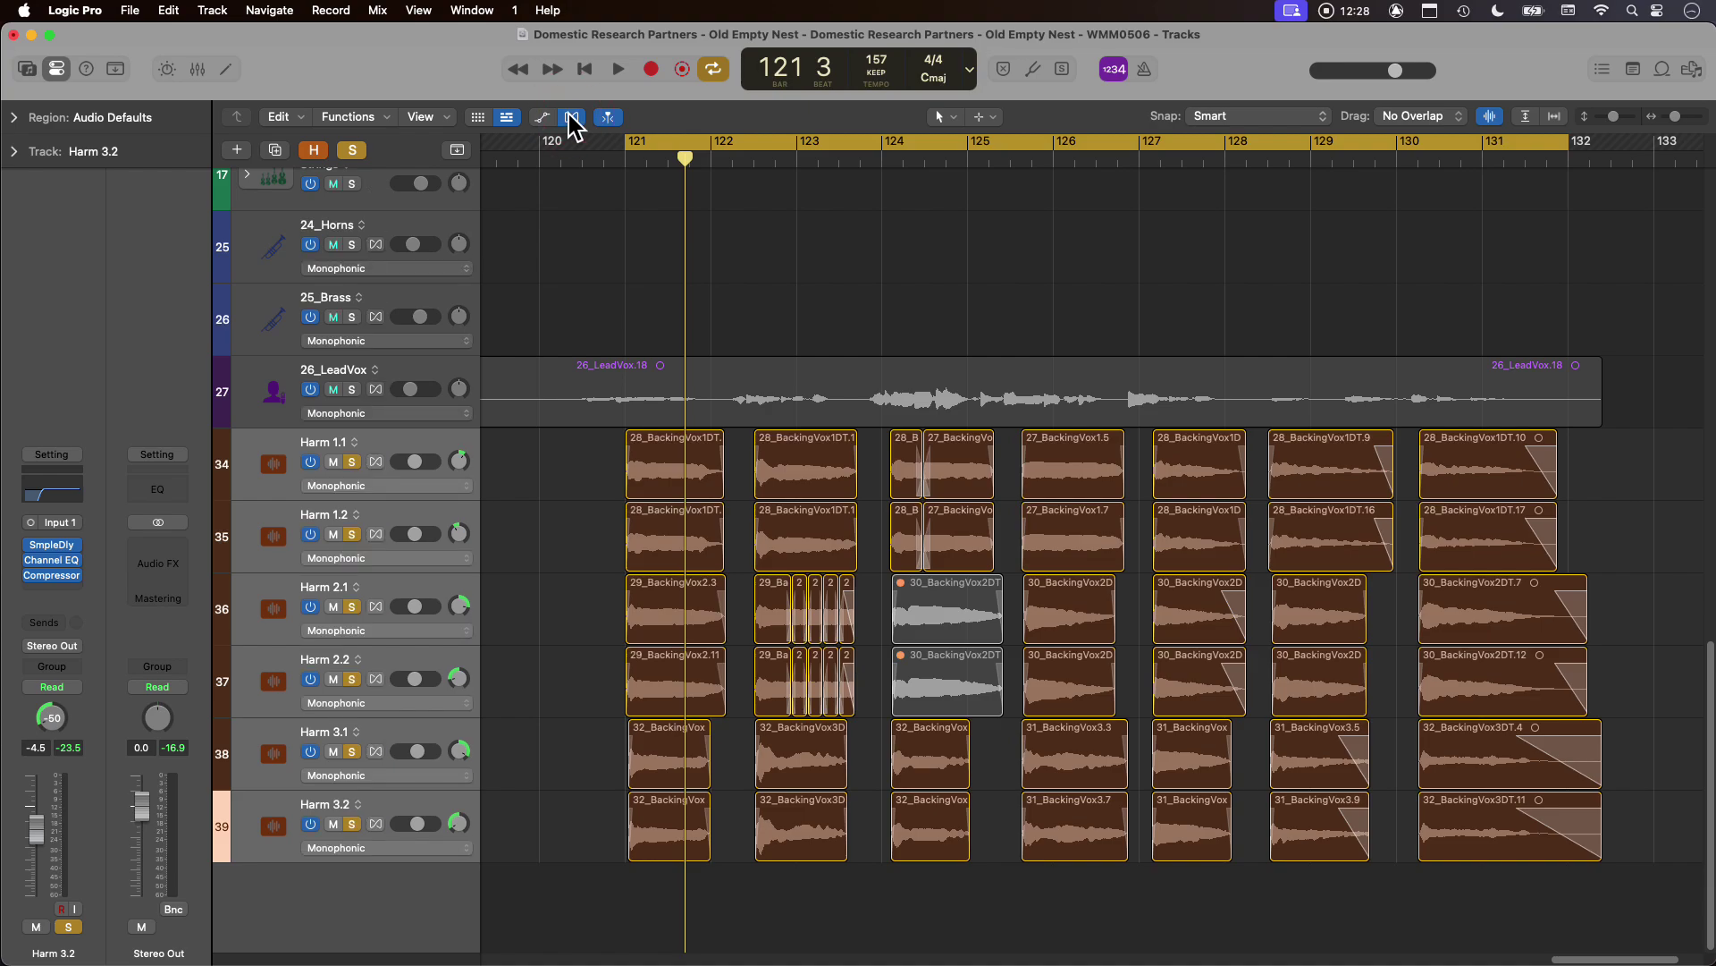
scroll(572, 411, "up", 3)
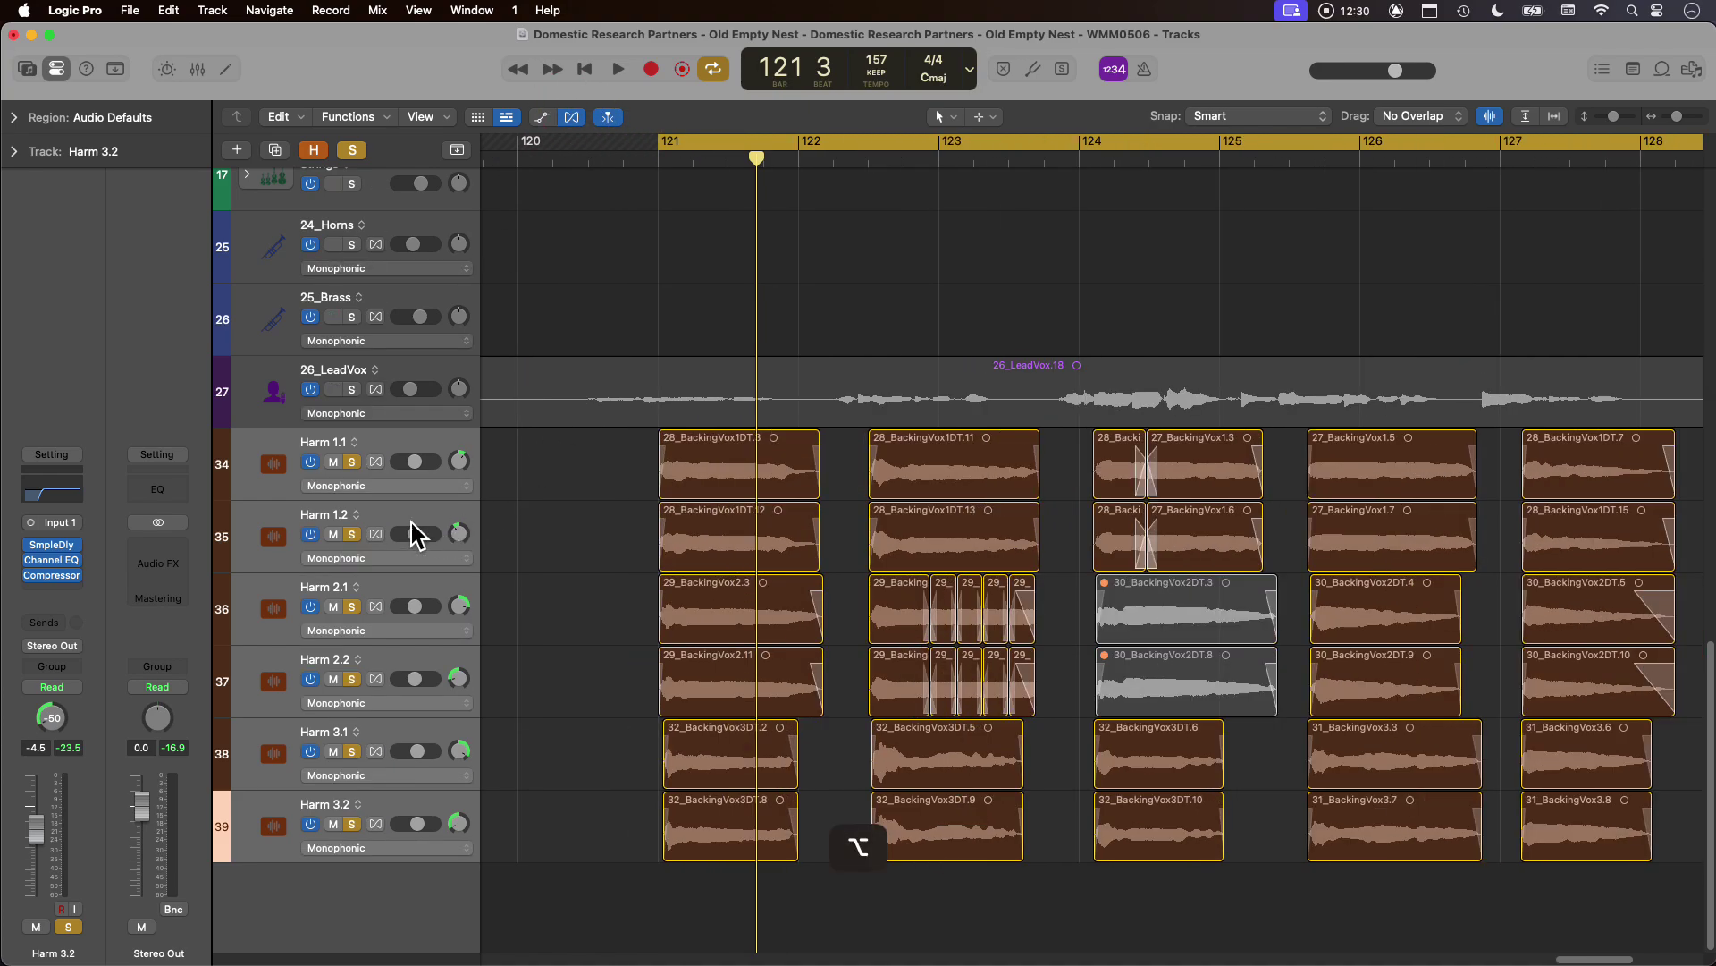
left_click(456, 486)
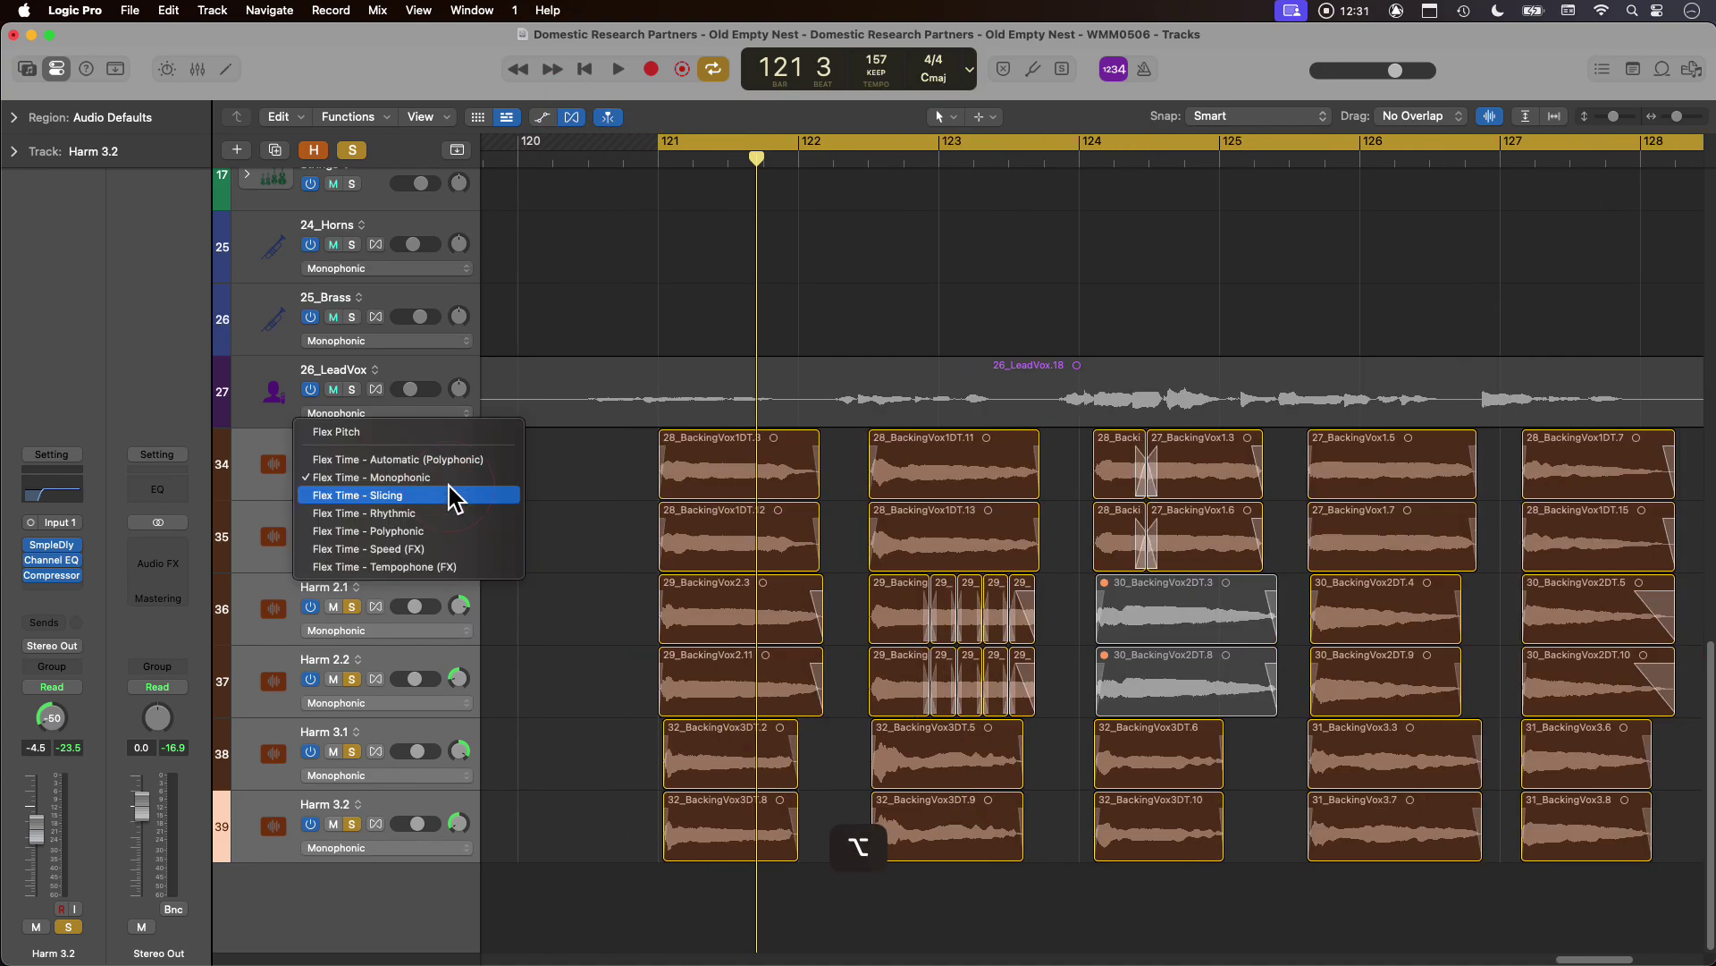
left_click(382, 440)
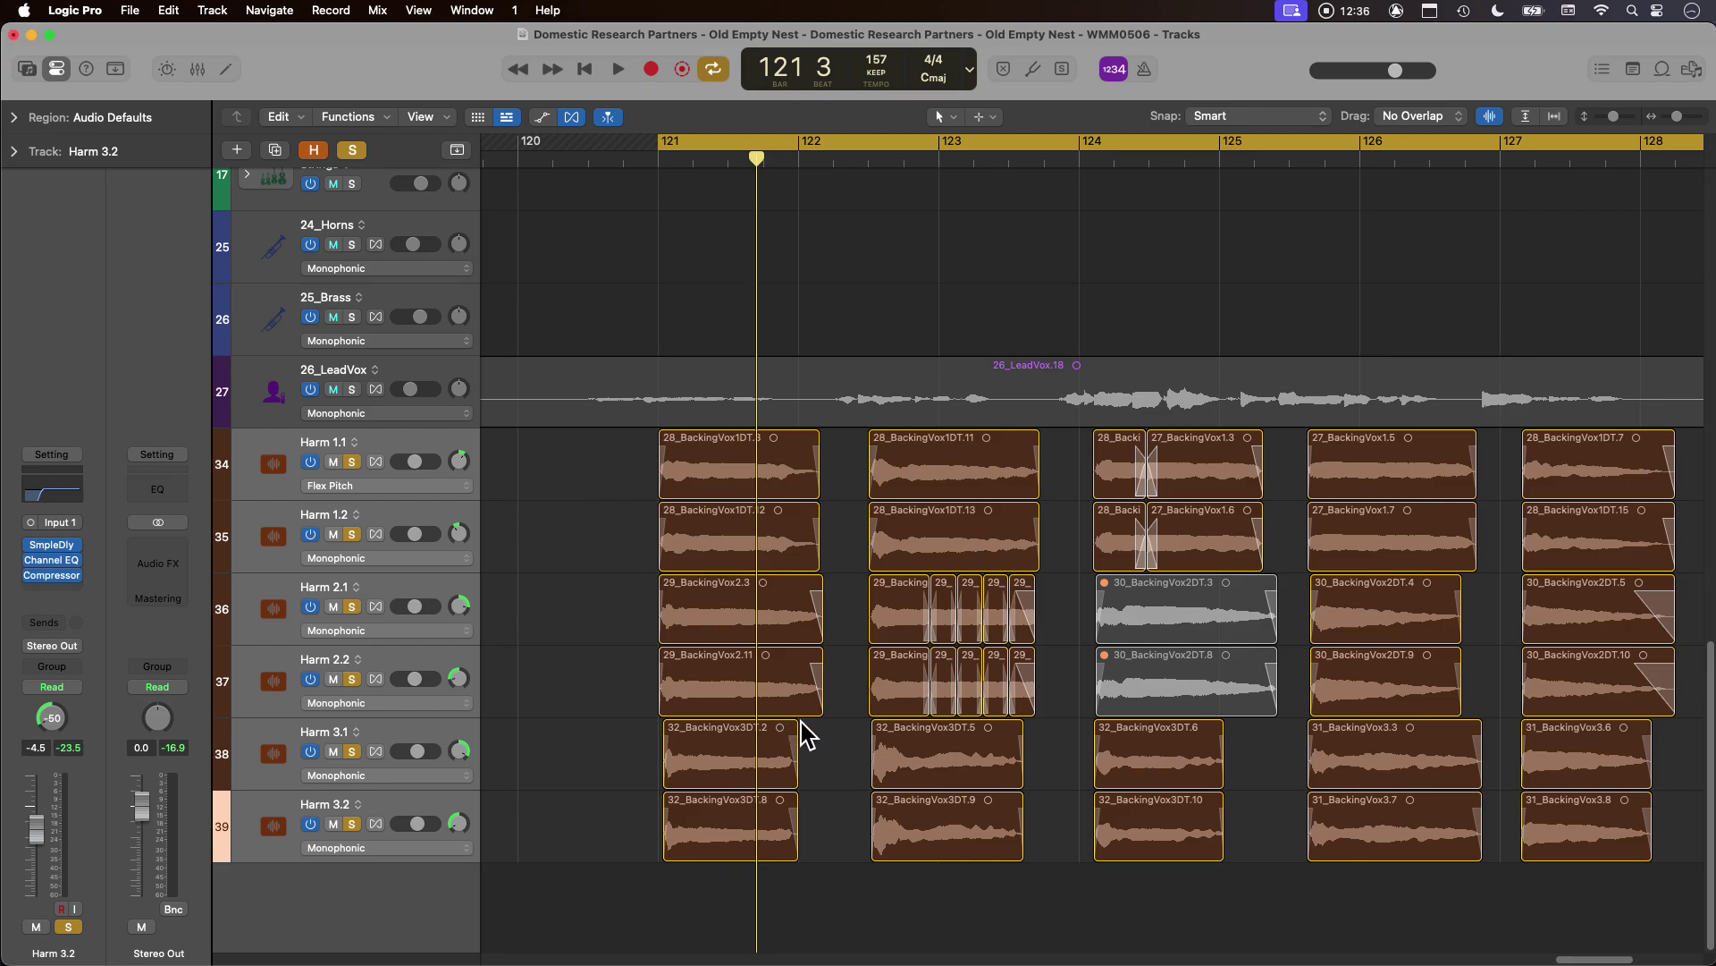
left_click(406, 449)
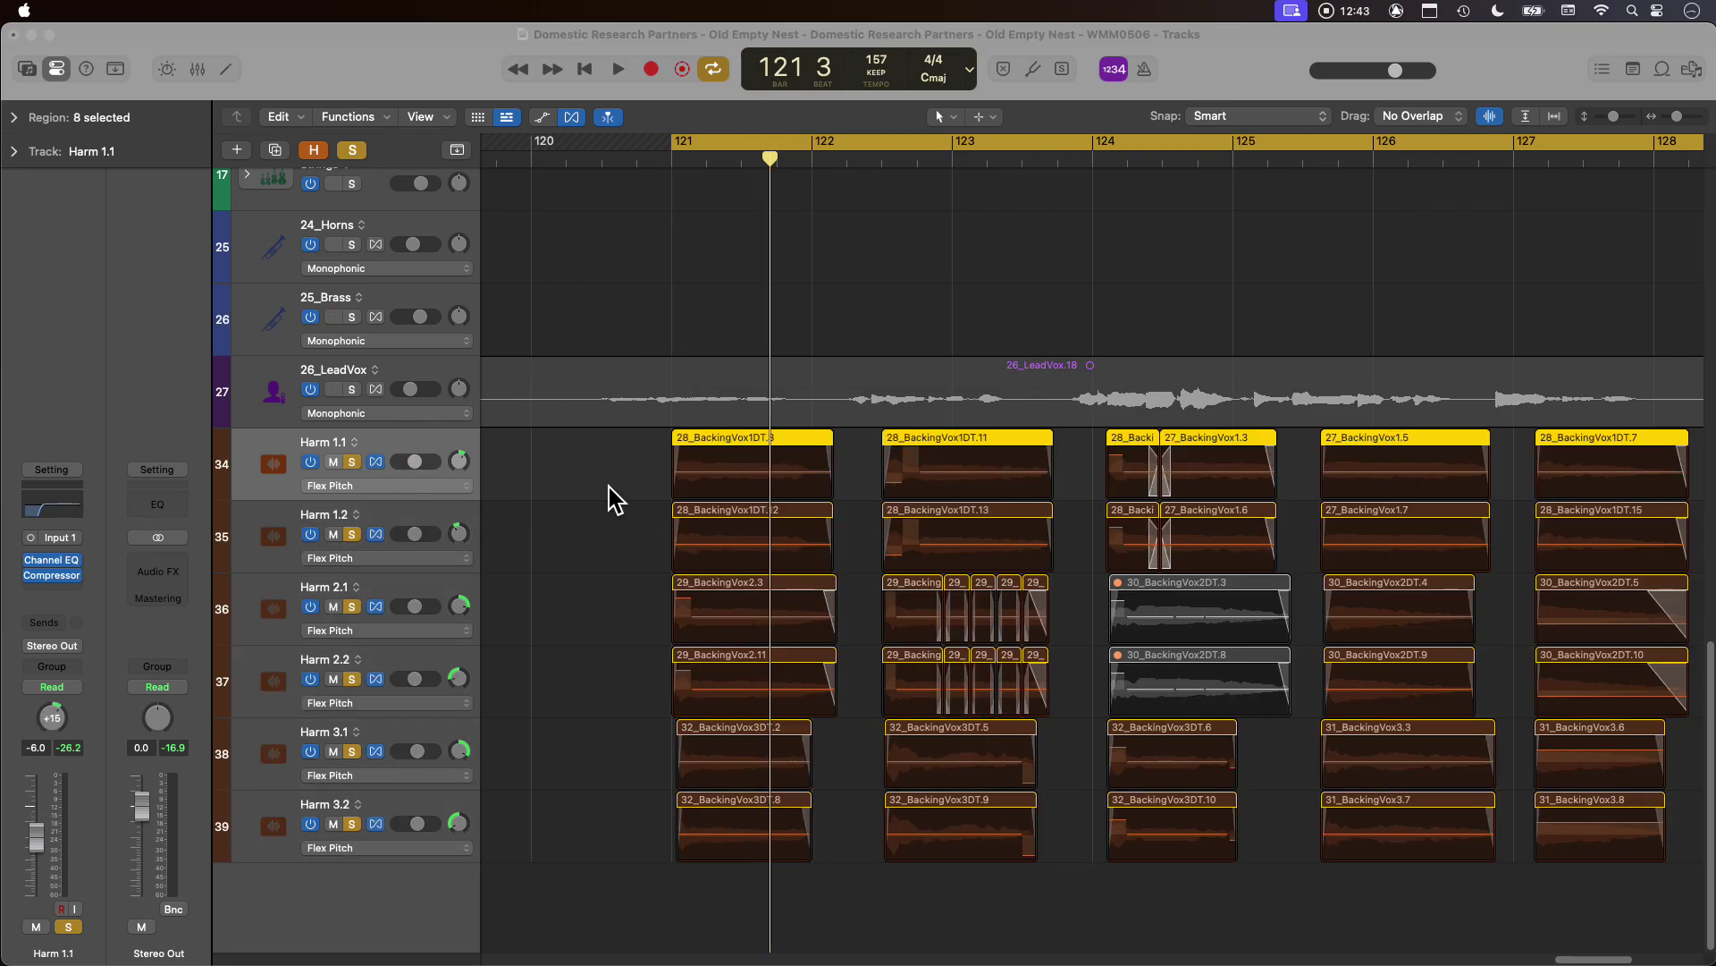
left_click(636, 494)
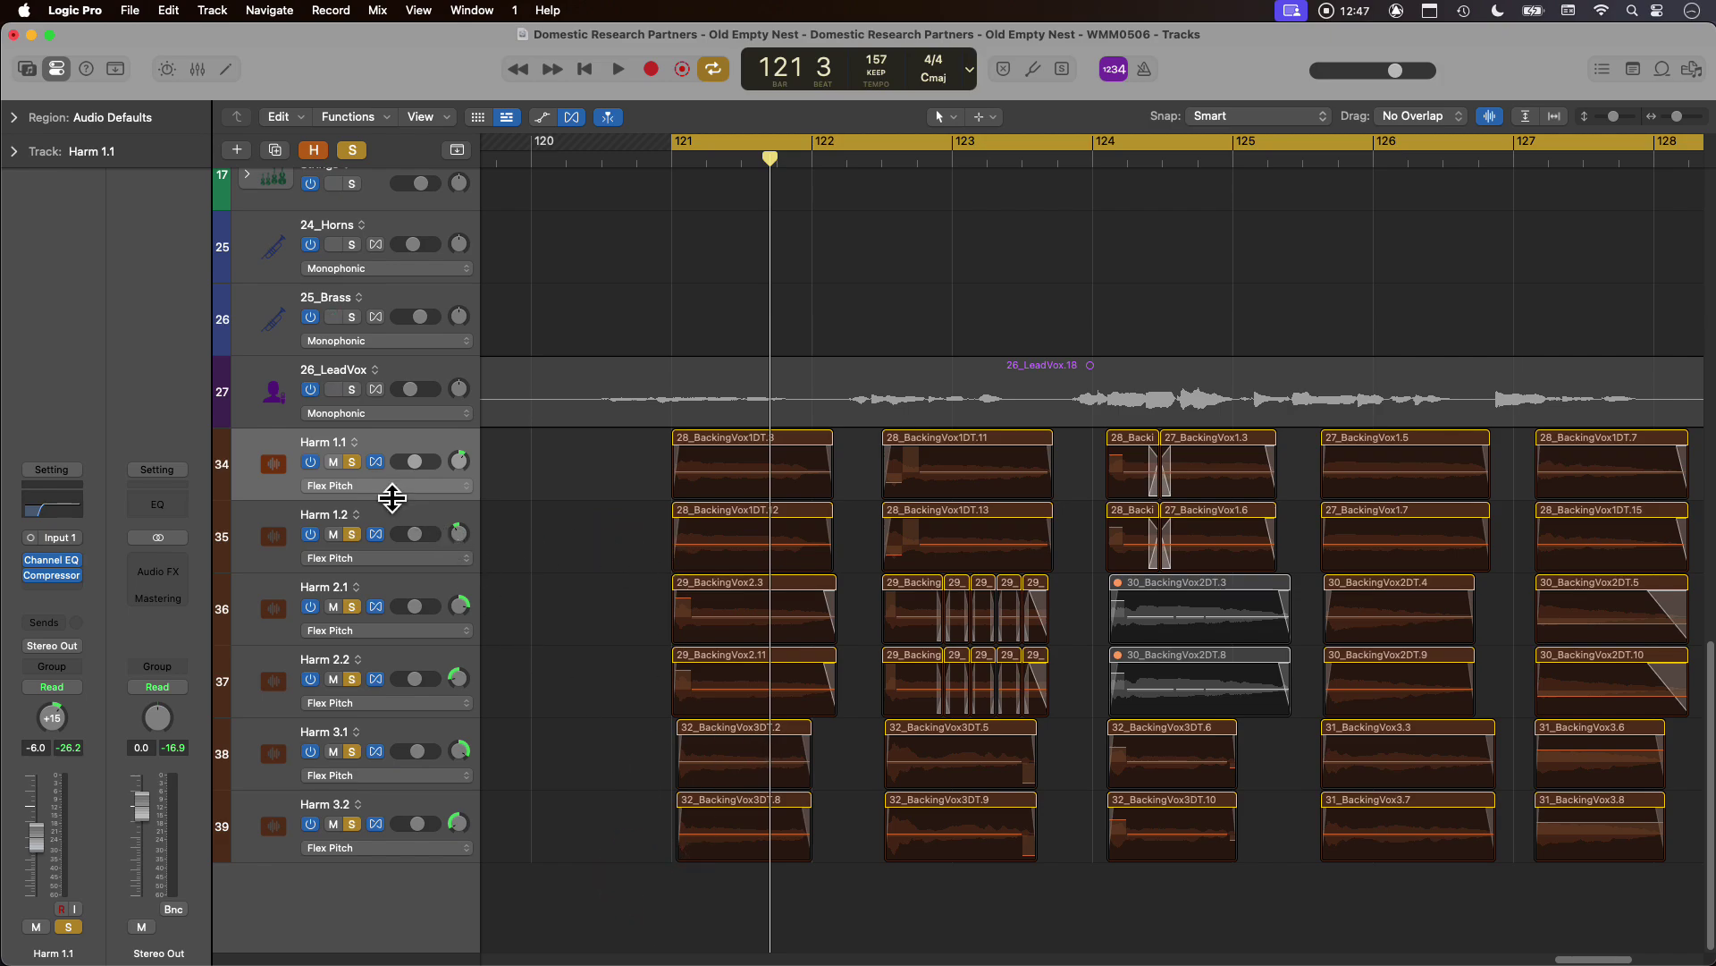
Solo only Harm 1.1, open region 28_BackingVox1DT.3 in the Flex Pitch editor, and place the playhead before it.
left_click(352, 462, "alt")
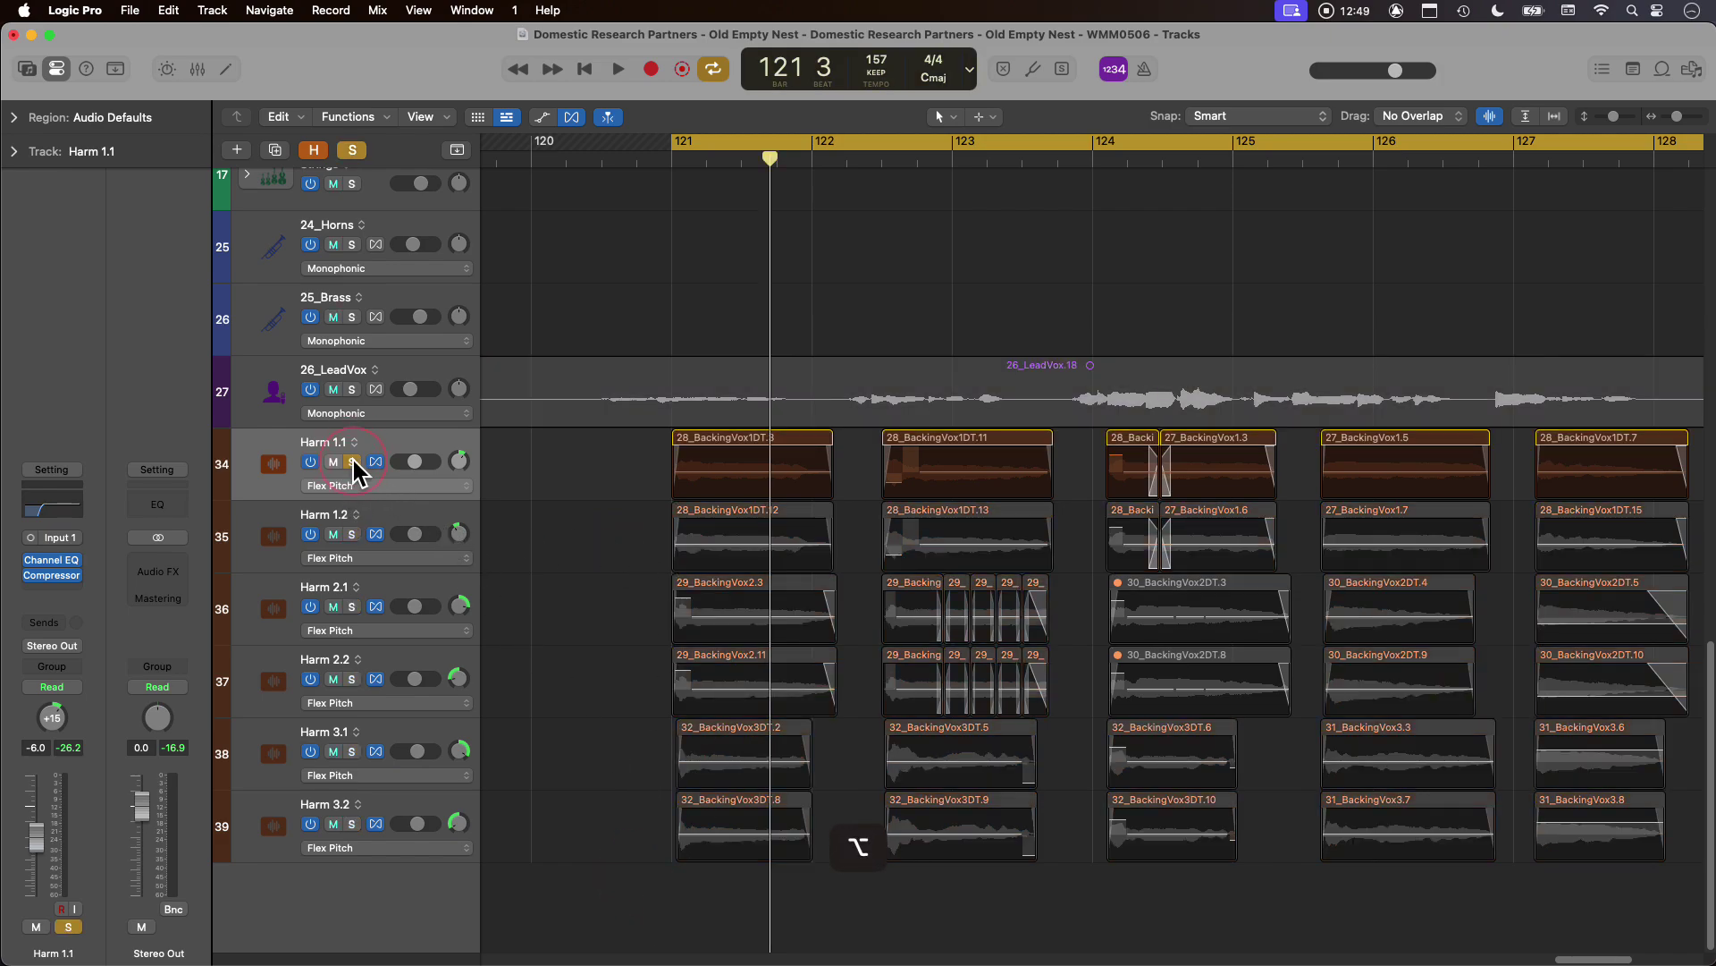
double_click(758, 444)
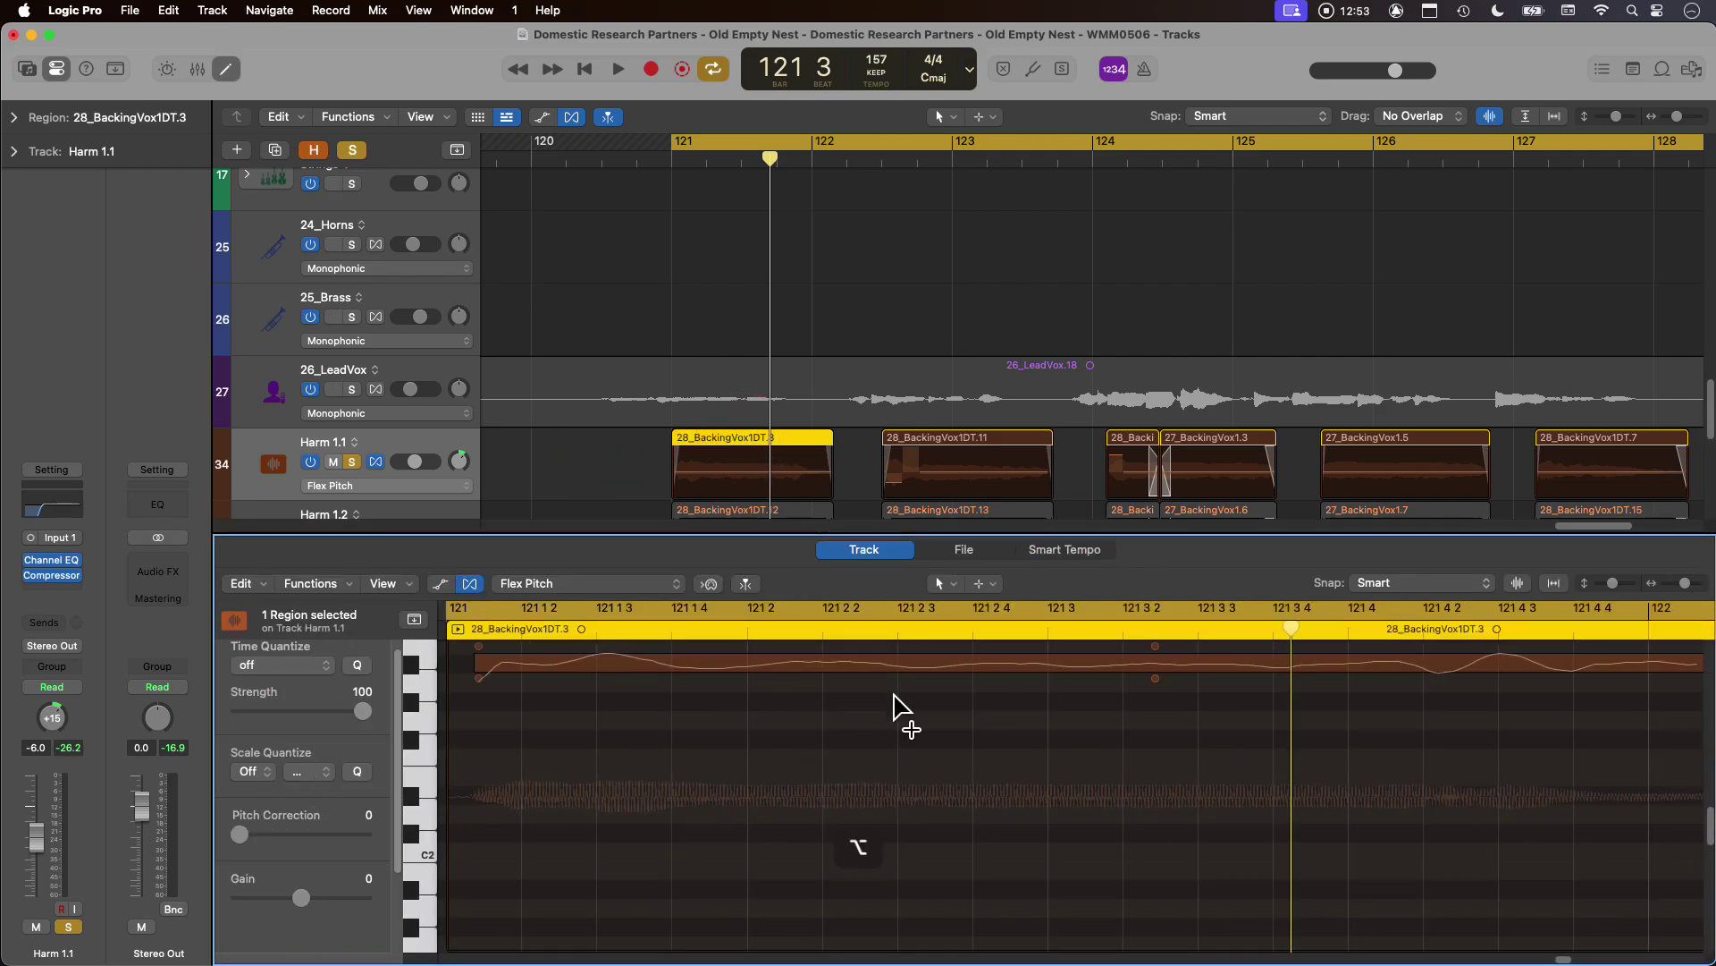
scroll(1109, 800, "down", 10)
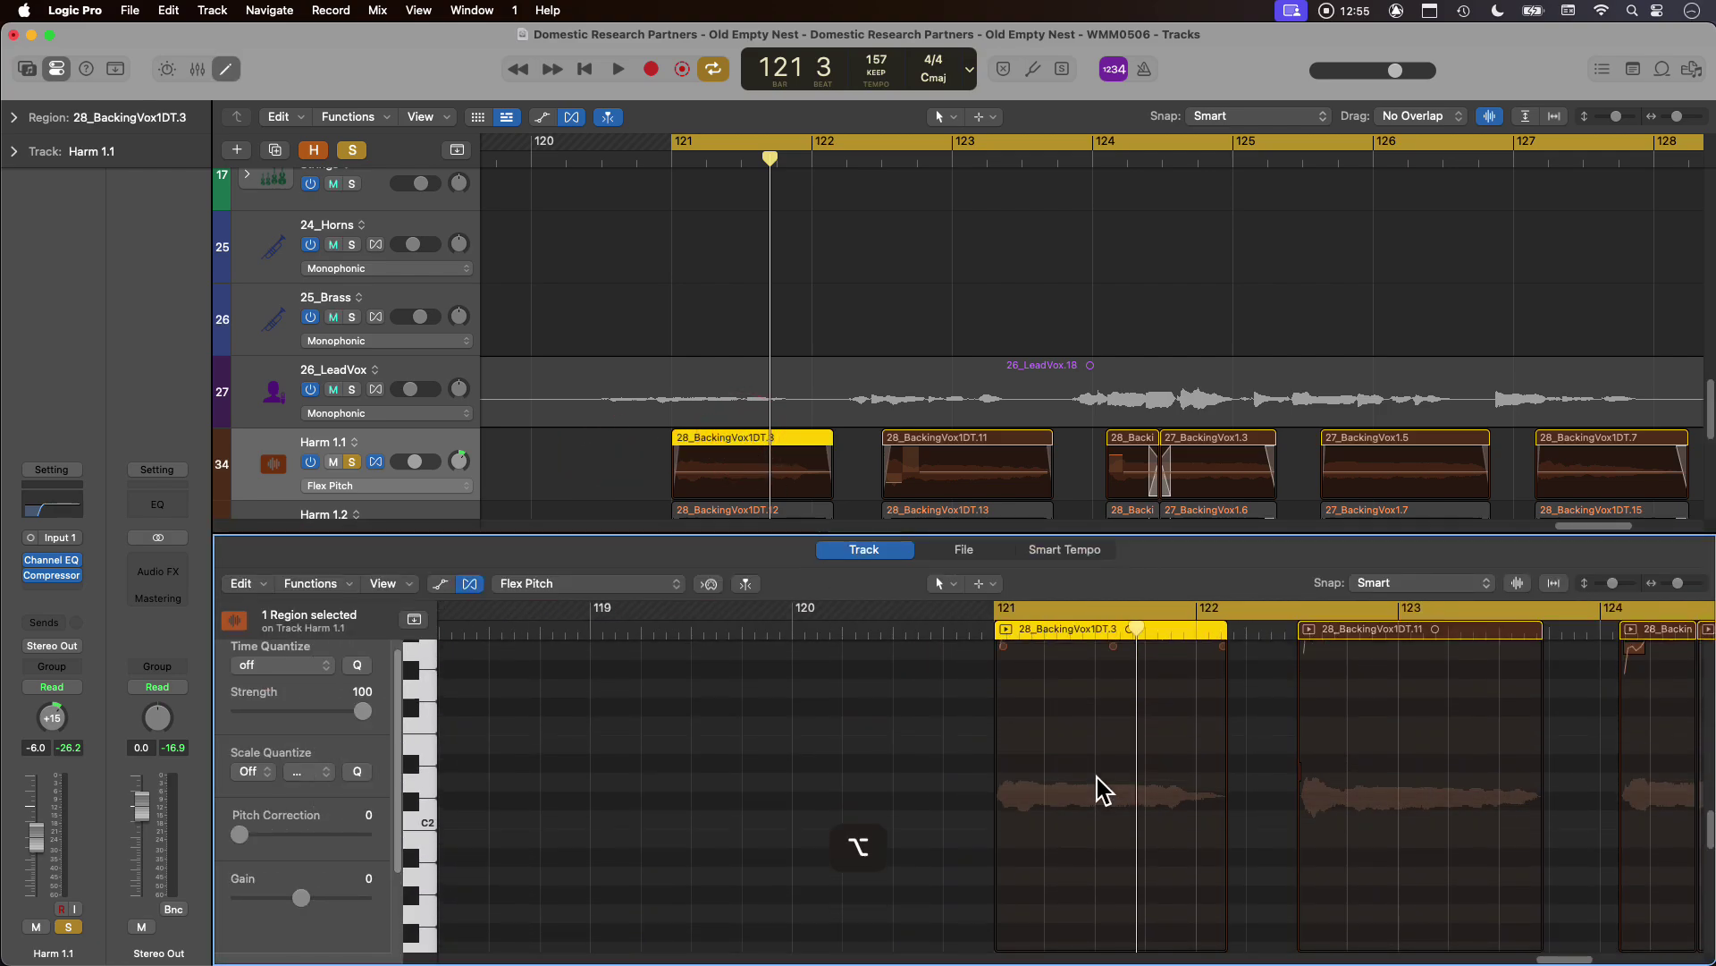
scroll(1100, 793, "right", 5)
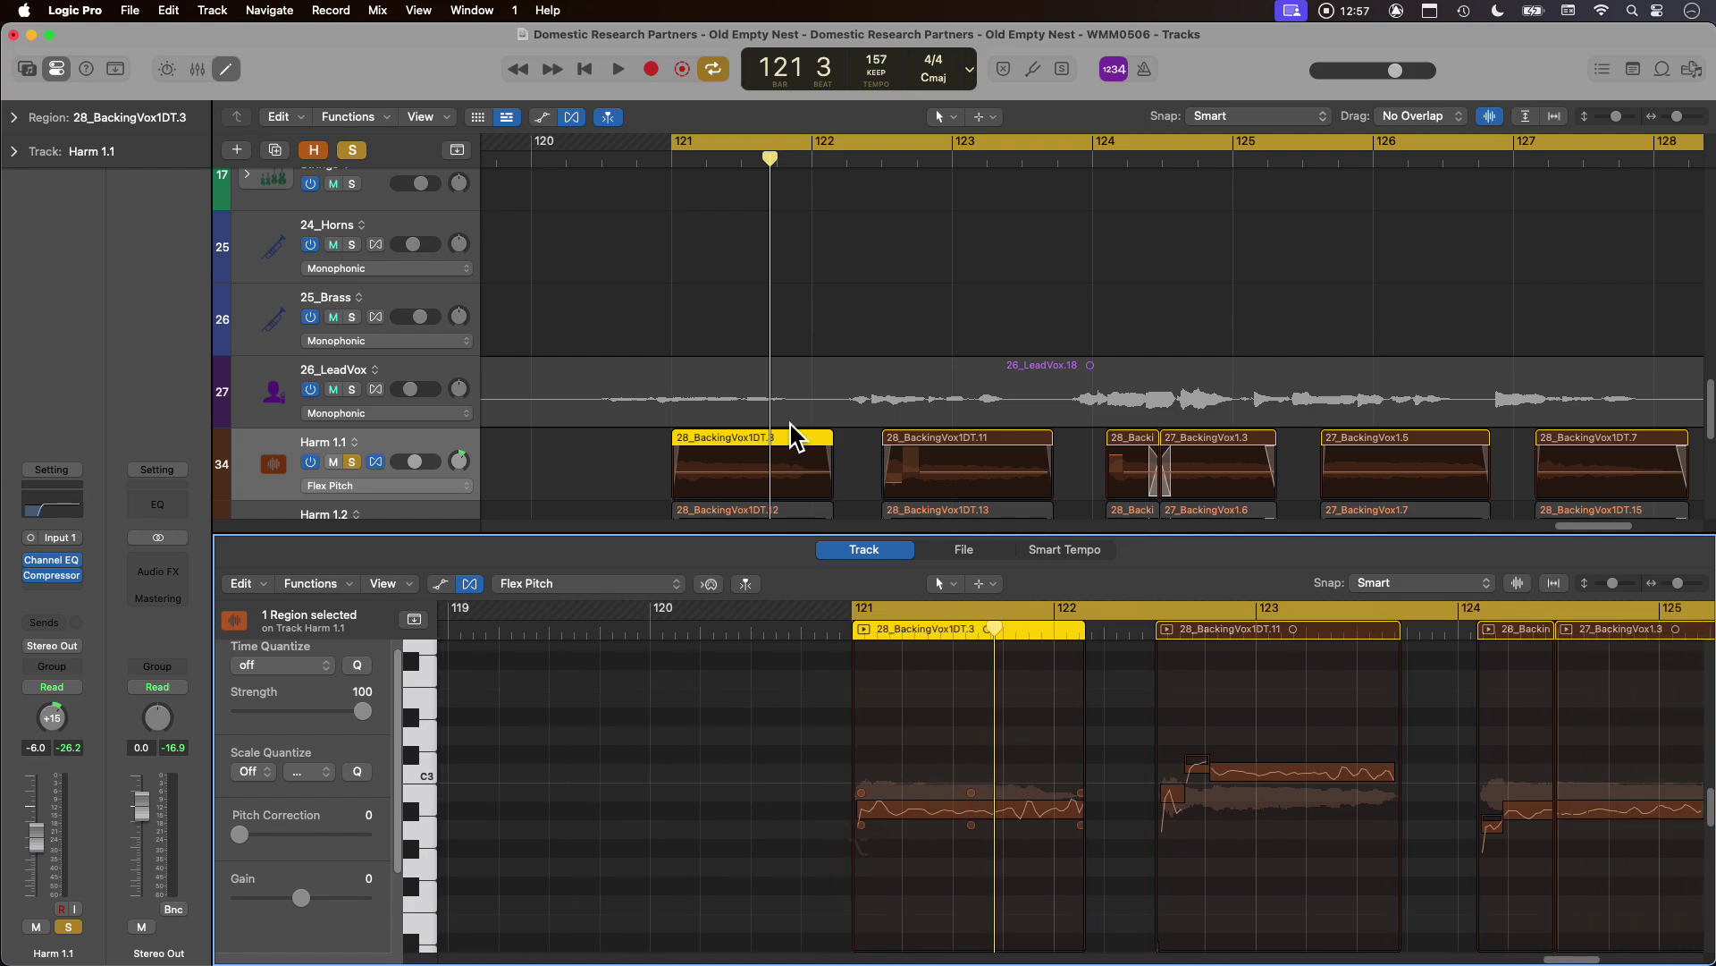
left_click(756, 626)
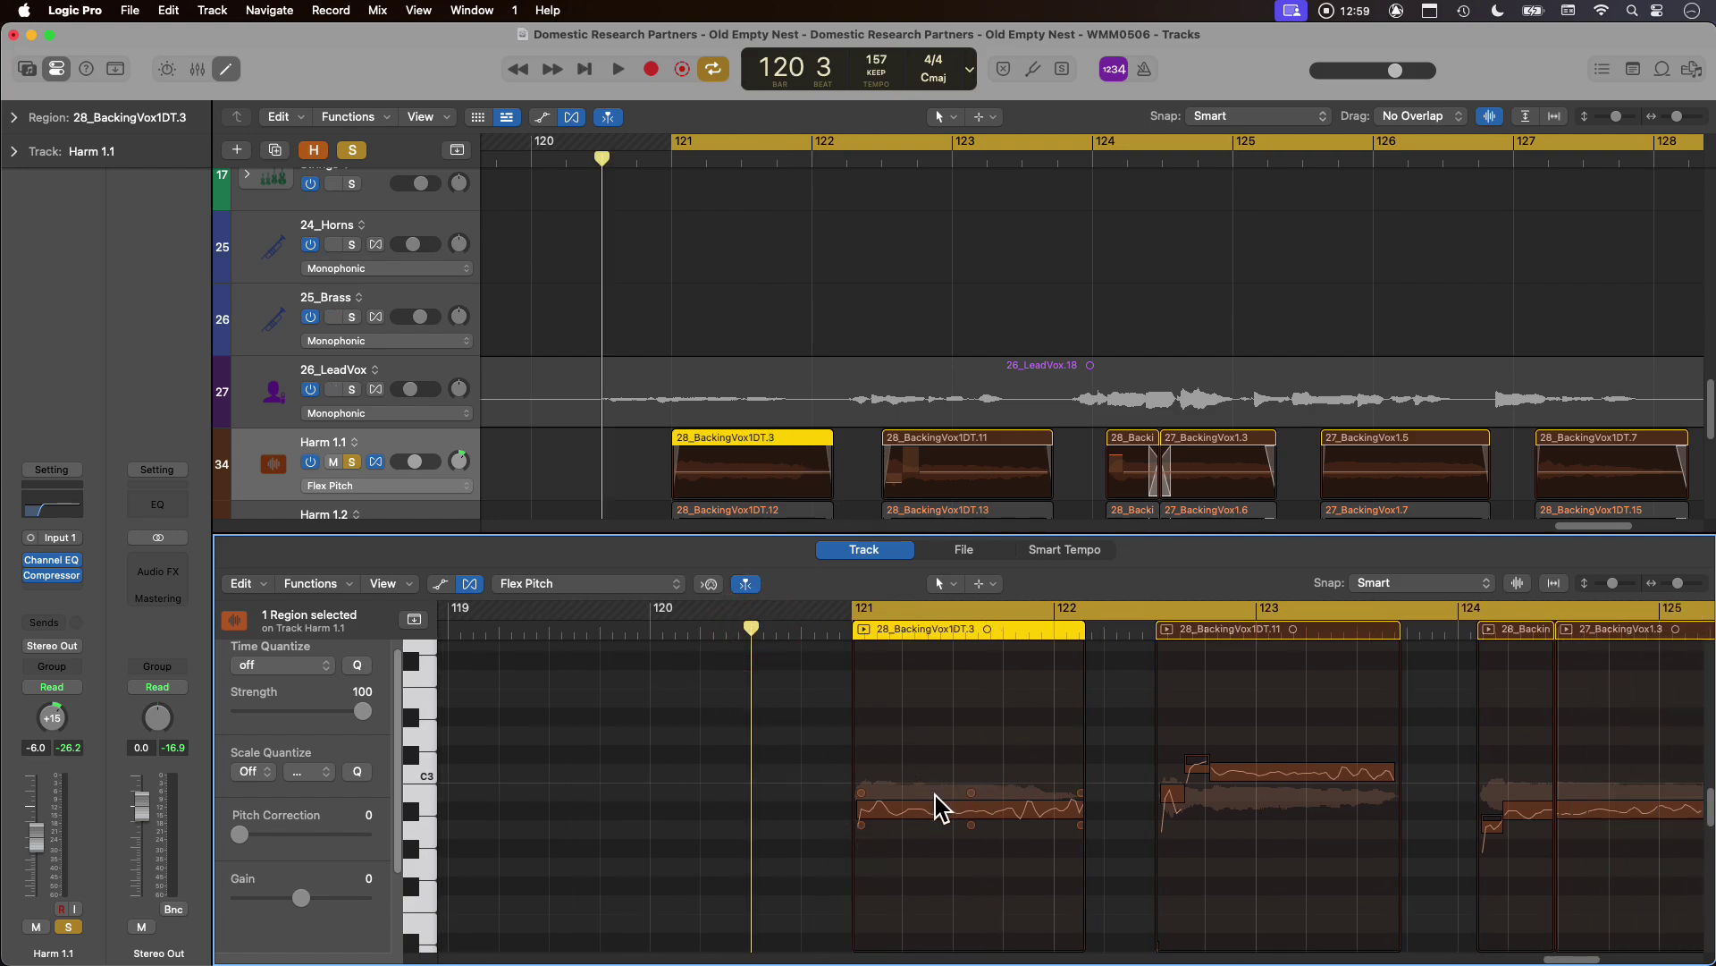
Set the pitch correction of the note in 28_BackingVox1DT.3 to 100, try adjusting its vibrato, and play it.
left_click(934, 812)
double_click(937, 812)
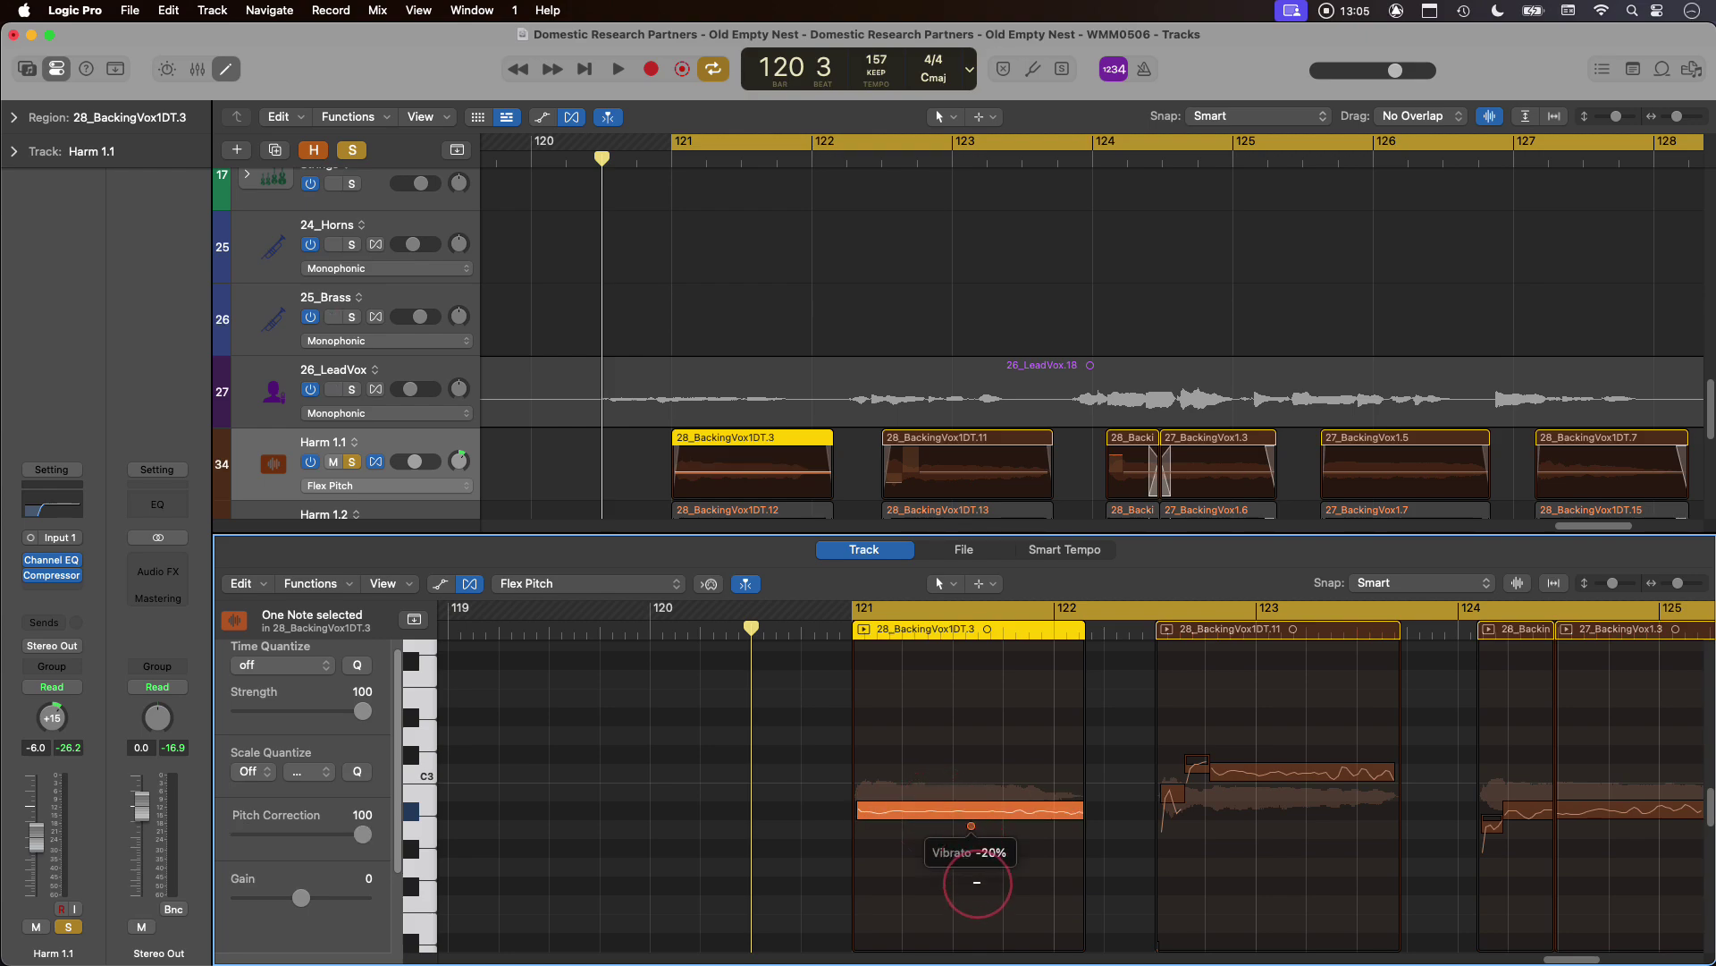
key("space")
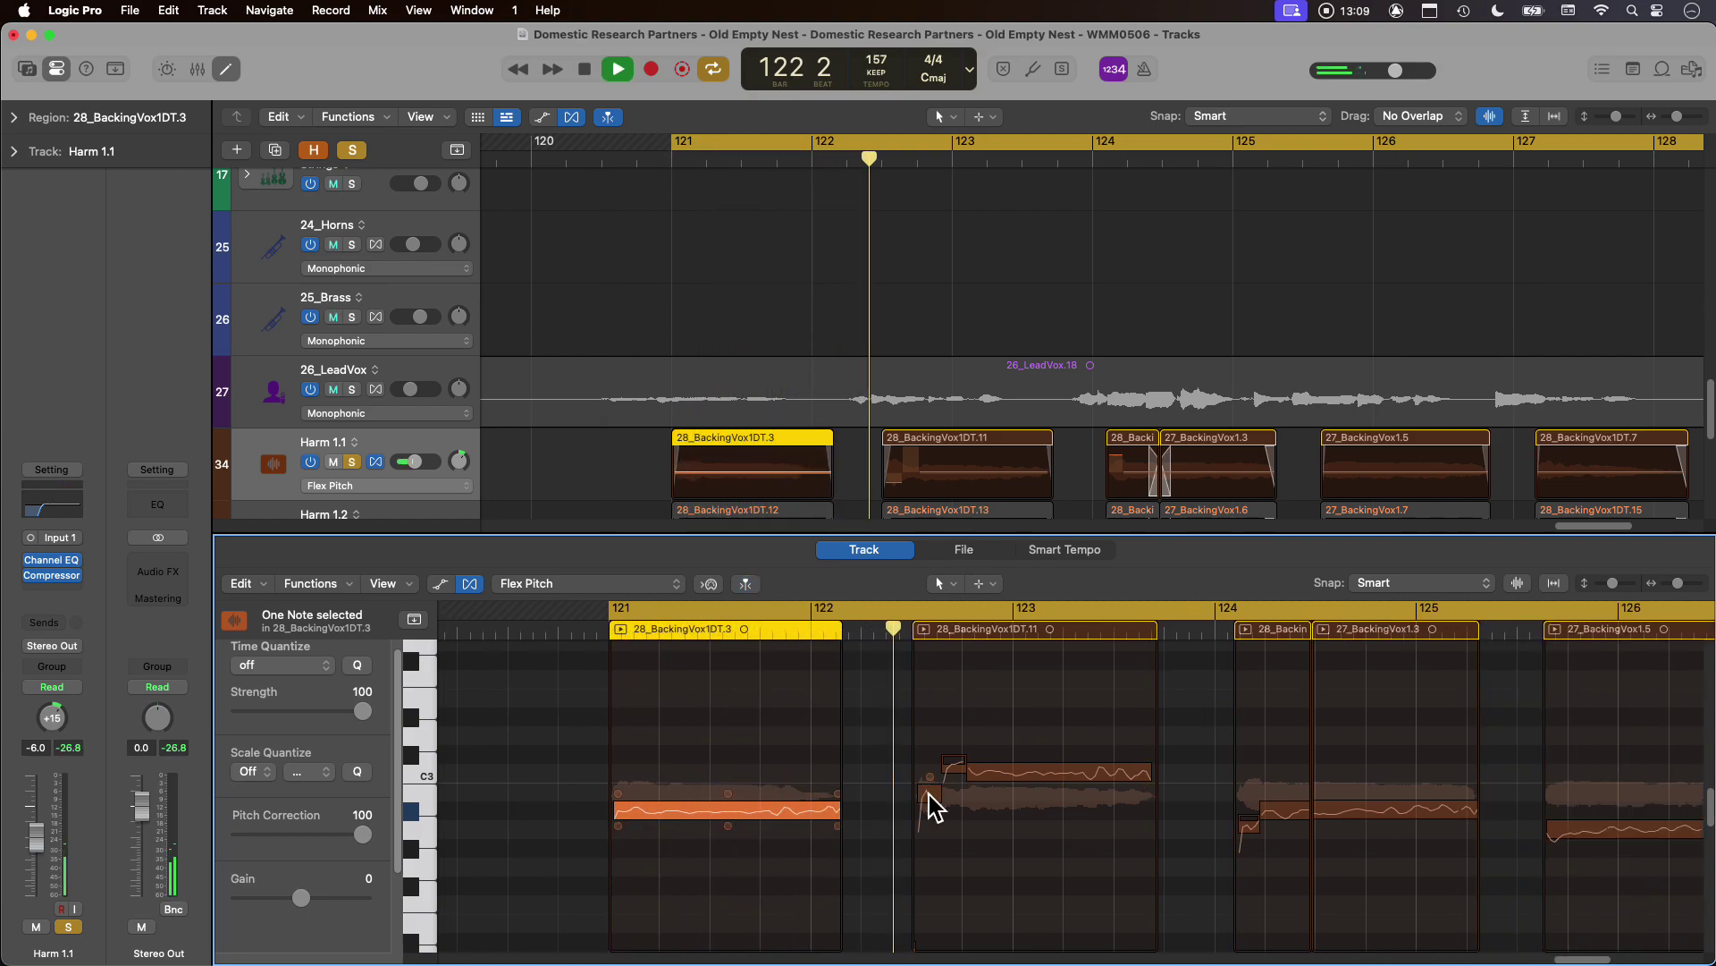
Correct the pitch of the Harm 1.1 notes from 28_BackingVox1DT.11 through 27_BackingVox1.5 to 100 during playback, and stop.
left_click(1027, 774)
left_click(939, 769)
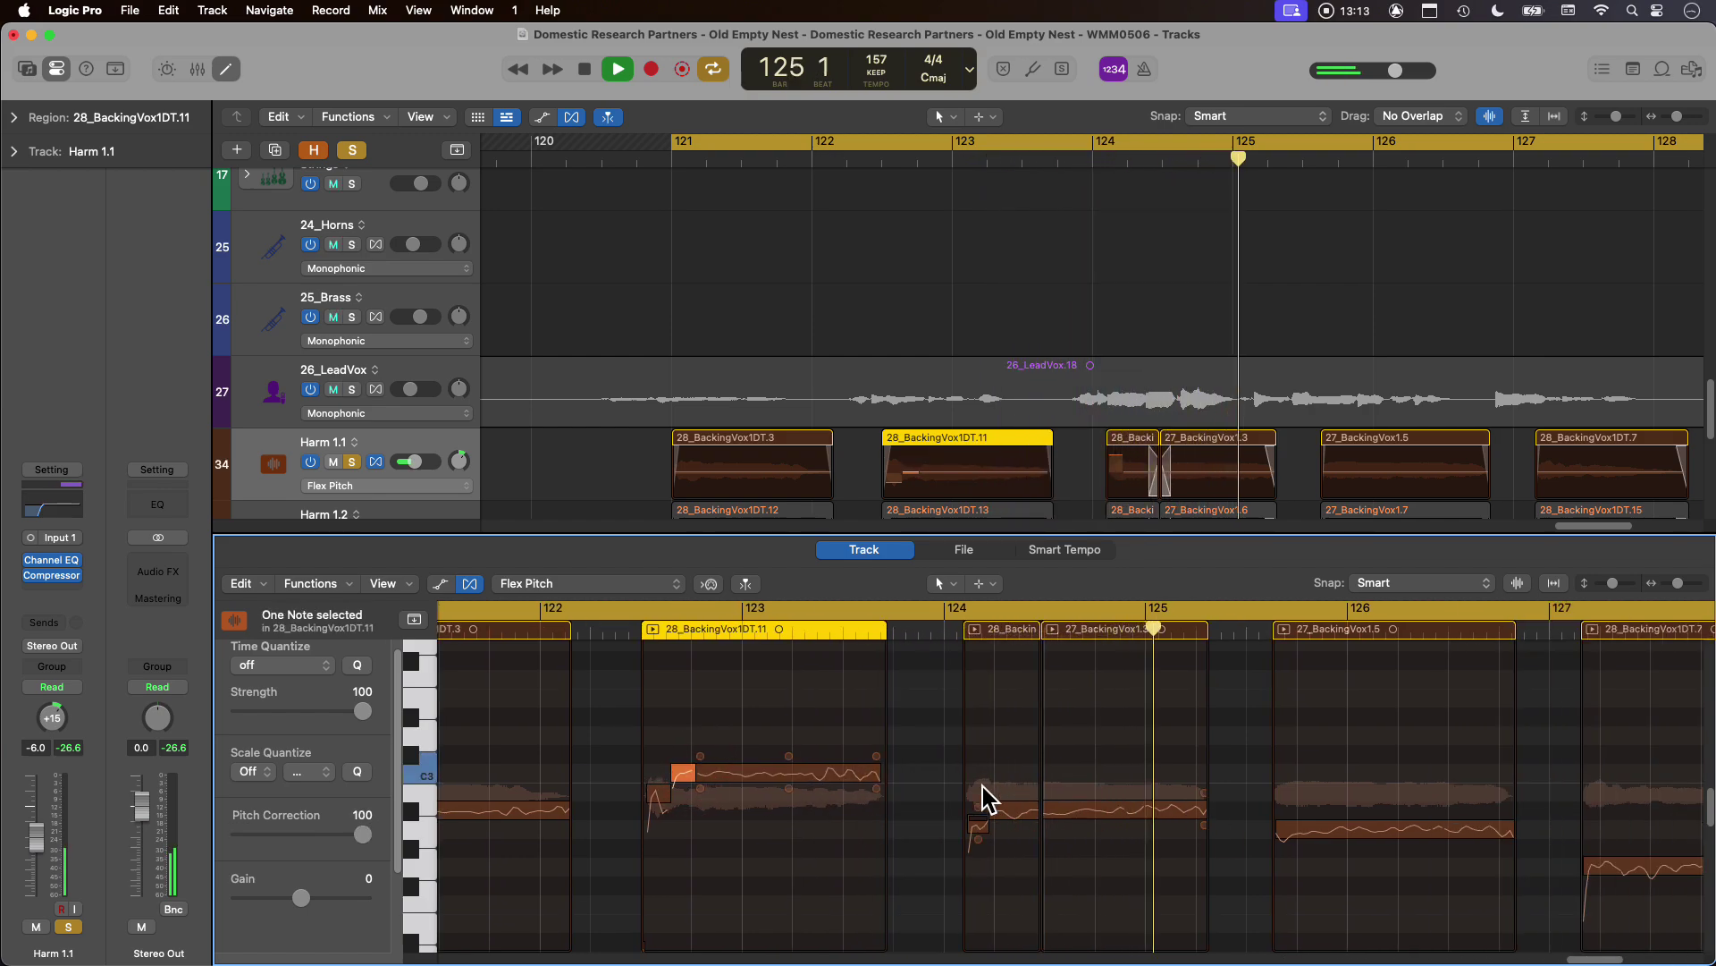
left_click(1112, 806)
left_click(1018, 808)
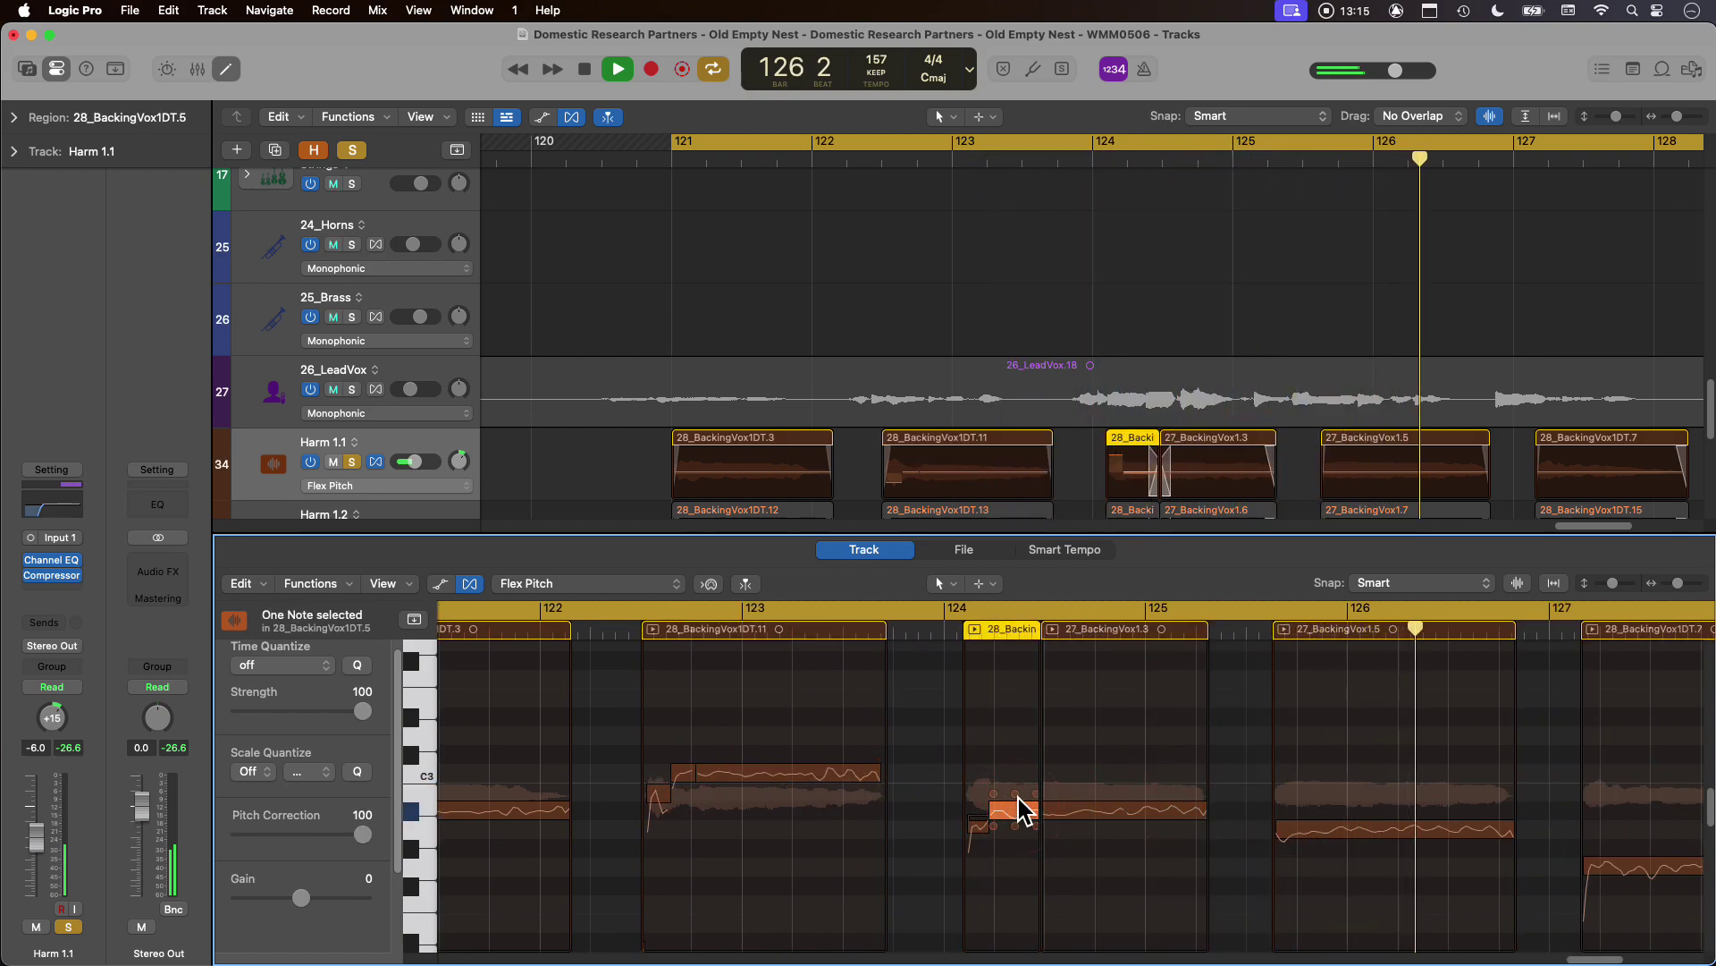
left_click(1040, 835)
key("space")
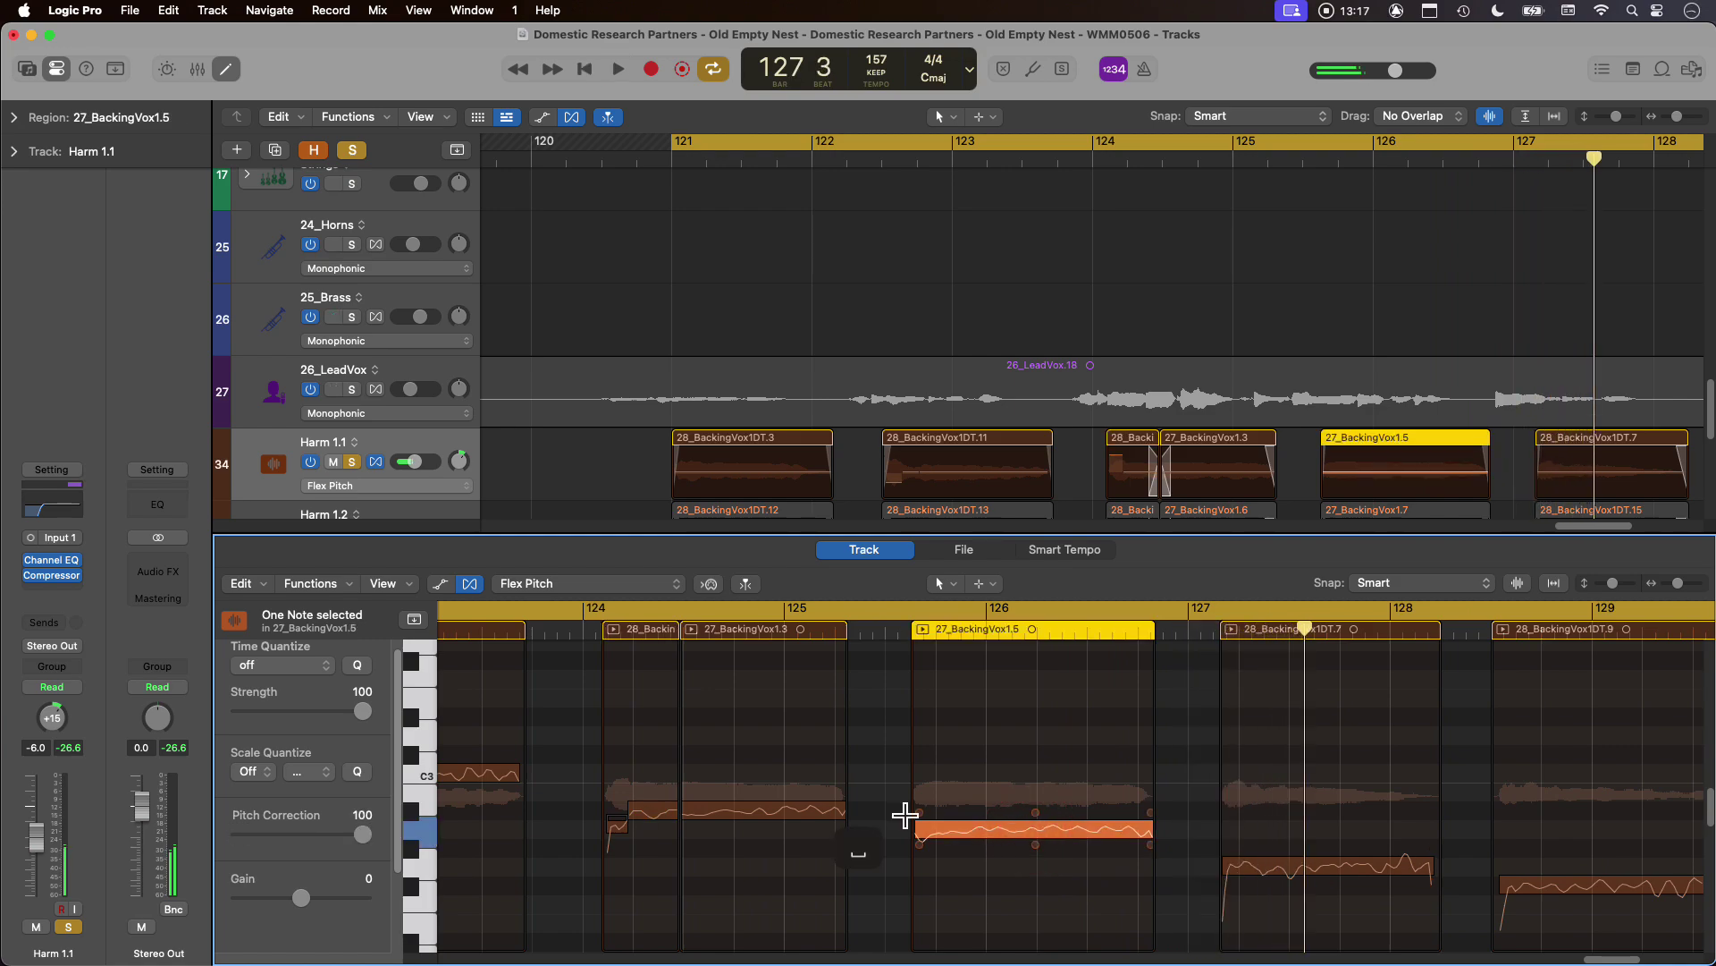
Adjust the starting pitch drift of the 27_BackingVox1.5 note to about 0.42 and play Harm 1.1 from before its first region.
scroll(939, 822, "down", 3)
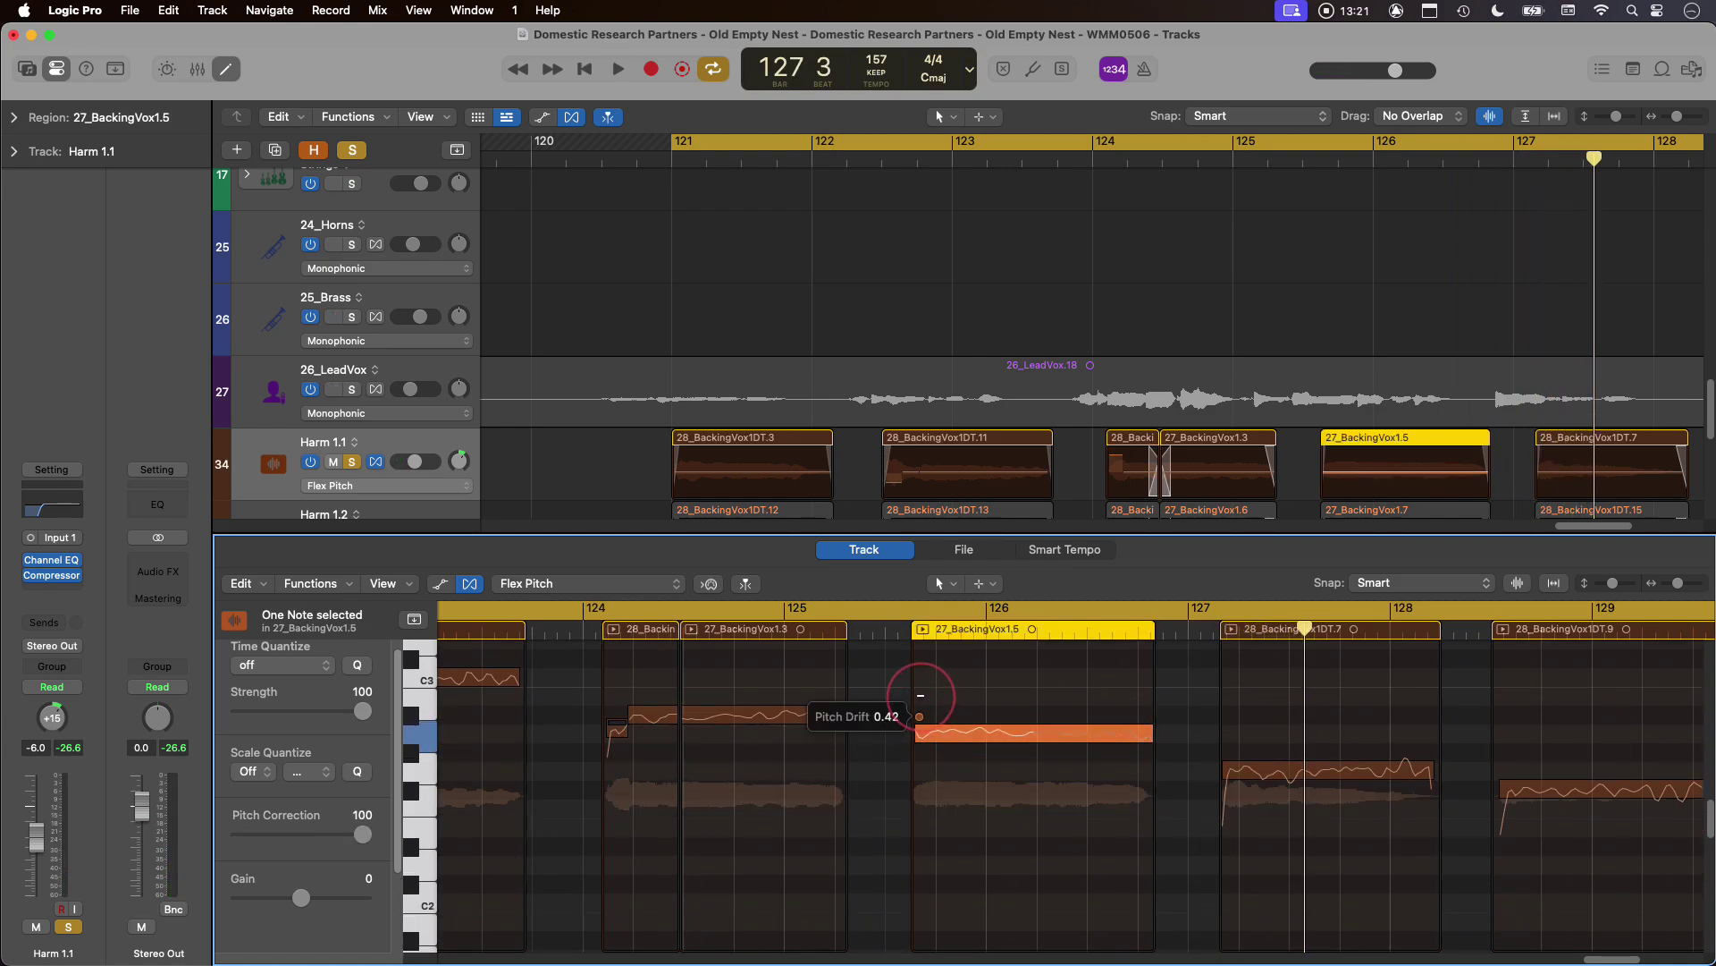
left_click(778, 629)
key("space")
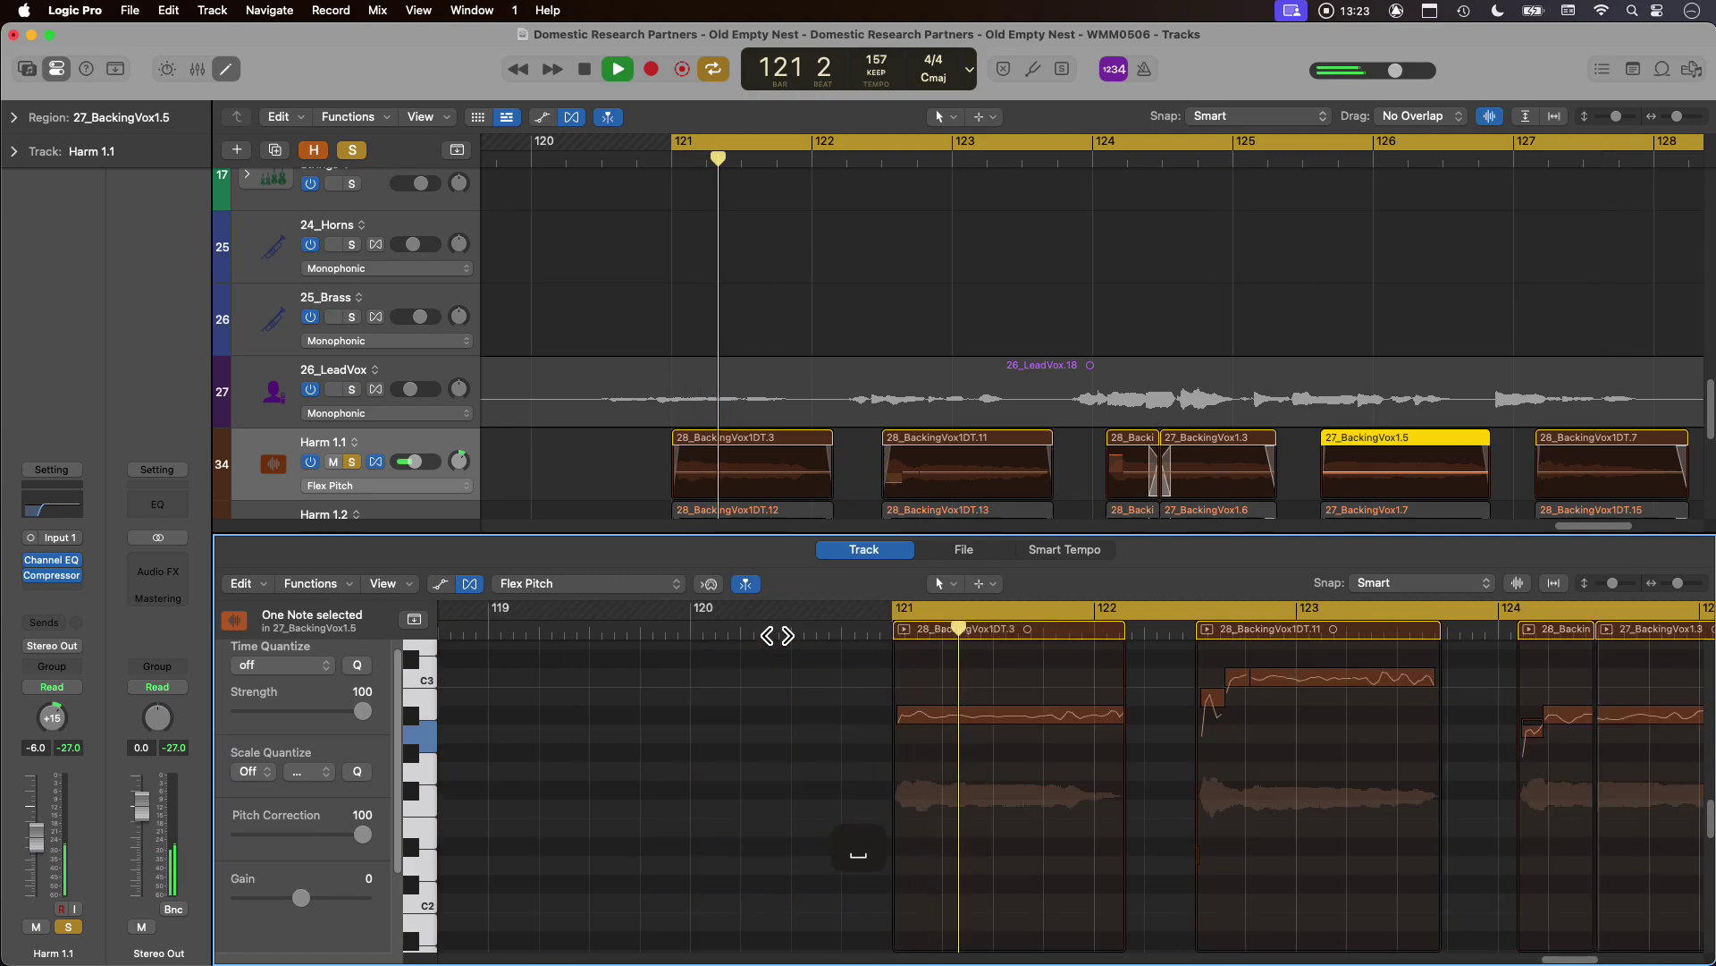
Turn off cycle playback and correct the pitch of the notes in 28_BackingVox1DT.7 and 28_BackingVox1DT.9 to 100 while Harm 1.1 plays.
key("c")
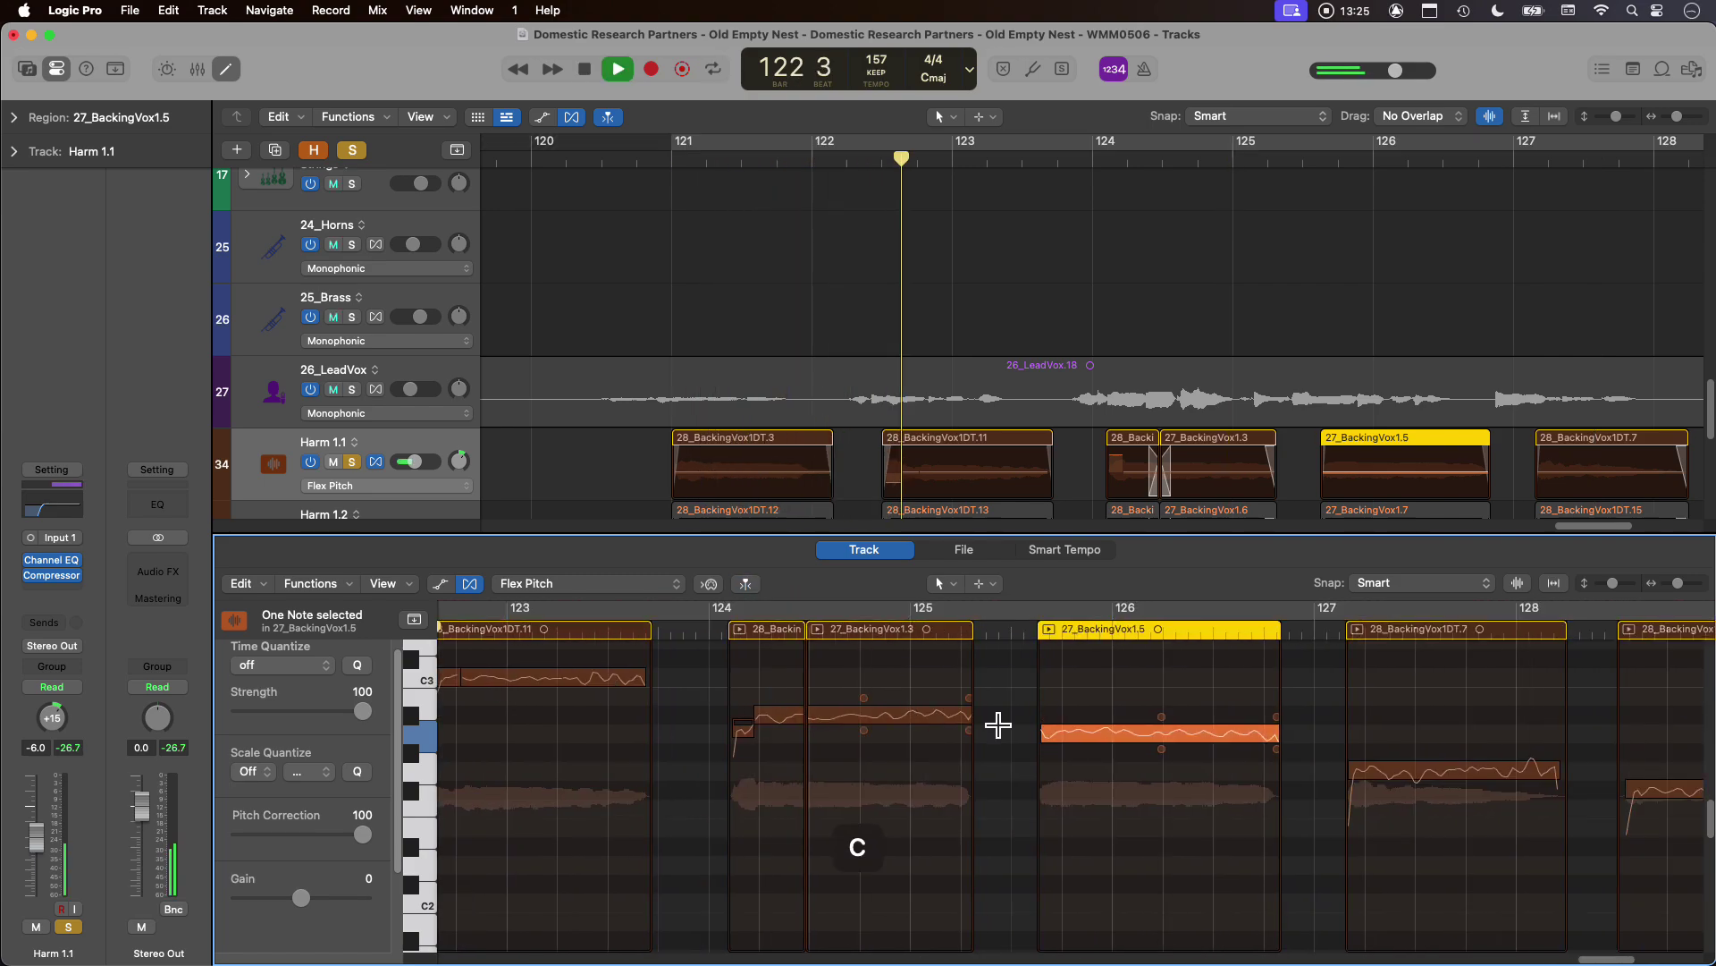
left_click_drag(1129, 785, 1131, 790)
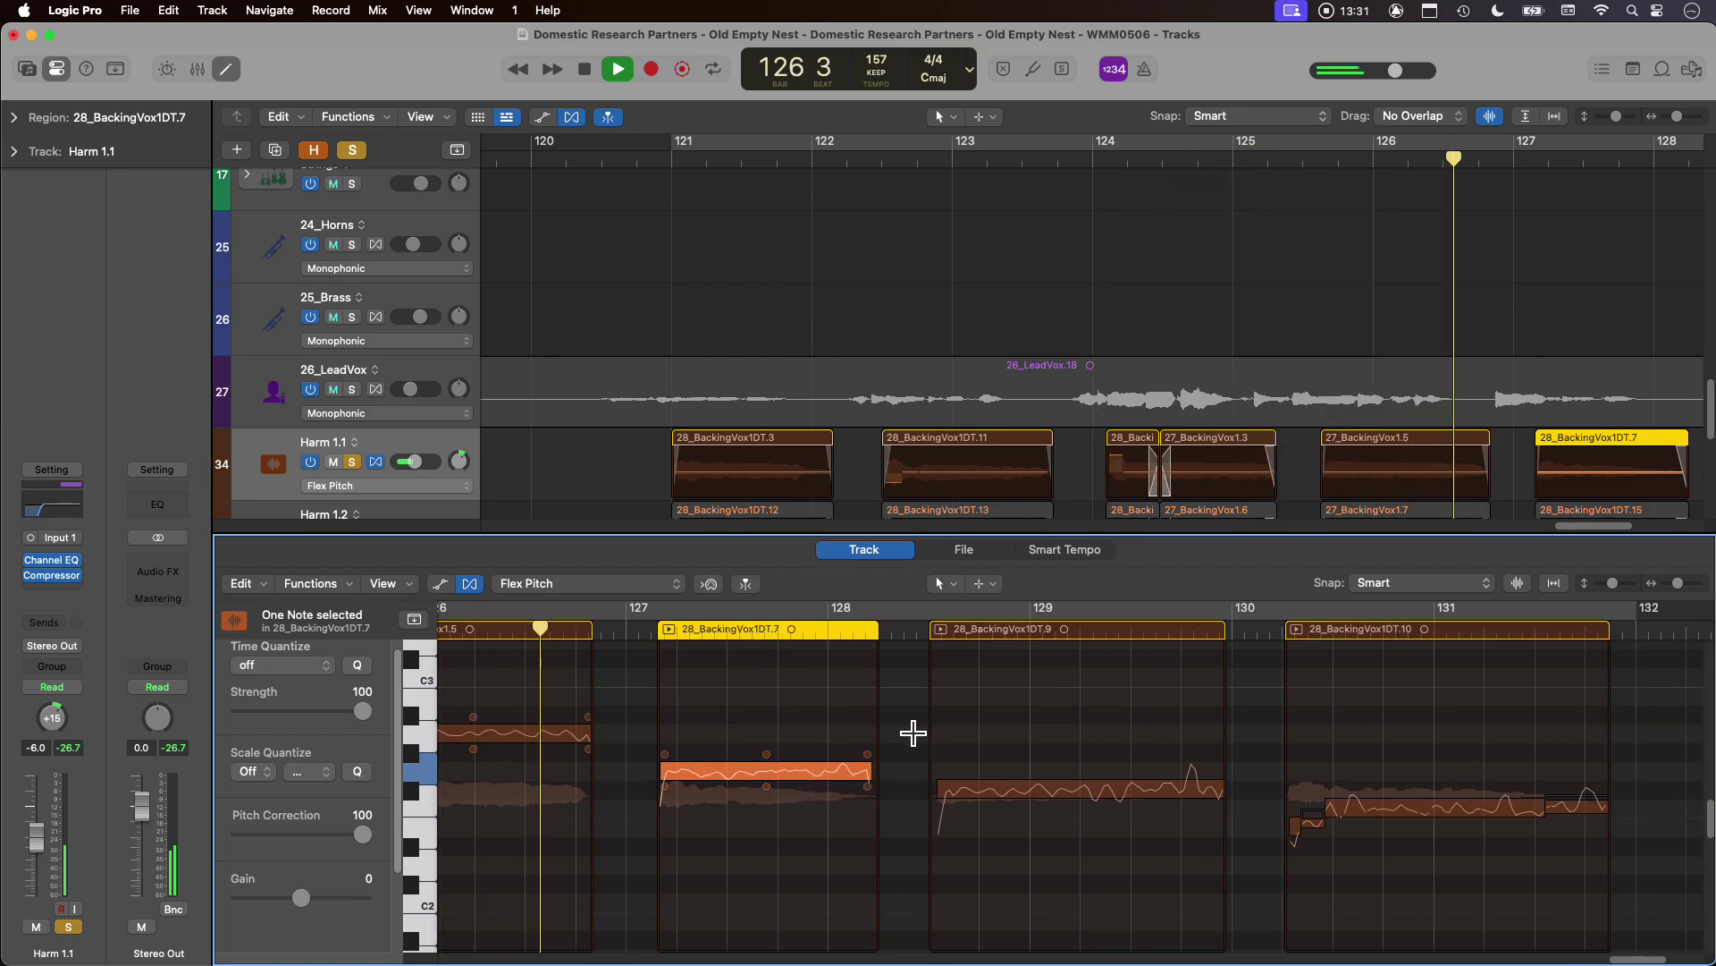
left_click(874, 790)
left_click_drag(876, 804, 877, 813)
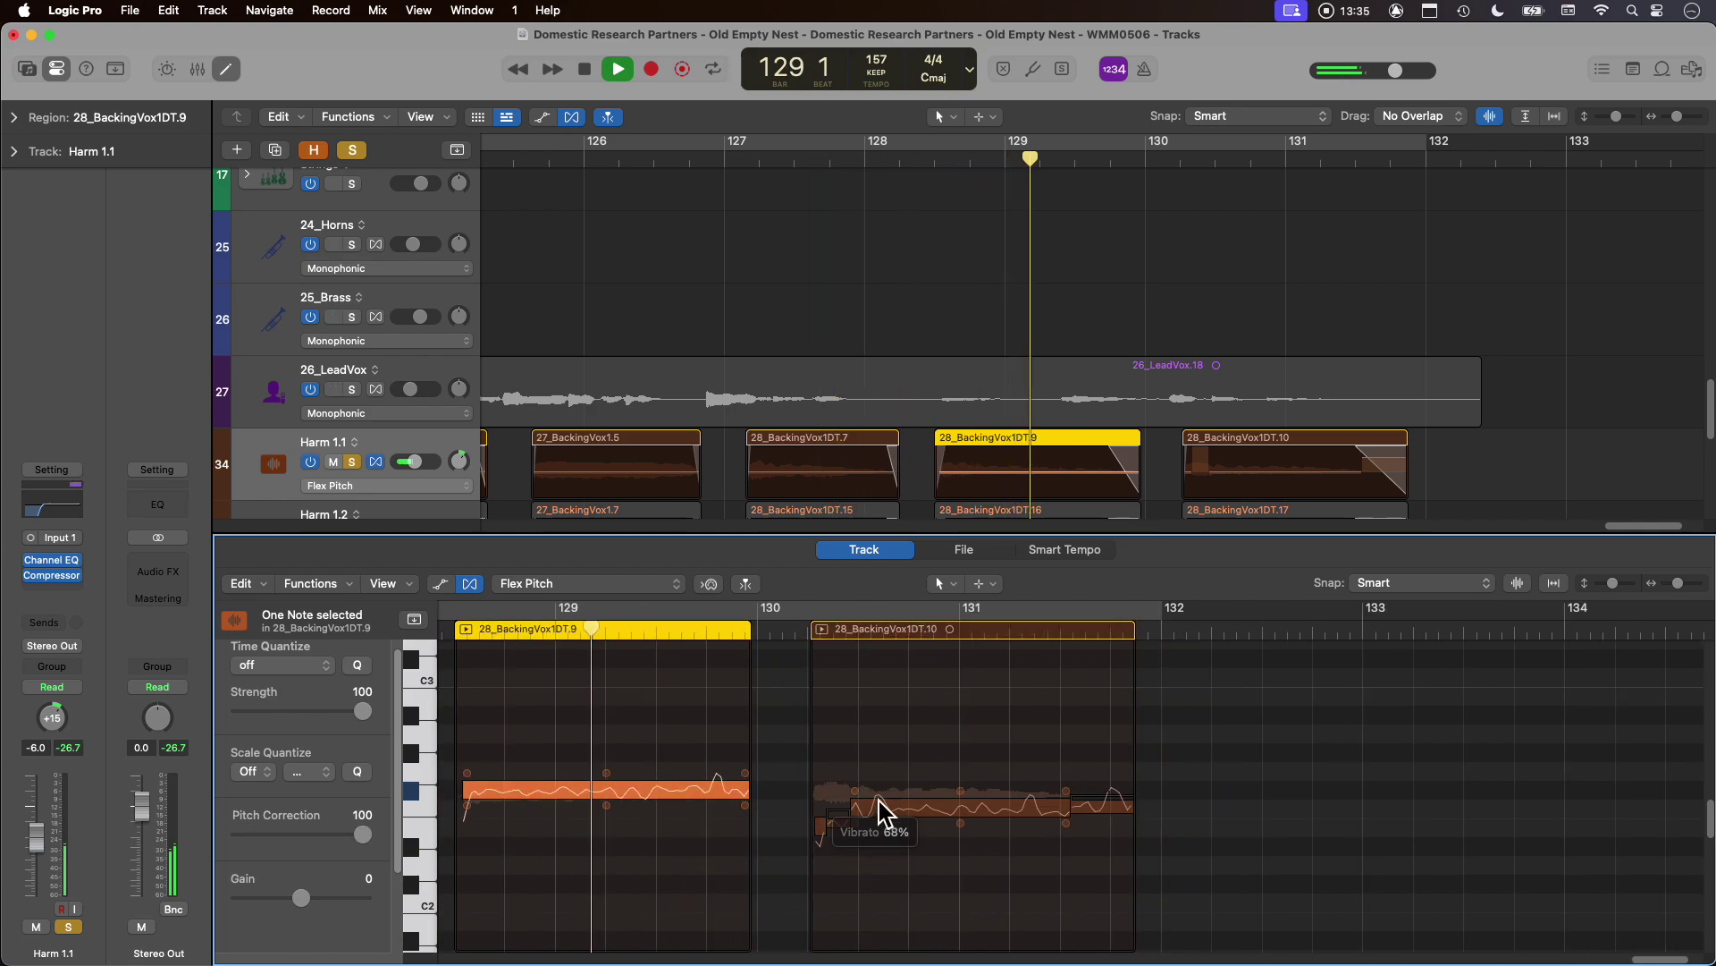
Correct the 28_BackingVox1DT.10 notes to 100, set the vibrato to about 54% with all Harm 1.1 notes selected, and stop playback.
left_click(996, 816)
left_click(1098, 810)
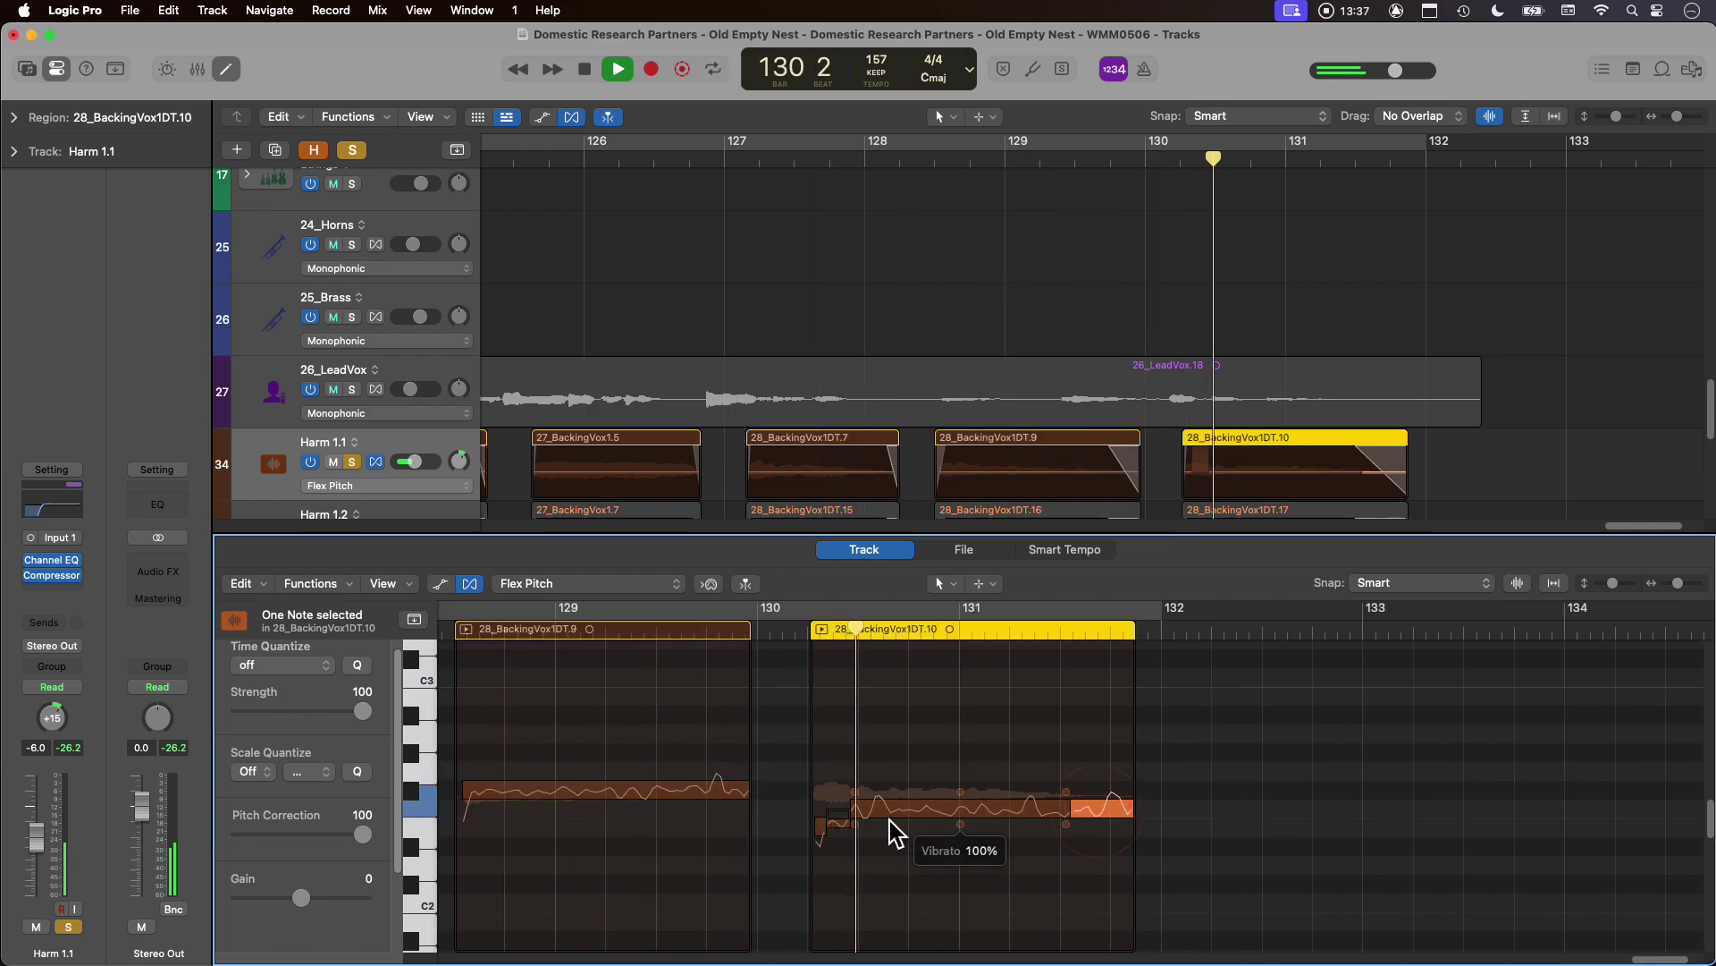
key("super+a")
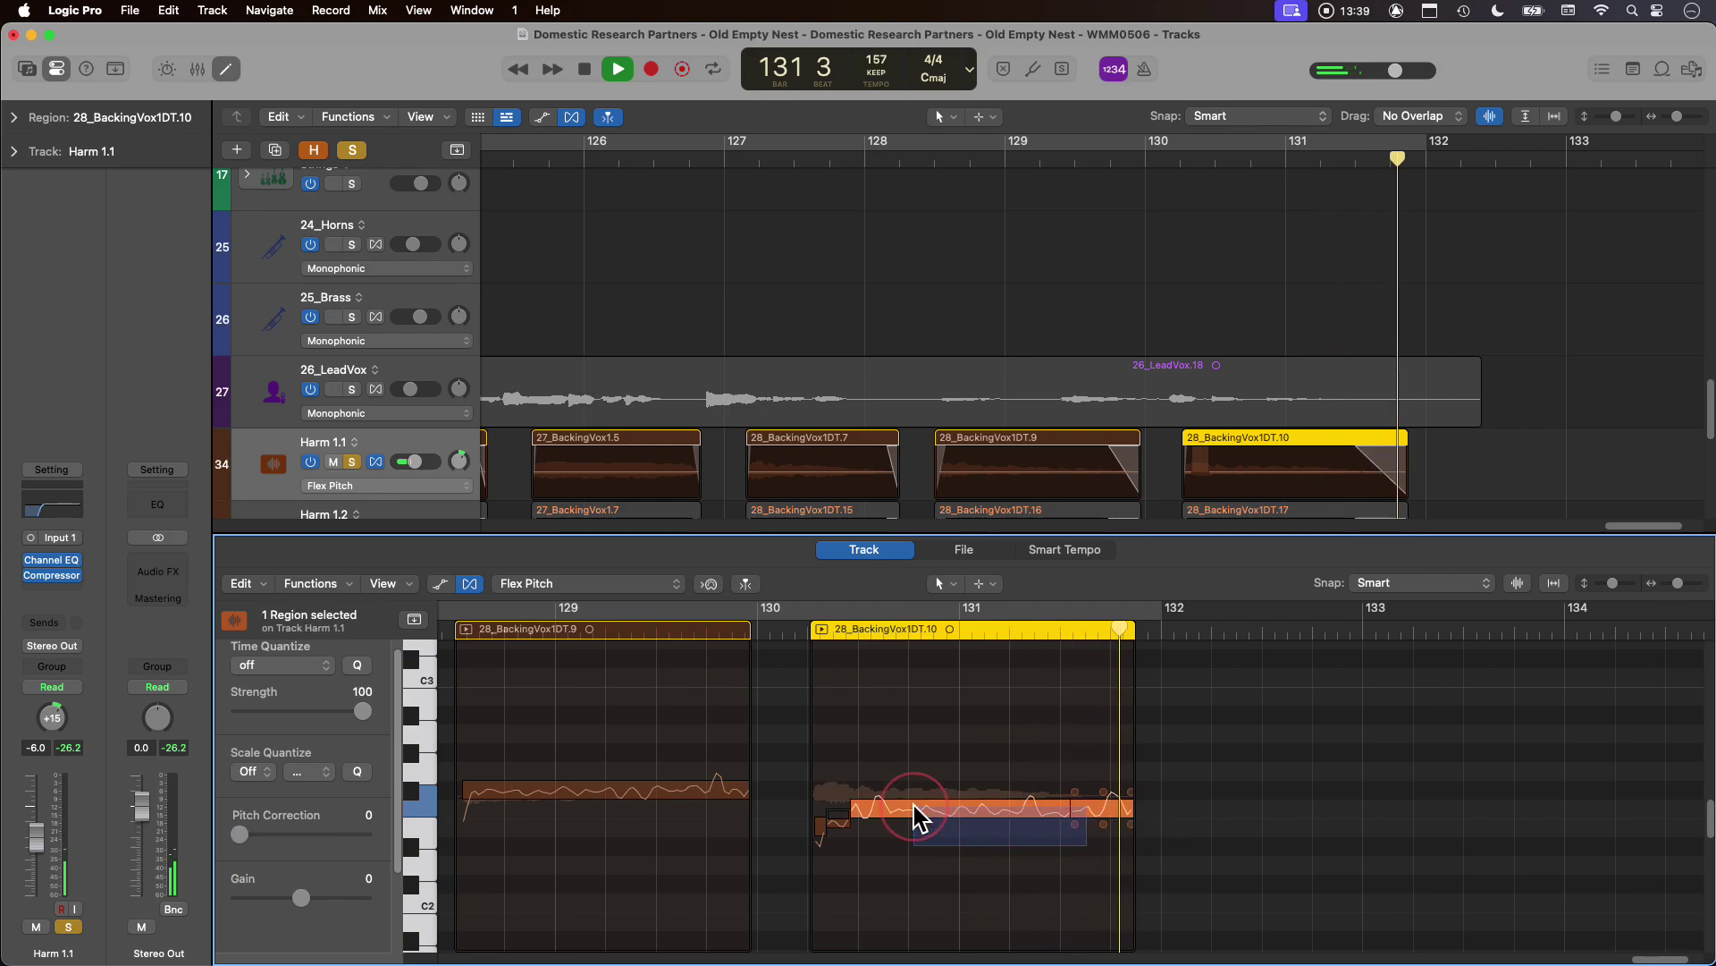
key("space")
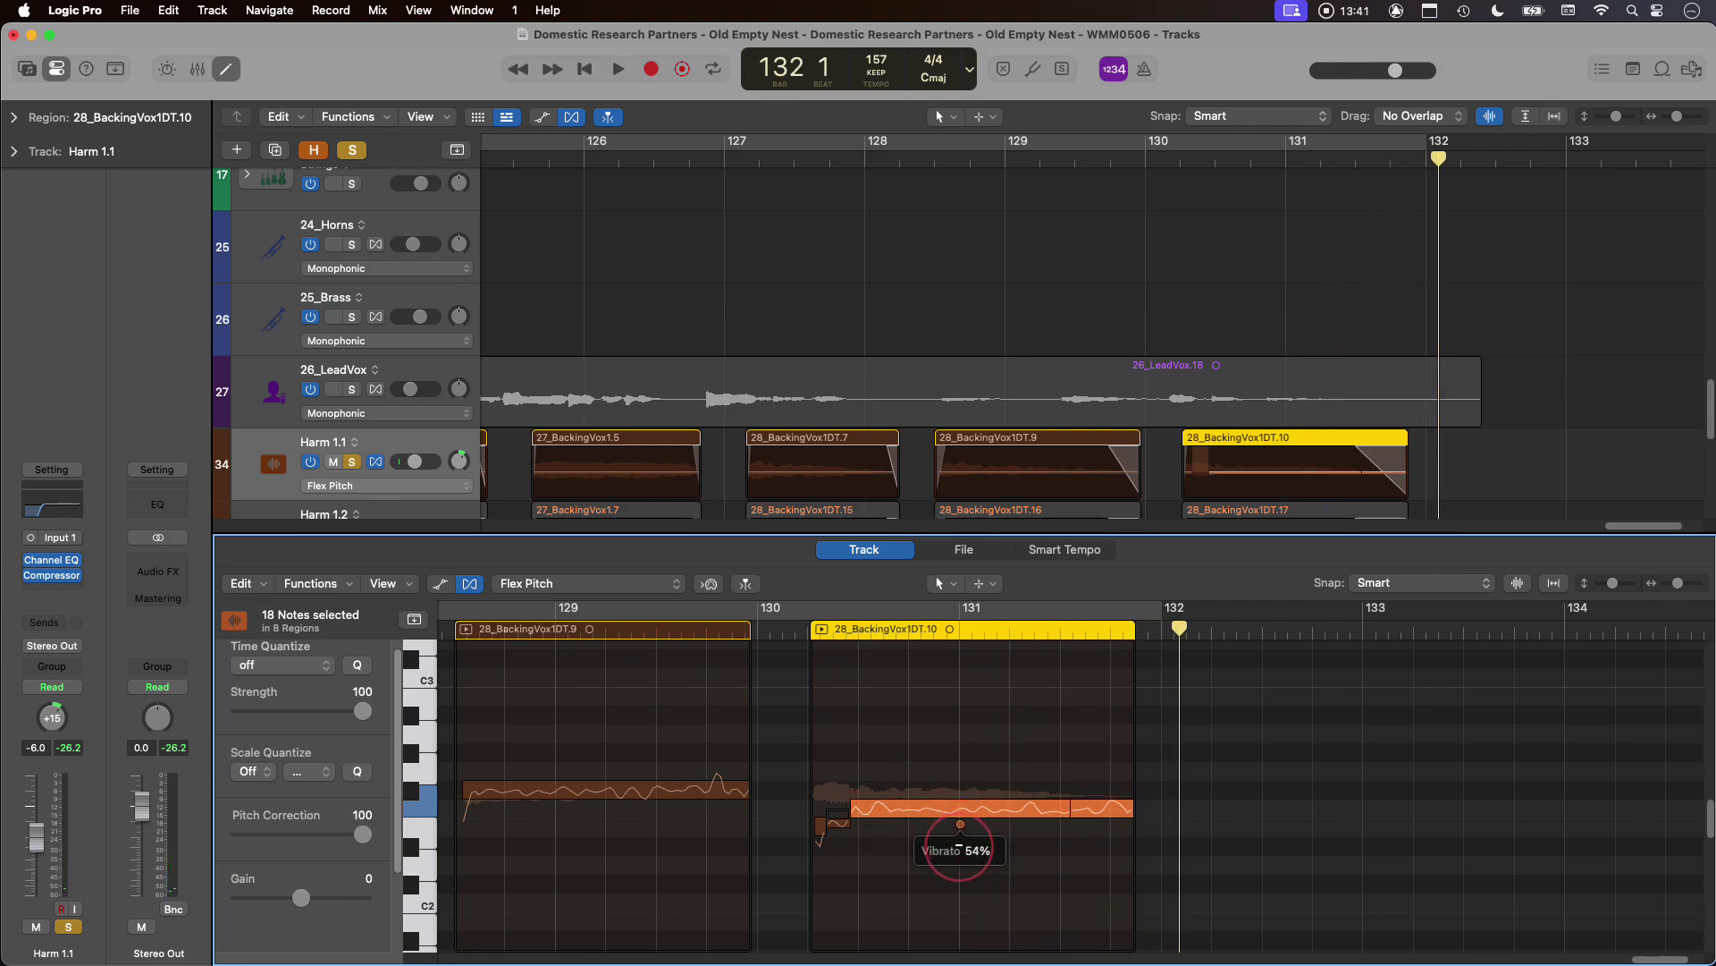
Close the Flex Pitch editor, solo Harm 1.2 instead of Harm 1.1, and clear the region selection before its first region.
left_click(968, 535)
left_click(387, 520)
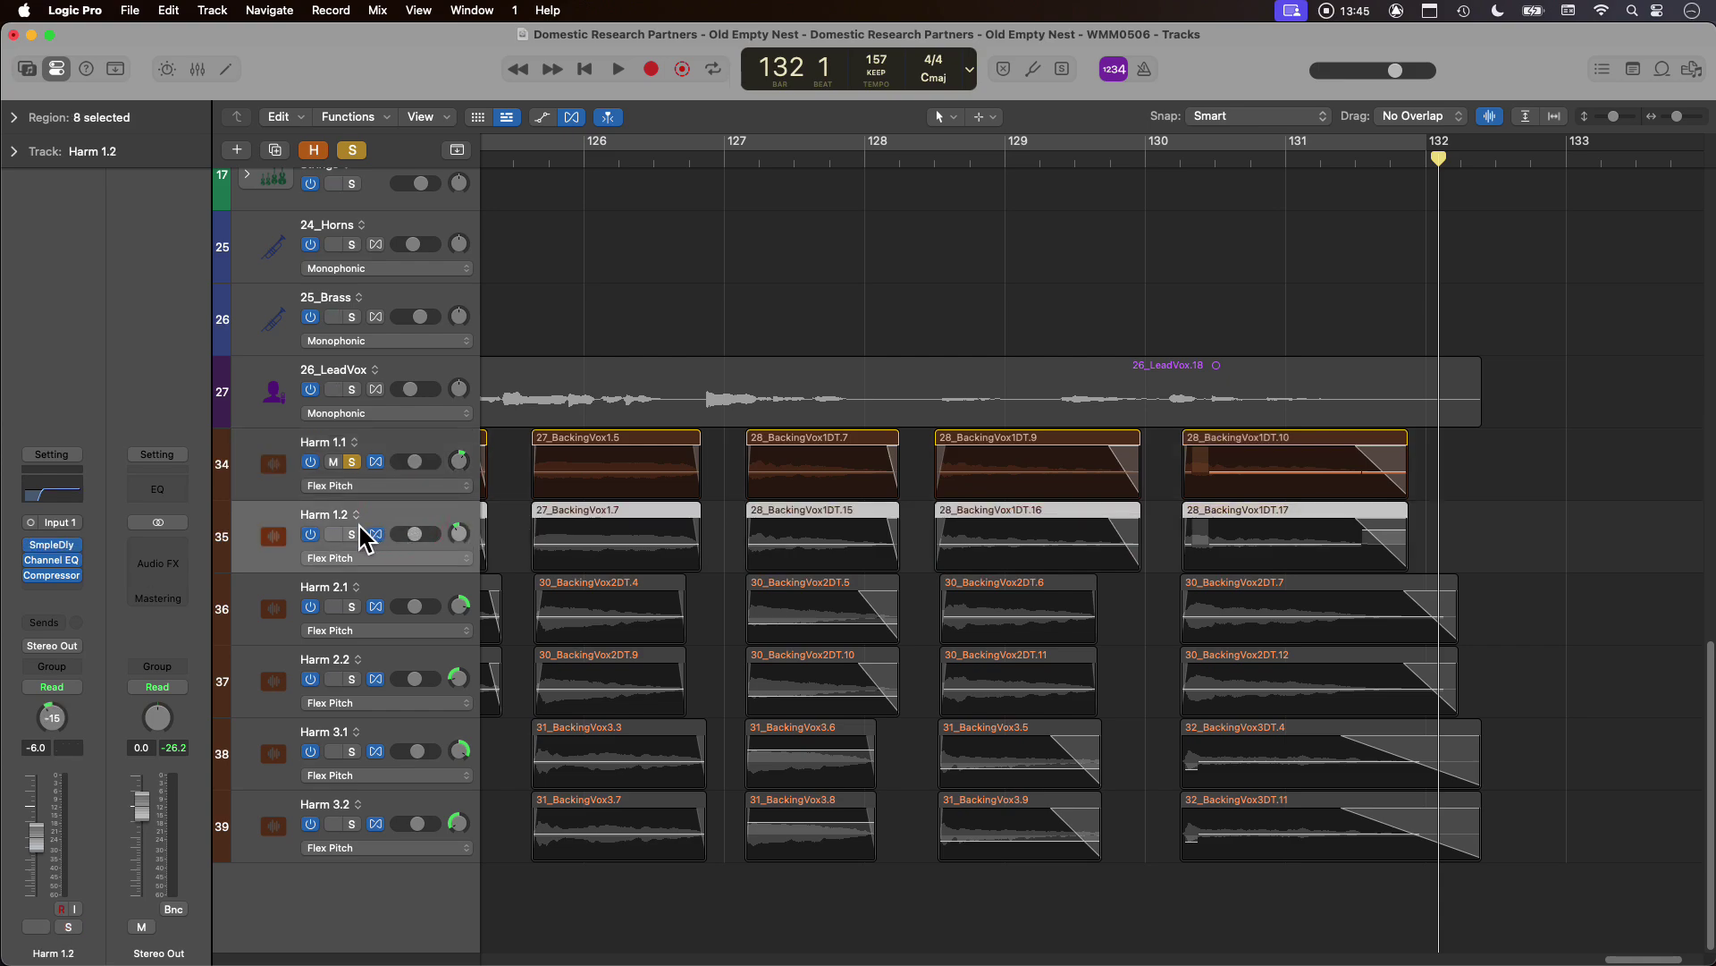
left_click(353, 534)
left_click(352, 462)
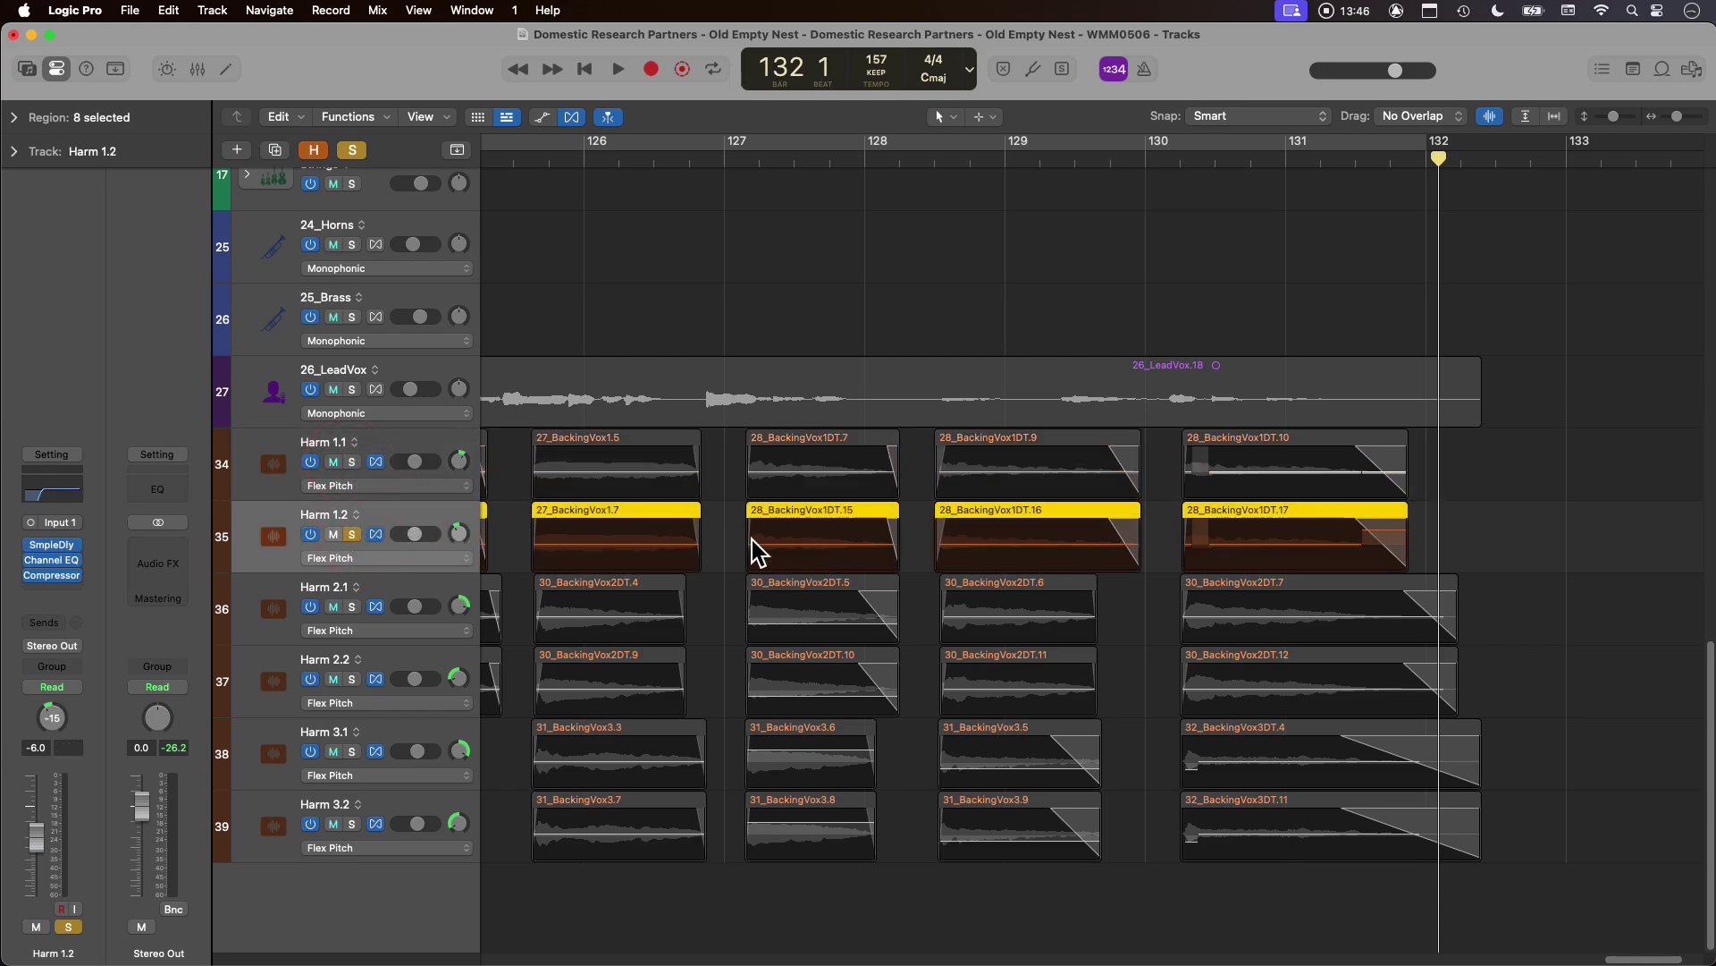
scroll(1028, 587, "left", 10)
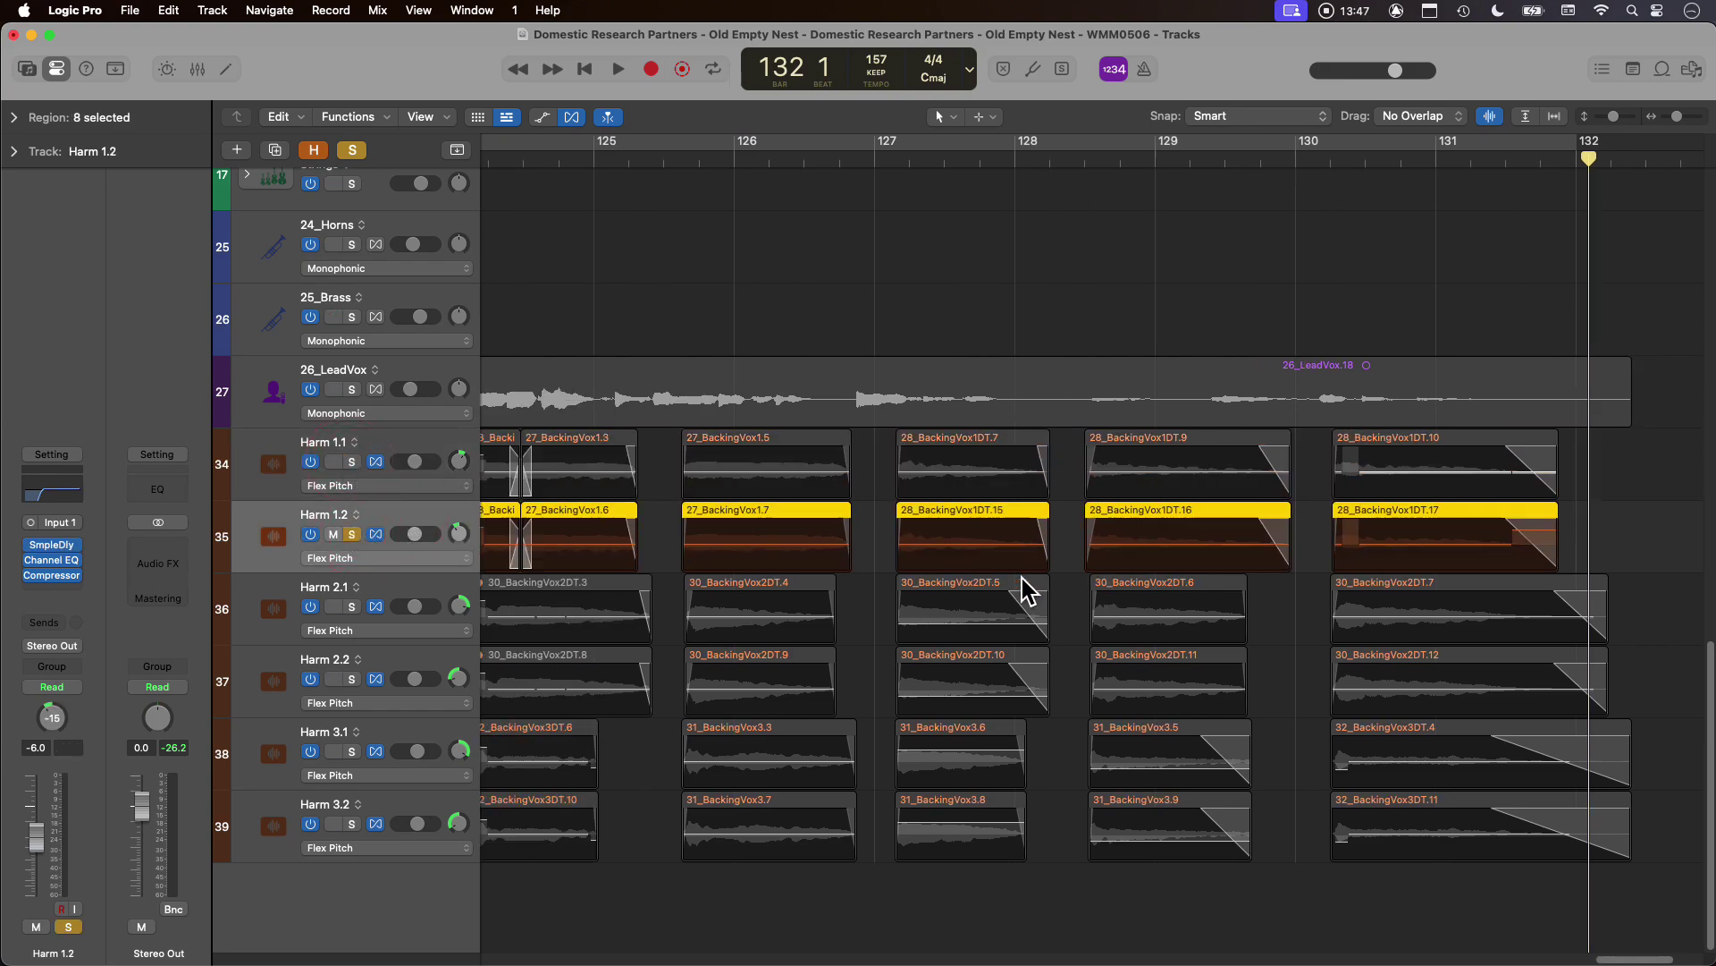
scroll(1025, 595, "left", 5)
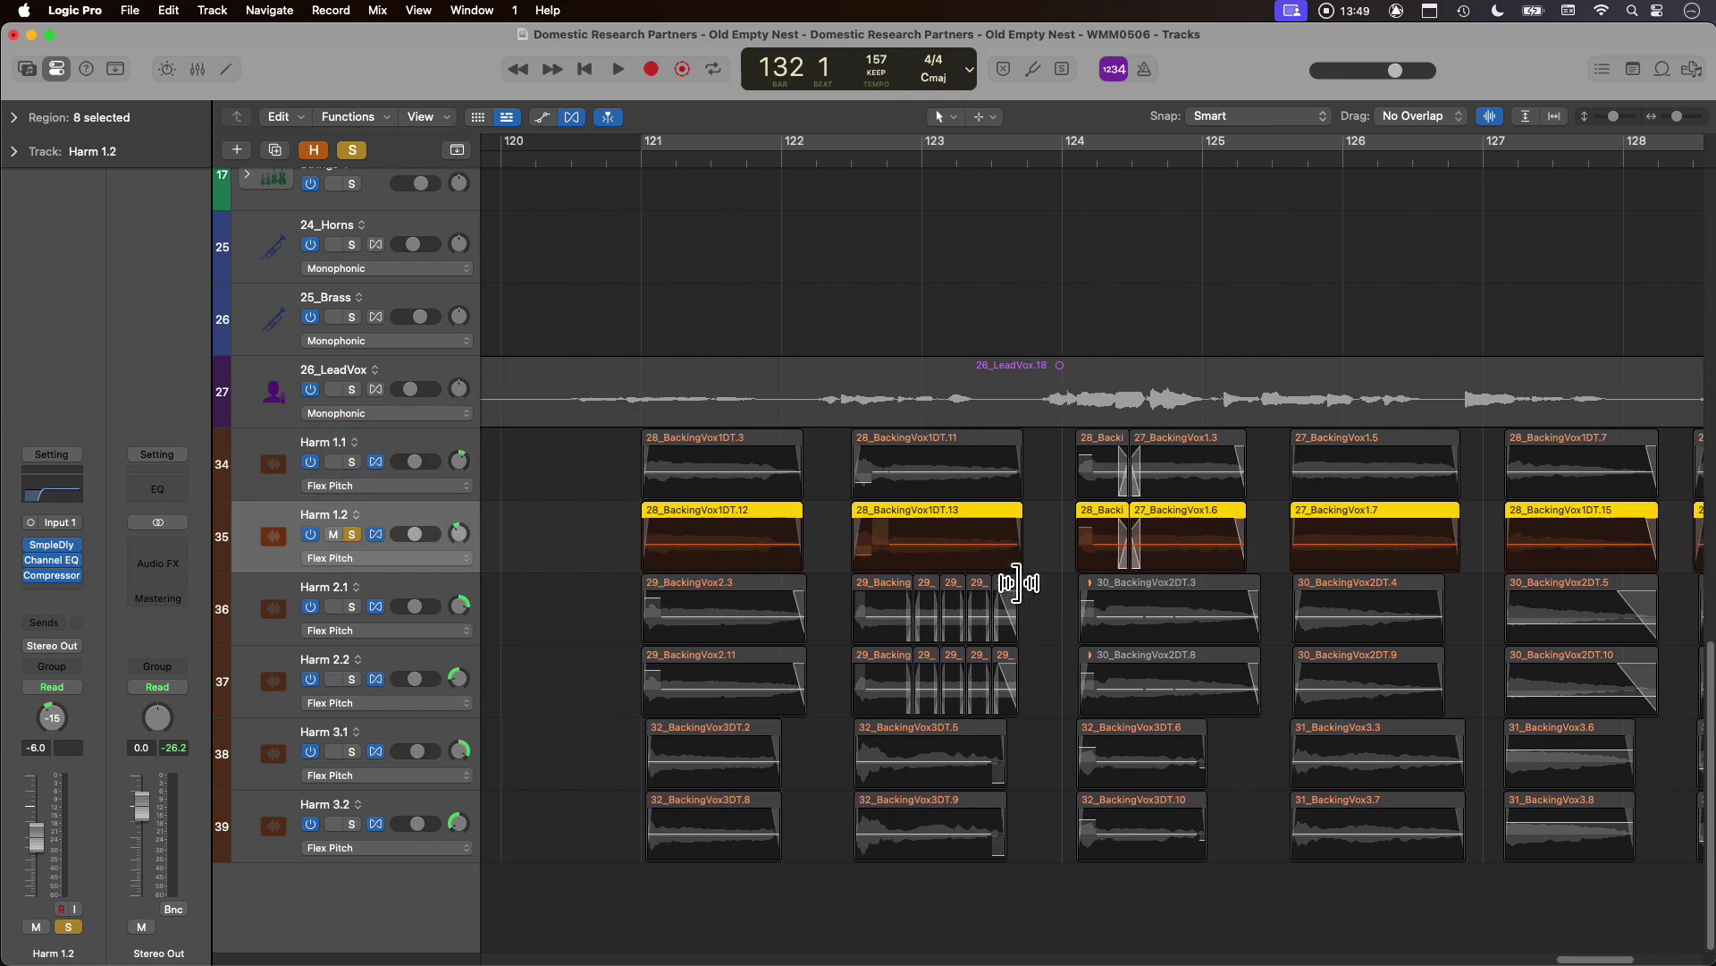
left_click(550, 532)
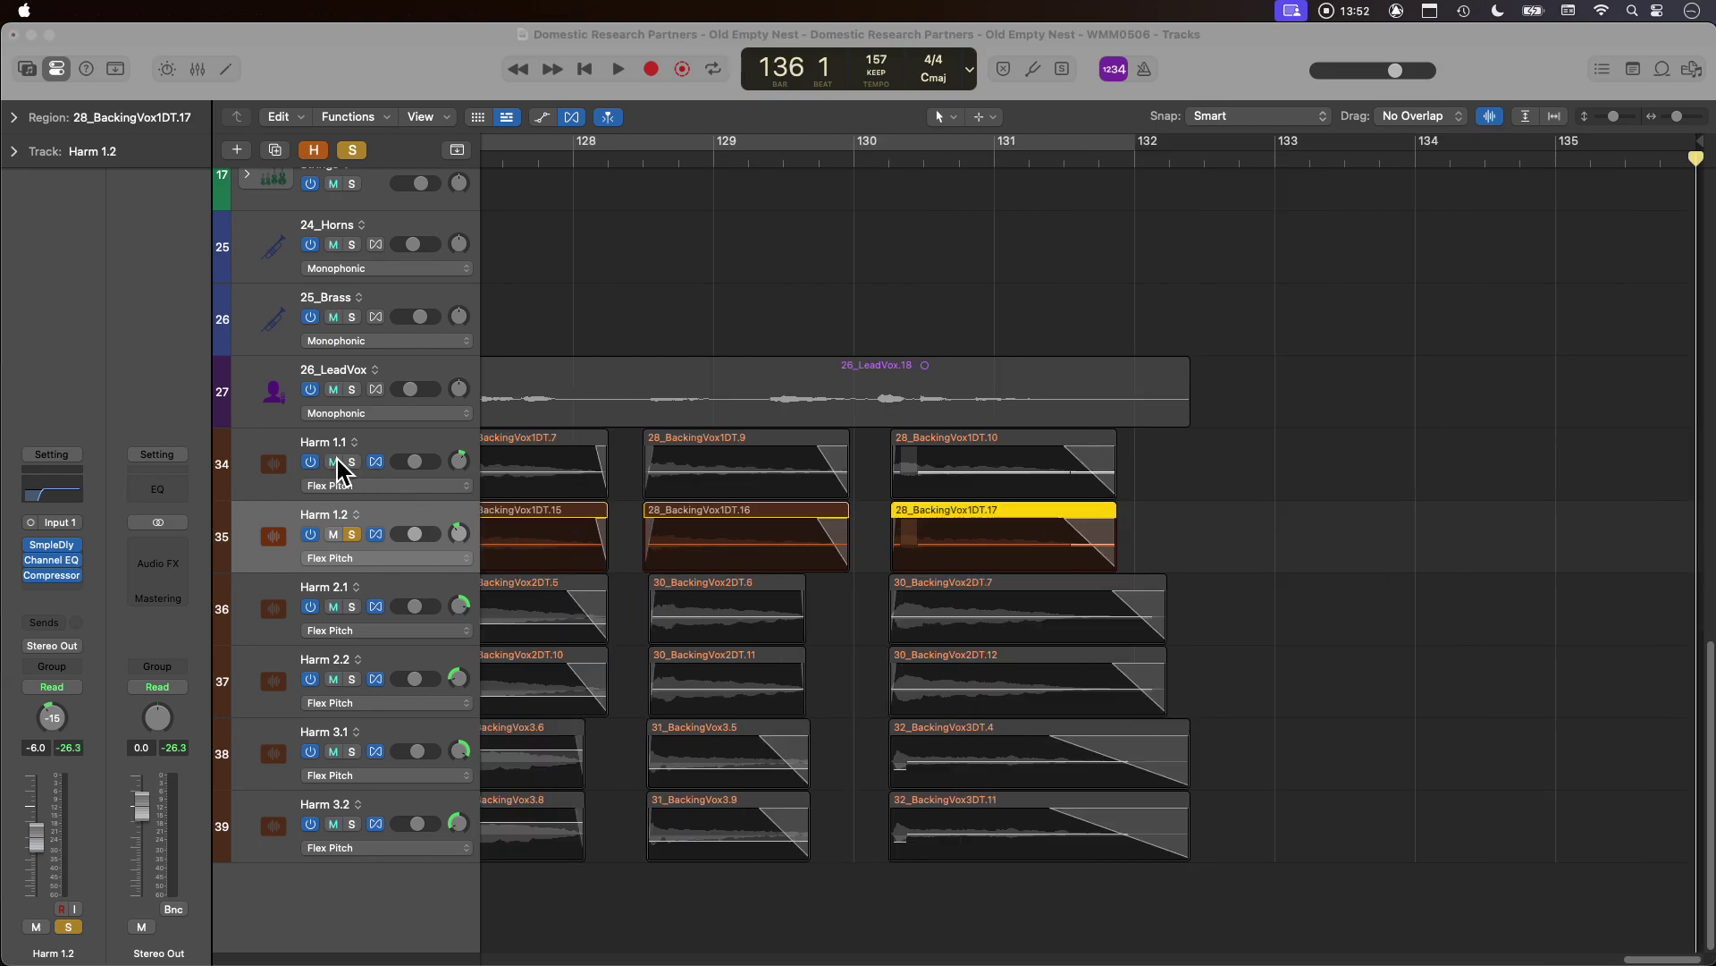
Solo Harm 1.1 together with Harm 1.2, play both from bar 121 through their last regions, and stop.
left_click(353, 462)
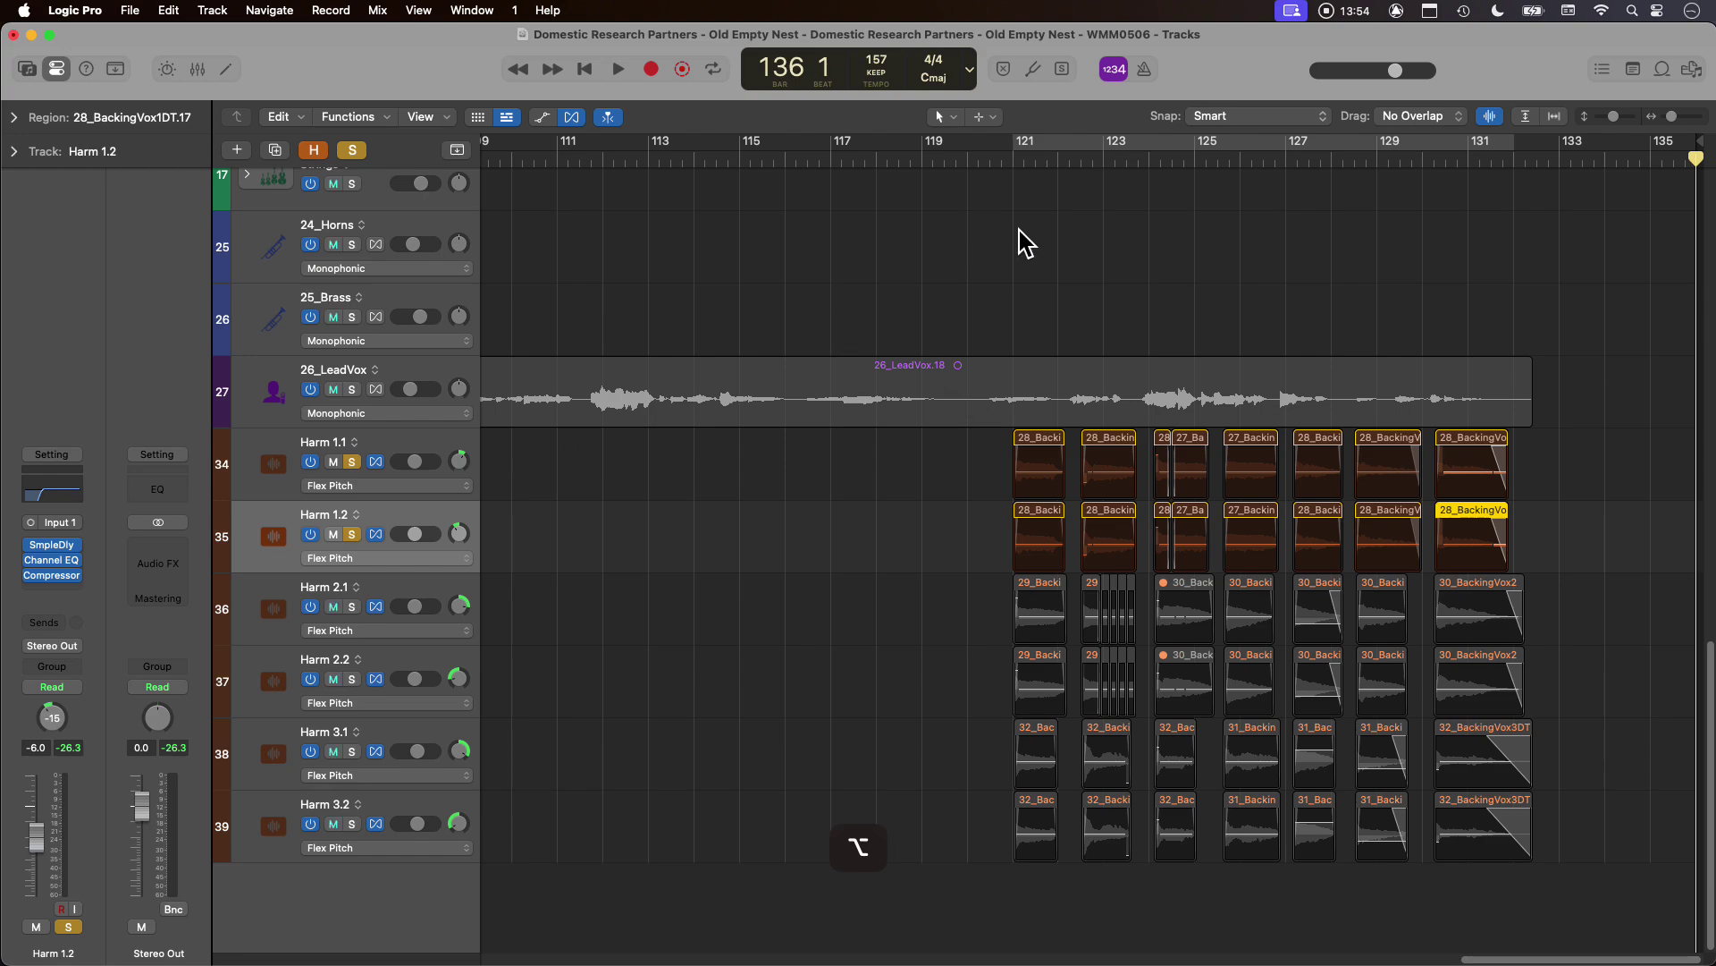
left_click(1019, 164)
key("space")
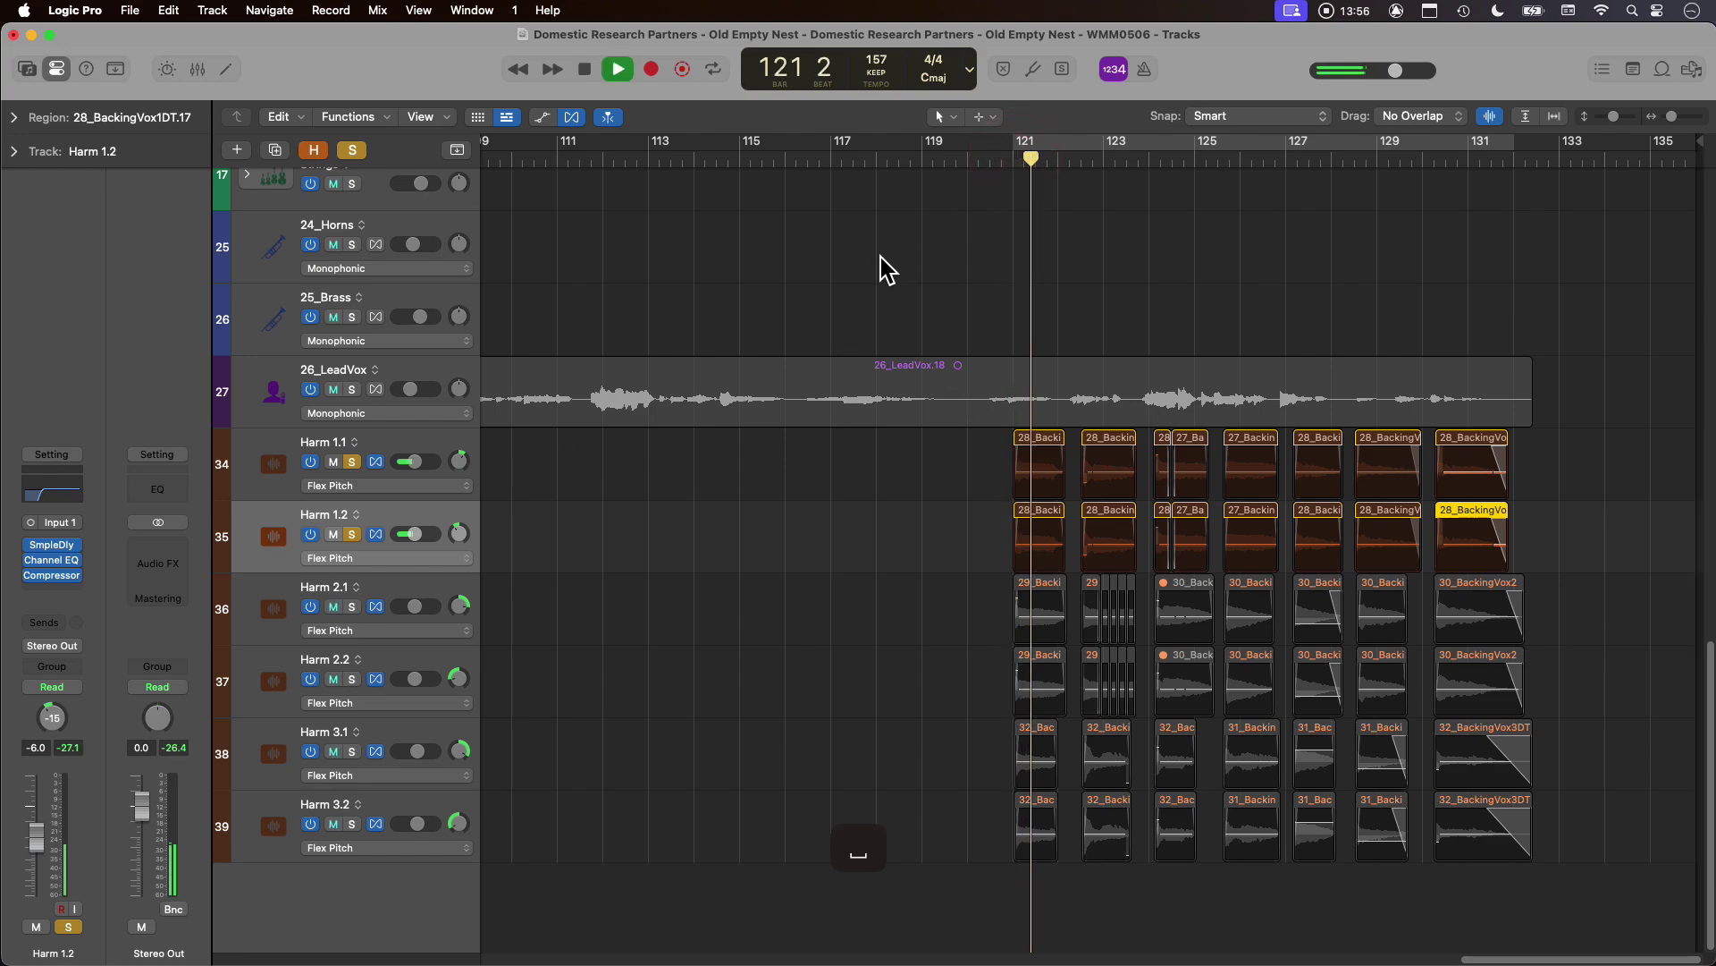
scroll(885, 268, "up", 3)
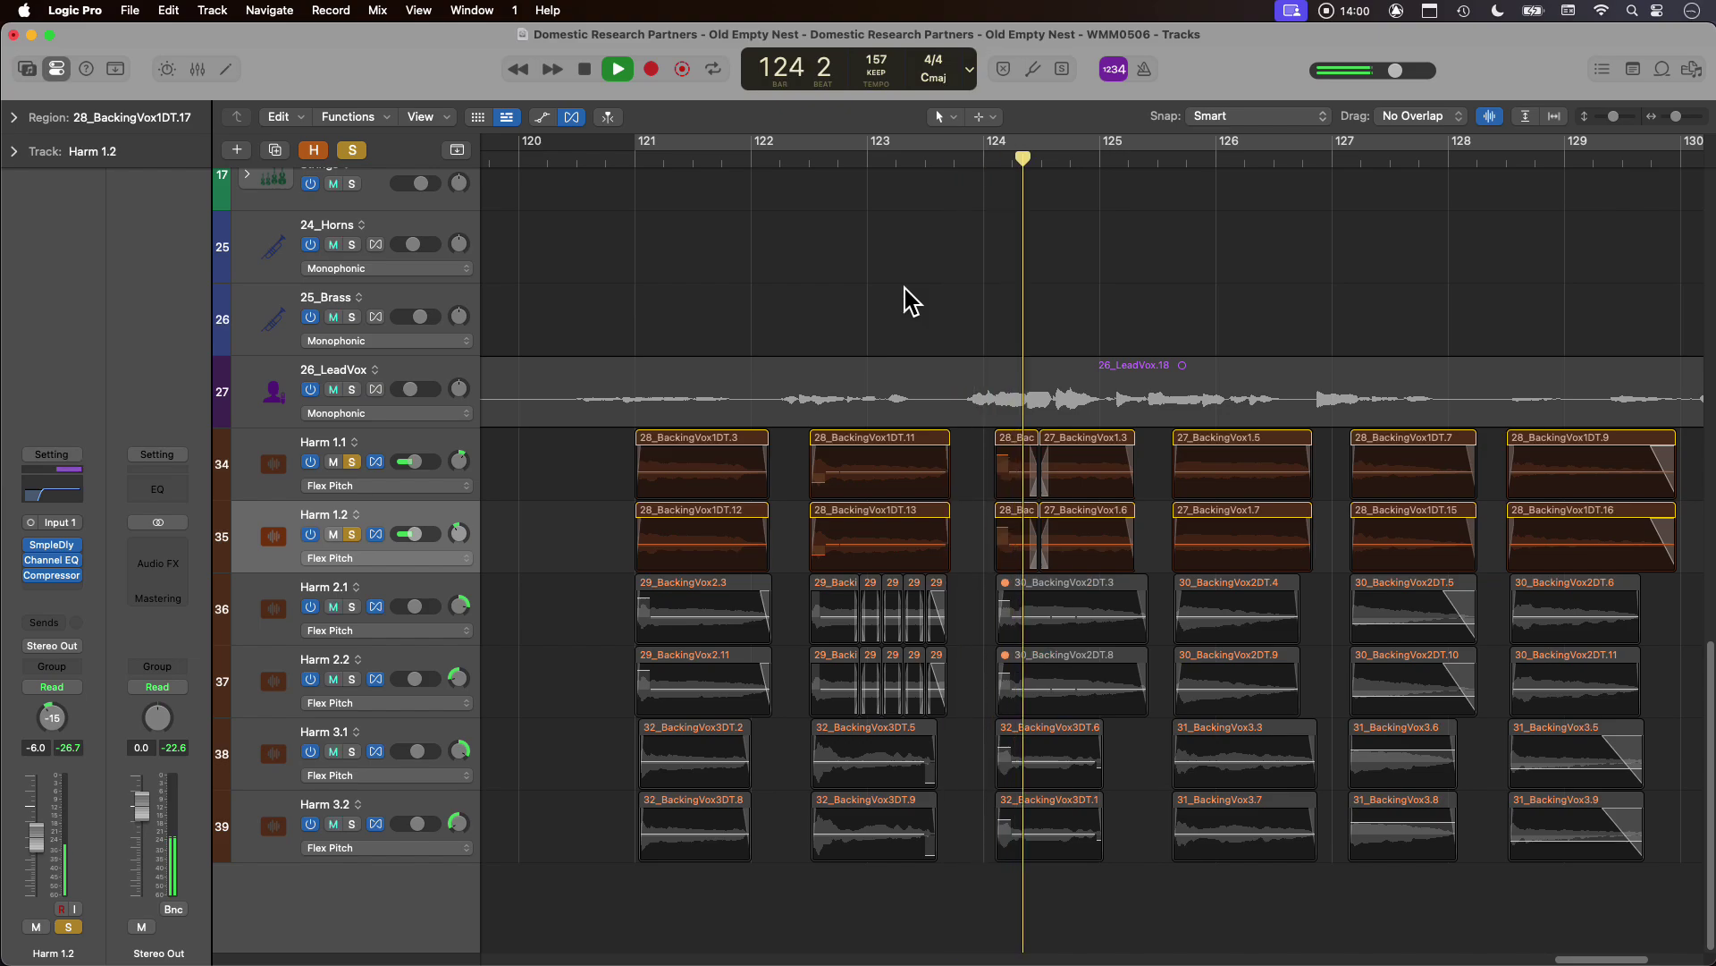
scroll(905, 288, "up", 2)
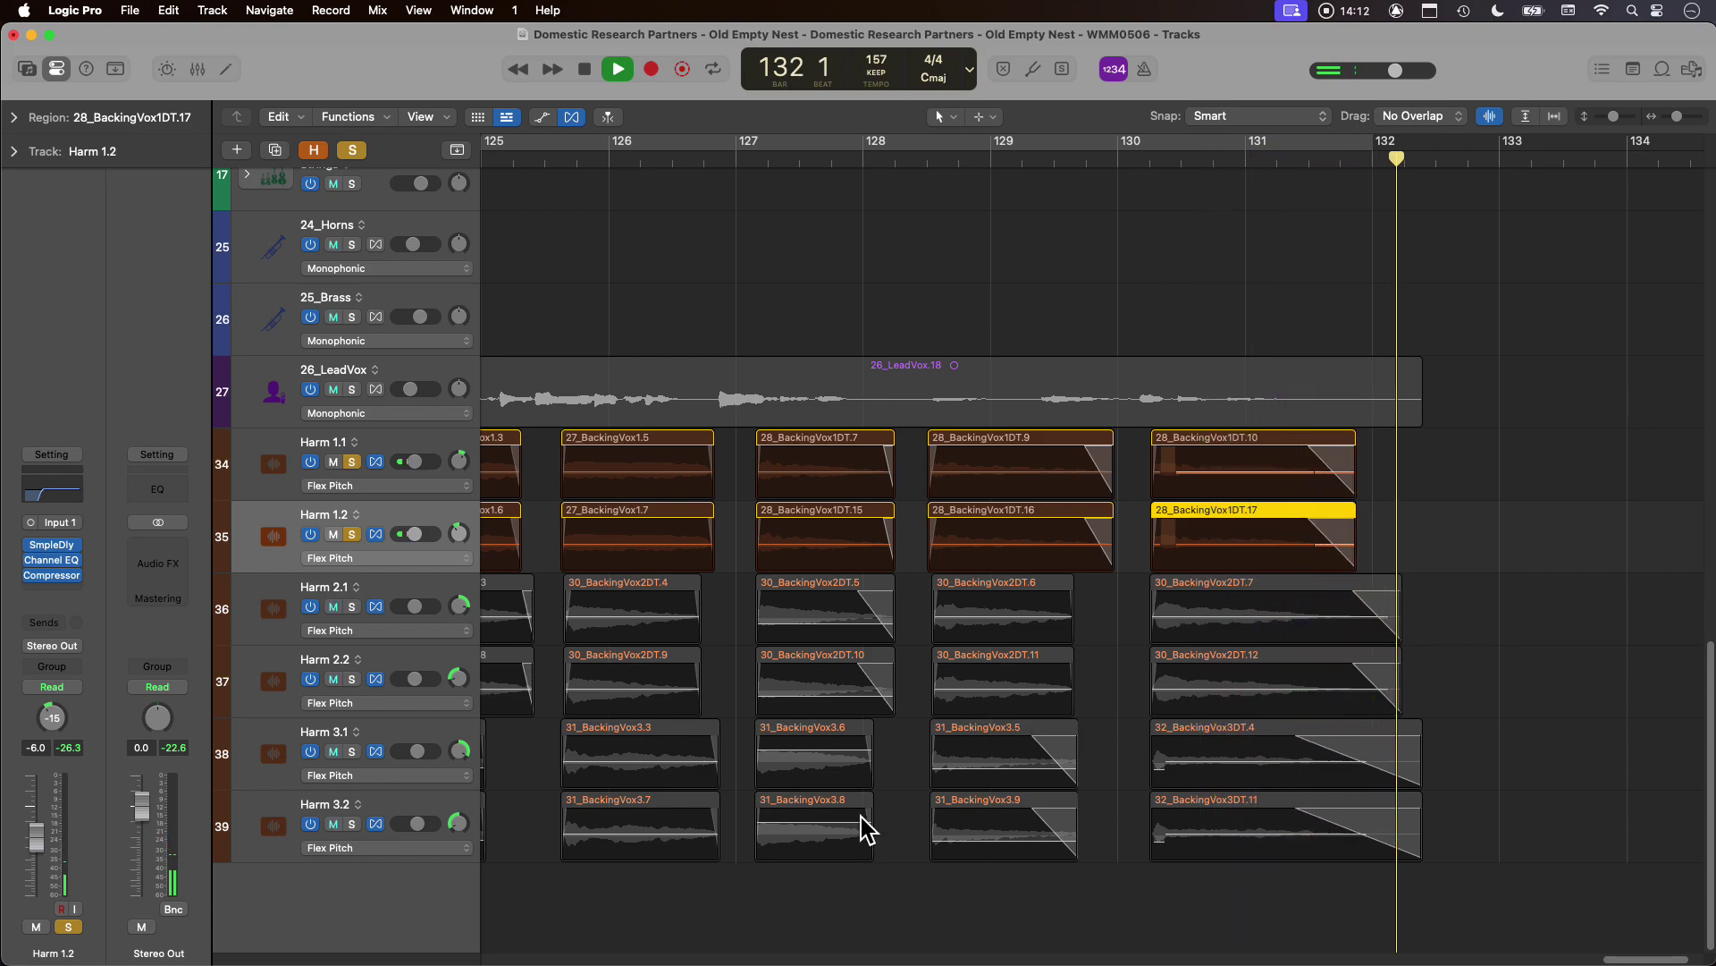
key("space")
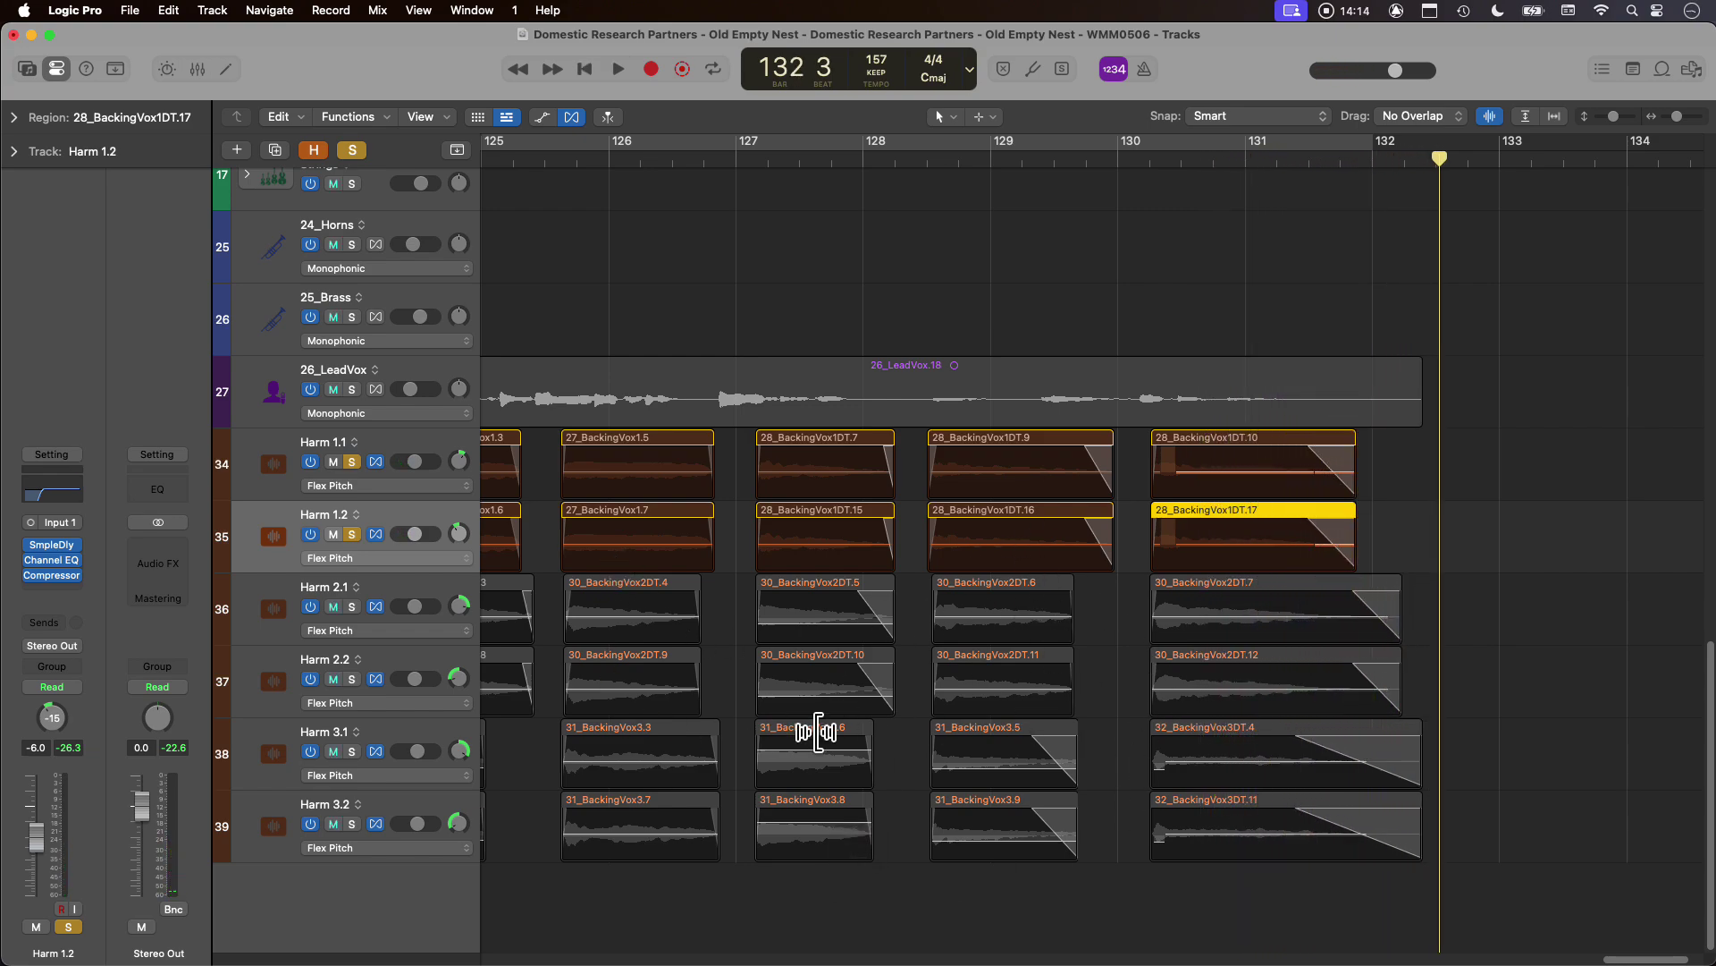
scroll(925, 567, "left", 5)
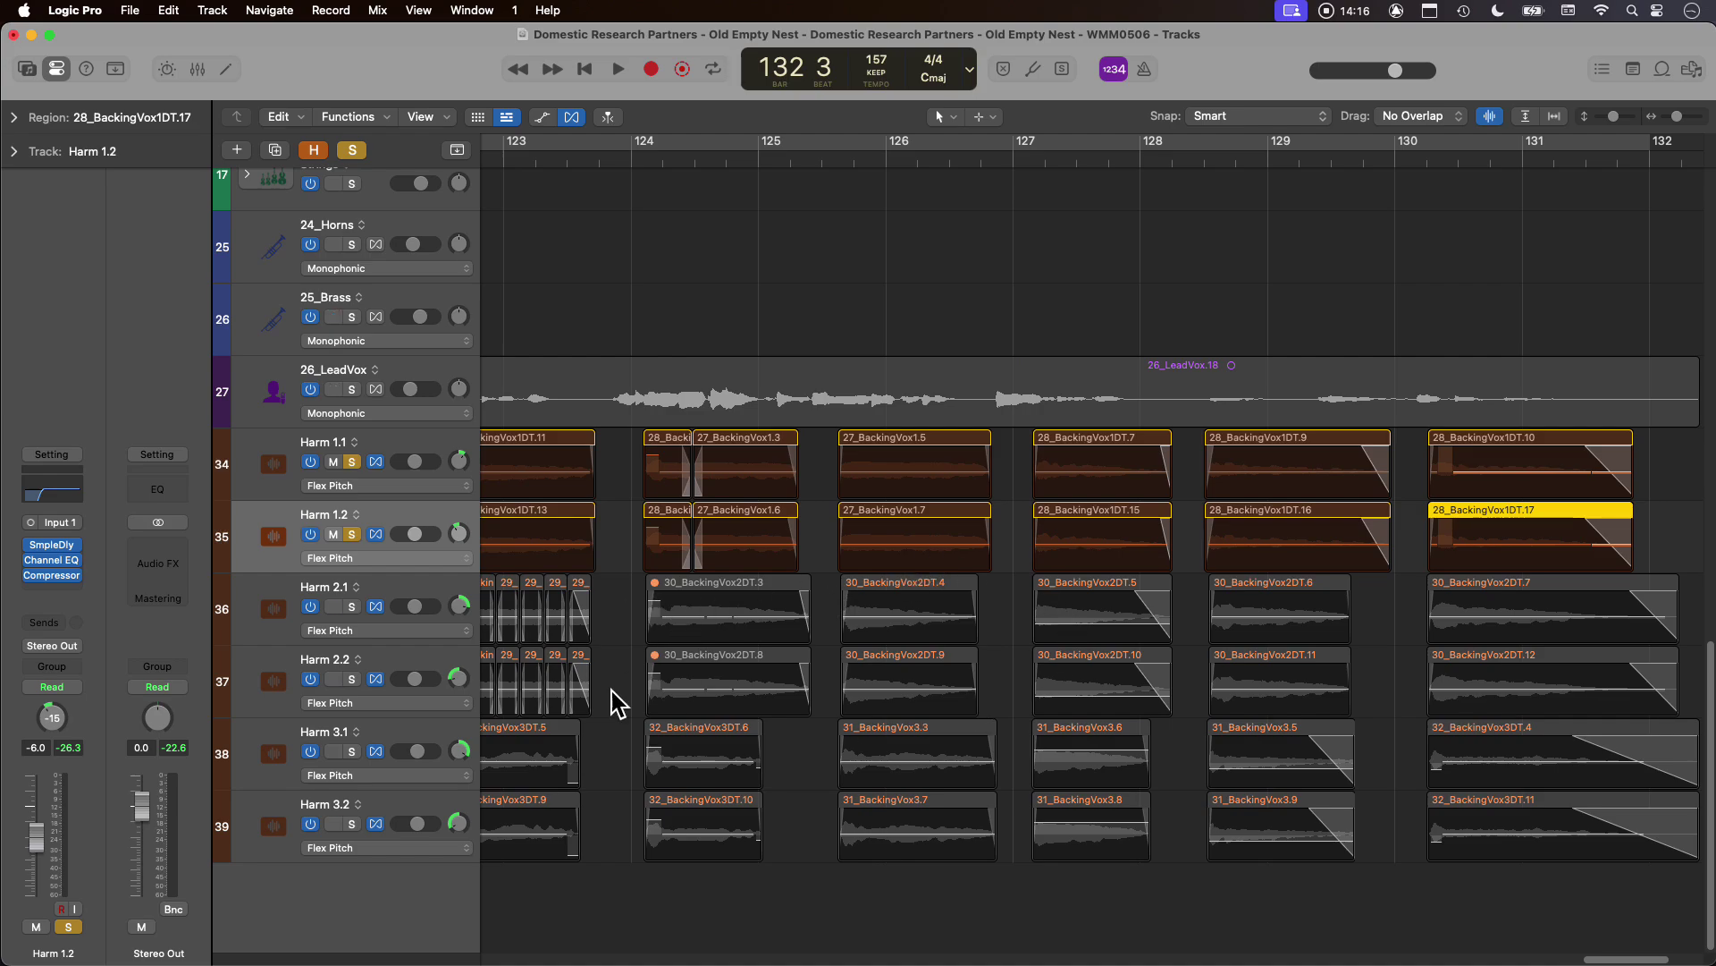